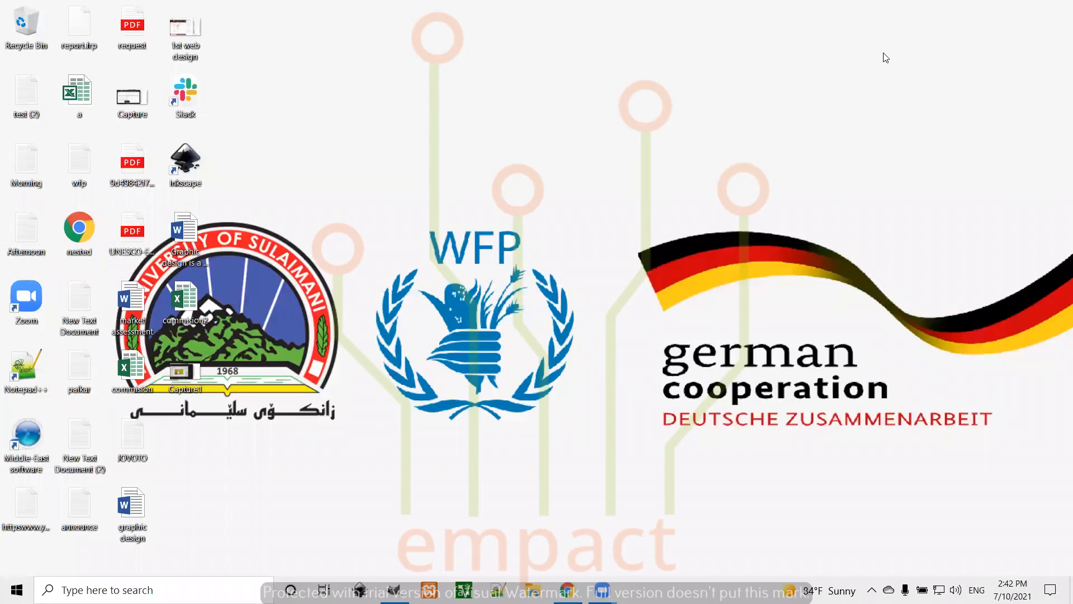
# - Switch to GIMP and activate the Move tool
pyautogui.click(395, 587)
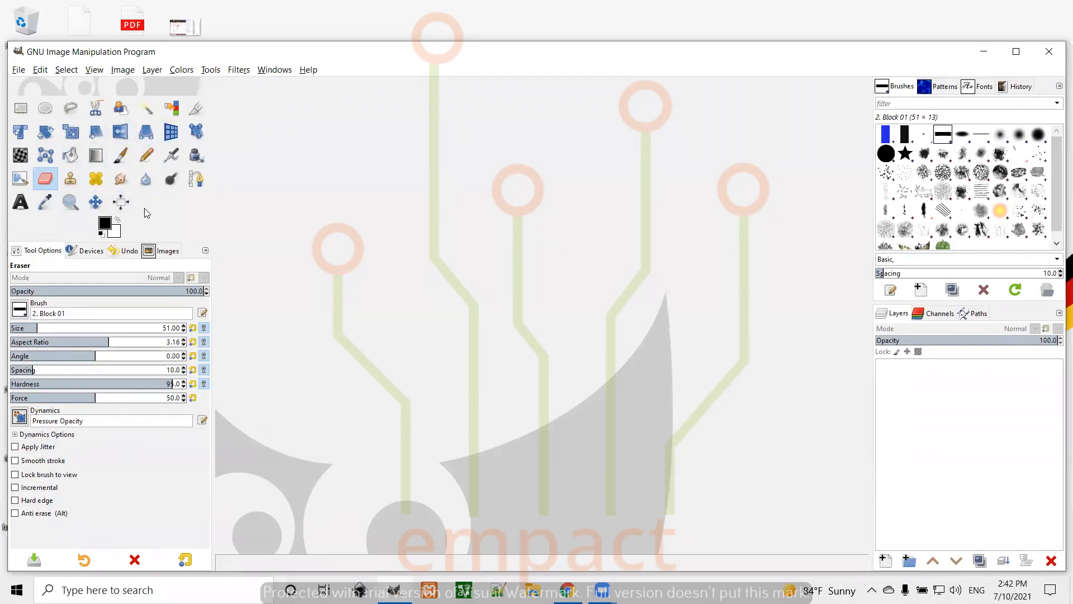
pyautogui.press('m')
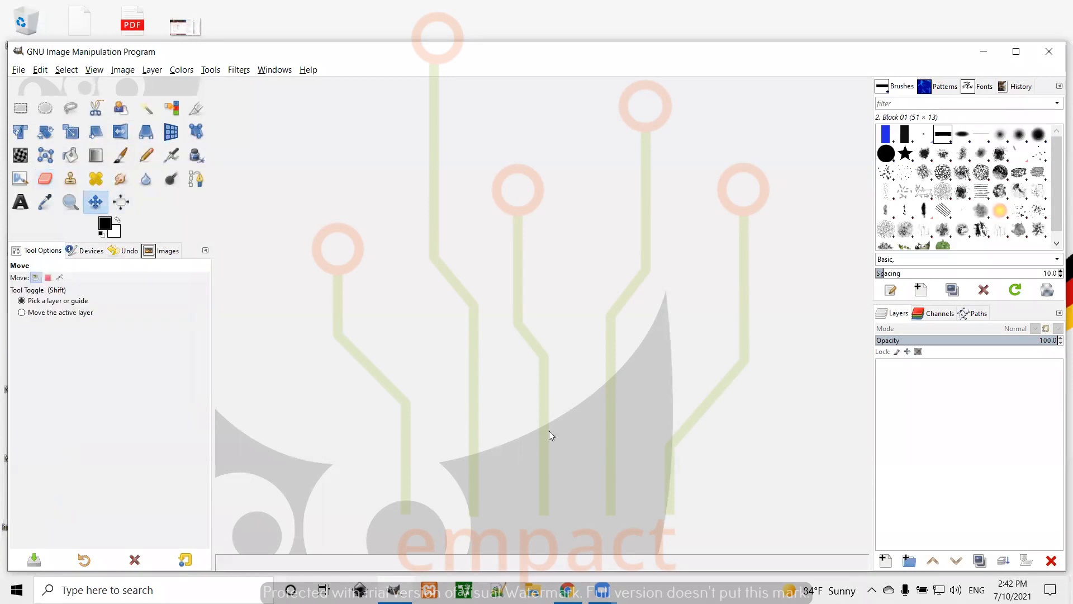
# - Switch to Chrome and copy the enlarged pink cosmos picture from the flower image search results
pyautogui.click(567, 589)
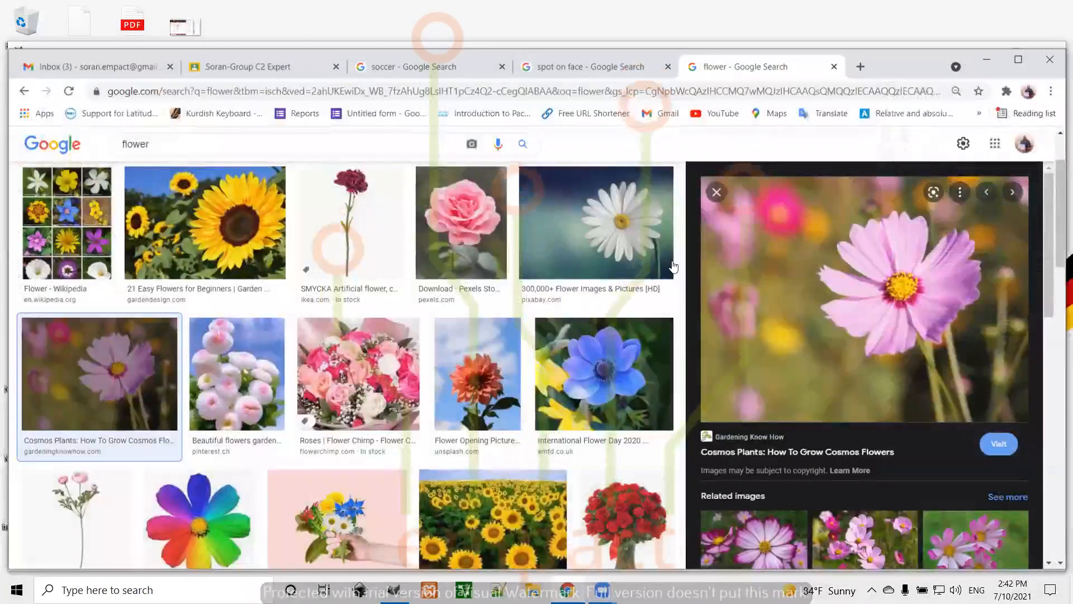
pyautogui.click(868, 258)
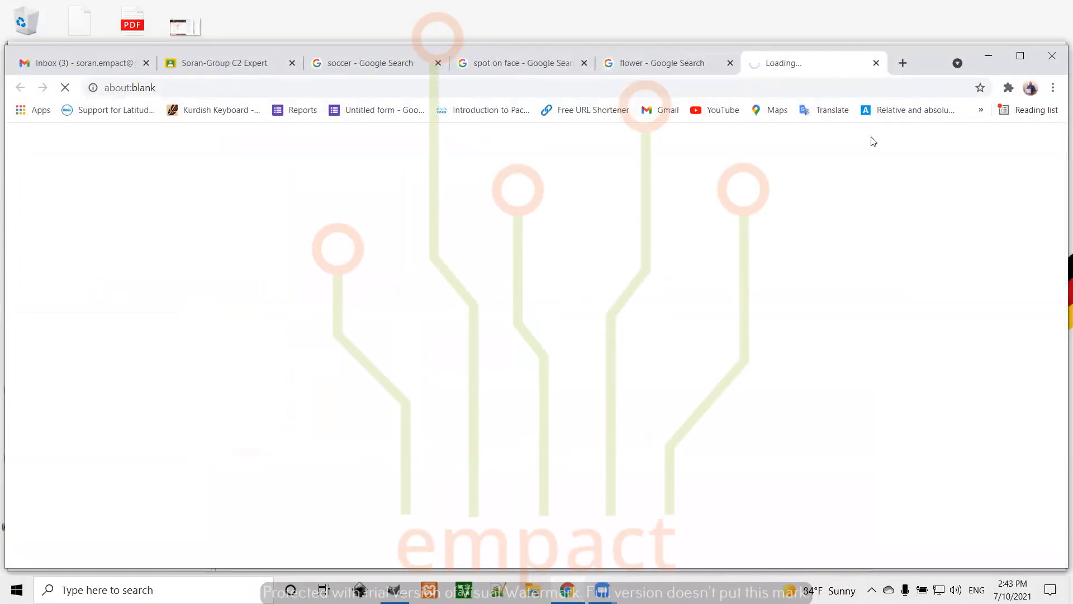
pyautogui.click(876, 63)
pyautogui.rightClick(891, 291)
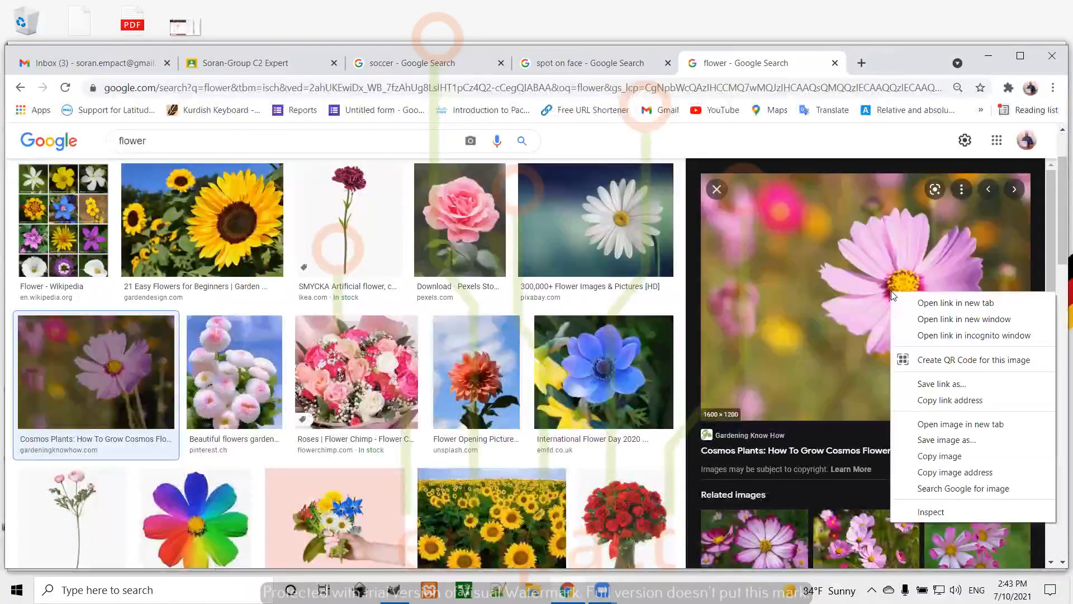
pyautogui.click(961, 462)
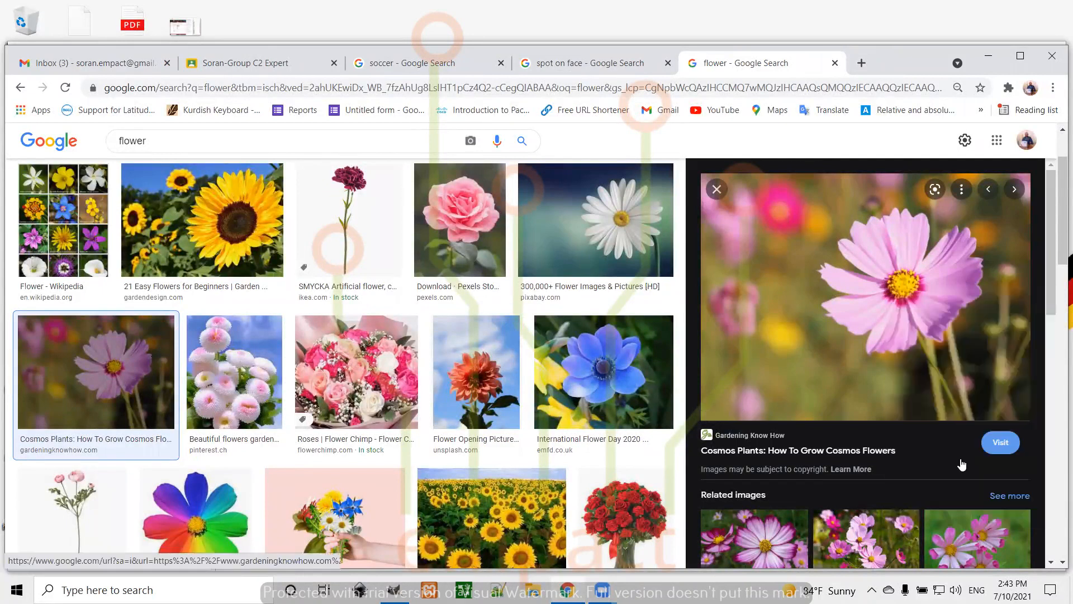
# - Return to GIMP and create a new image from the copied flower picture on the clipboard
pyautogui.click(988, 54)
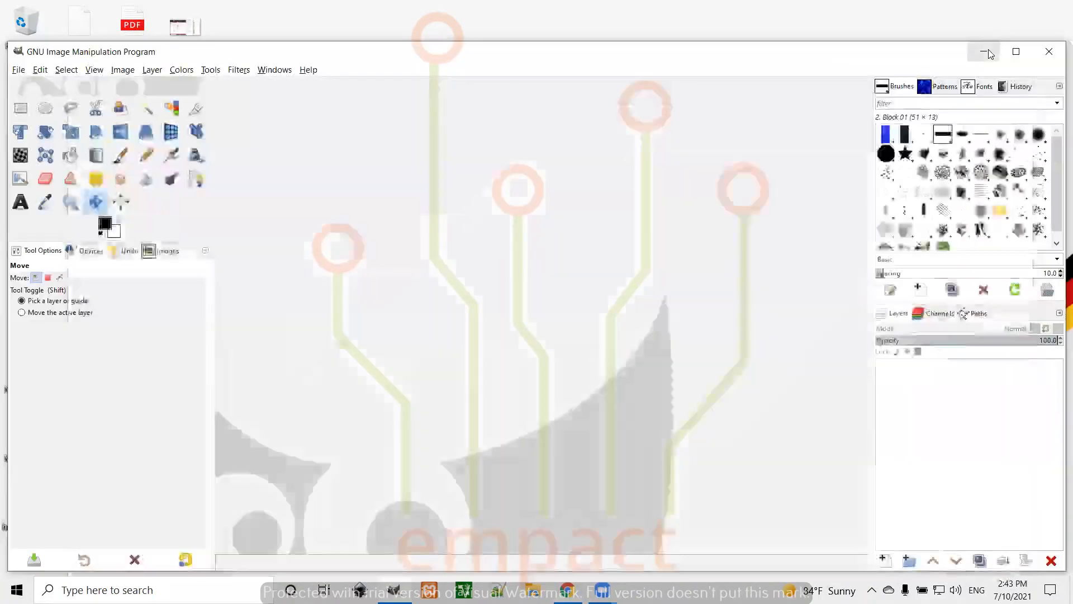
pyautogui.click(12, 73)
pyautogui.moveTo(131, 101)
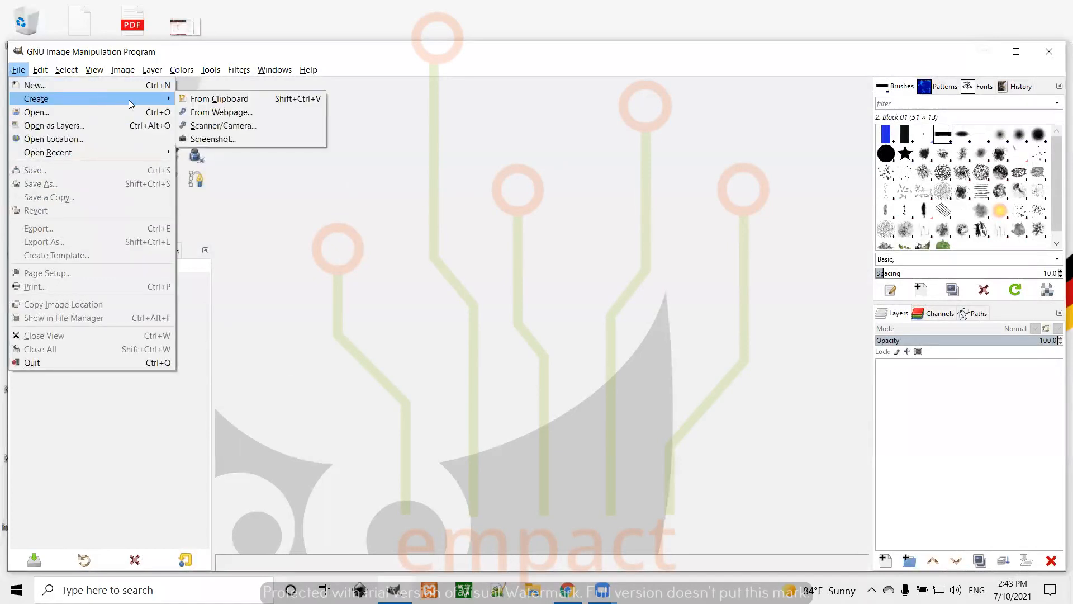
pyautogui.click(197, 101)
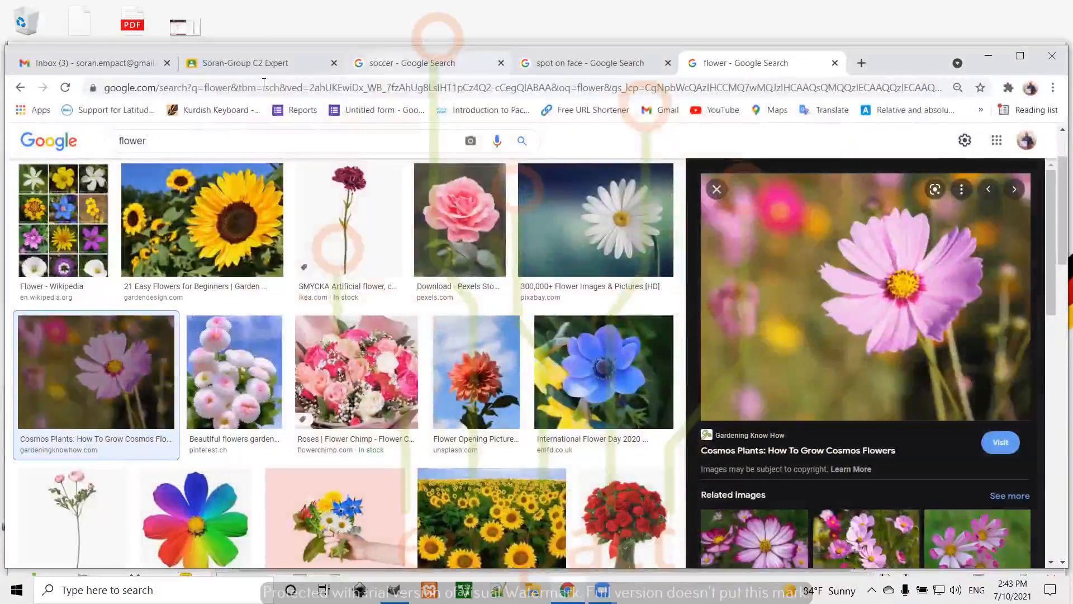
# - In Chrome's soccer image search, copy the enlarged picture of three players chasing the ball
pyautogui.click(404, 64)
pyautogui.rightClick(837, 236)
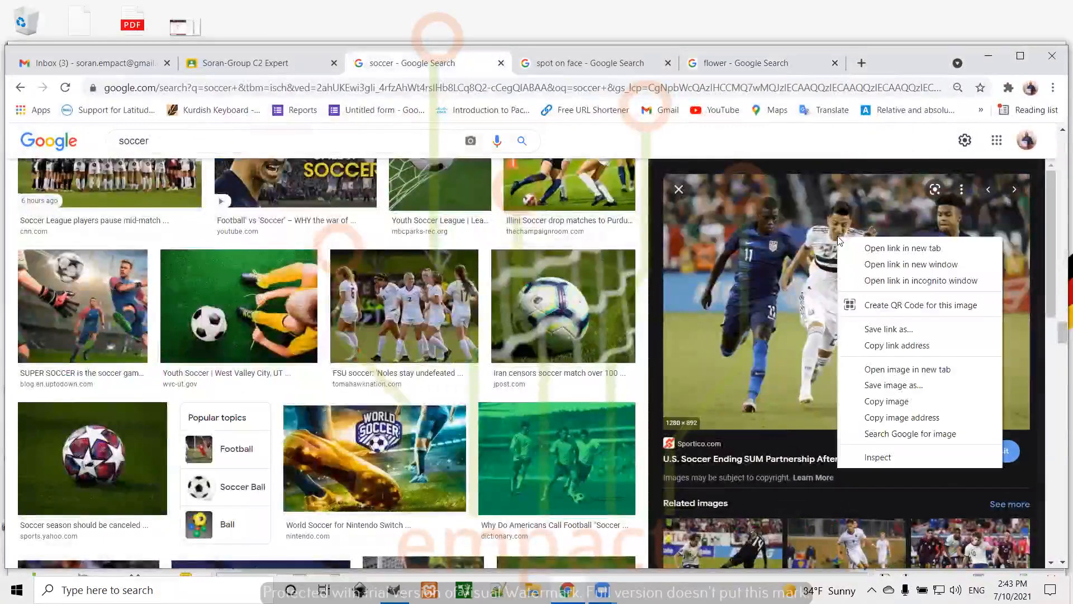
pyautogui.click(914, 402)
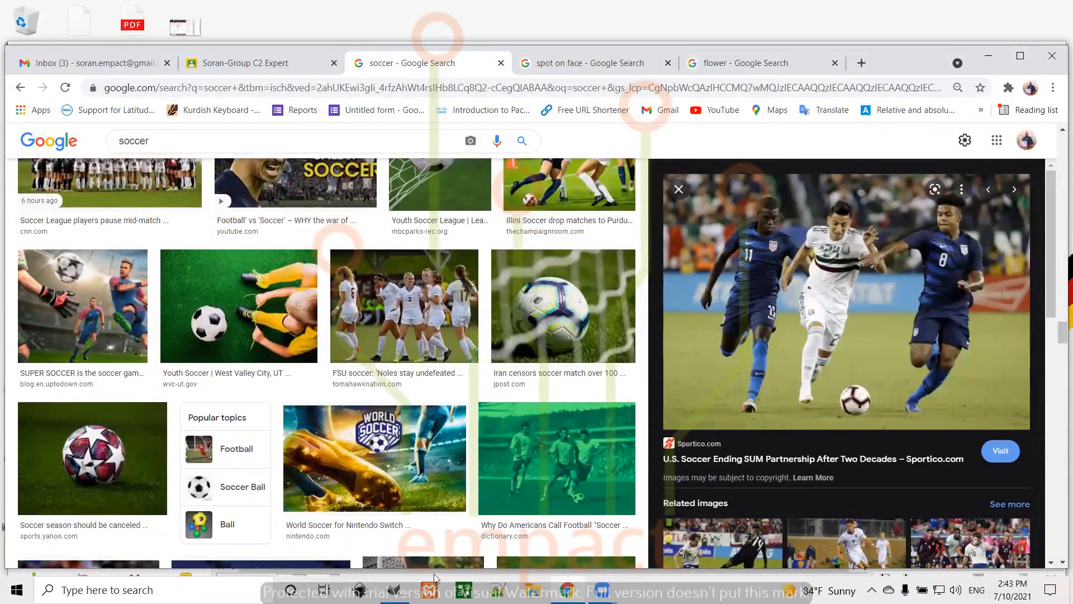
# - Return to GIMP and create a second image from the copied soccer picture on the clipboard
pyautogui.hotkey('alt', 'Tab')
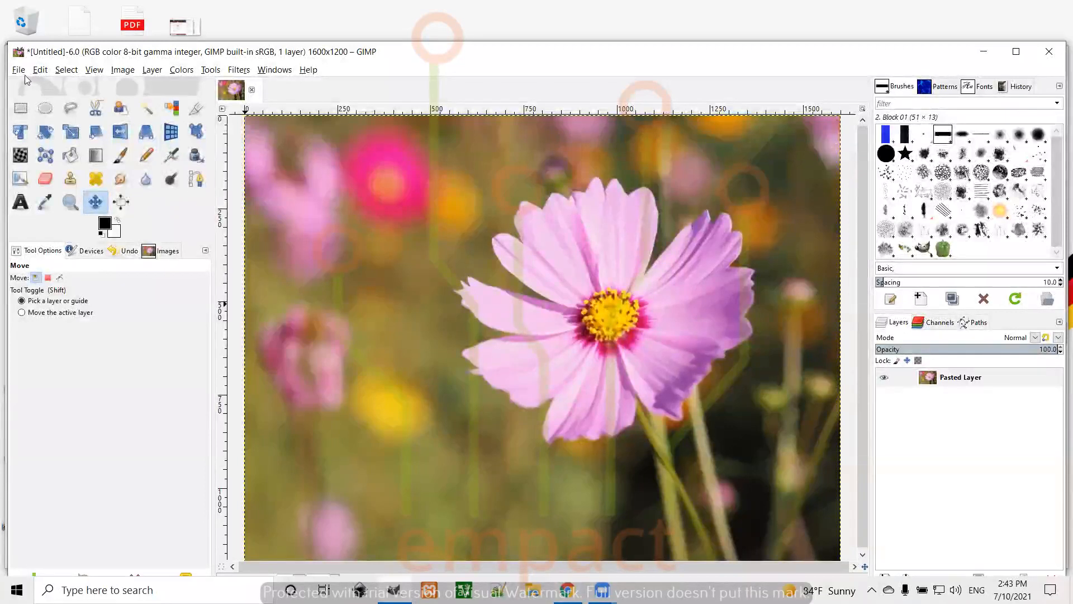
pyautogui.click(18, 70)
pyautogui.moveTo(83, 99)
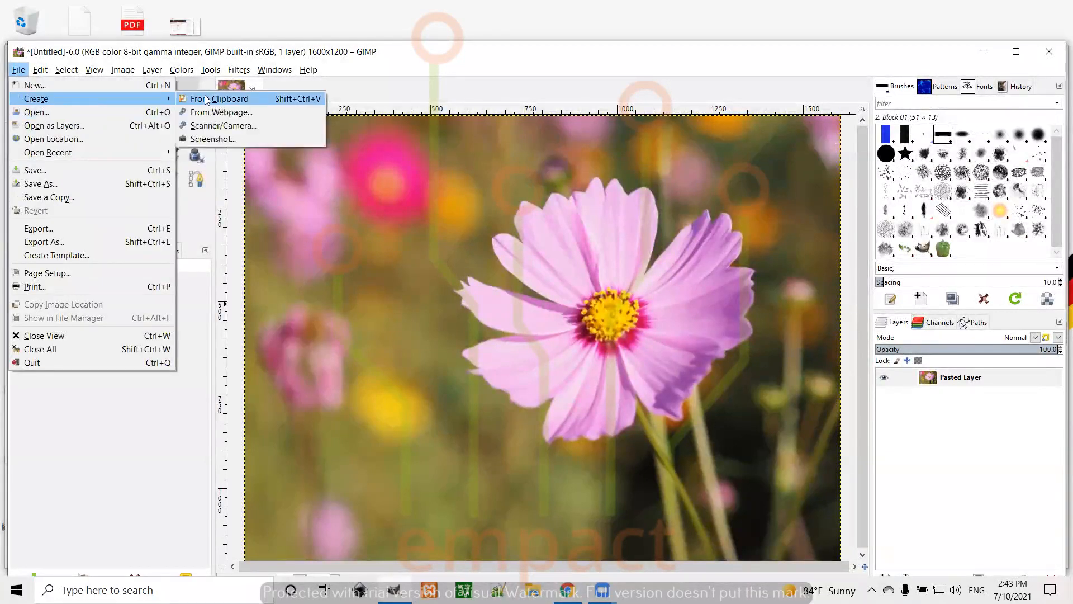
pyautogui.click(230, 99)
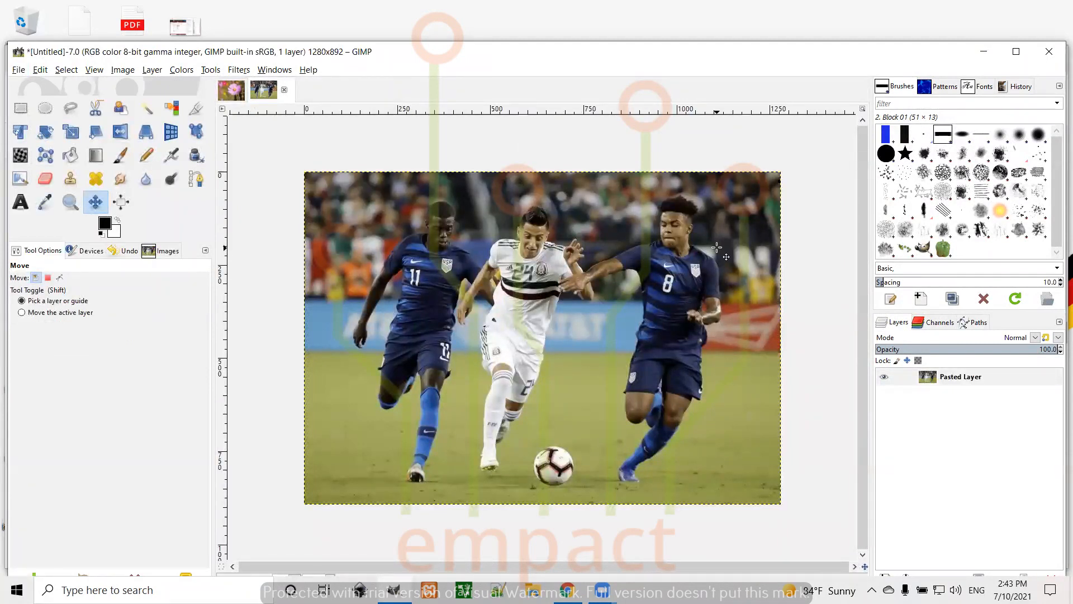
# - Try the Shear tool on the soccer picture with a Y shear magnitude of 13, and reset it
pyautogui.click(97, 134)
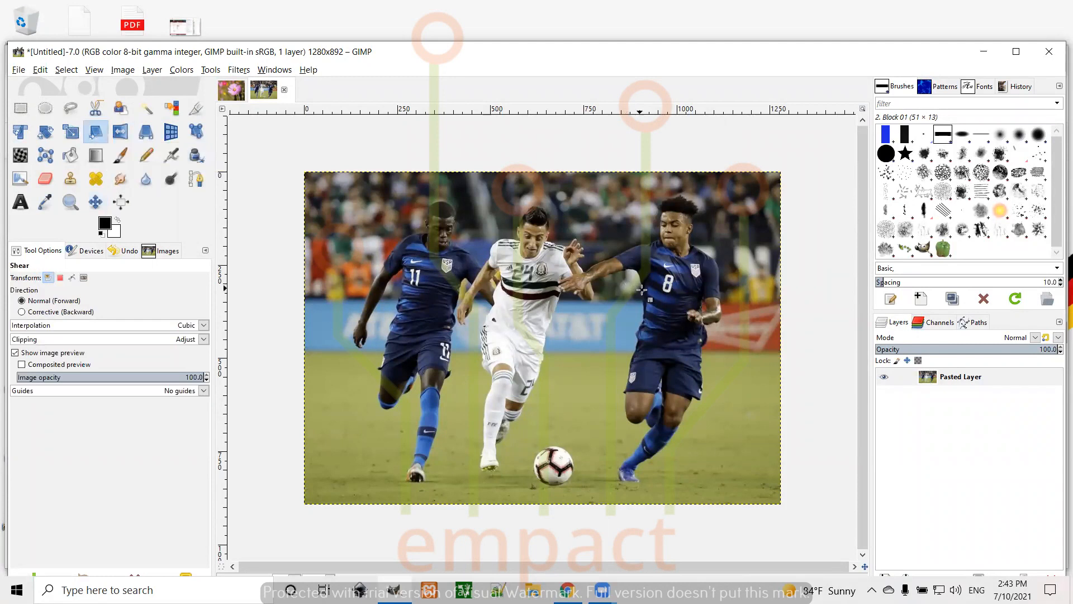
pyautogui.click(764, 482)
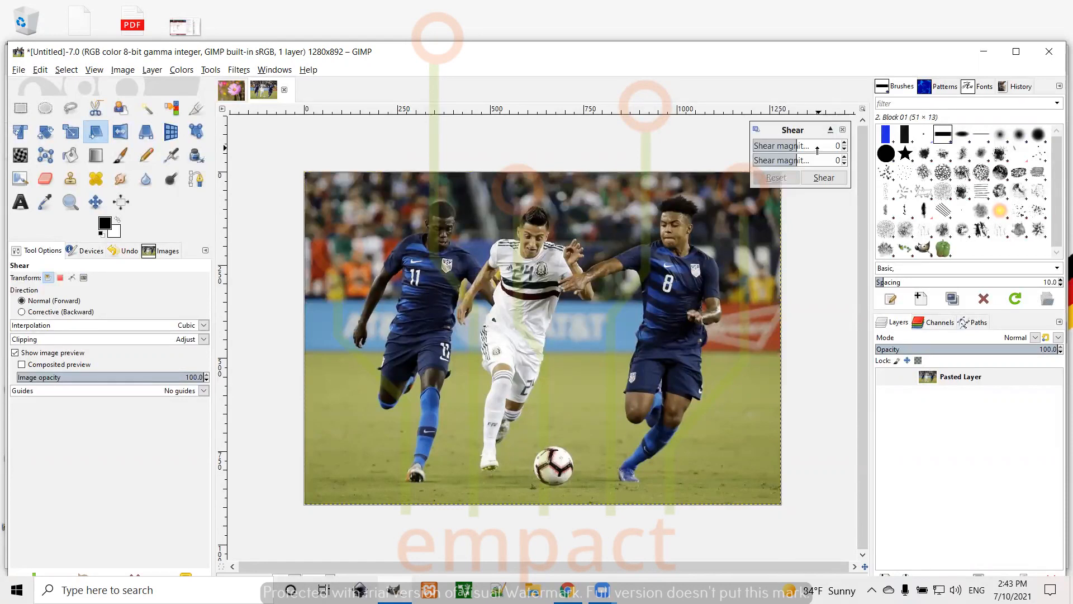
pyautogui.moveTo(798, 144)
pyautogui.mouseDown()
pyautogui.moveTo(819, 146)
pyautogui.moveTo(775, 148)
pyautogui.moveTo(804, 146)
pyautogui.moveTo(790, 148)
pyautogui.moveTo(814, 161)
pyautogui.moveTo(797, 164)
pyautogui.mouseUp()
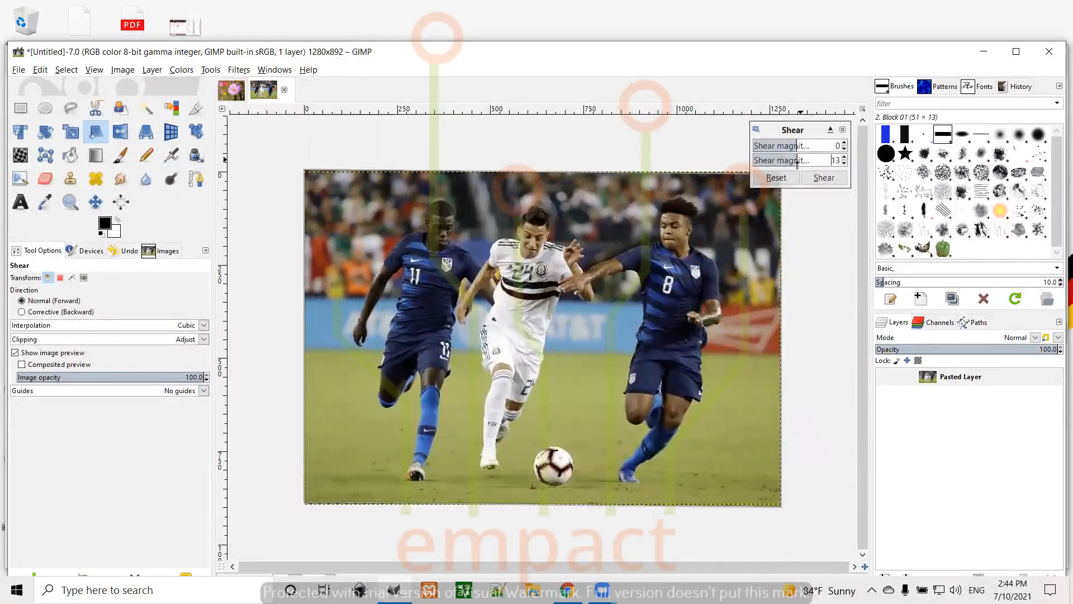
pyautogui.click(789, 178)
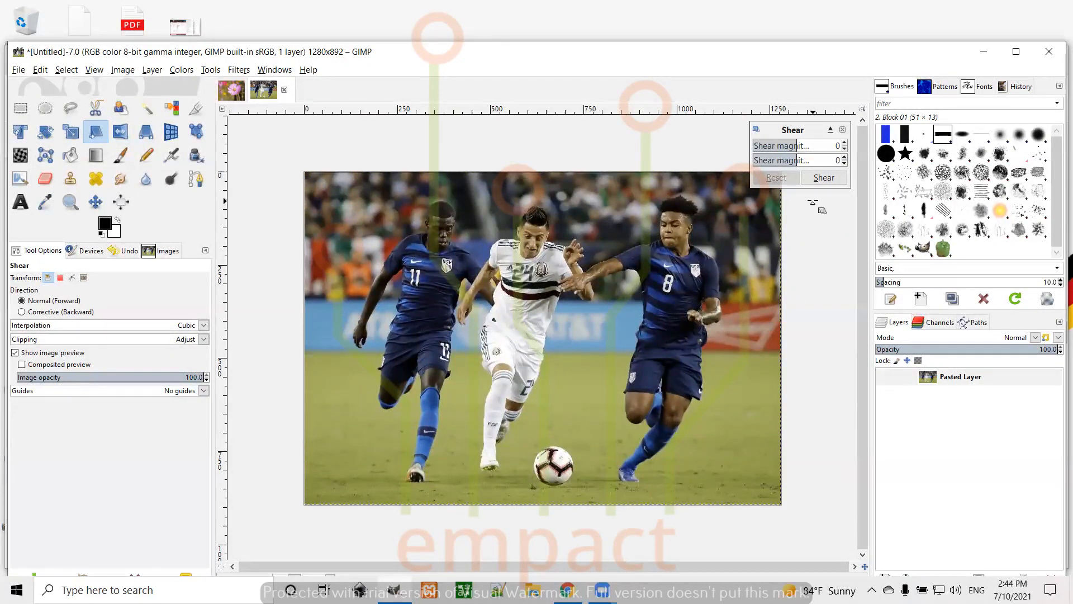
# - Try X shear magnitudes of 13 and -25 on the soccer picture, resetting each, and cancel the shear
pyautogui.moveTo(798, 148)
pyautogui.mouseDown()
pyautogui.moveTo(822, 147)
pyautogui.moveTo(778, 156)
pyautogui.moveTo(797, 158)
pyautogui.mouseUp()
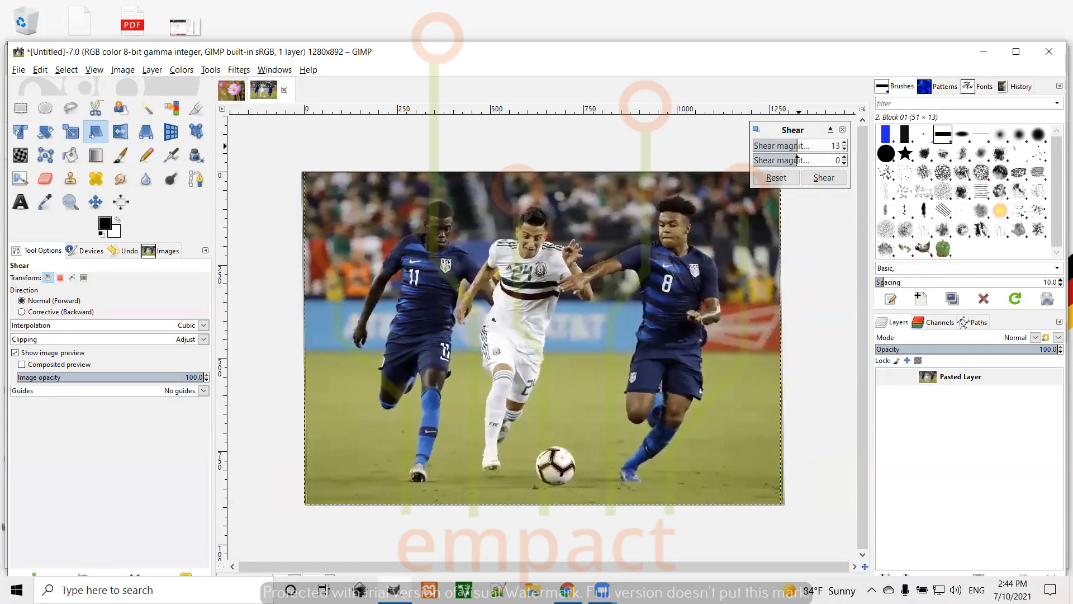
pyautogui.click(780, 177)
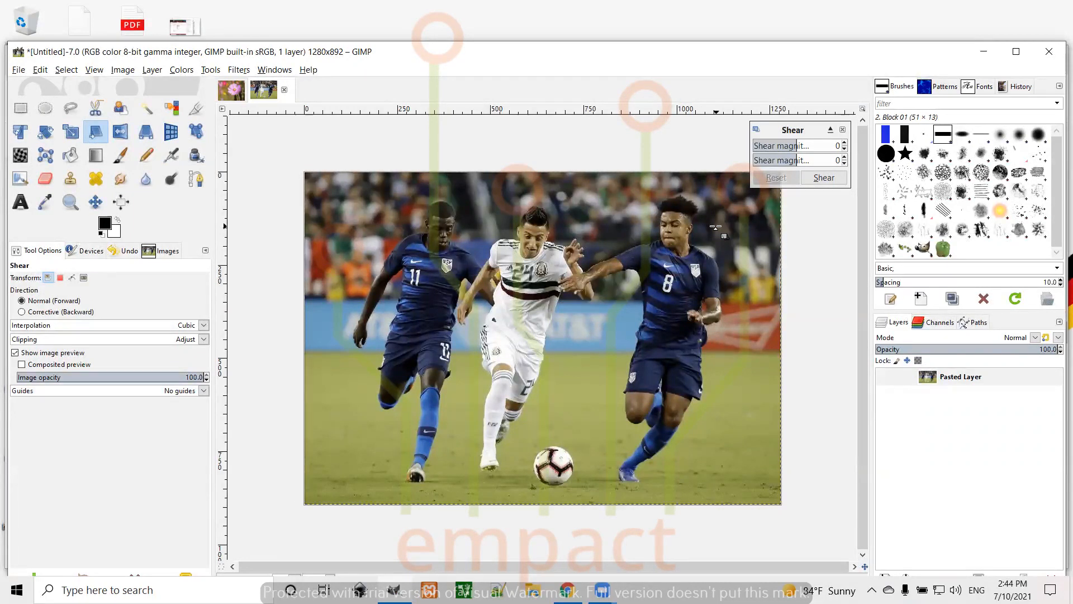
pyautogui.moveTo(801, 163)
pyautogui.mouseDown()
pyautogui.moveTo(814, 160)
pyautogui.moveTo(796, 150)
pyautogui.mouseUp()
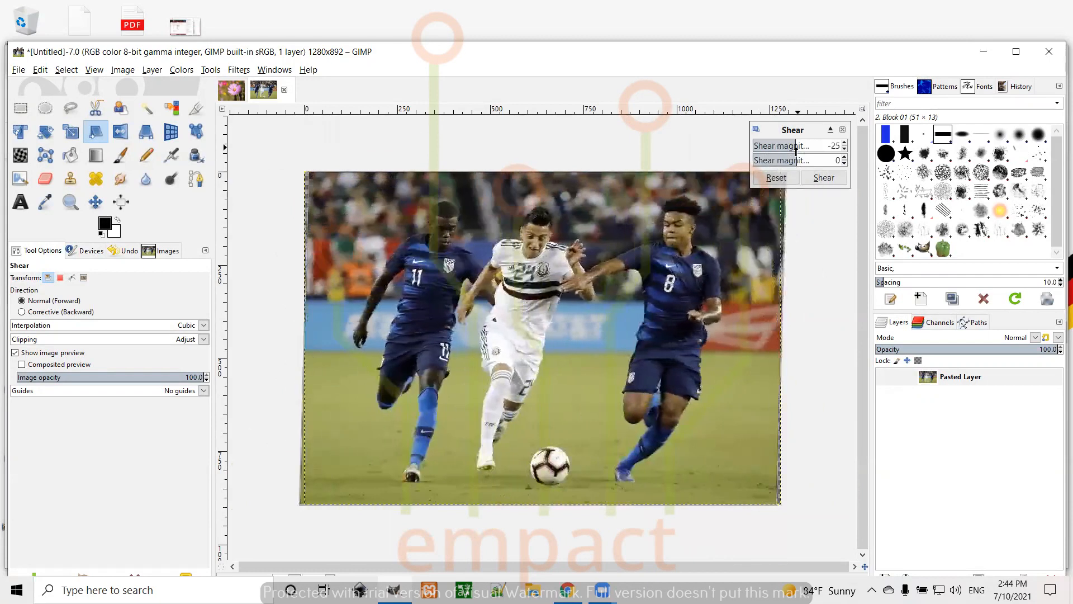
pyautogui.click(777, 178)
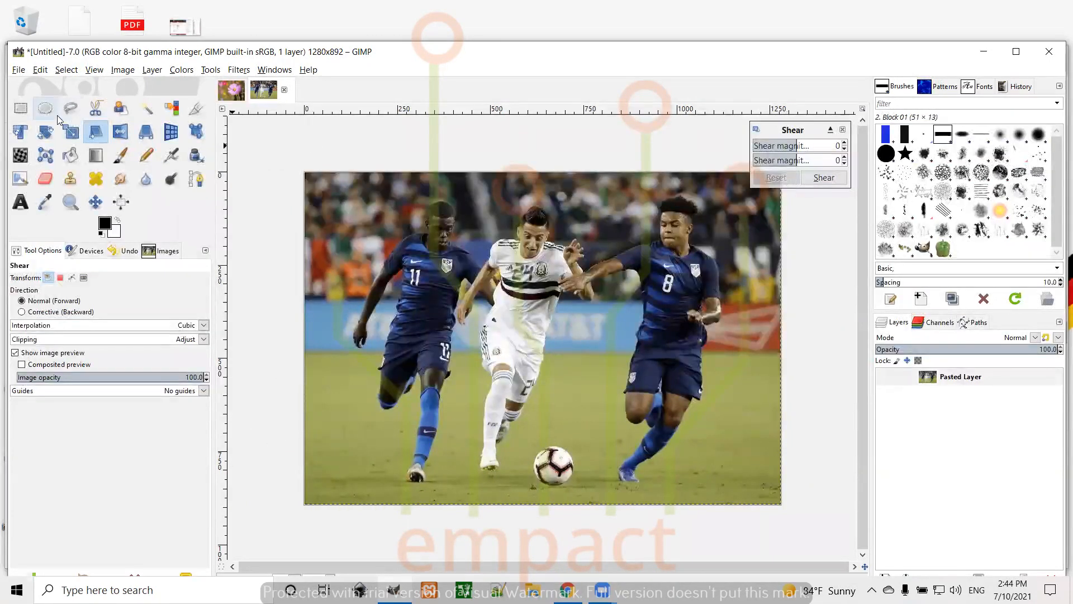
pyautogui.click(842, 129)
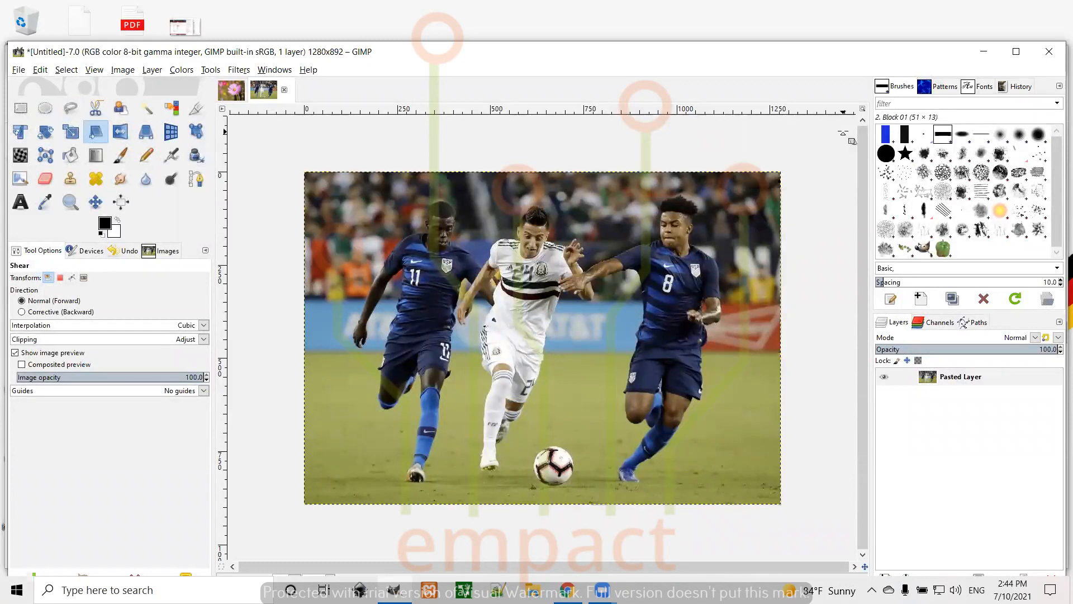
# - Try a slight Perspective adjustment of the soccer picture's lower-right corner, and cancel the transform
pyautogui.click(145, 133)
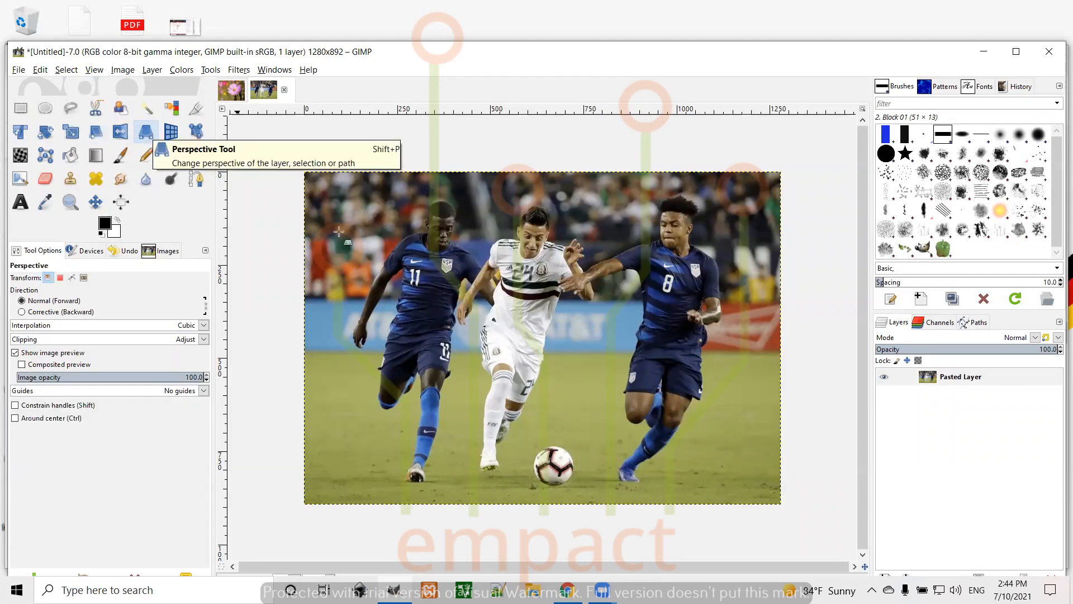
pyautogui.click(766, 449)
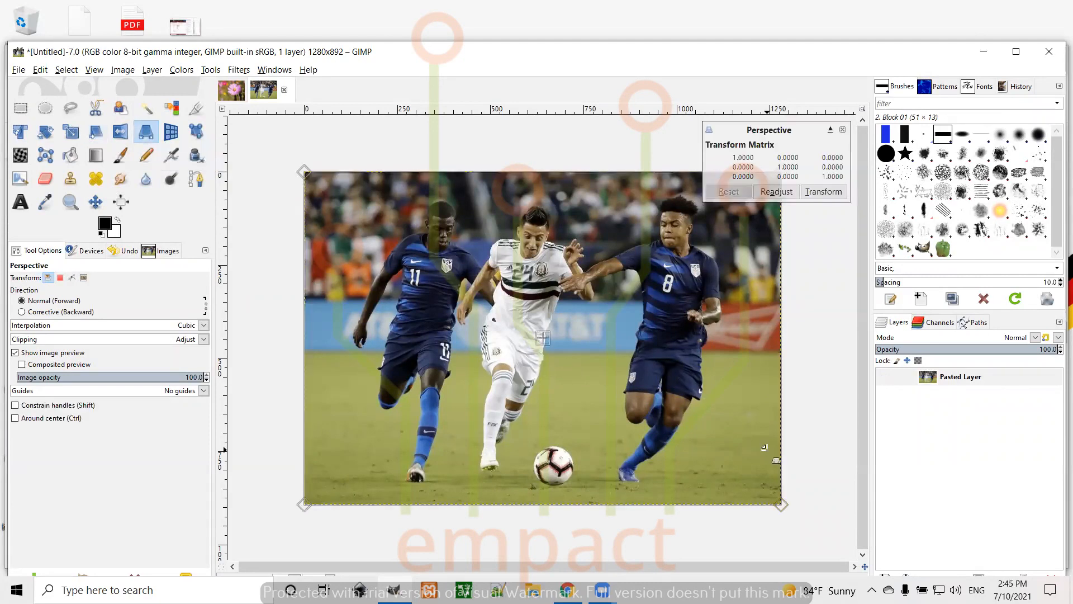
pyautogui.moveTo(780, 505)
pyautogui.mouseDown()
pyautogui.moveTo(633, 404)
pyautogui.moveTo(665, 430)
pyautogui.moveTo(731, 452)
pyautogui.moveTo(780, 504)
pyautogui.mouseUp()
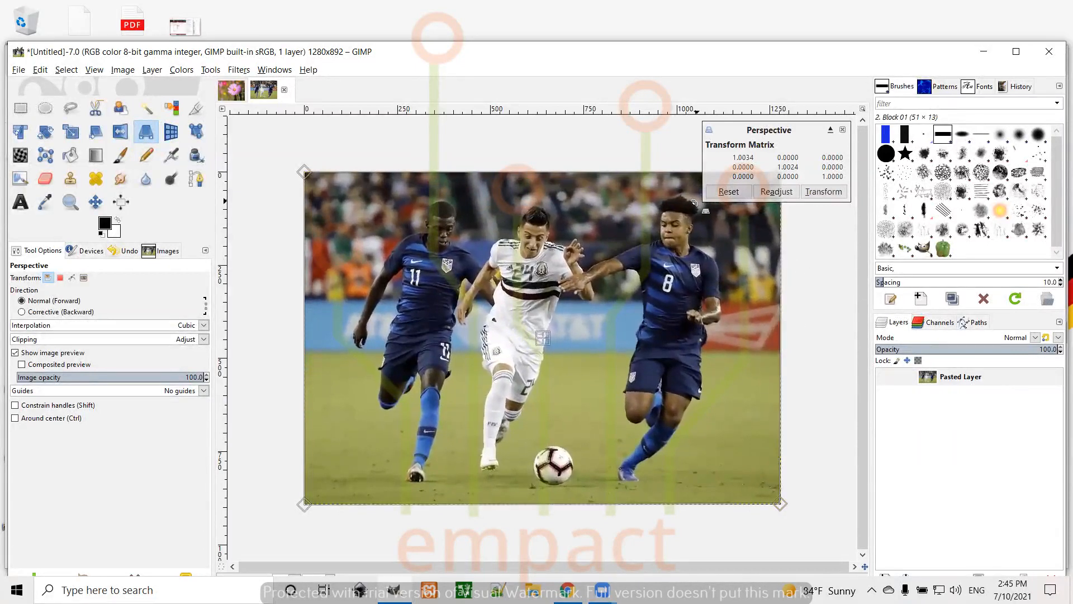
pyautogui.click(744, 195)
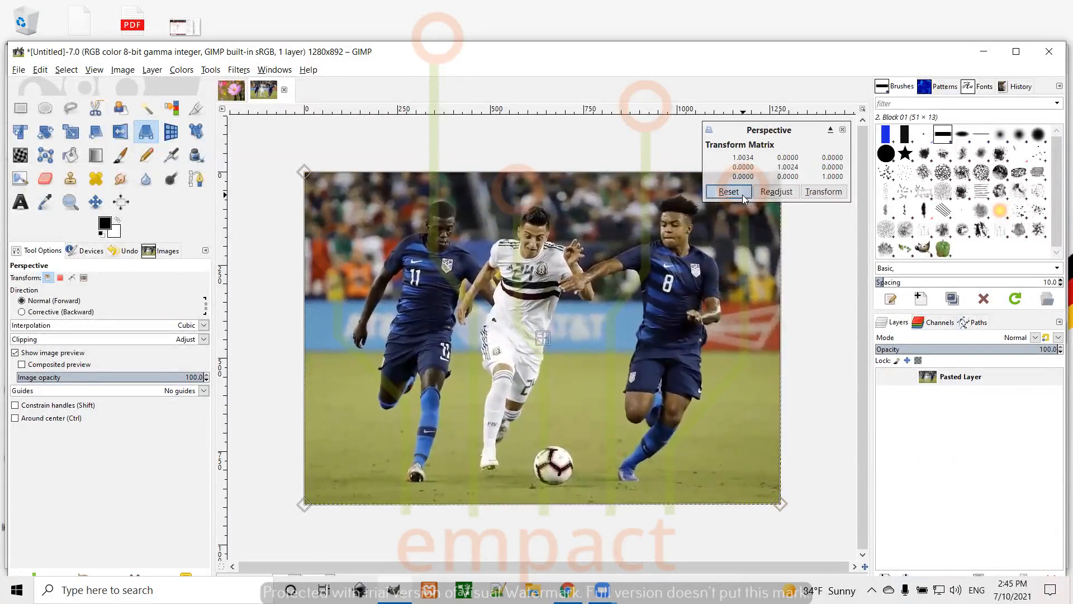
pyautogui.click(841, 131)
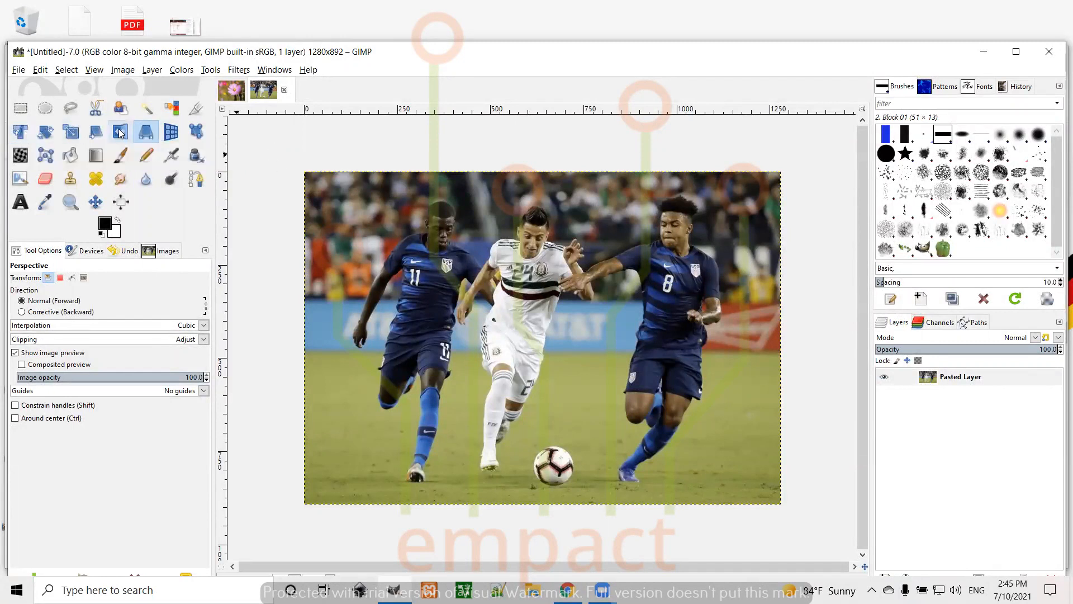
# - Try distorting the soccer picture's perspective by moving its two lower corners and upper-left corner, and reset the transform
pyautogui.click(386, 218)
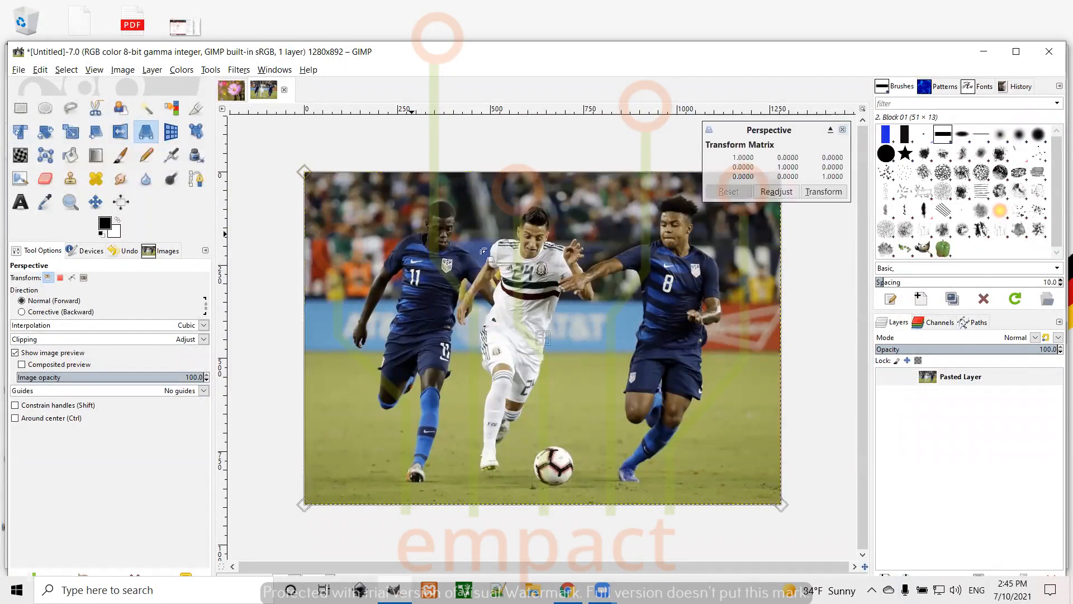
pyautogui.moveTo(779, 502); pyautogui.dragTo(714, 463)
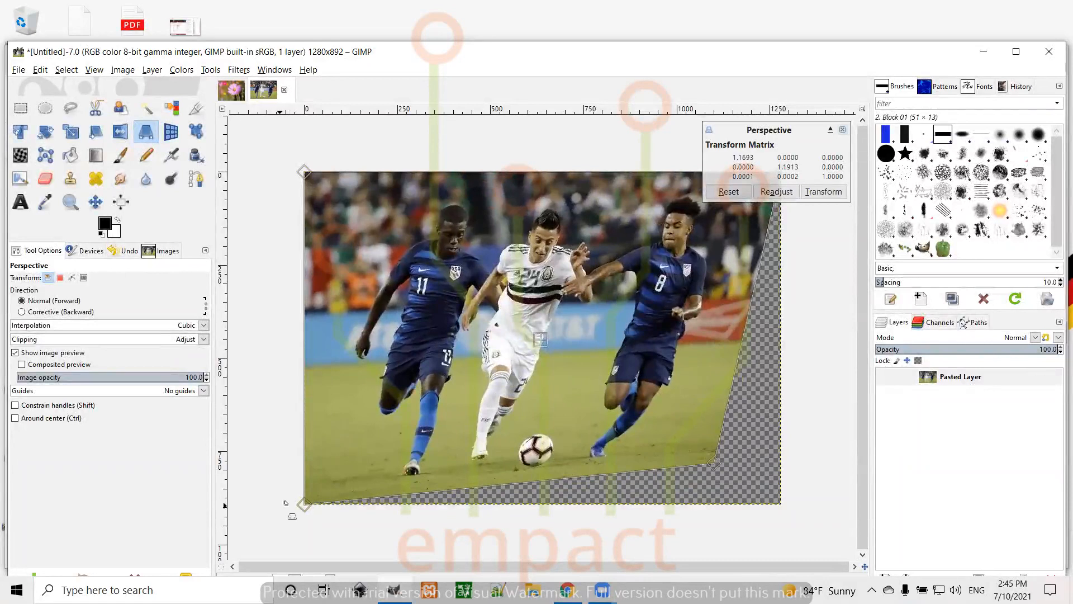
pyautogui.moveTo(304, 503); pyautogui.dragTo(416, 402)
pyautogui.moveTo(305, 172); pyautogui.dragTo(459, 303)
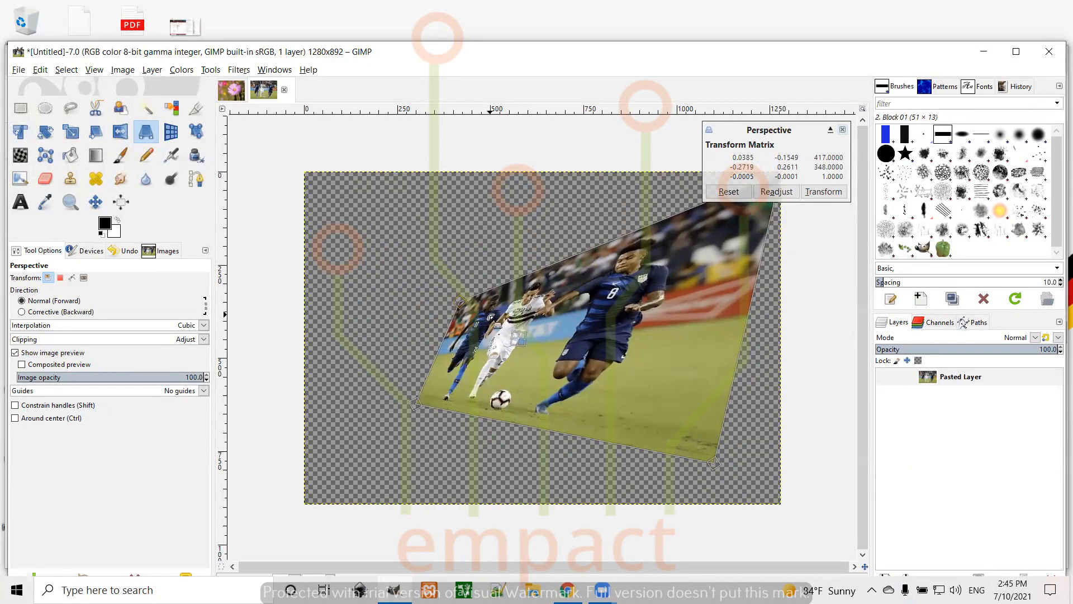
pyautogui.moveTo(464, 308); pyautogui.dragTo(334, 214)
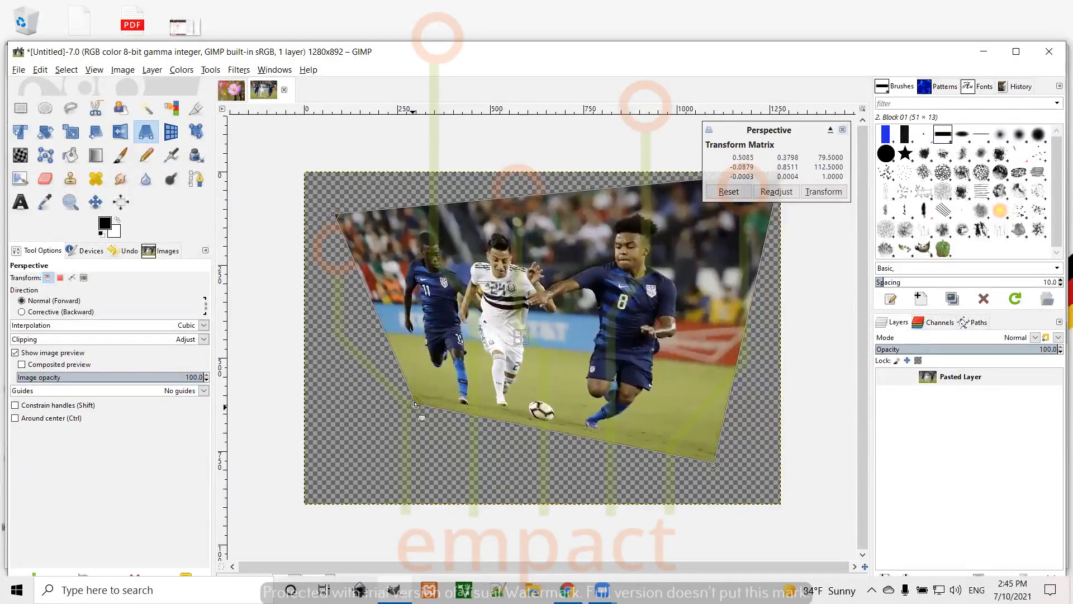
pyautogui.click(732, 192)
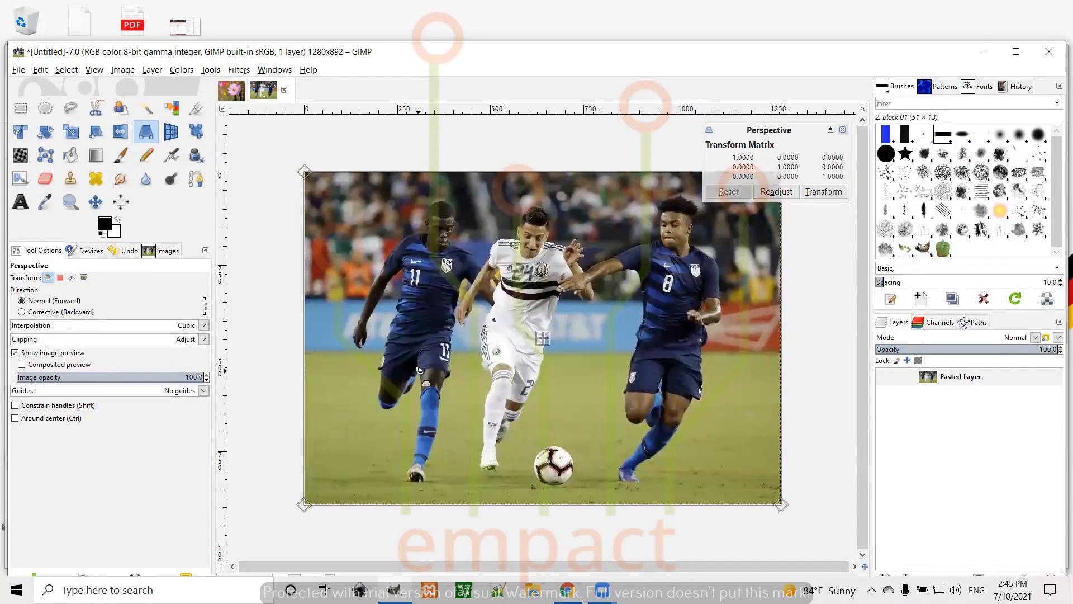
pyautogui.moveTo(304, 502)
pyautogui.mouseDown()
pyautogui.moveTo(341, 502)
pyautogui.moveTo(331, 505)
pyautogui.moveTo(336, 475)
pyautogui.moveTo(302, 499)
pyautogui.mouseUp()
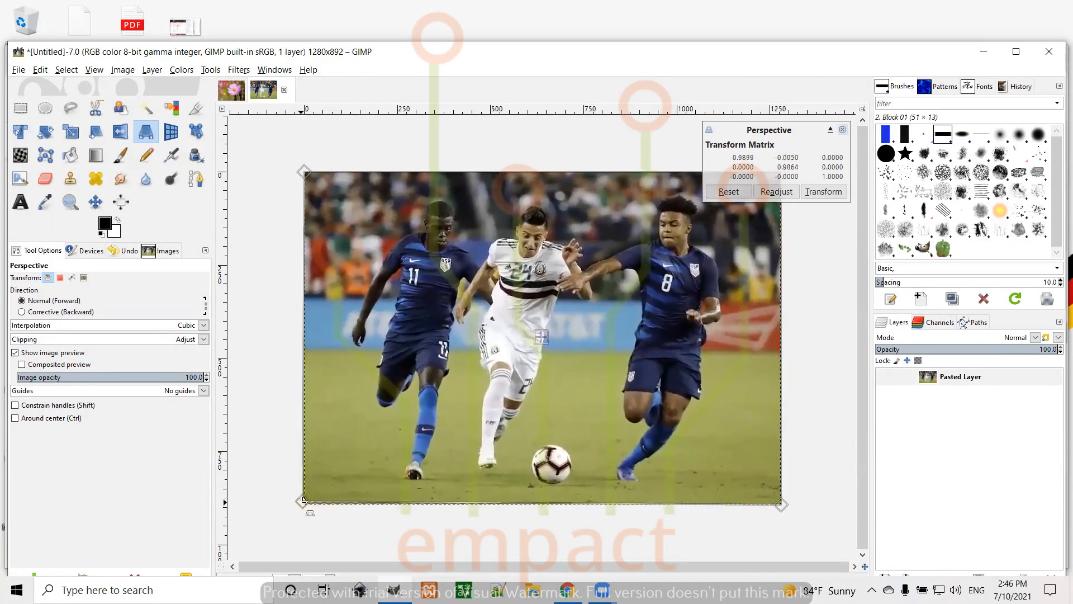
pyautogui.click(733, 193)
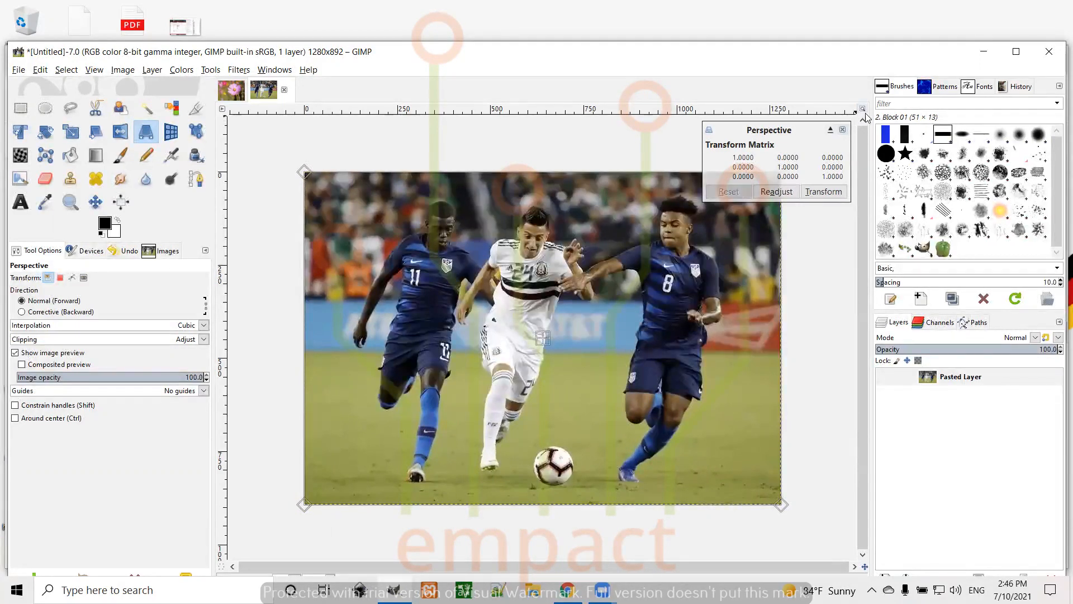
# - Leave the Perspective transform, try shifting the soccer picture with the 3D Transform tool, and reset it
pyautogui.click(842, 131)
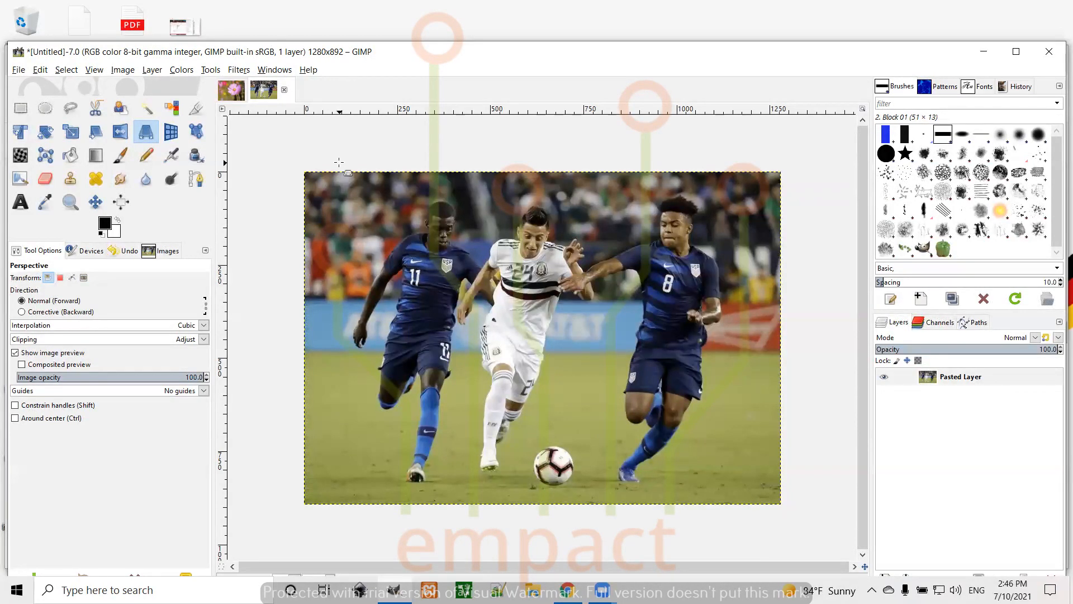
pyautogui.hotkey('shift', 'w')
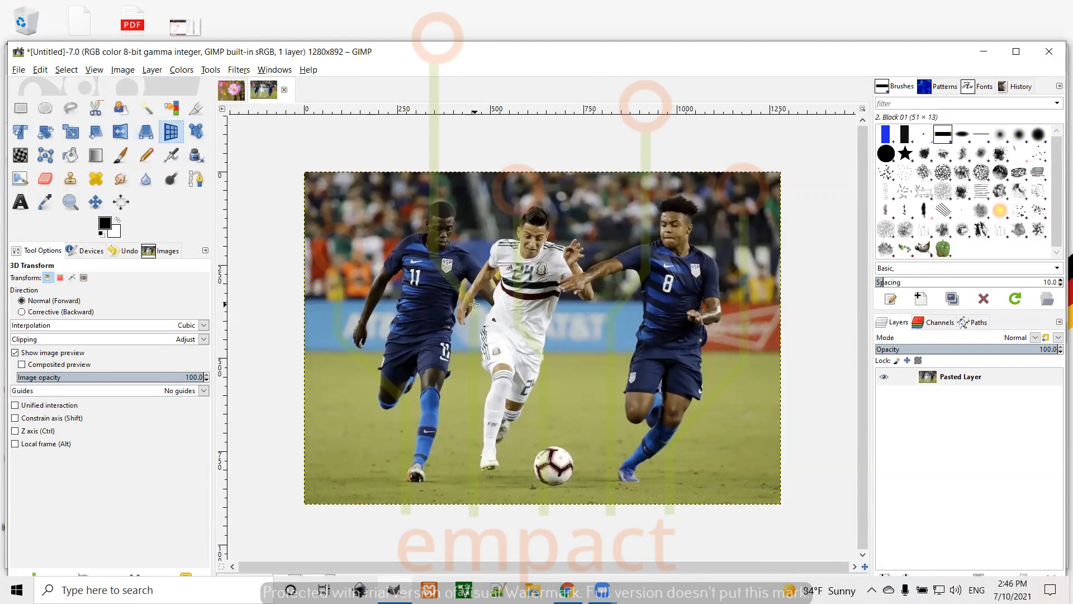
pyautogui.click(546, 293)
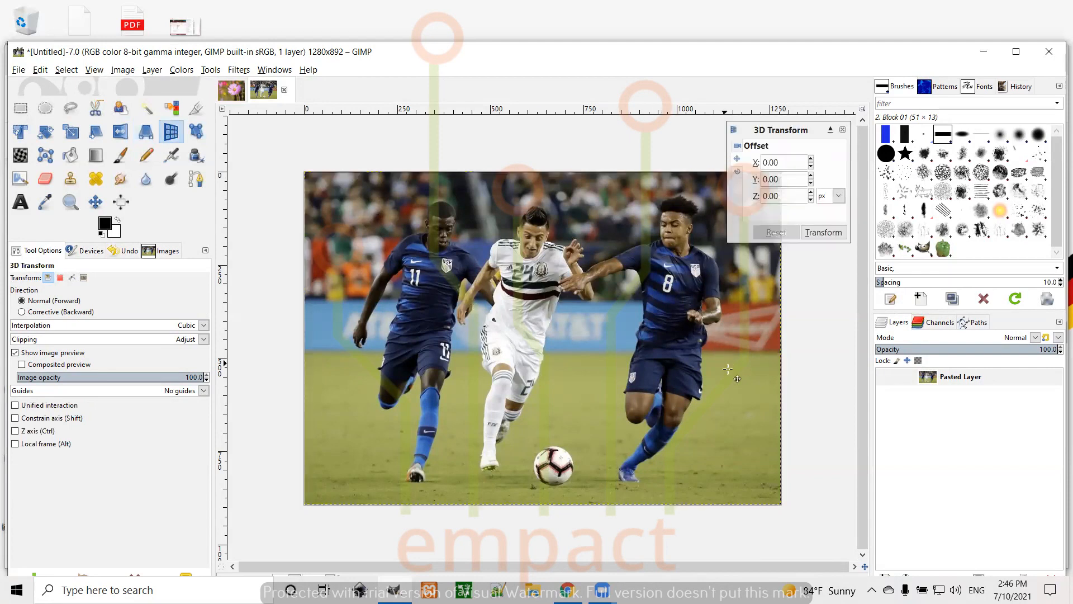
pyautogui.moveTo(658, 346); pyautogui.dragTo(714, 379)
pyautogui.click(775, 232)
# - Try 3D Transform offsets of X -50, Y 62 and Z 112 on the soccer picture, and reset them
pyautogui.click(811, 176)
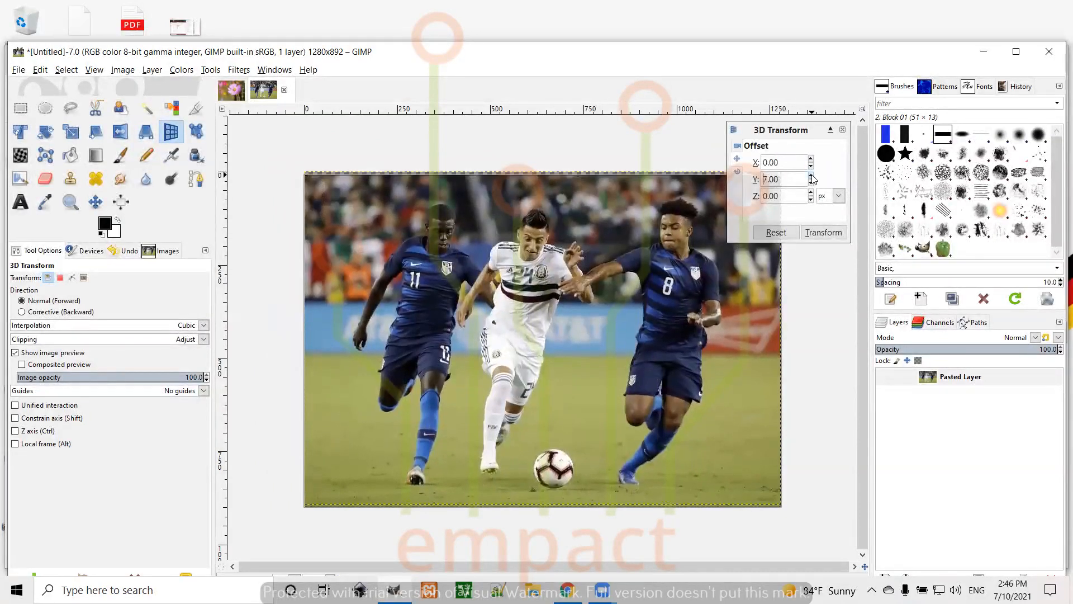
pyautogui.click(811, 167)
pyautogui.click(811, 166)
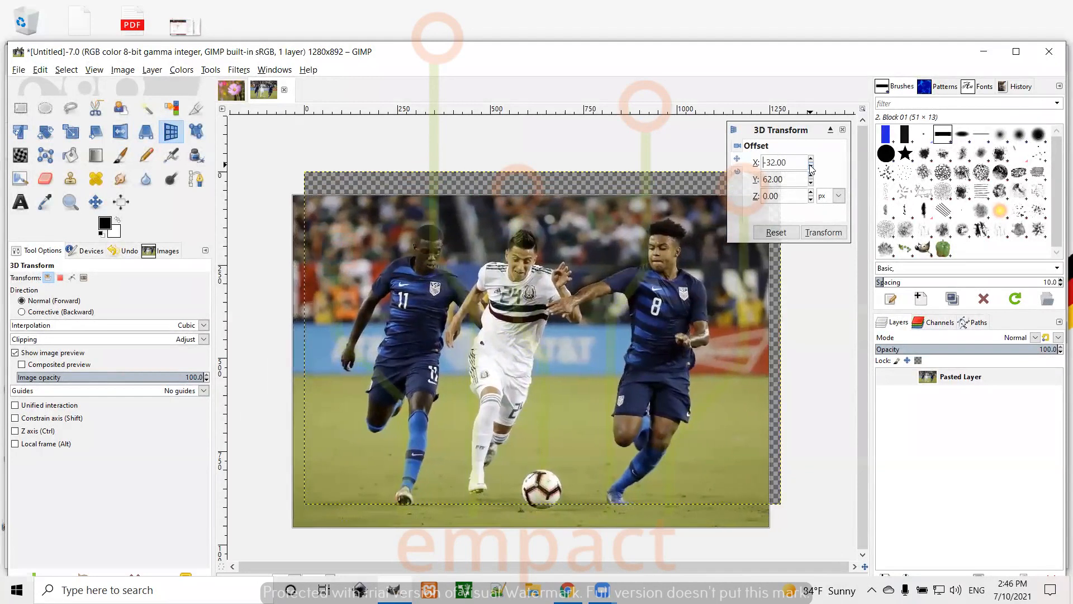
pyautogui.click(811, 192)
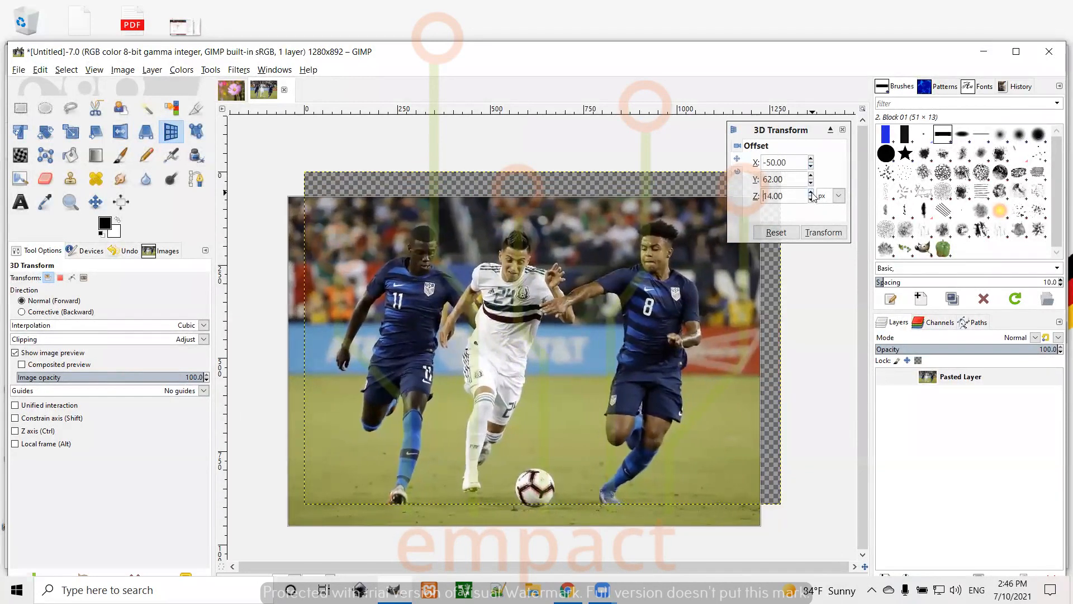
pyautogui.click(811, 192)
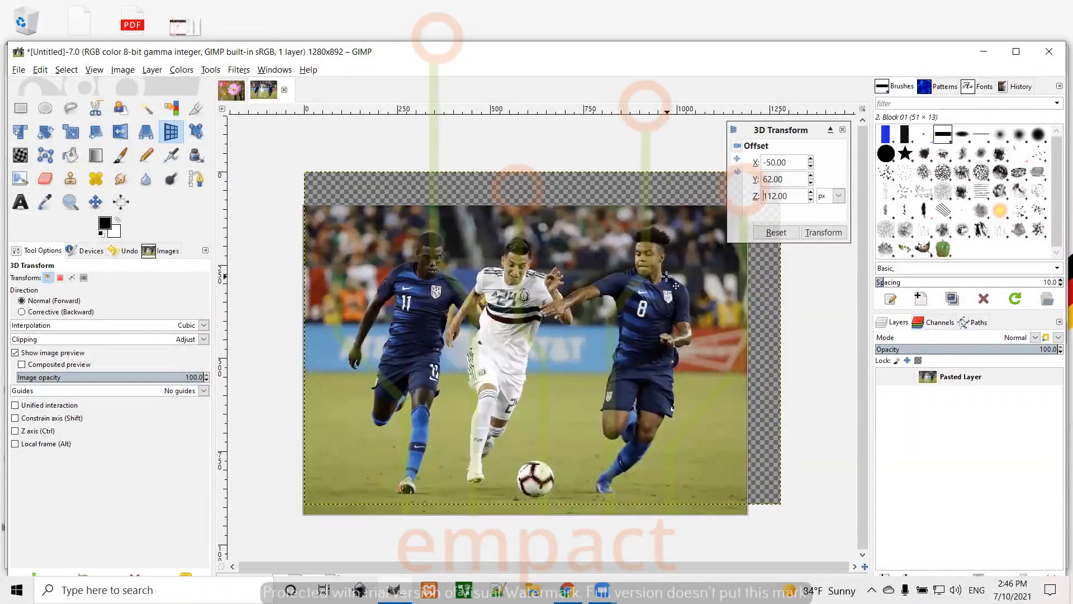
pyautogui.click(776, 232)
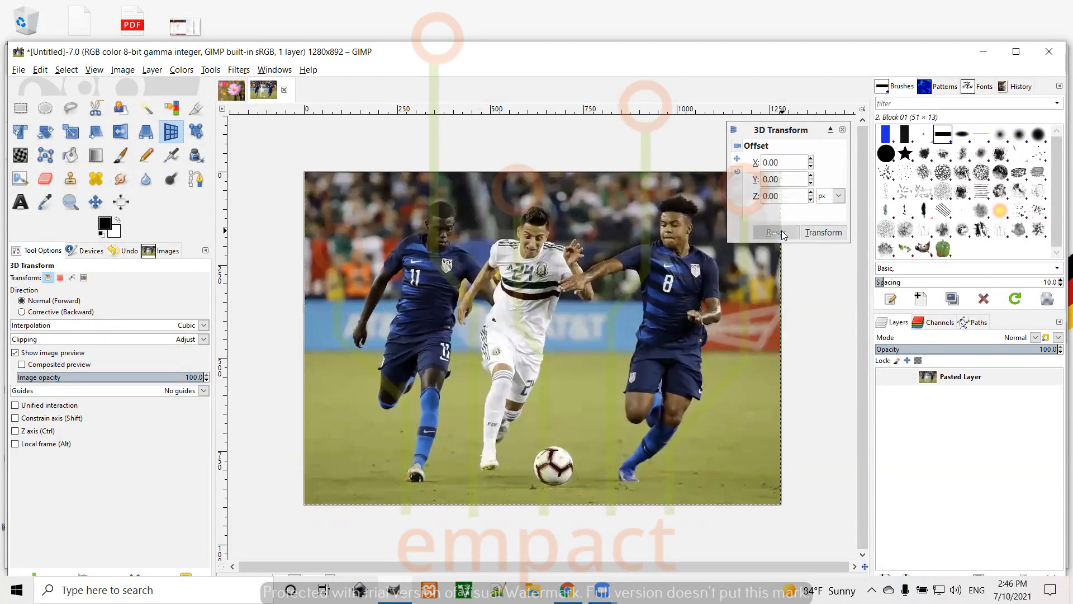
# - Try 3D Transform Z offsets of -135 and 45 on the soccer picture, reset them, and cancel the transform
pyautogui.click(811, 201)
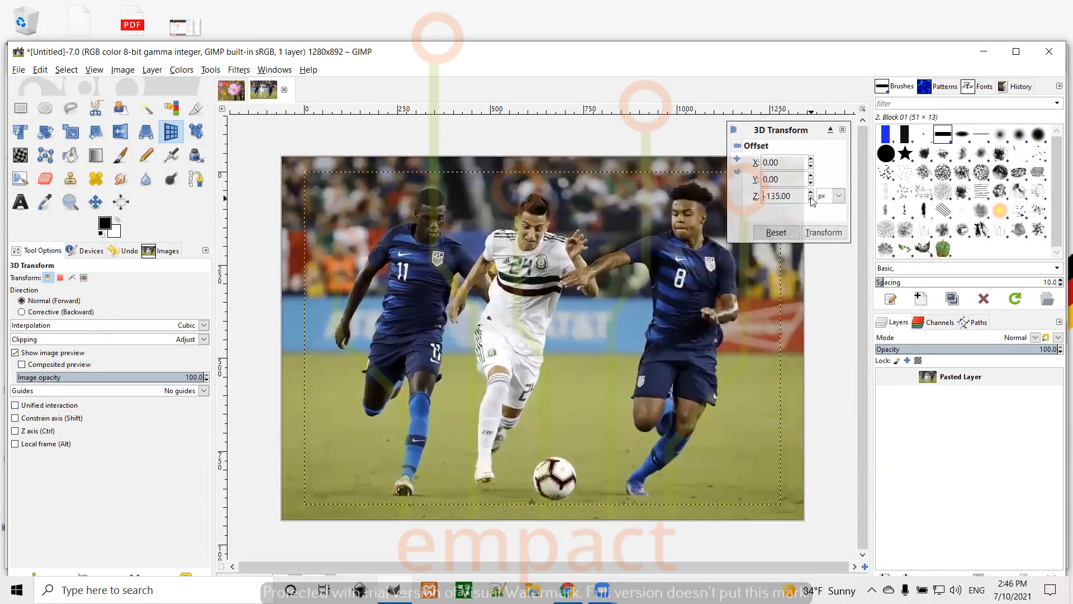
pyautogui.click(811, 192)
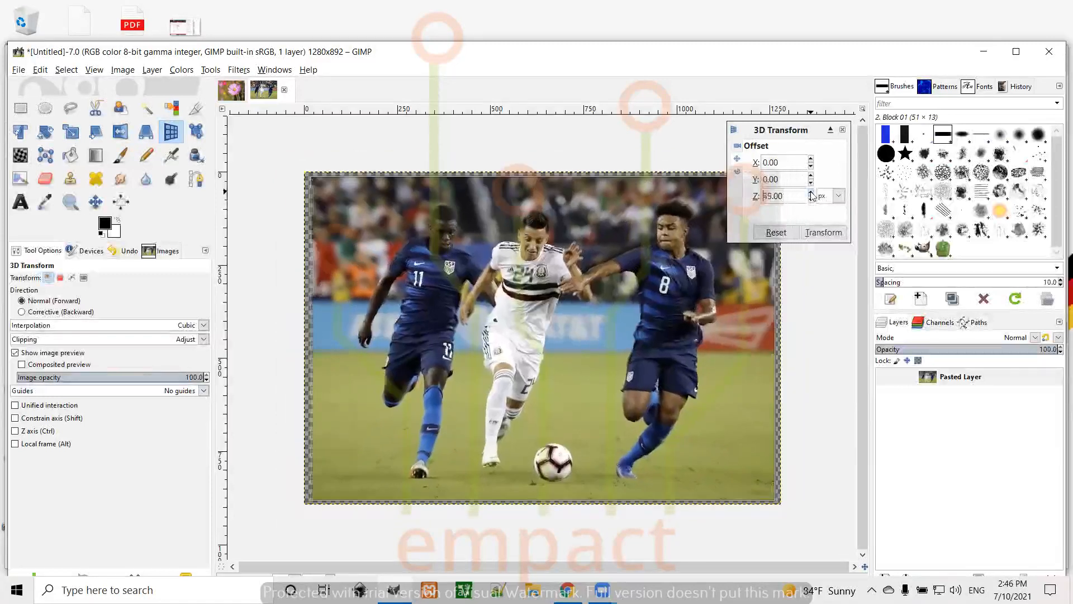
pyautogui.click(777, 232)
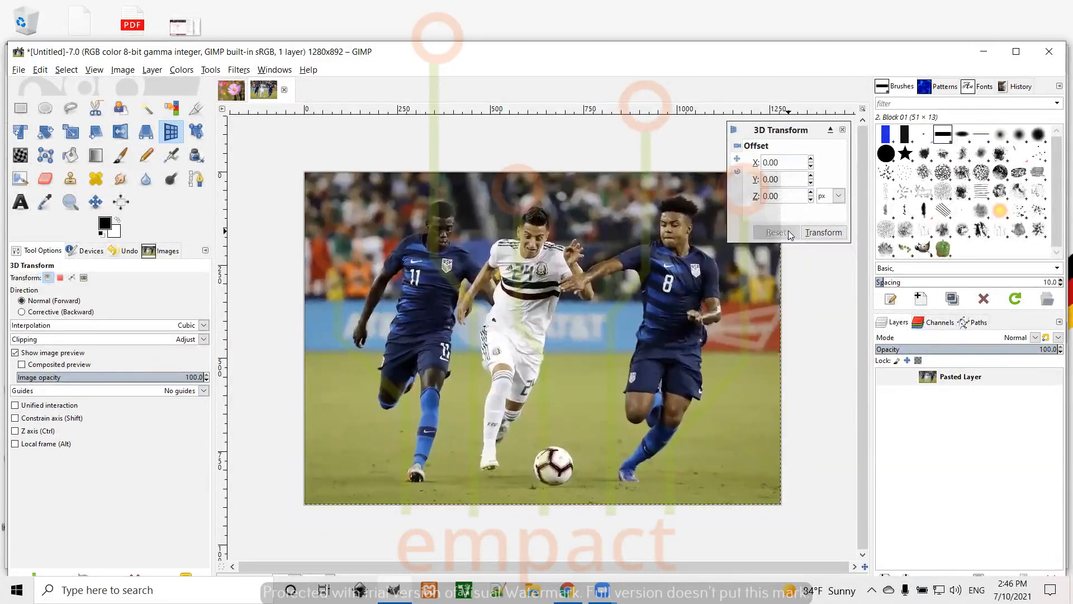
pyautogui.click(842, 131)
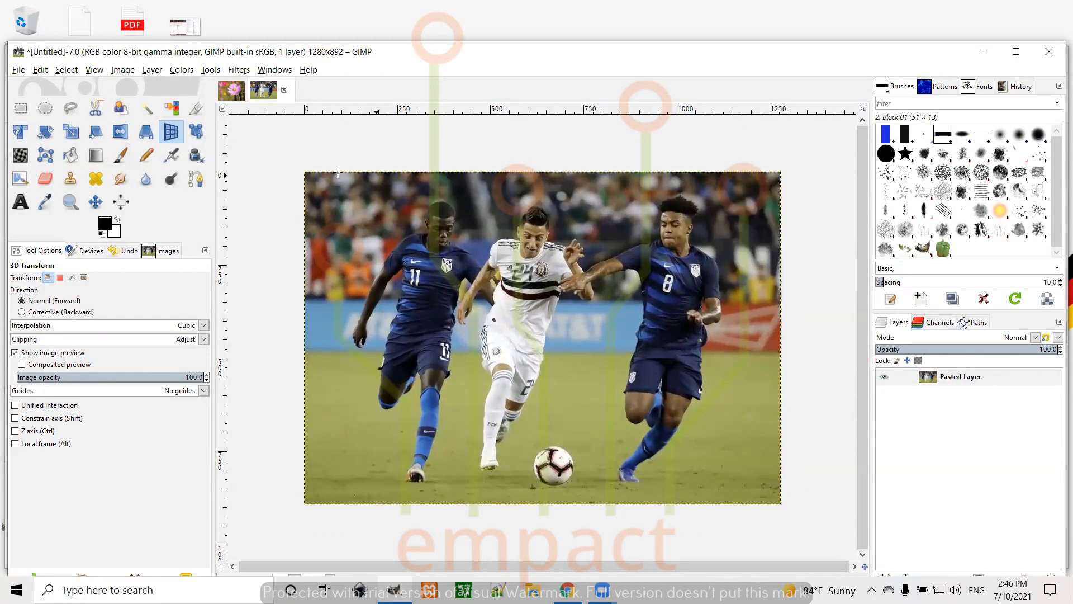
# - With Handle Transform, place three handles on the soccer picture: upper left, upper right, and below the players near the lower centre
pyautogui.click(196, 132)
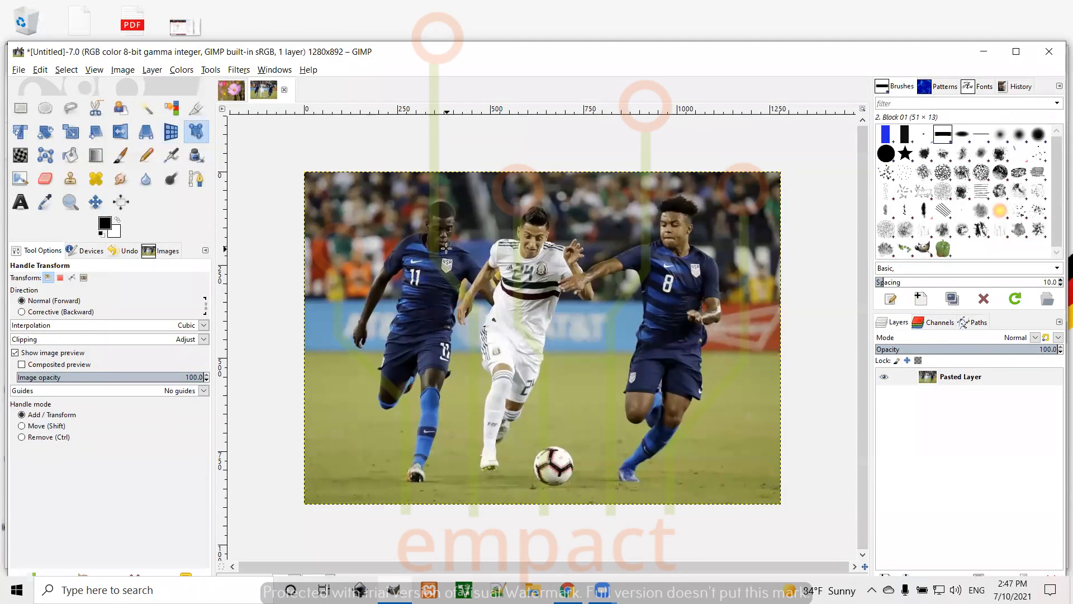
pyautogui.click(380, 219)
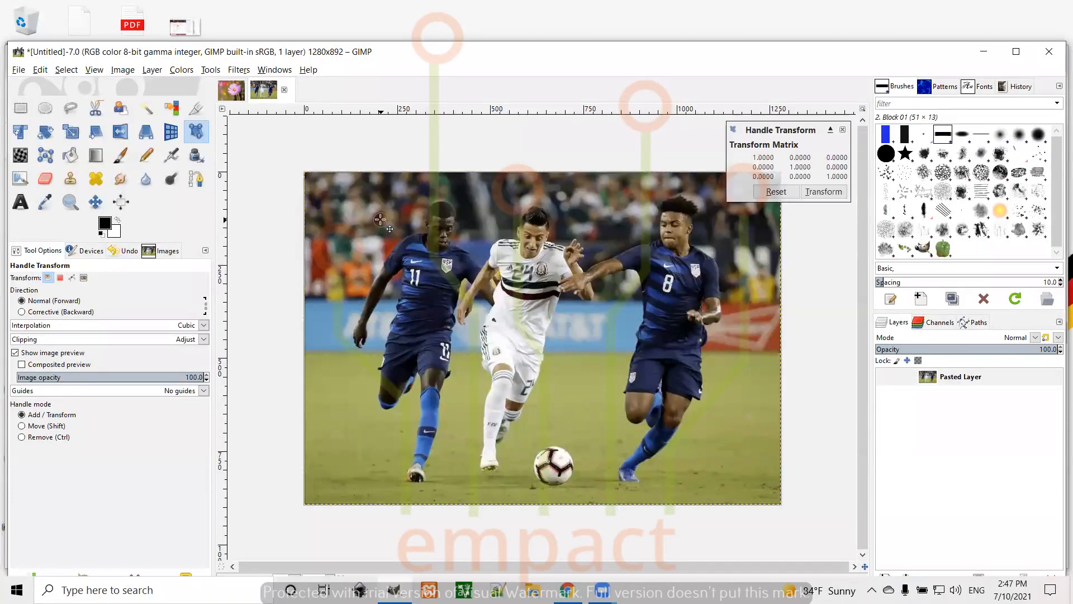
pyautogui.click(716, 226)
pyautogui.click(462, 470)
# - Try distorting the soccer picture by moving the upper-right, lower and upper-left handles inward
pyautogui.moveTo(717, 227); pyautogui.dragTo(643, 292)
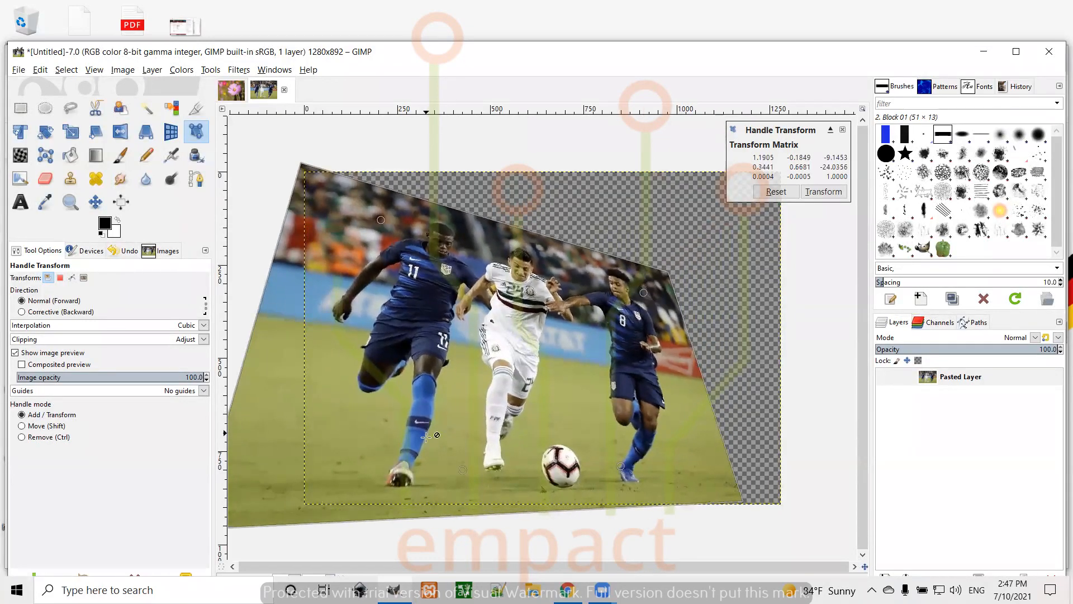
pyautogui.moveTo(462, 470); pyautogui.dragTo(466, 419)
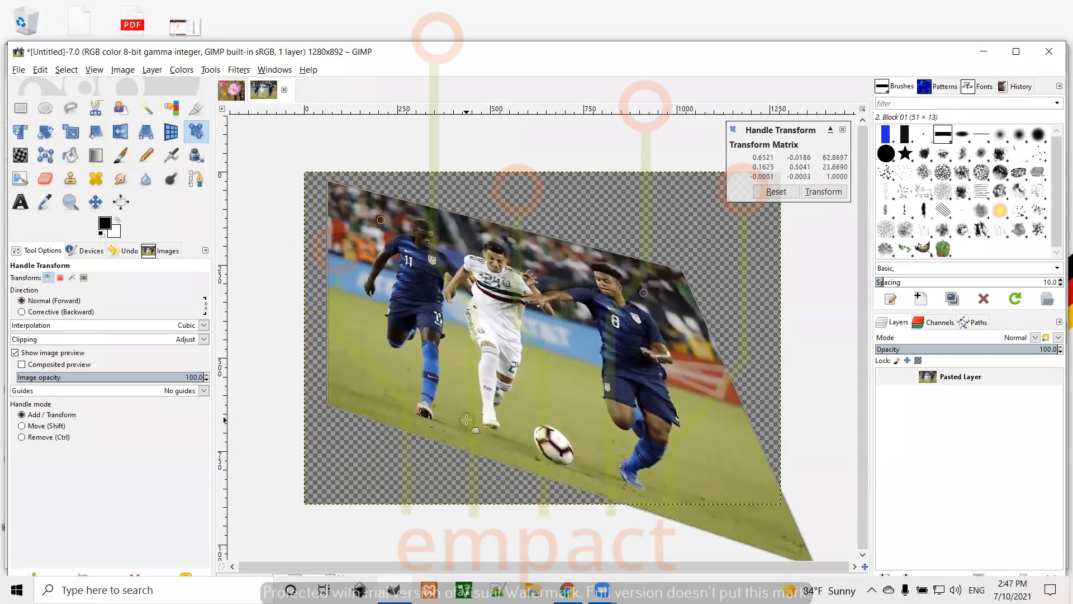
pyautogui.moveTo(380, 220); pyautogui.dragTo(498, 292)
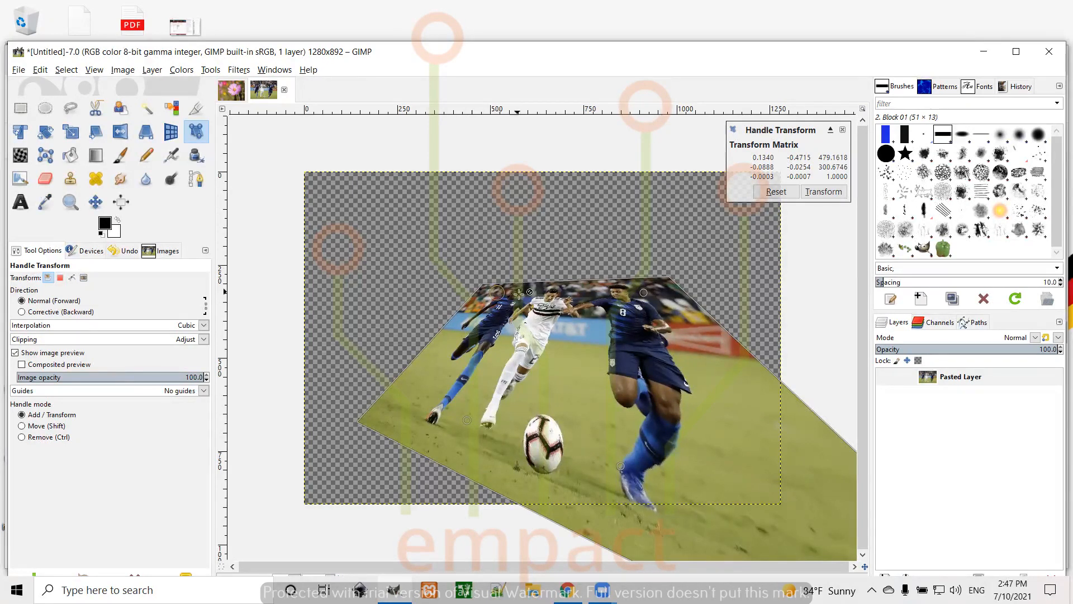
pyautogui.moveTo(499, 292); pyautogui.dragTo(474, 295)
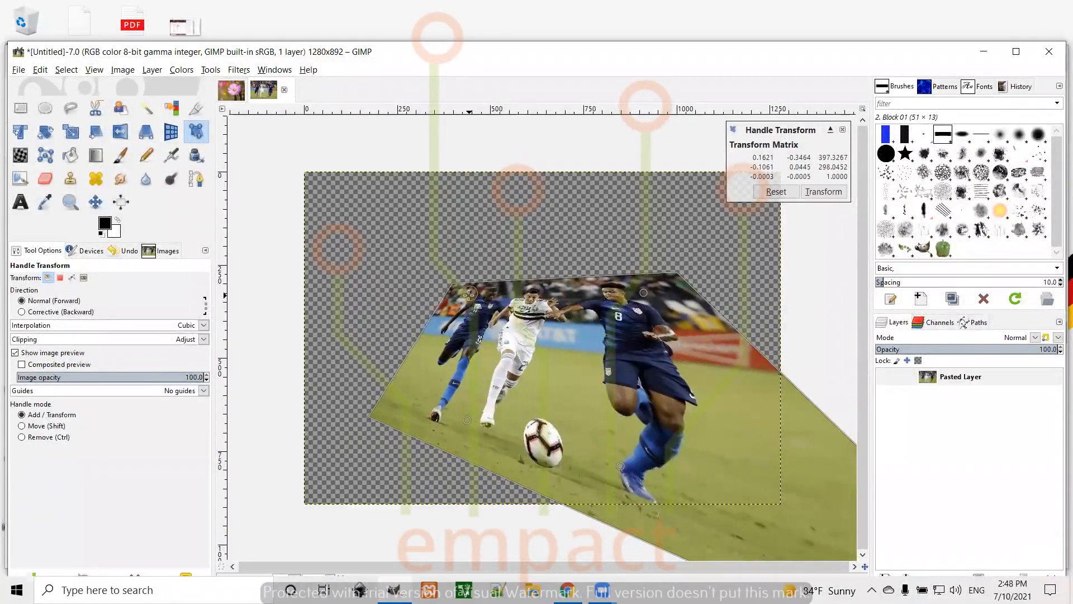
# - Try replacing the two upper handles with ones nearer the picture's centre, move these to distort it further, and reset the transform
pyautogui.press('ctrl')
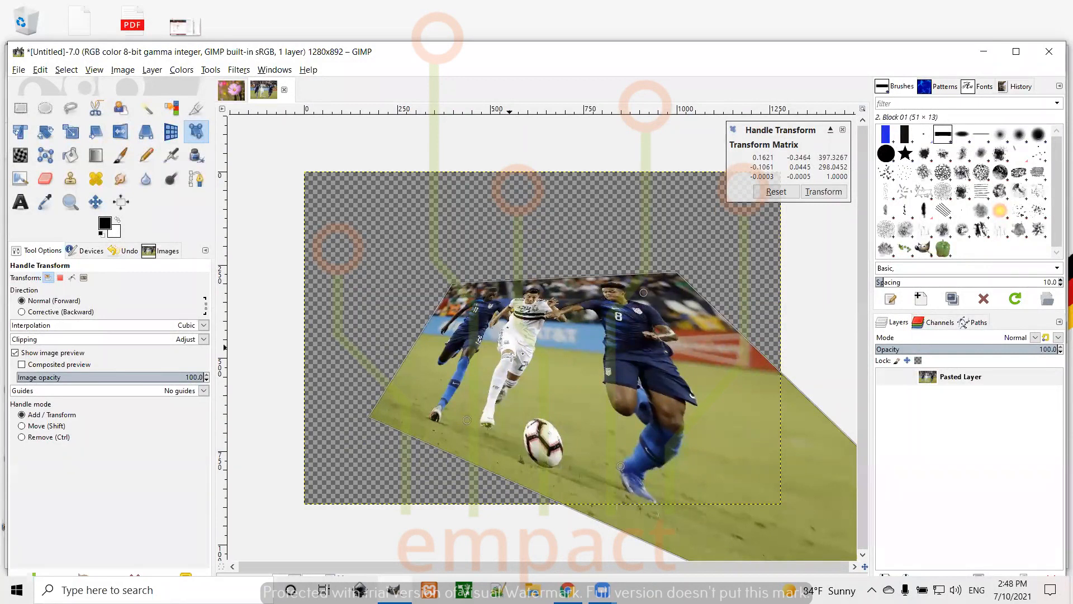
pyautogui.moveTo(497, 376); pyautogui.dragTo(510, 334)
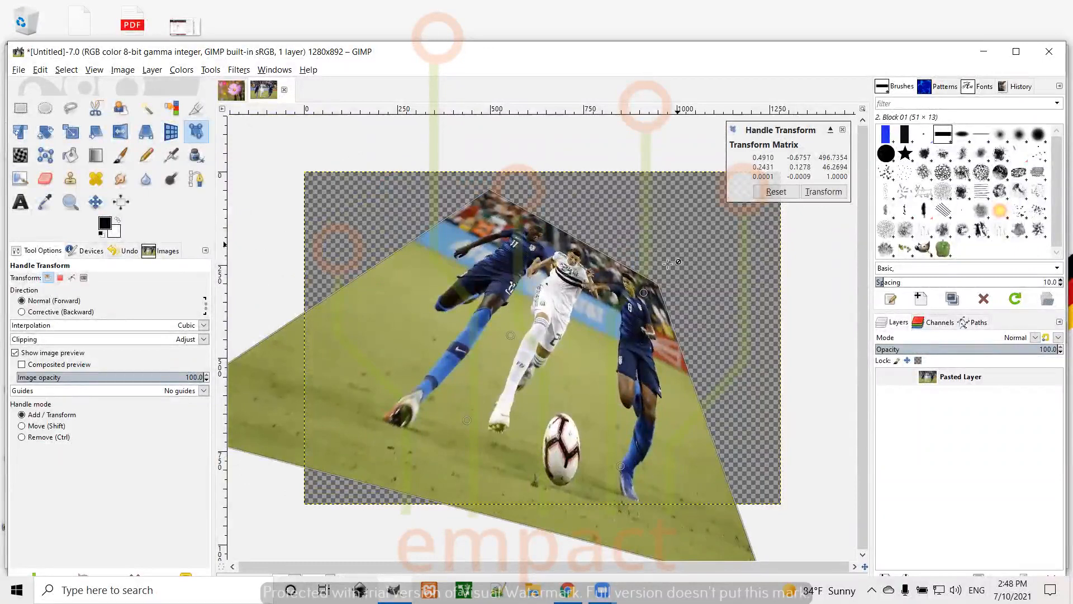
pyautogui.press('ctrl')
pyautogui.keyDown('ctrl'); pyautogui.click(644, 291); pyautogui.keyUp('ctrl')
pyautogui.click(588, 350)
pyautogui.moveTo(588, 351); pyautogui.dragTo(550, 327)
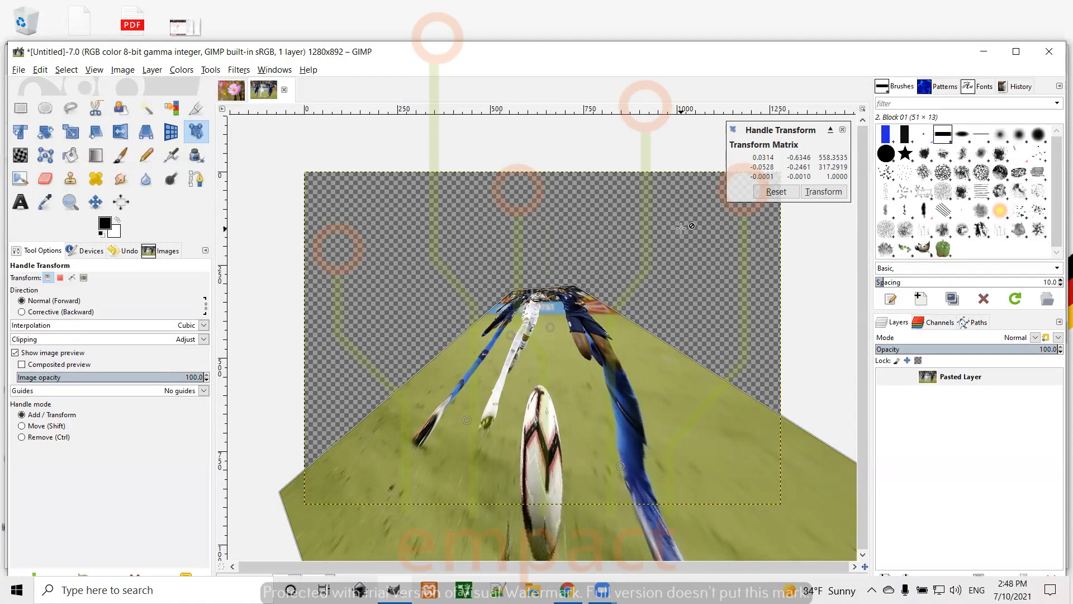
pyautogui.click(776, 192)
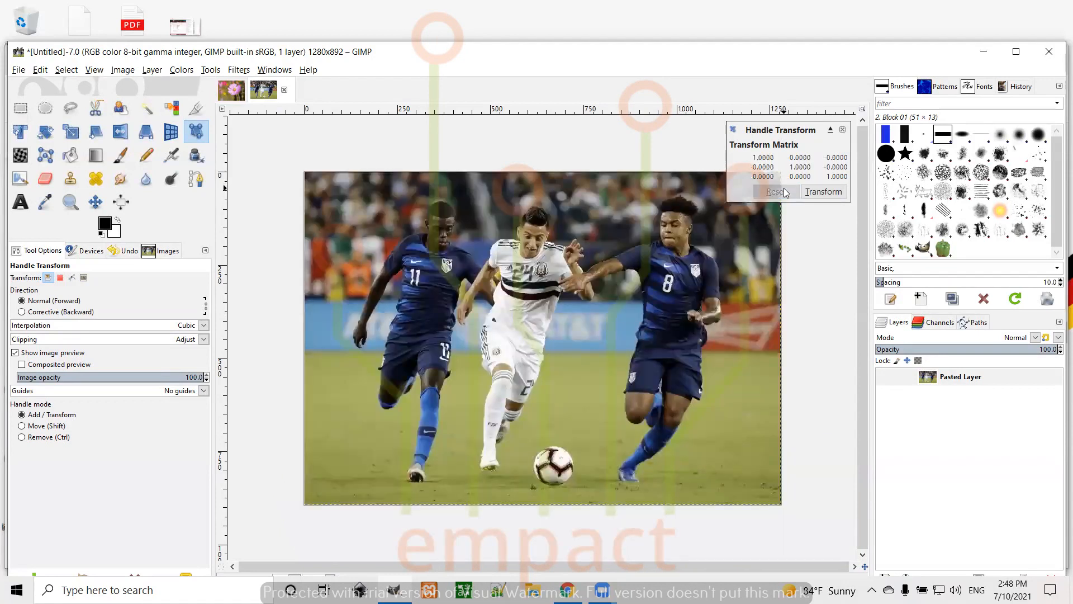
# - Enlarge the heads of the two players in blue using Warp Transform with Grow area at size 185.25
pyautogui.click(21, 156)
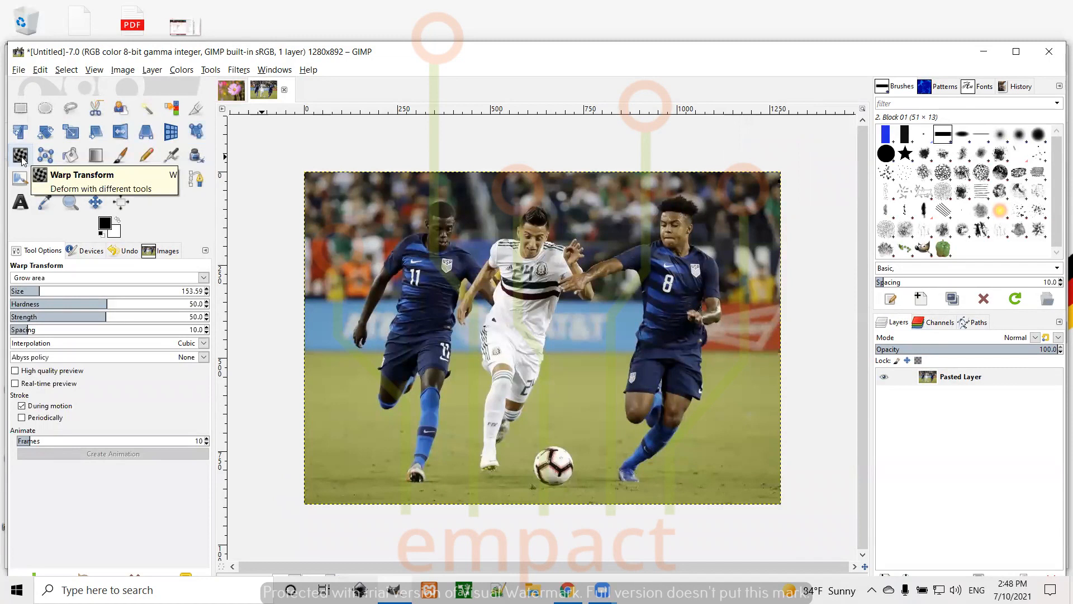
pyautogui.click(204, 278)
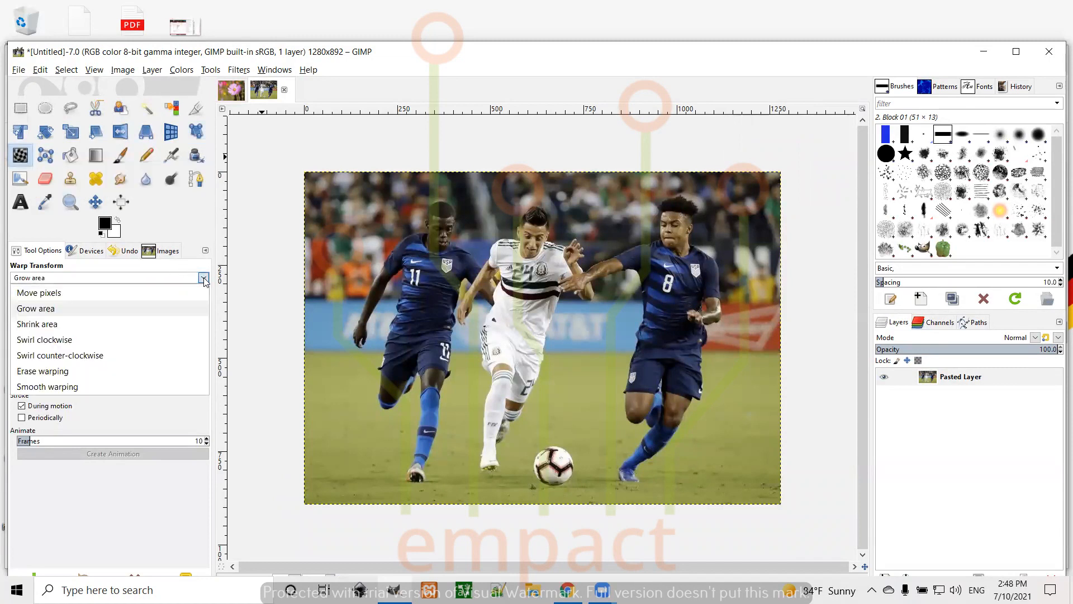
pyautogui.click(59, 308)
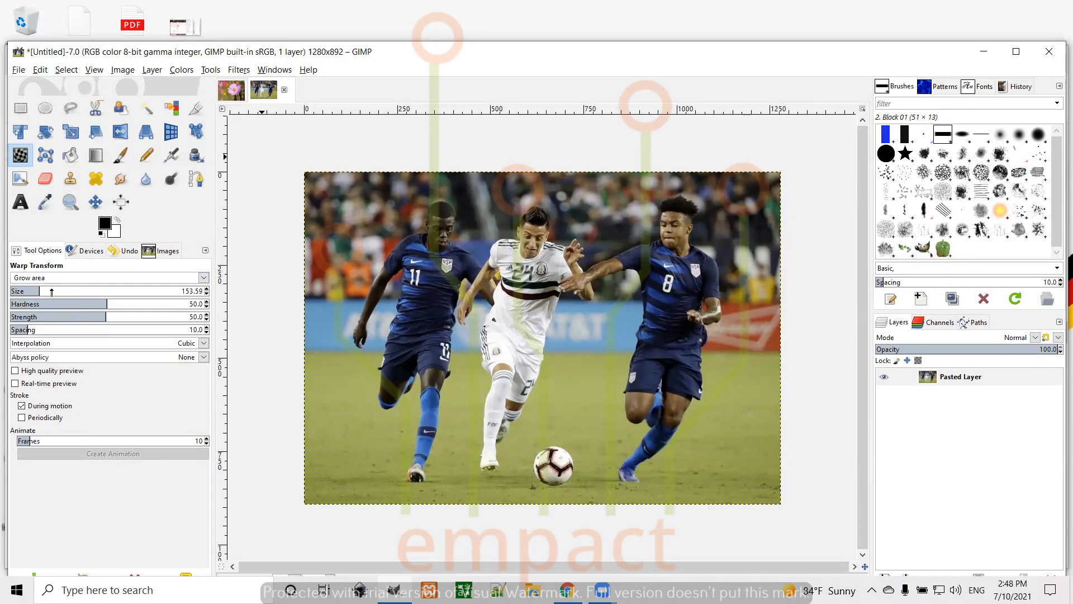
pyautogui.moveTo(39, 291)
pyautogui.mouseDown()
pyautogui.moveTo(66, 291)
pyautogui.moveTo(44, 291)
pyautogui.mouseUp()
pyautogui.moveTo(439, 225); pyautogui.dragTo(441, 225)
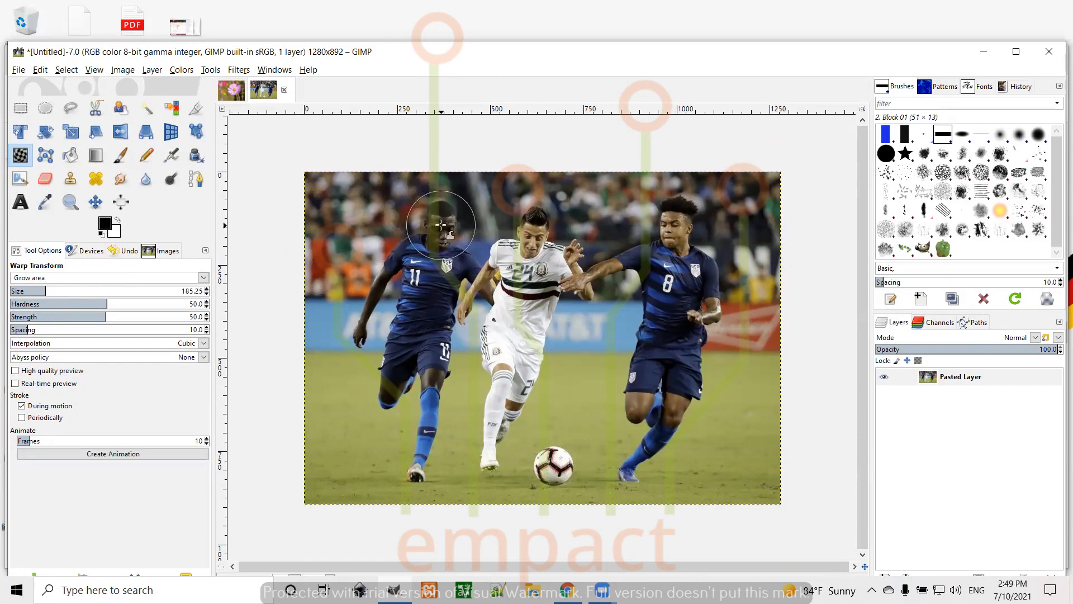
pyautogui.moveTo(441, 225); pyautogui.dragTo(450, 286)
pyautogui.moveTo(670, 235); pyautogui.dragTo(670, 236)
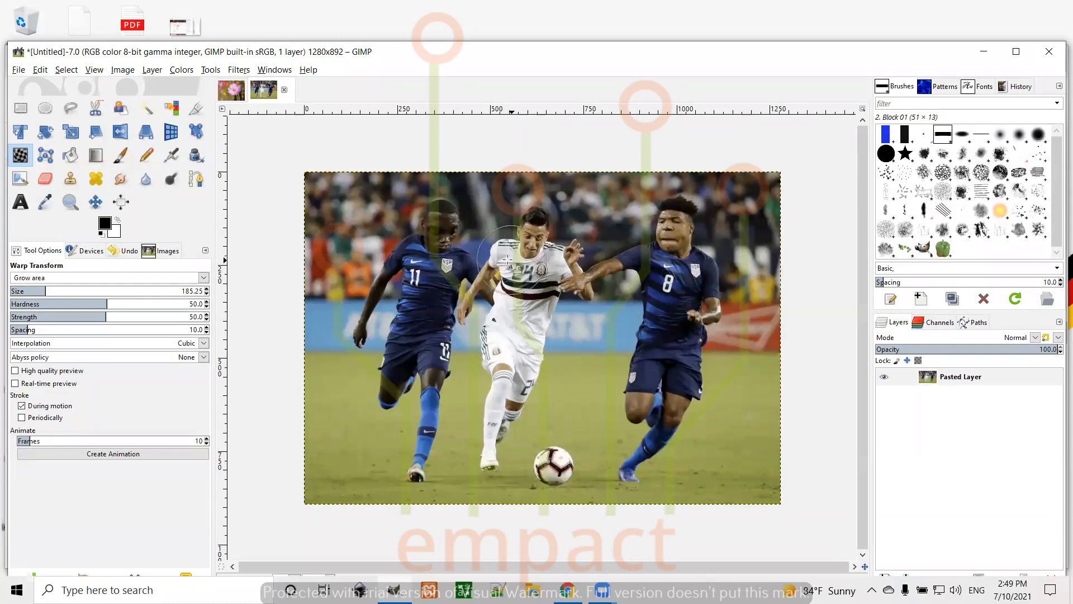
# - Shrink the head of the middle player in white using the Warp Transform's Shrink area behaviour
pyautogui.click(202, 278)
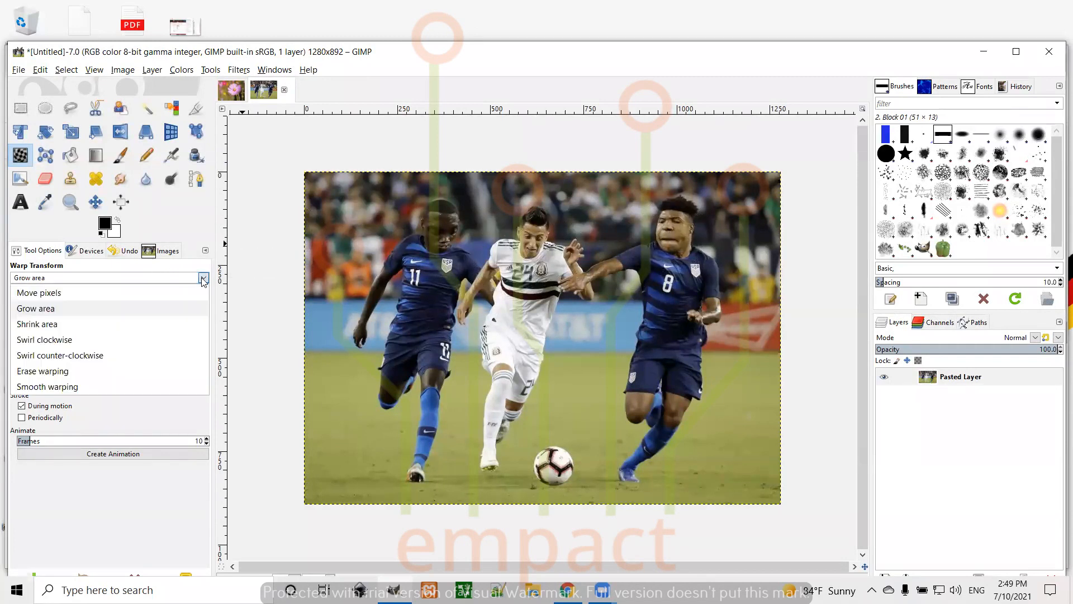
pyautogui.click(93, 324)
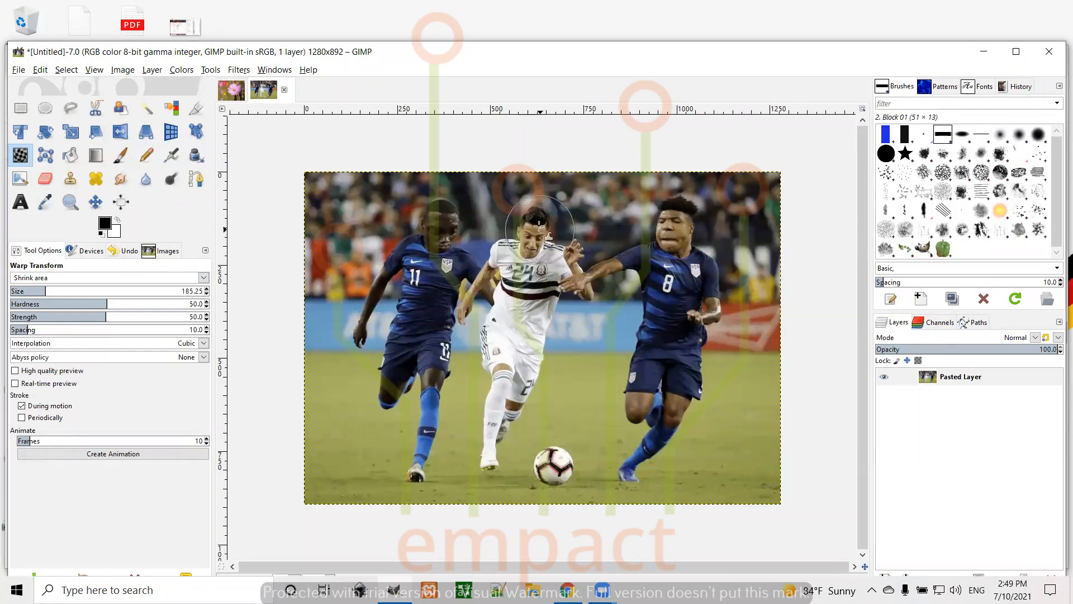
pyautogui.moveTo(536, 229); pyautogui.dragTo(536, 229)
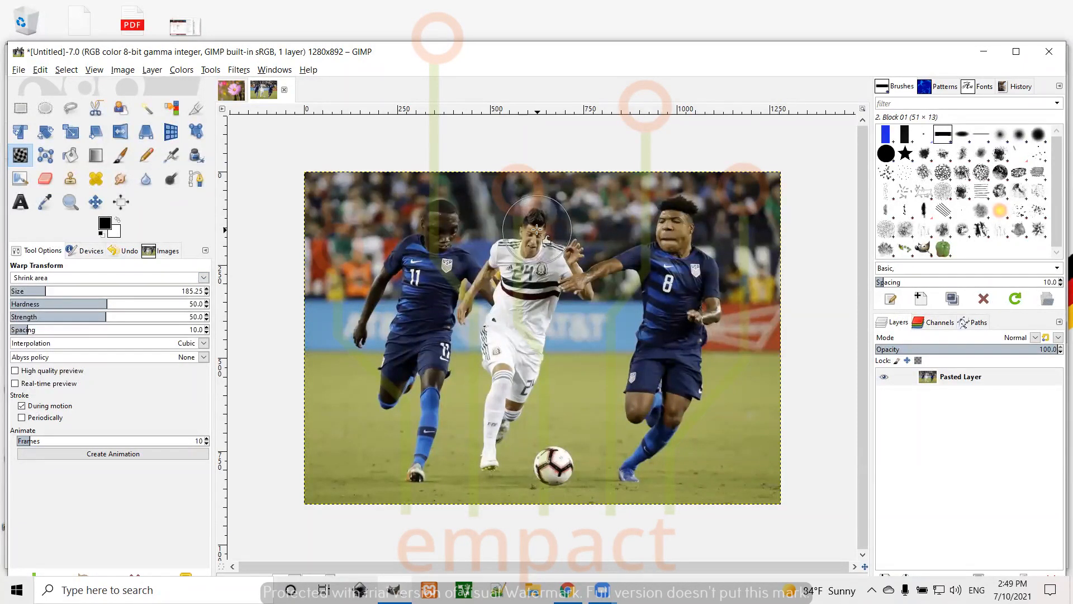
# - Try stretching the soccer ball up and down with the Warp Transform's Move pixels behaviour, and undo those strokes
pyautogui.click(203, 278)
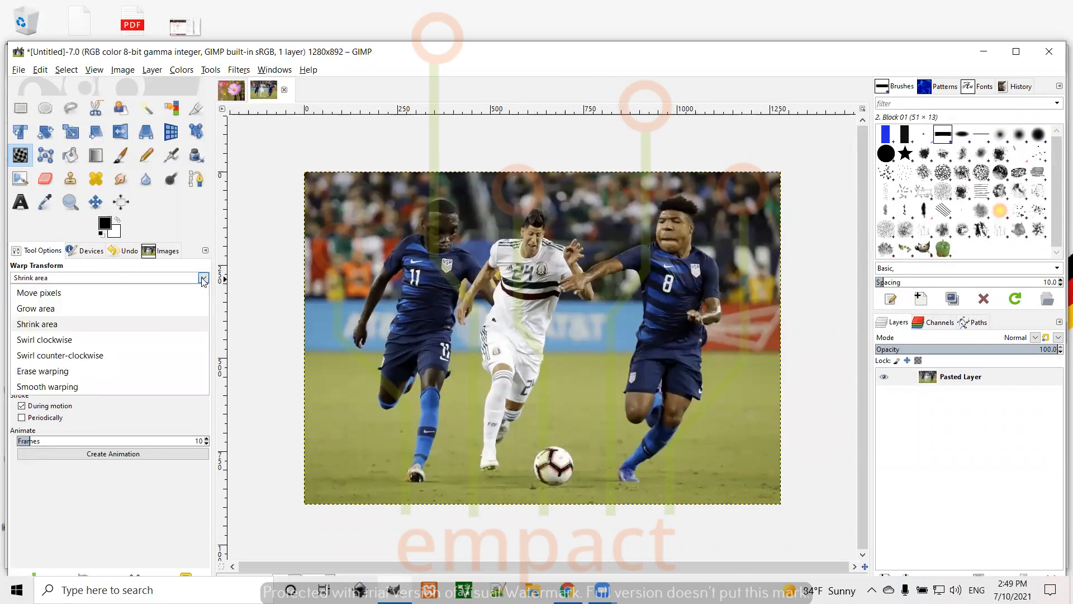
pyautogui.click(53, 296)
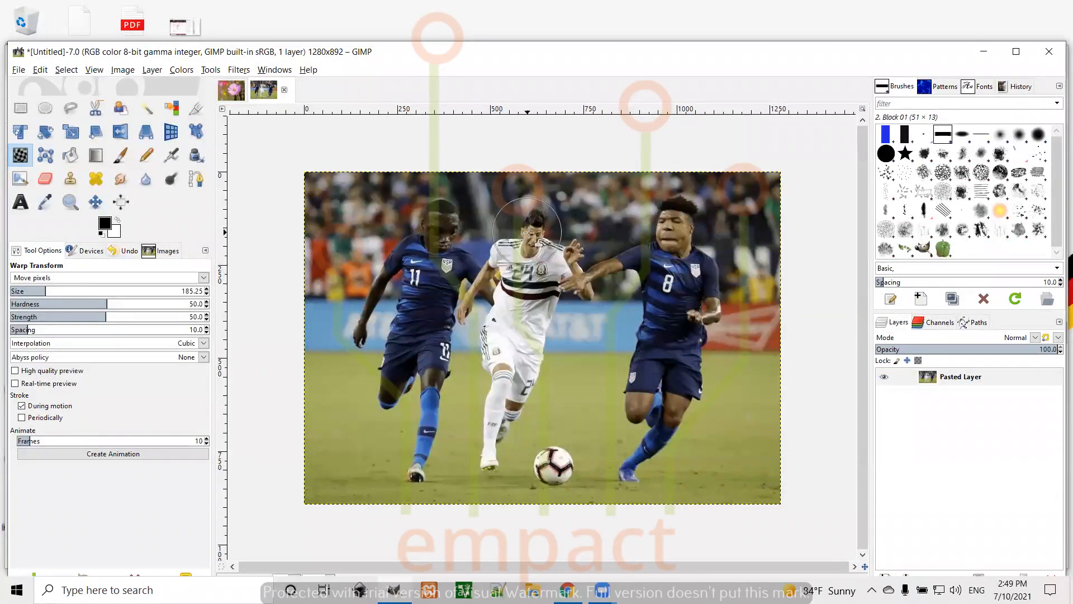
pyautogui.moveTo(564, 434); pyautogui.dragTo(570, 408)
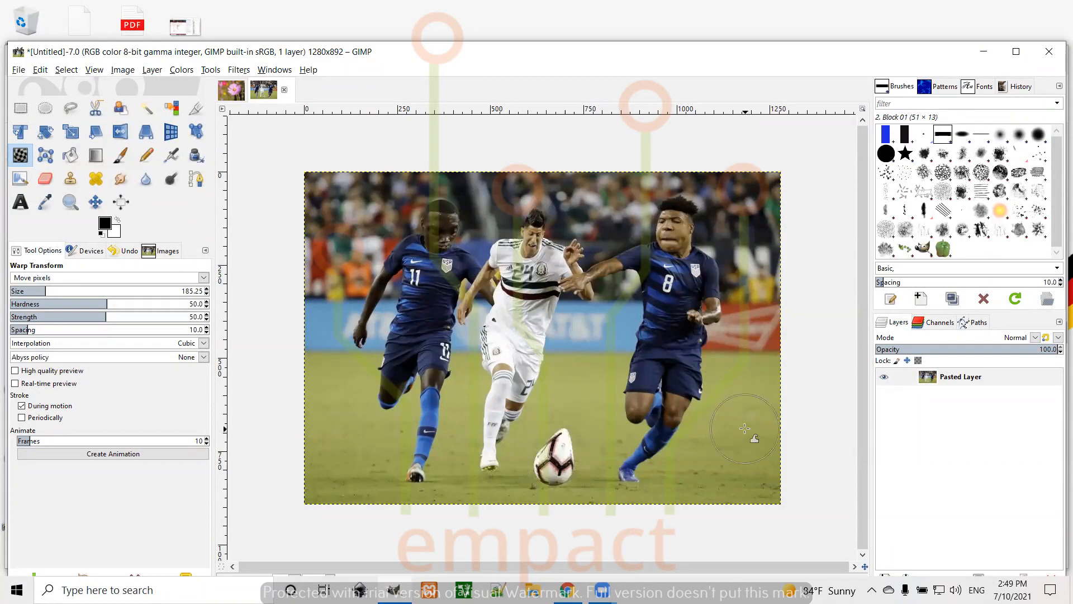
pyautogui.moveTo(558, 450)
pyautogui.mouseDown()
pyautogui.moveTo(521, 444)
pyautogui.moveTo(553, 456)
pyautogui.moveTo(611, 454)
pyautogui.moveTo(560, 486)
pyautogui.mouseUp()
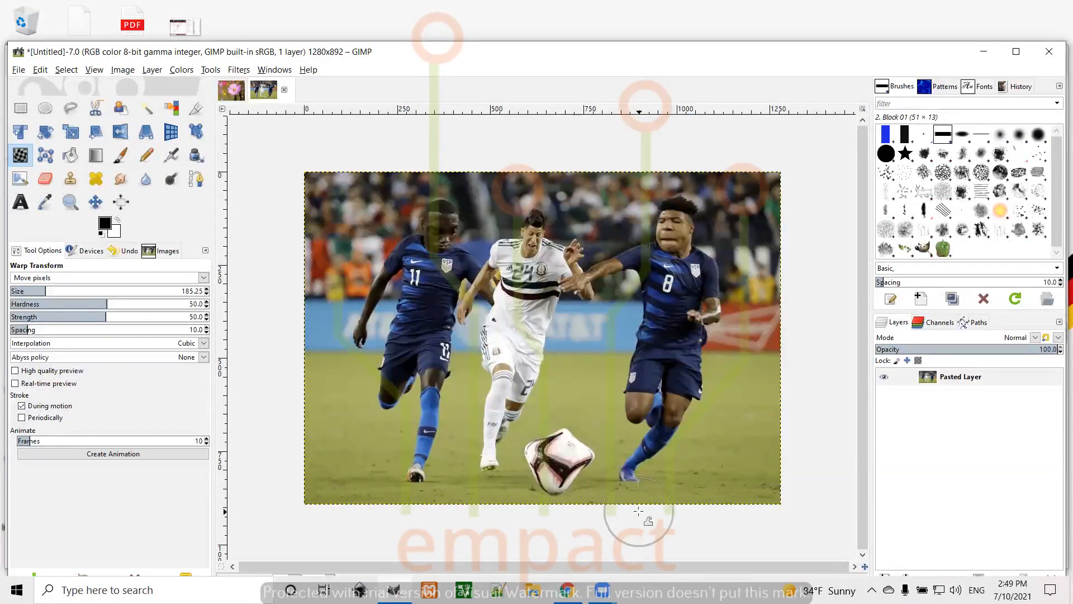
pyautogui.hotkey('ctrl', 'z')
pyautogui.hotkey('ctrl', 'z')
pyautogui.hotkey('ctrl', 'z')
pyautogui.hotkey('ctrl', 'z')
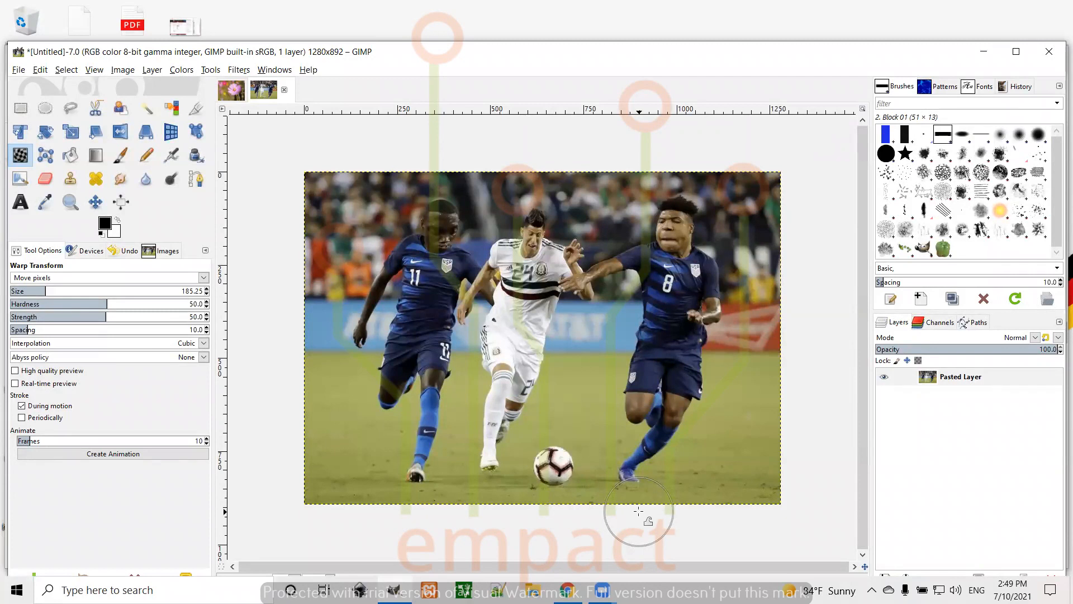
# - Undo the remaining warp strokes to bring back the original soccer picture
pyautogui.hotkey('ctrl', 'z')
pyautogui.hotkey('ctrl', 'z')
pyautogui.hotkey('ctrl', 'z')
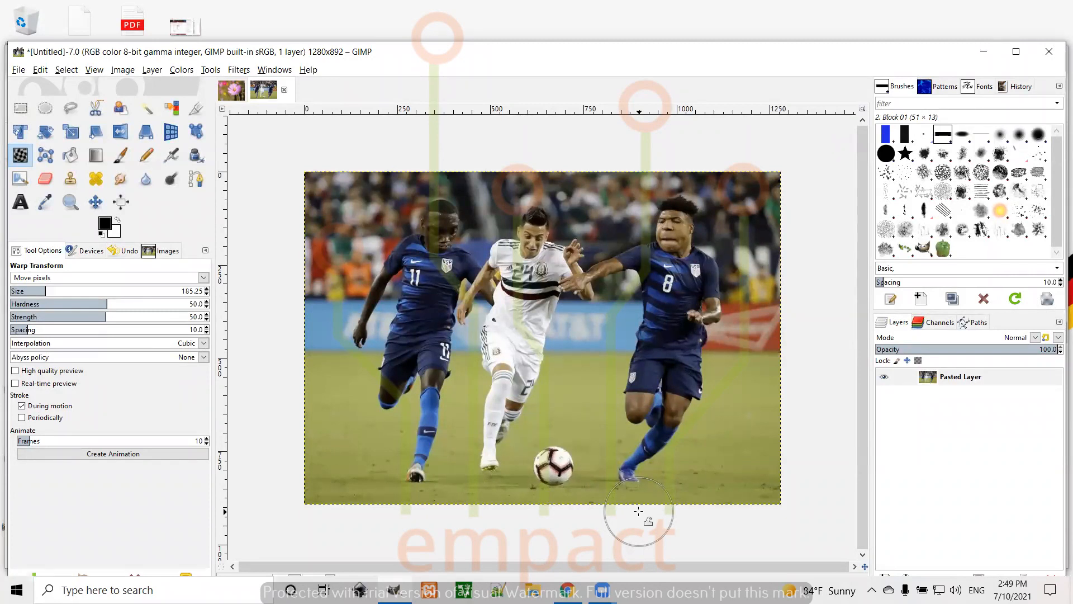
pyautogui.hotkey('ctrl', 'z')
pyautogui.hotkey('ctrl', 'z')
pyautogui.hotkey('ctrl', 'z')
pyautogui.hotkey('ctrl', 'z')
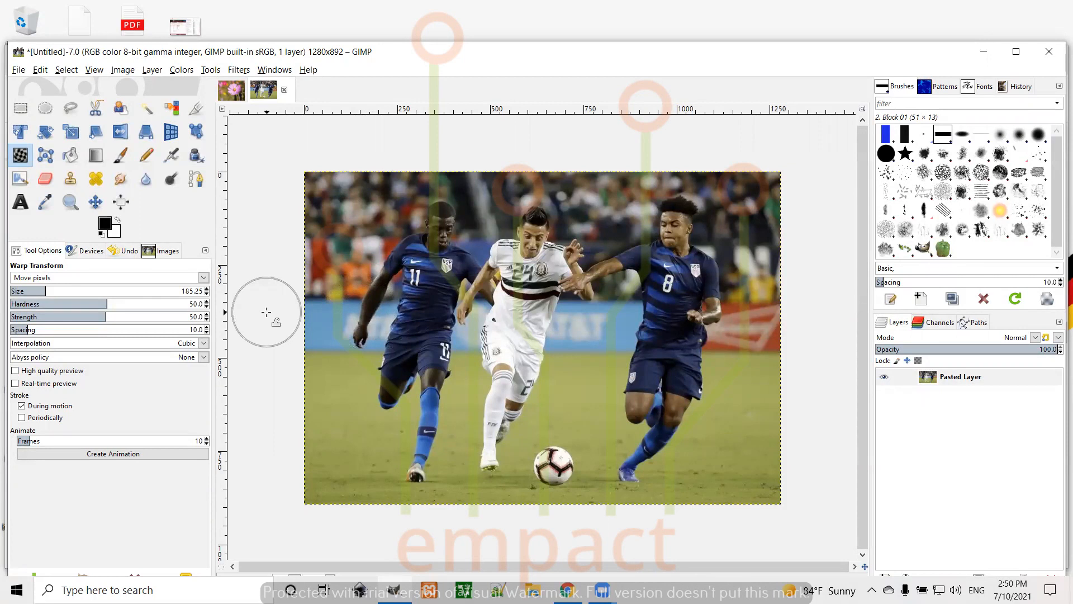
# - Set the Warp Transform's behaviour to Grow area with size 104.64
pyautogui.click(202, 277)
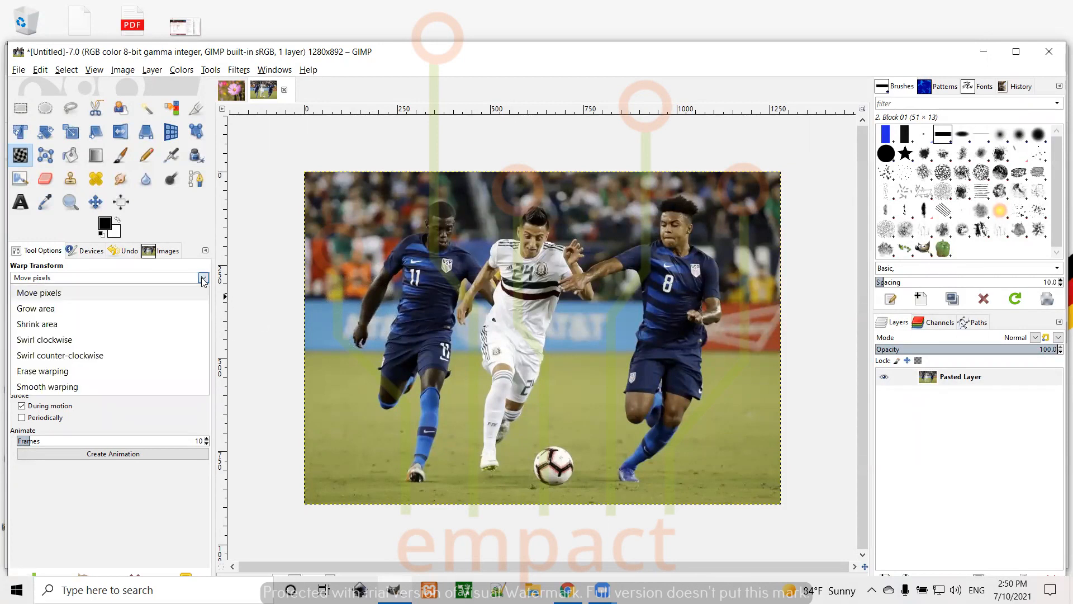
pyautogui.click(104, 307)
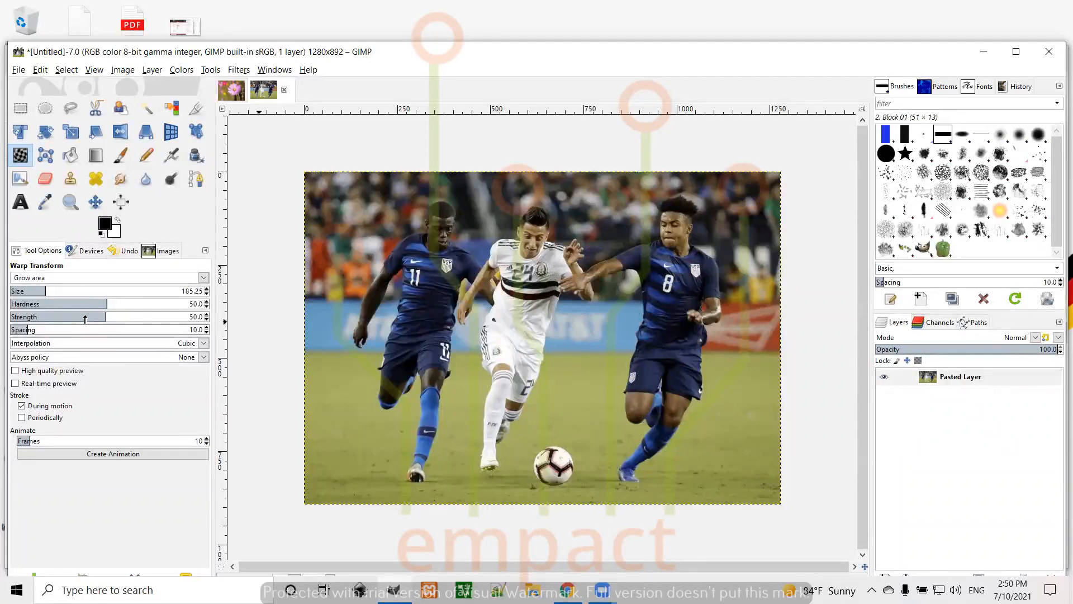
pyautogui.moveTo(43, 295); pyautogui.dragTo(29, 295)
pyautogui.moveTo(564, 286); pyautogui.dragTo(631, 316)
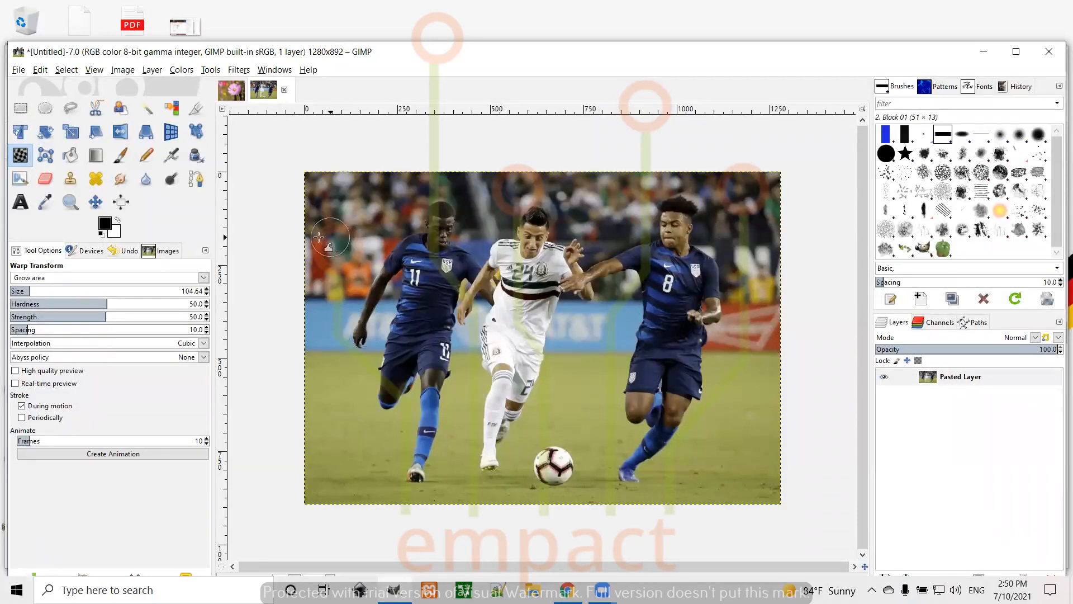
# - Draw a closed Cage Transform outline around the soccer ball
pyautogui.click(46, 155)
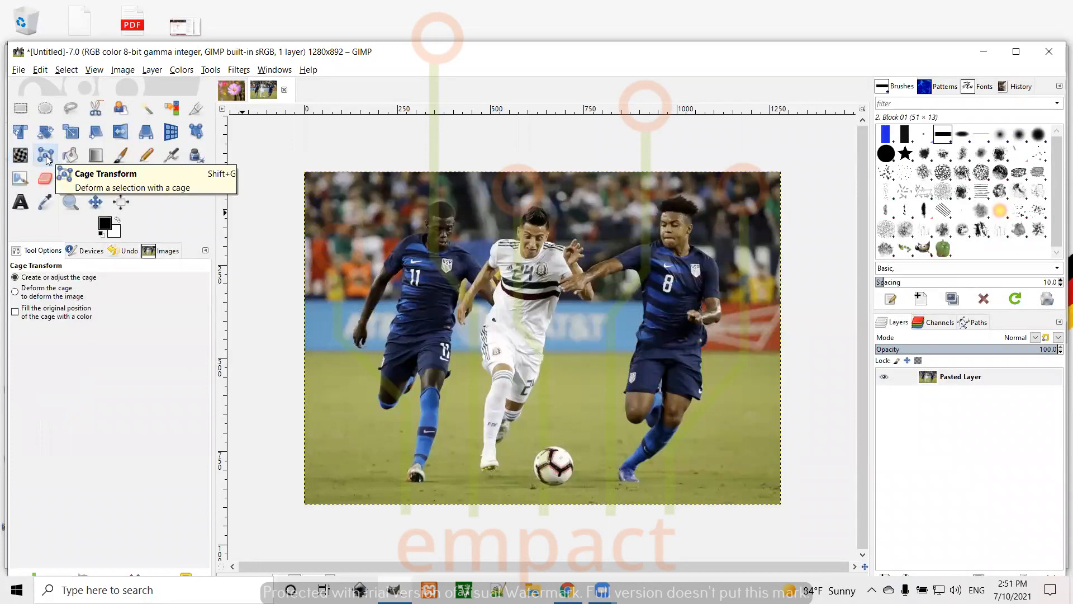
pyautogui.click(527, 444)
pyautogui.click(522, 461)
pyautogui.click(529, 482)
pyautogui.click(545, 489)
pyautogui.click(576, 491)
pyautogui.click(580, 479)
pyautogui.click(583, 460)
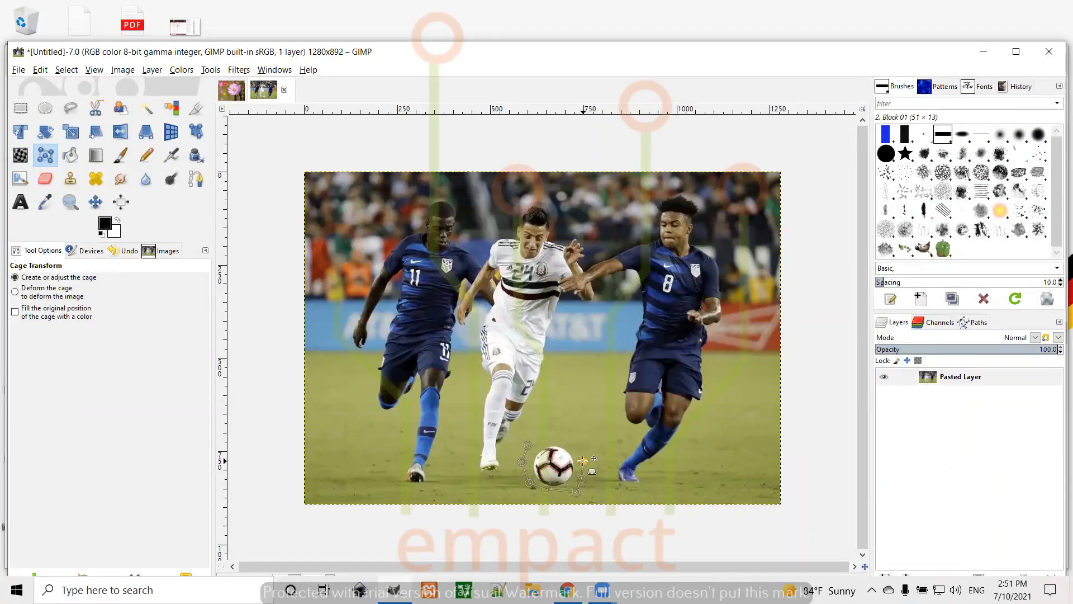
pyautogui.click(570, 444)
pyautogui.click(552, 438)
pyautogui.click(527, 444)
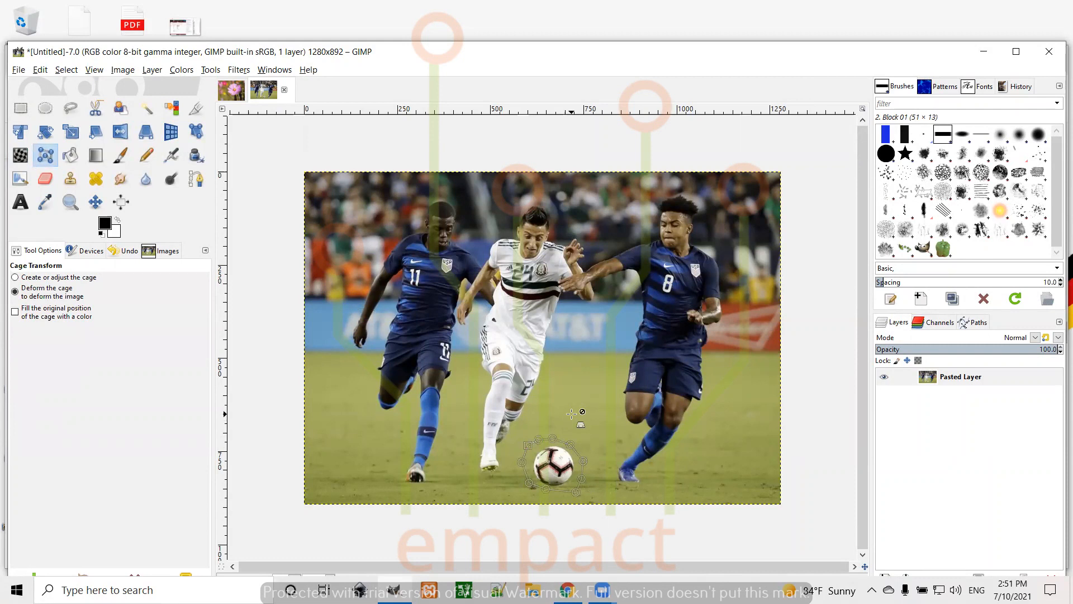
# - Enlarge the soccer ball by pulling the cage's points outward on all sides, and apply the transform
pyautogui.moveTo(552, 438); pyautogui.dragTo(565, 412)
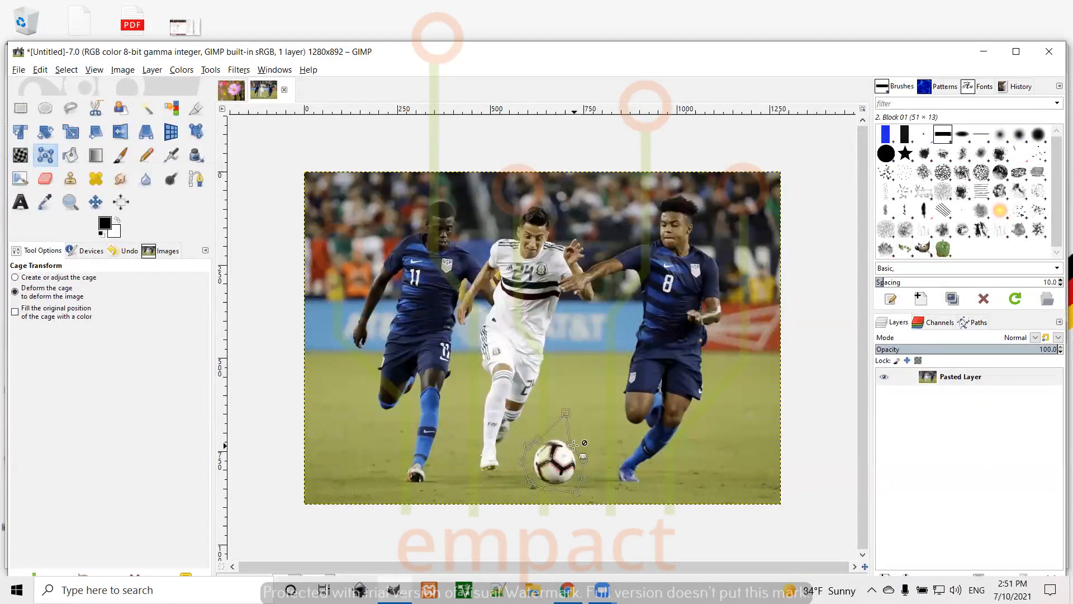
pyautogui.moveTo(570, 444); pyautogui.dragTo(602, 485)
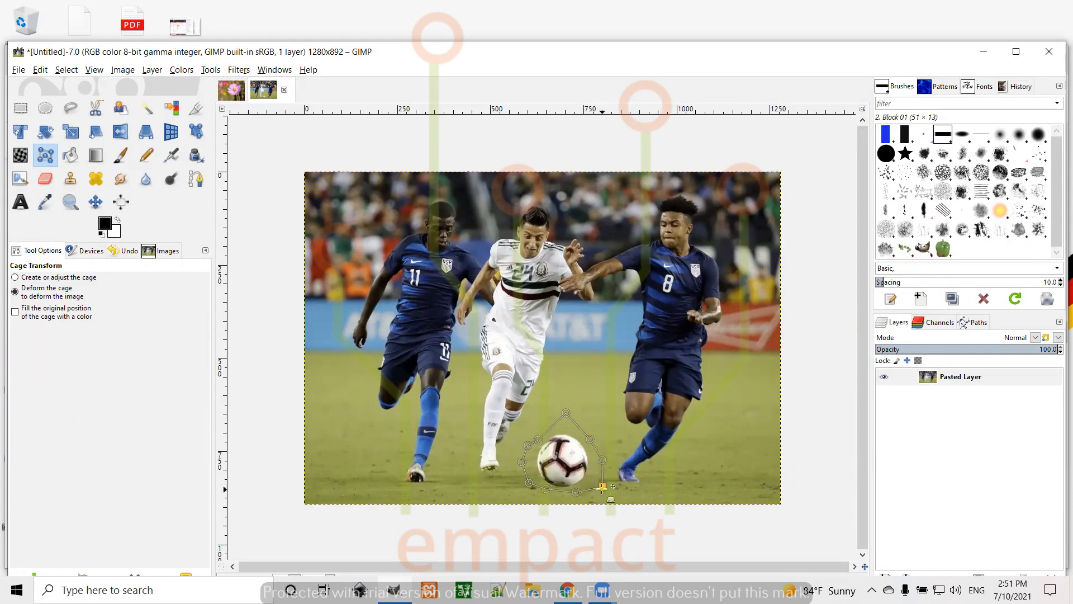
pyautogui.moveTo(529, 482); pyautogui.dragTo(518, 493)
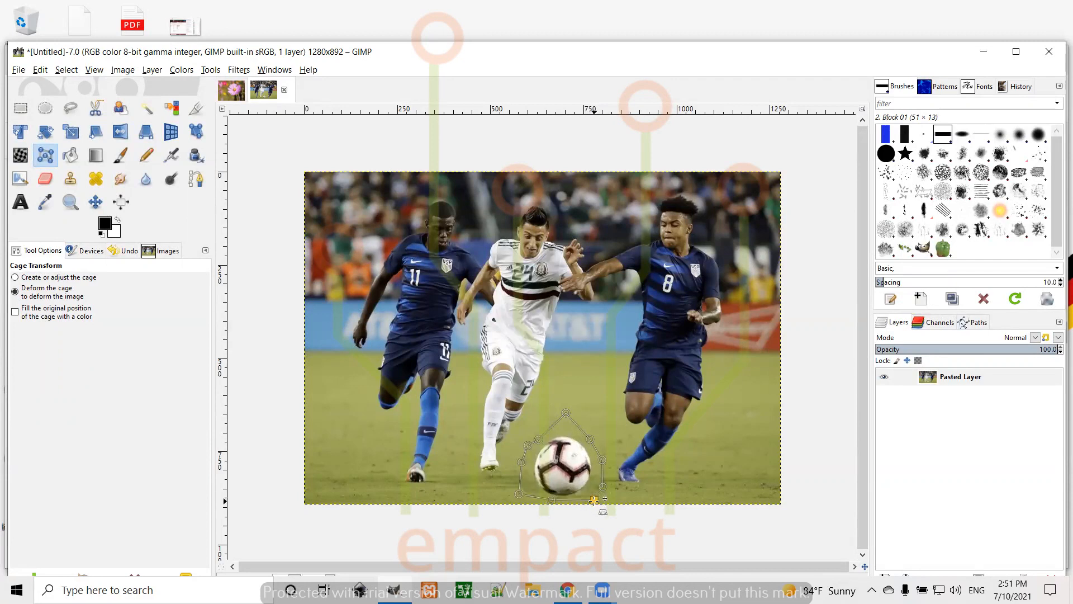
pyautogui.moveTo(539, 439); pyautogui.dragTo(530, 423)
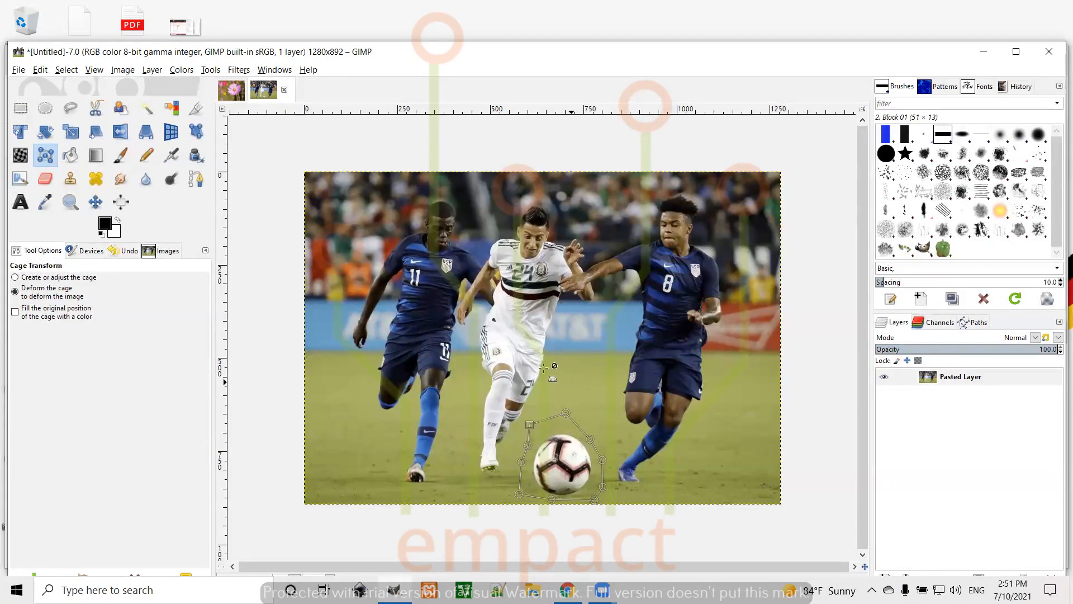
pyautogui.click(95, 202)
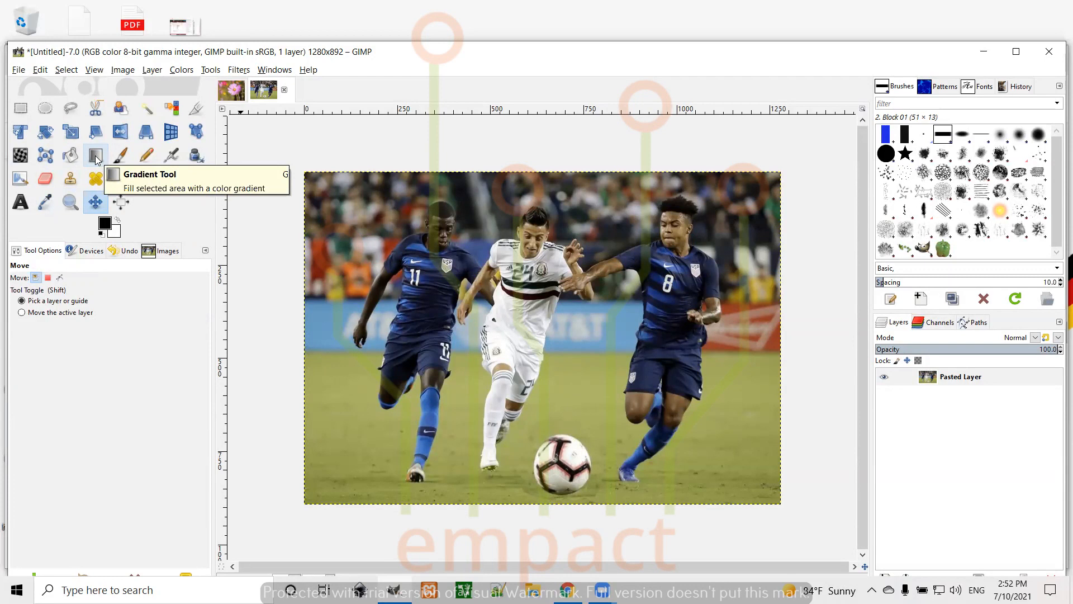
# - Fill the picture with the linear Deep Sea gradient from its lower-left corner to its upper-right corner
pyautogui.click(96, 157)
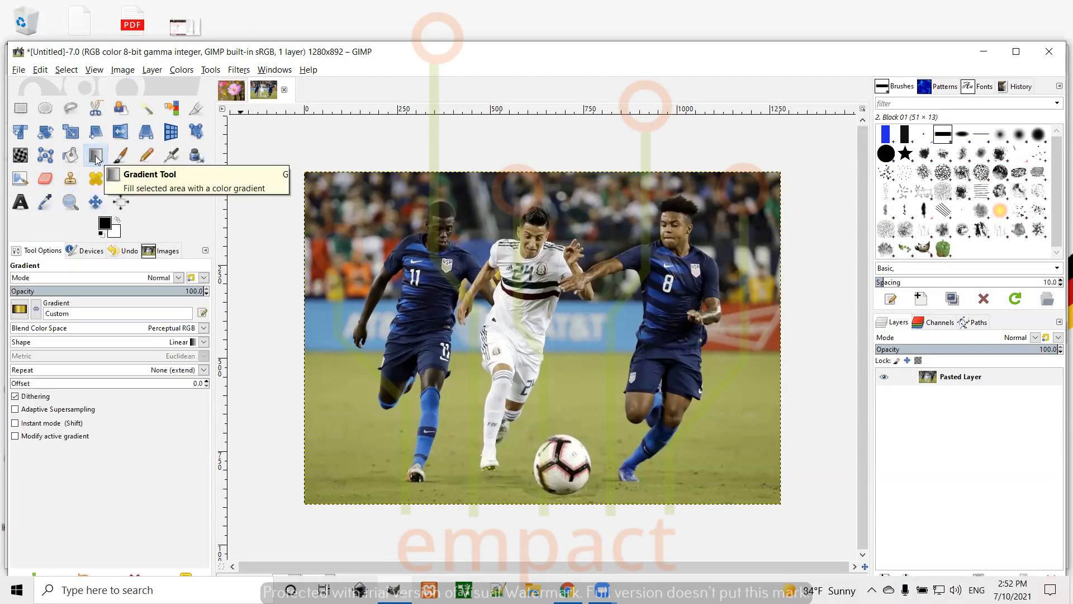
pyautogui.click(19, 311)
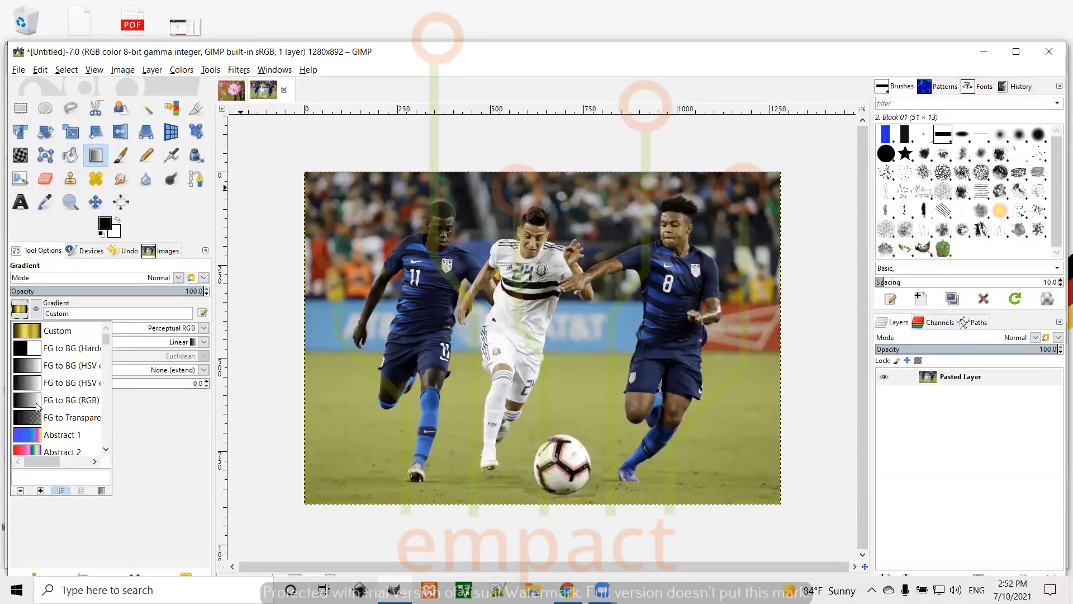
pyautogui.scroll(-5, 55, 414)
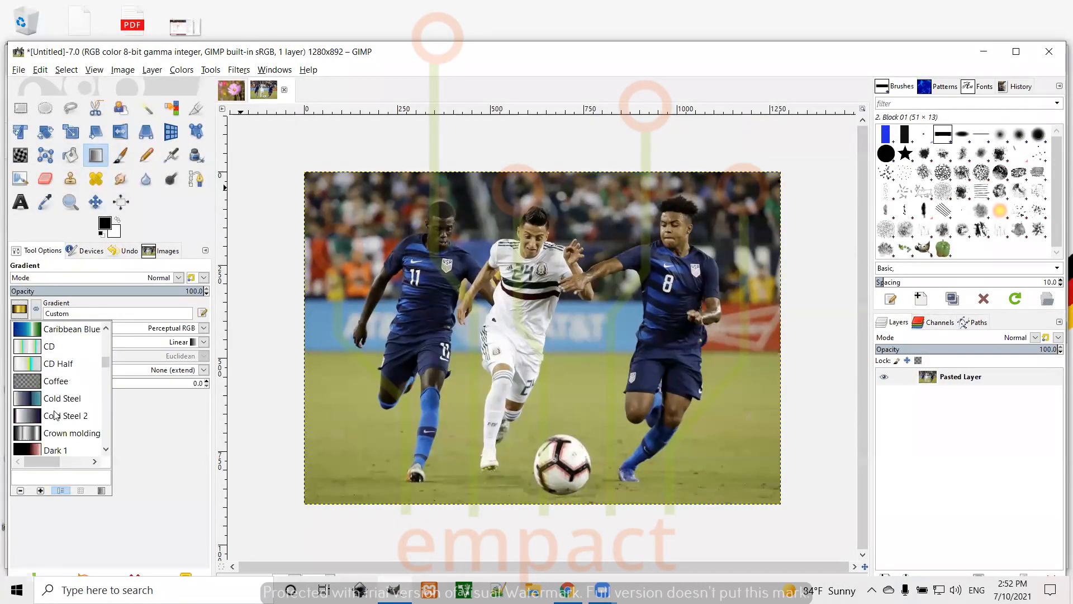
pyautogui.scroll(-1, 55, 415)
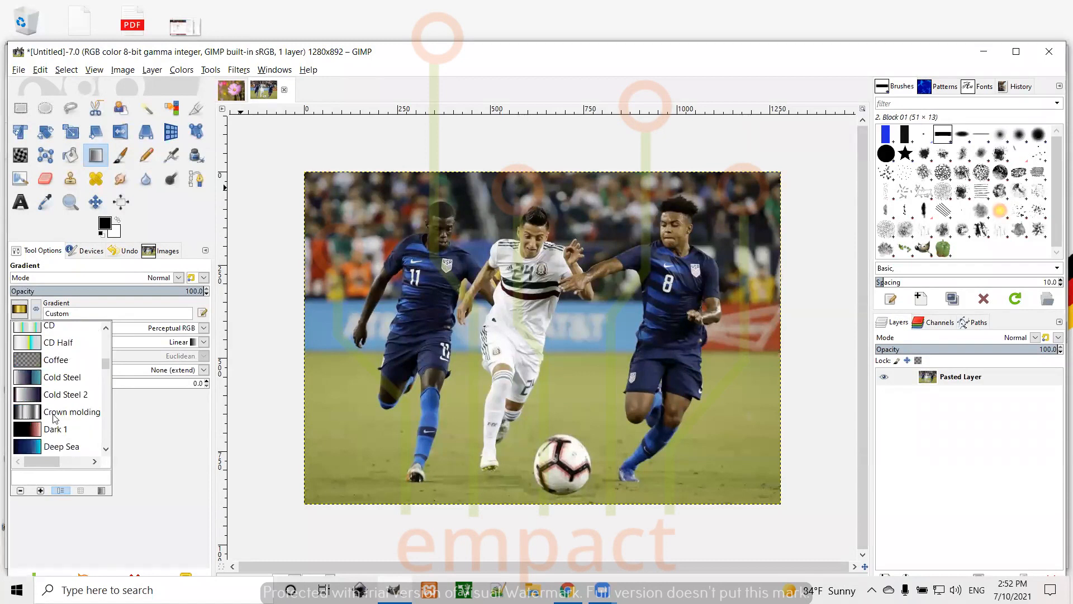
pyautogui.click(37, 449)
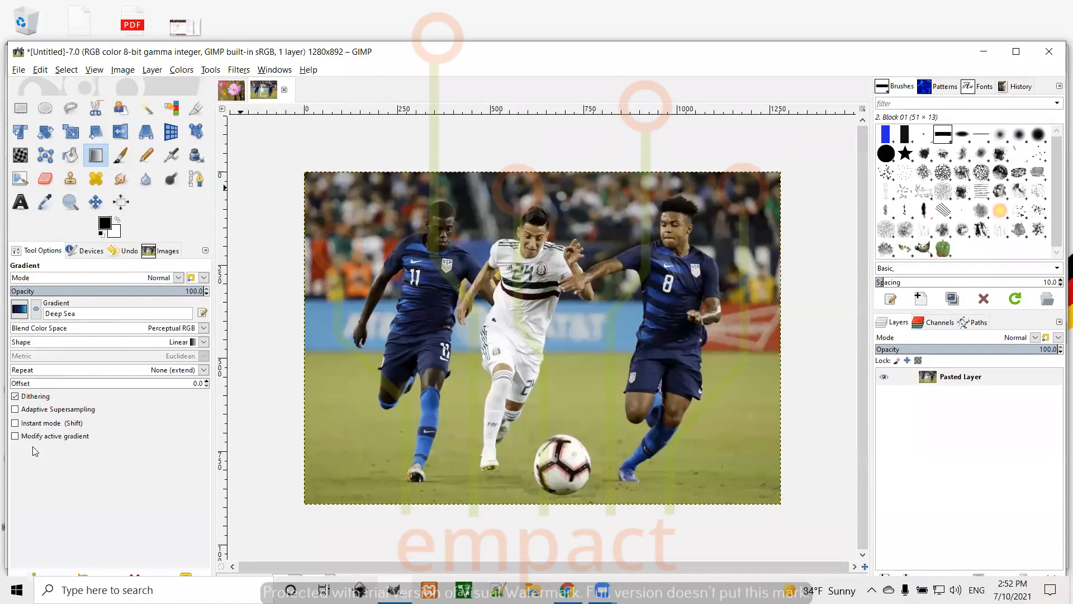
pyautogui.moveTo(308, 502)
pyautogui.mouseDown()
pyautogui.moveTo(482, 383)
pyautogui.moveTo(717, 186)
pyautogui.moveTo(764, 170)
pyautogui.moveTo(776, 180)
pyautogui.mouseUp()
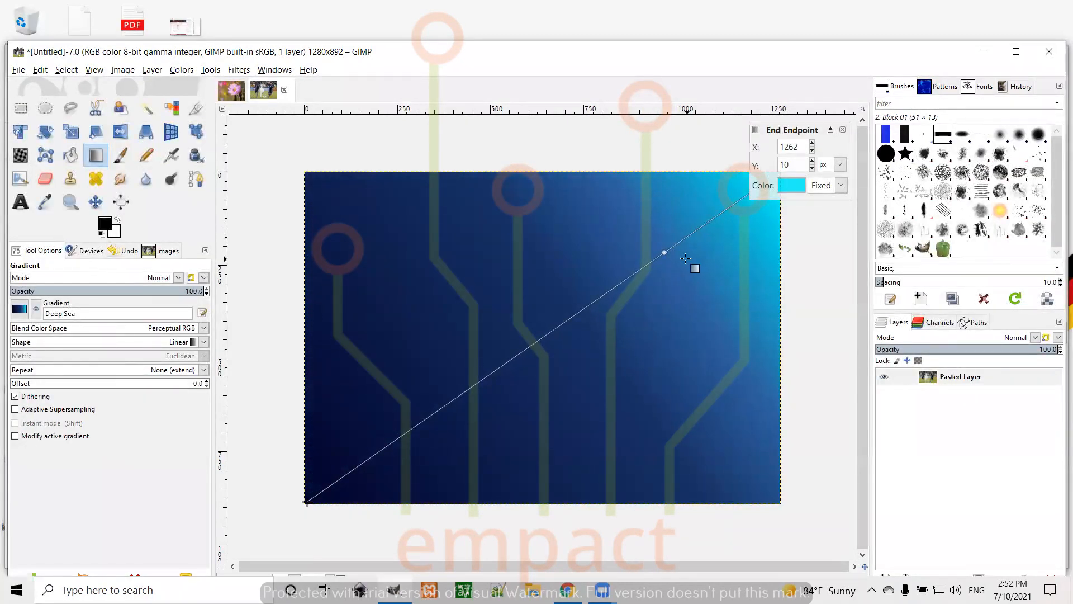
# - Move the Deep Sea gradient's stop along its line to position 39.54
pyautogui.click(664, 252)
pyautogui.moveTo(664, 252); pyautogui.dragTo(567, 326)
pyautogui.click(460, 408)
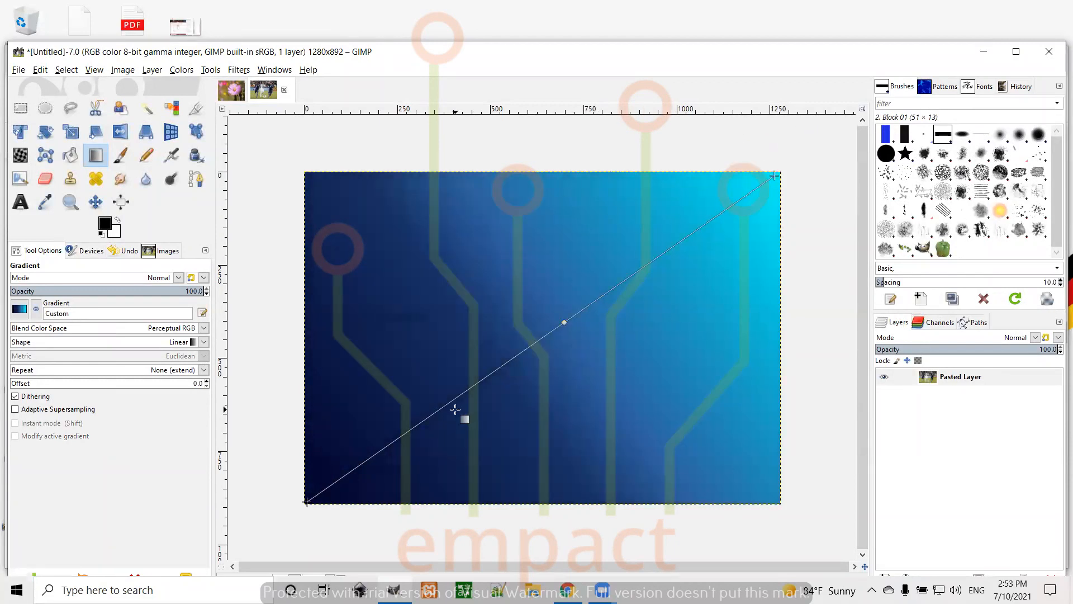
pyautogui.moveTo(564, 322); pyautogui.dragTo(488, 368)
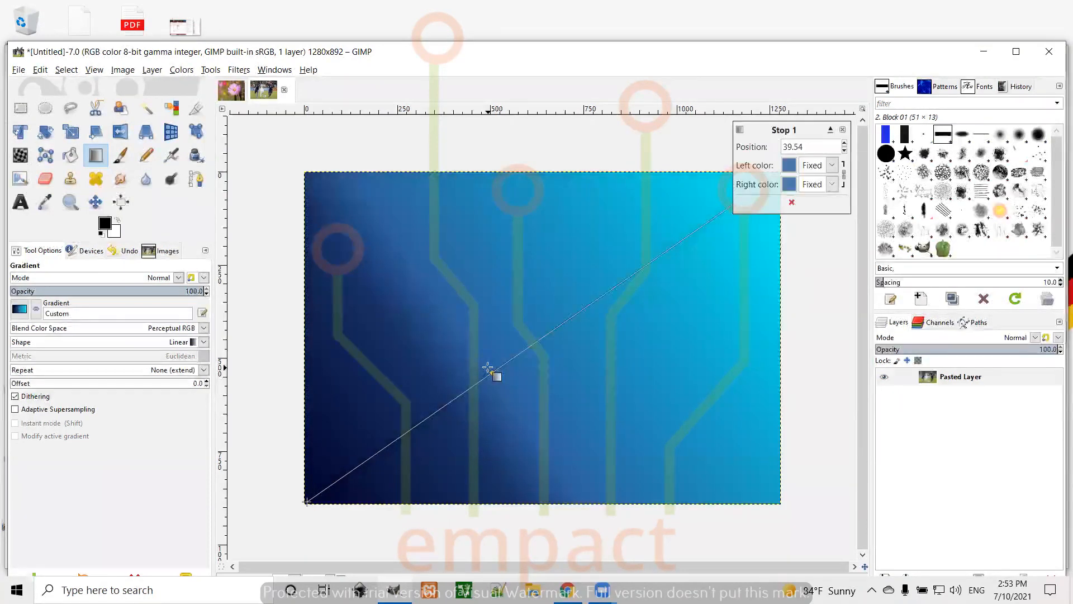
# - Switch the fill to the Greens gradient and move its second stop to position 16.58
pyautogui.click(20, 311)
pyautogui.scroll(-15, 51, 418)
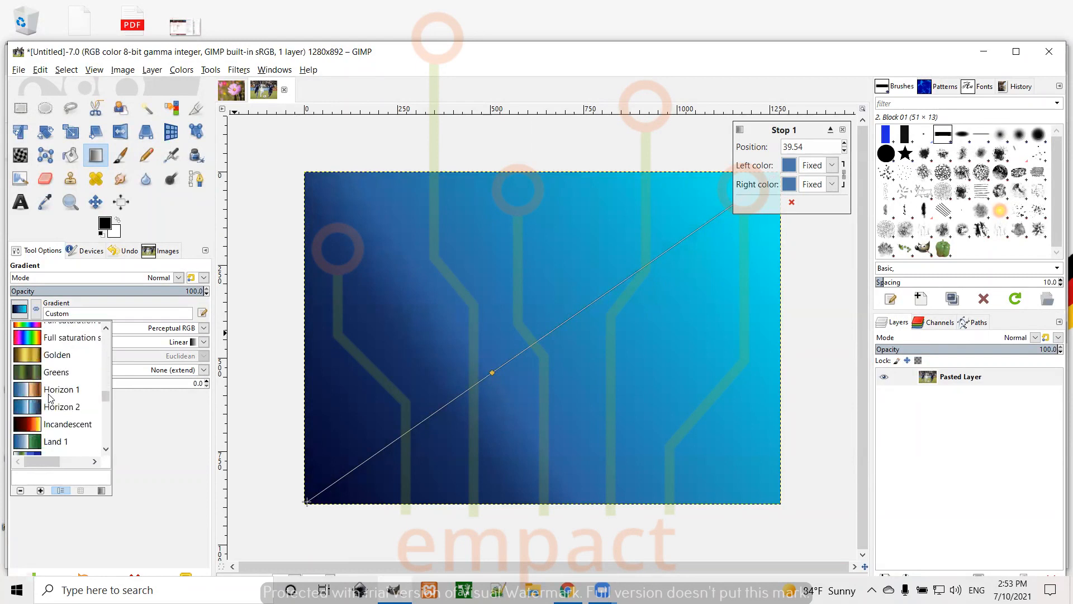
pyautogui.click(50, 373)
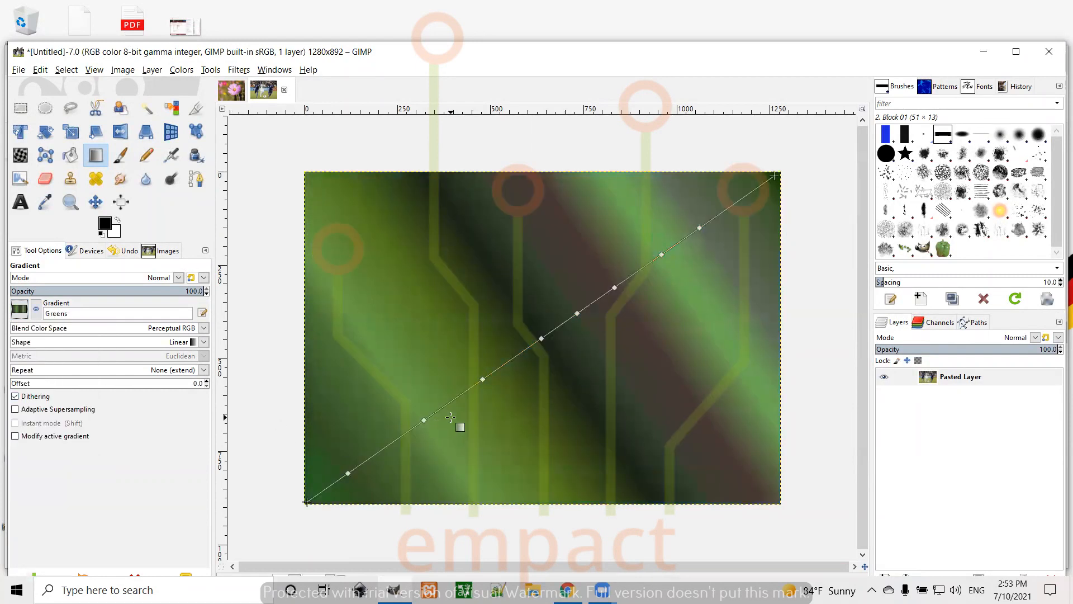
pyautogui.click(425, 420)
pyautogui.moveTo(424, 419); pyautogui.dragTo(385, 448)
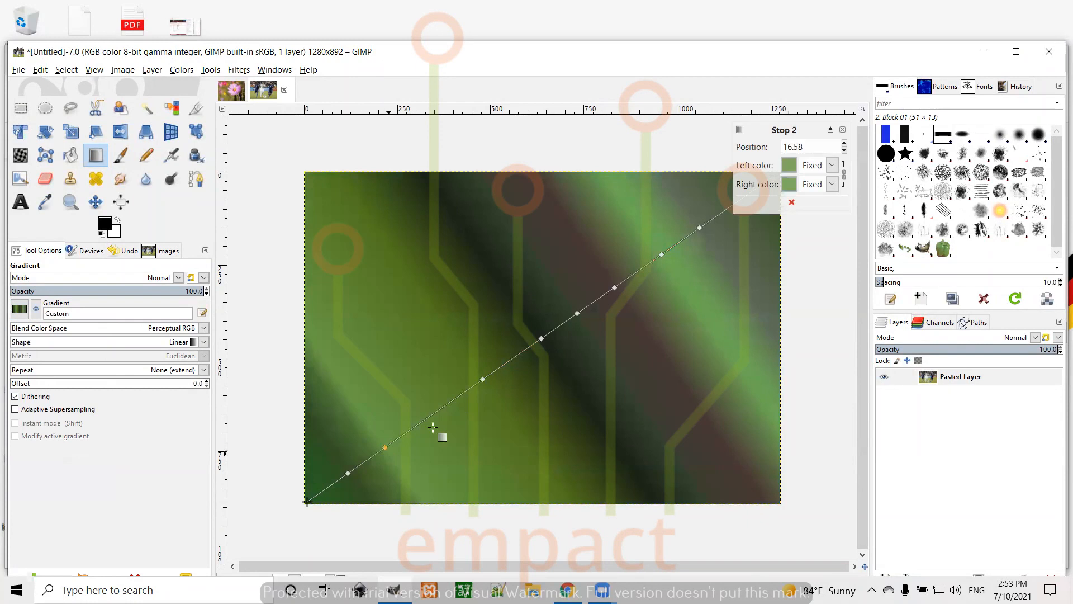
# - Move the Greens gradient's sixth stop to position 72.14, add a stop at 79.72, and cancel the fill
pyautogui.click(579, 316)
pyautogui.click(615, 288)
pyautogui.moveTo(624, 275); pyautogui.dragTo(643, 261)
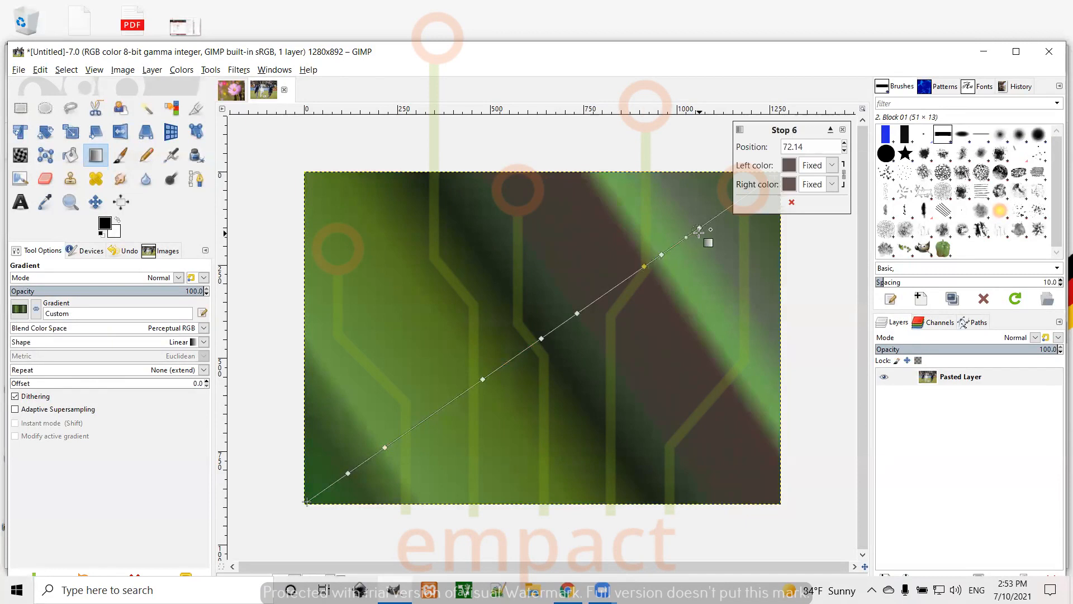
pyautogui.moveTo(698, 229); pyautogui.dragTo(684, 250)
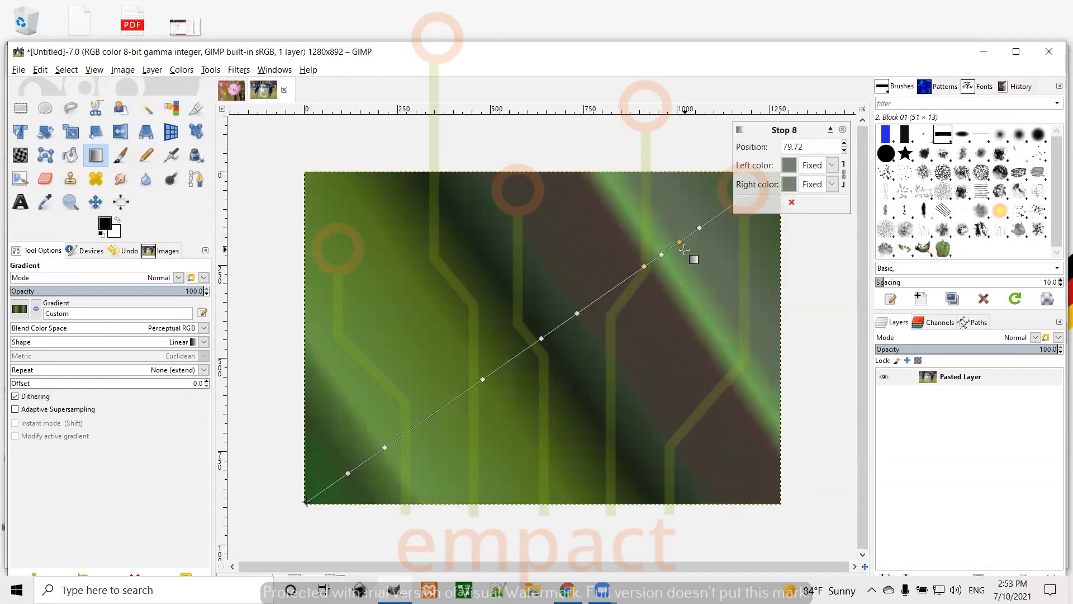
pyautogui.press('Escape')
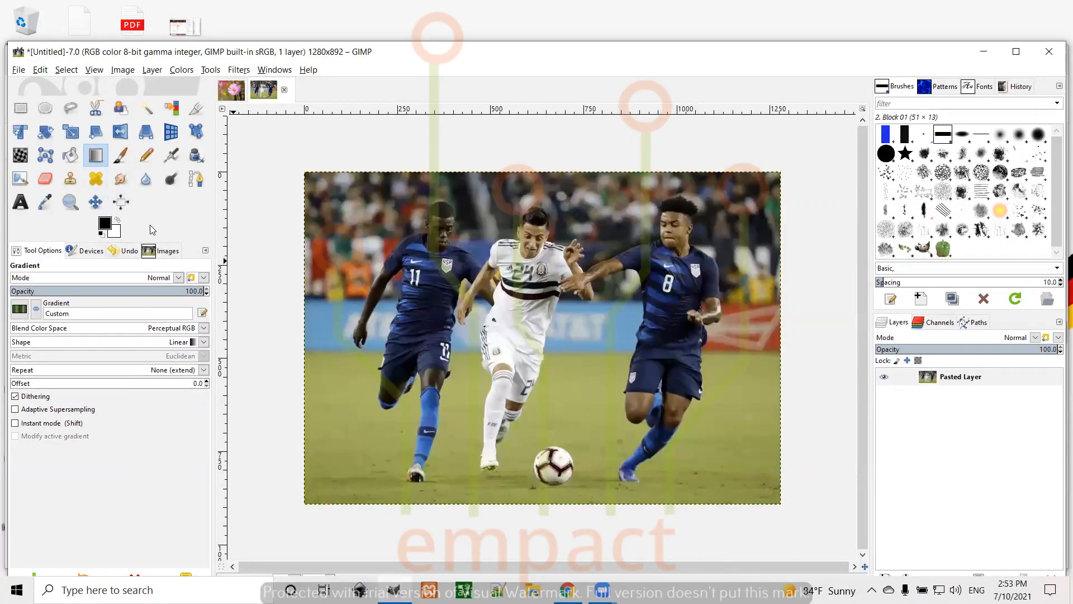
# - Paint a sparkling outline around the three players using the Paintbrush with the Sparks brush at size 60
pyautogui.click(95, 202)
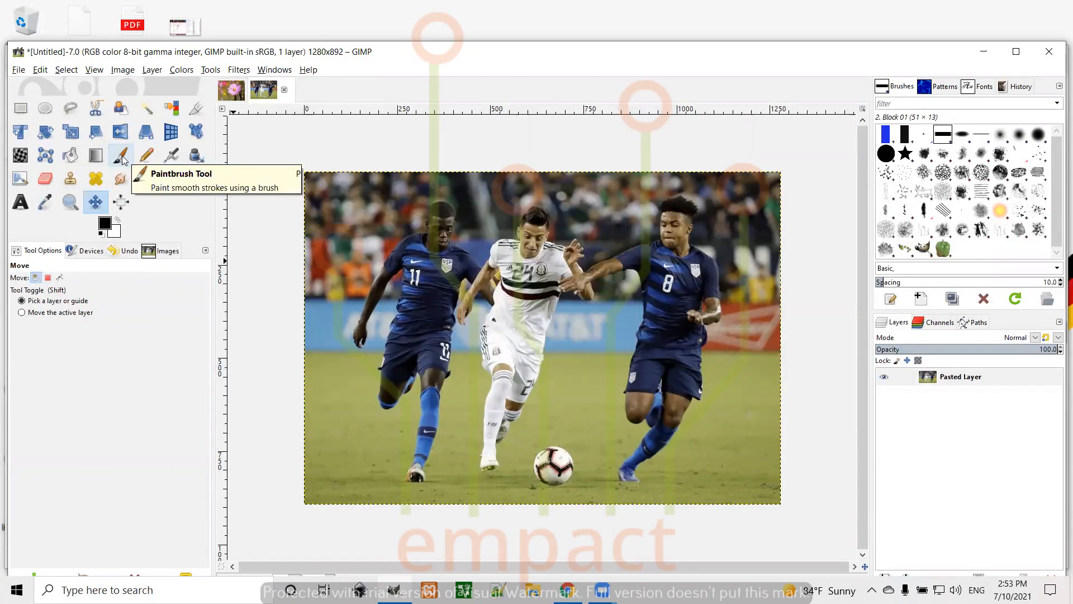
pyautogui.click(122, 157)
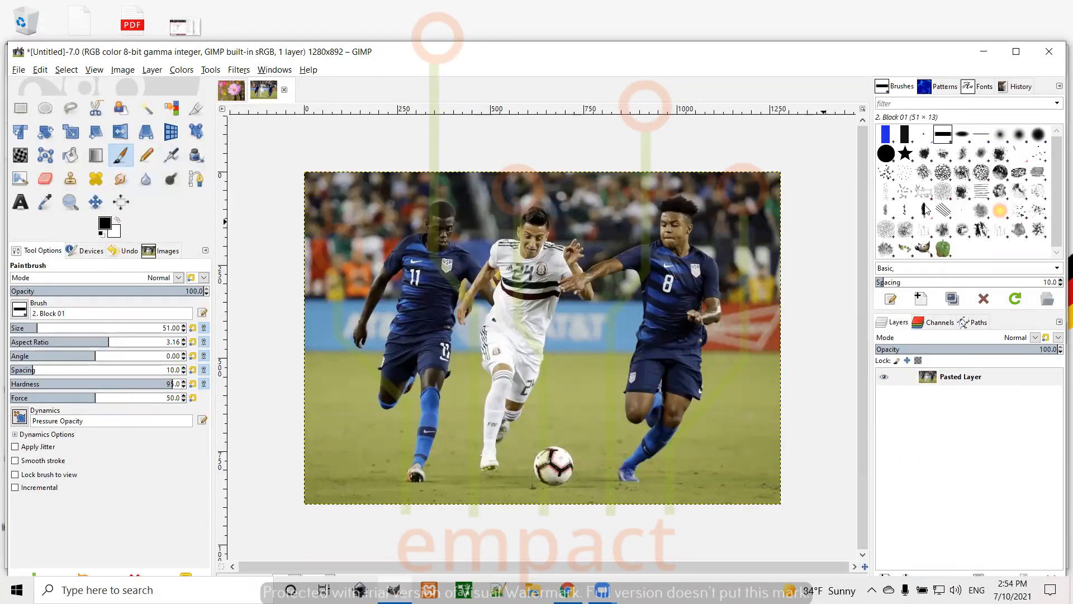
pyautogui.click(1000, 211)
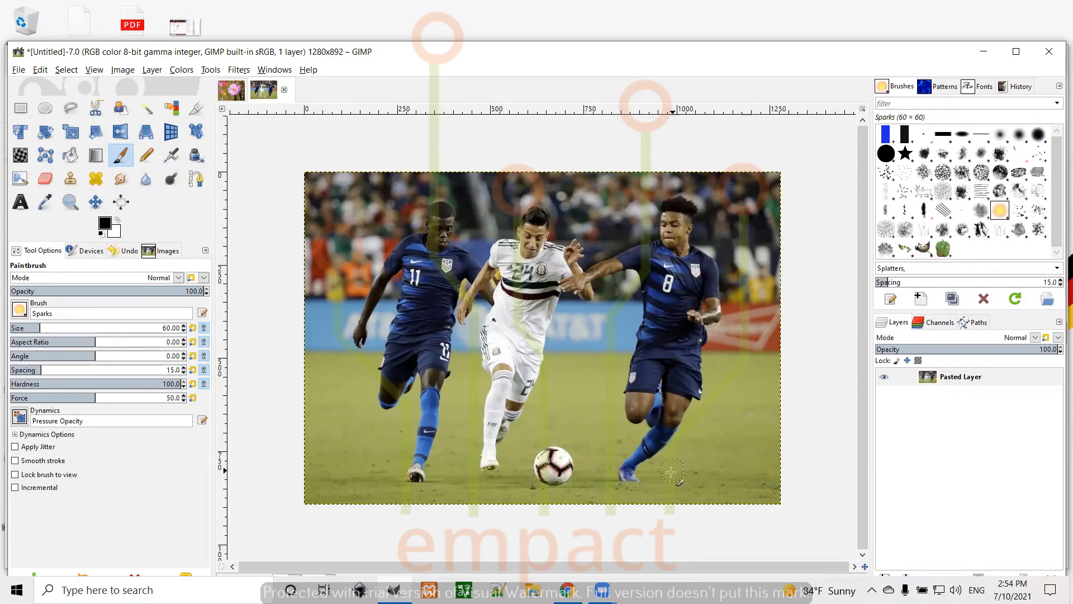
pyautogui.moveTo(668, 476)
pyautogui.mouseDown()
pyautogui.moveTo(697, 449)
pyautogui.moveTo(776, 290)
pyautogui.moveTo(756, 252)
pyautogui.moveTo(699, 199)
pyautogui.moveTo(671, 193)
pyautogui.moveTo(599, 225)
pyautogui.moveTo(525, 200)
pyautogui.moveTo(492, 223)
pyautogui.moveTo(456, 199)
pyautogui.moveTo(417, 194)
pyautogui.moveTo(375, 237)
pyautogui.mouseUp()
pyautogui.moveTo(321, 274)
pyautogui.mouseDown()
pyautogui.moveTo(315, 335)
pyautogui.moveTo(358, 385)
pyautogui.moveTo(386, 463)
pyautogui.moveTo(405, 482)
pyautogui.moveTo(623, 496)
pyautogui.moveTo(692, 478)
pyautogui.mouseUp()
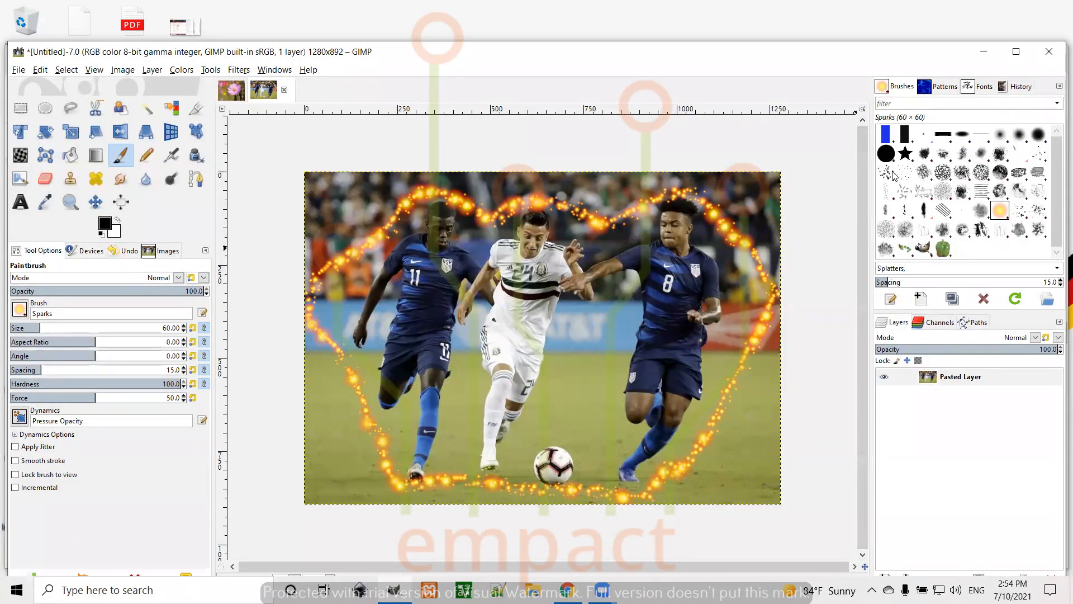
# - Choose the Bristles 01 brush for the Paintbrush and set the foreground color to yellow, f8f341
pyautogui.click(1040, 159)
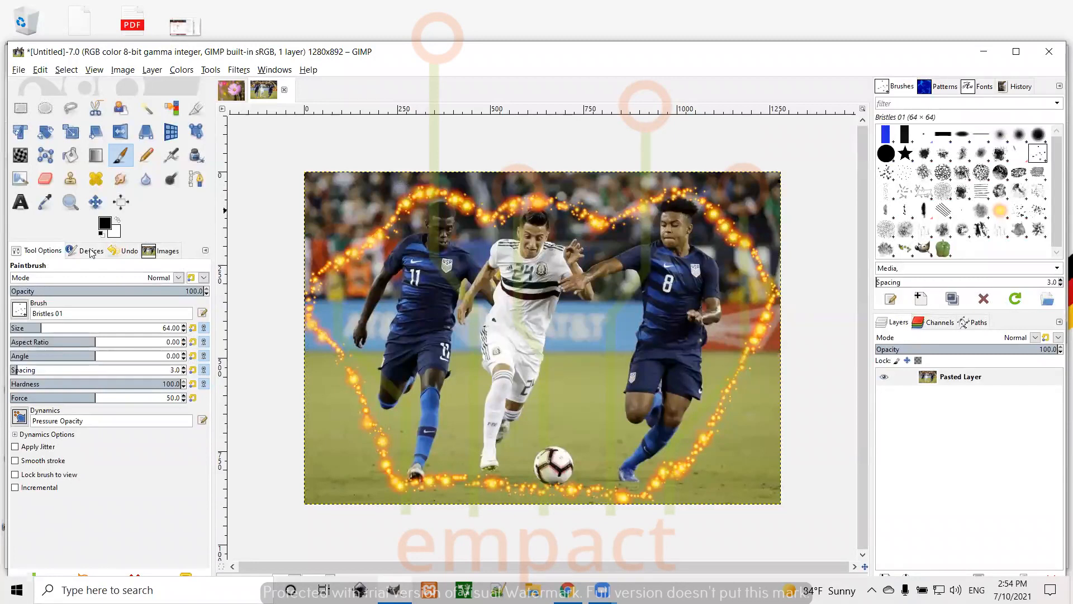
pyautogui.click(105, 226)
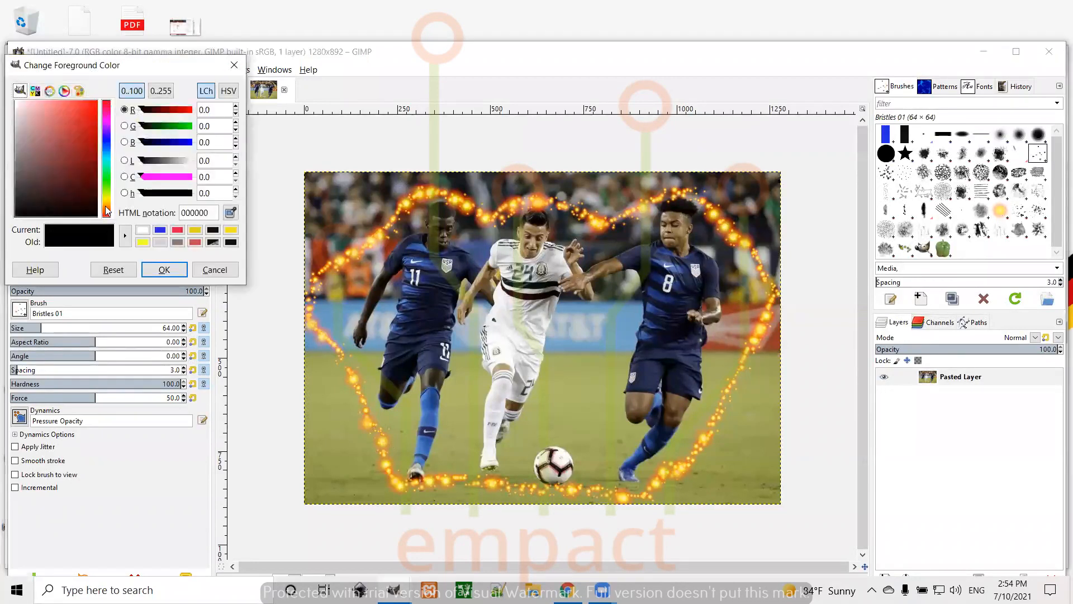
pyautogui.click(106, 198)
pyautogui.moveTo(106, 198); pyautogui.dragTo(106, 203)
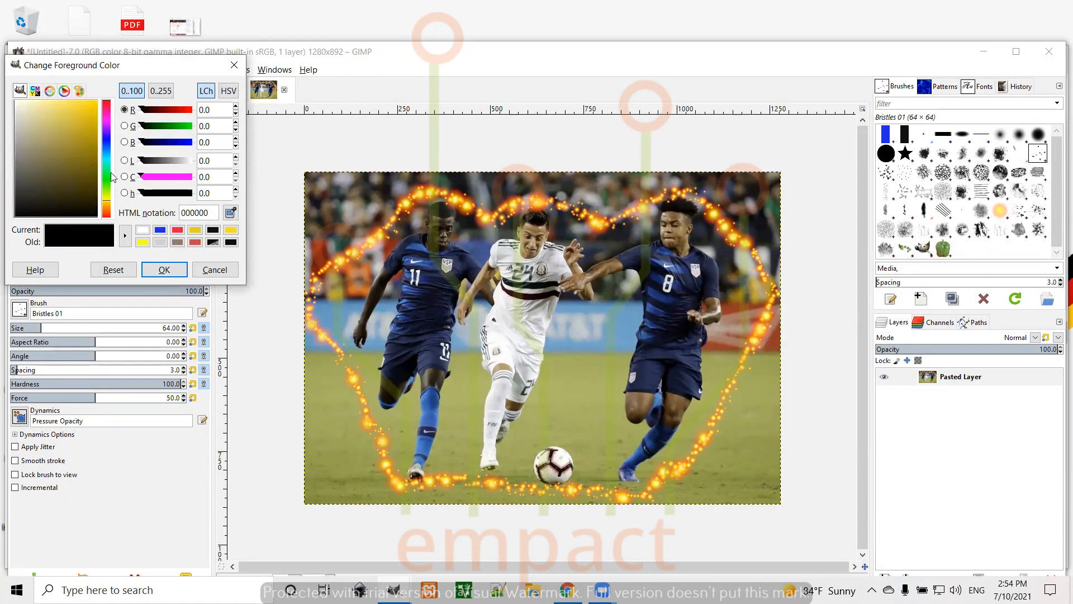
pyautogui.click(108, 202)
pyautogui.click(74, 102)
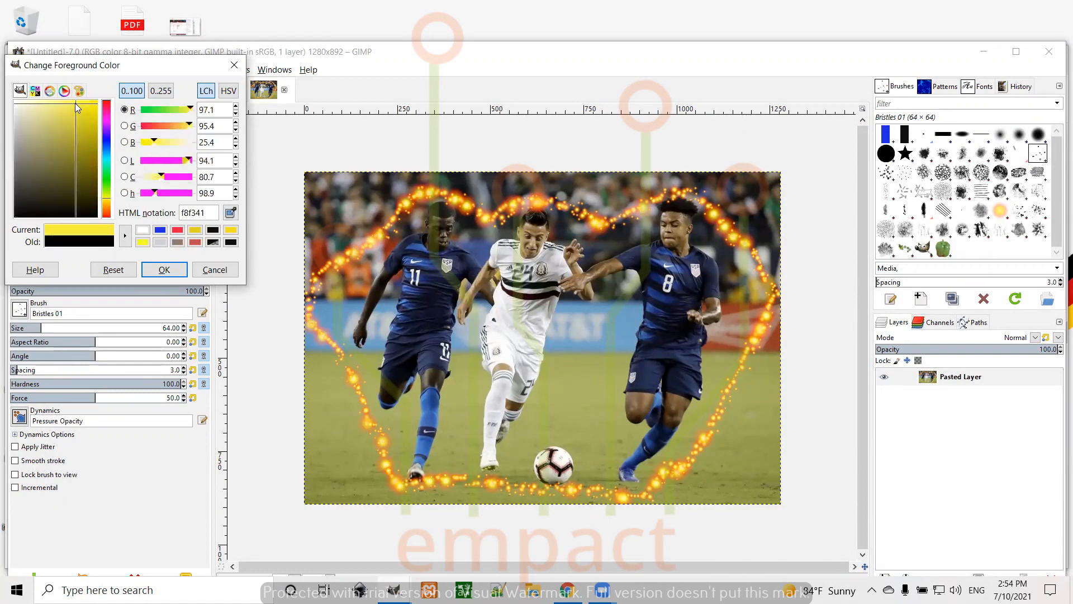
pyautogui.click(165, 270)
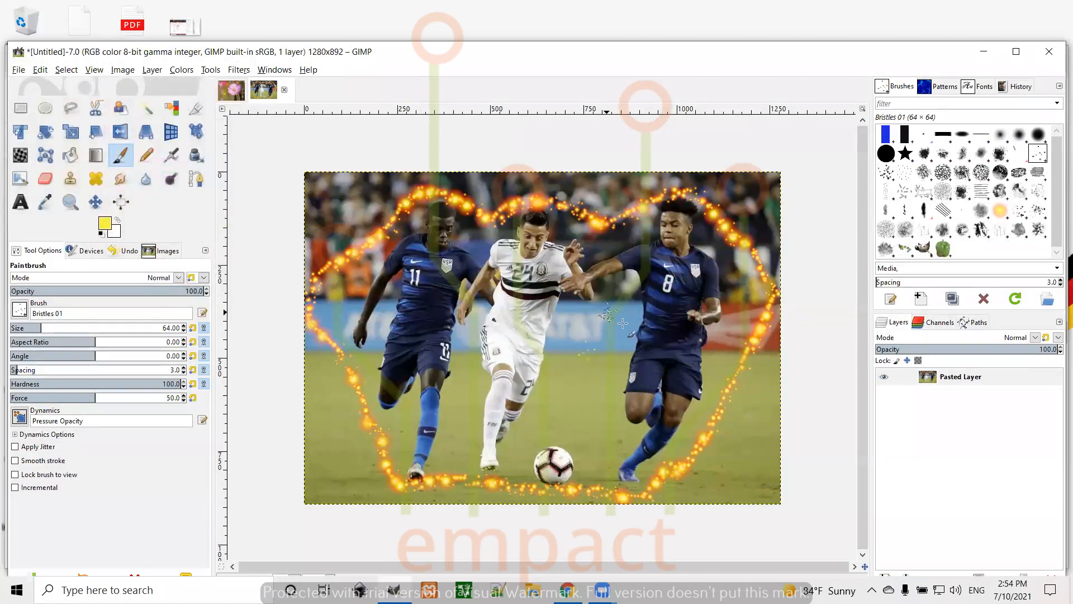
# - Paint yellow bristle marks on the grass around the ball with single dabs, undoing the initial scribbled stroke
pyautogui.moveTo(612, 383); pyautogui.dragTo(579, 391)
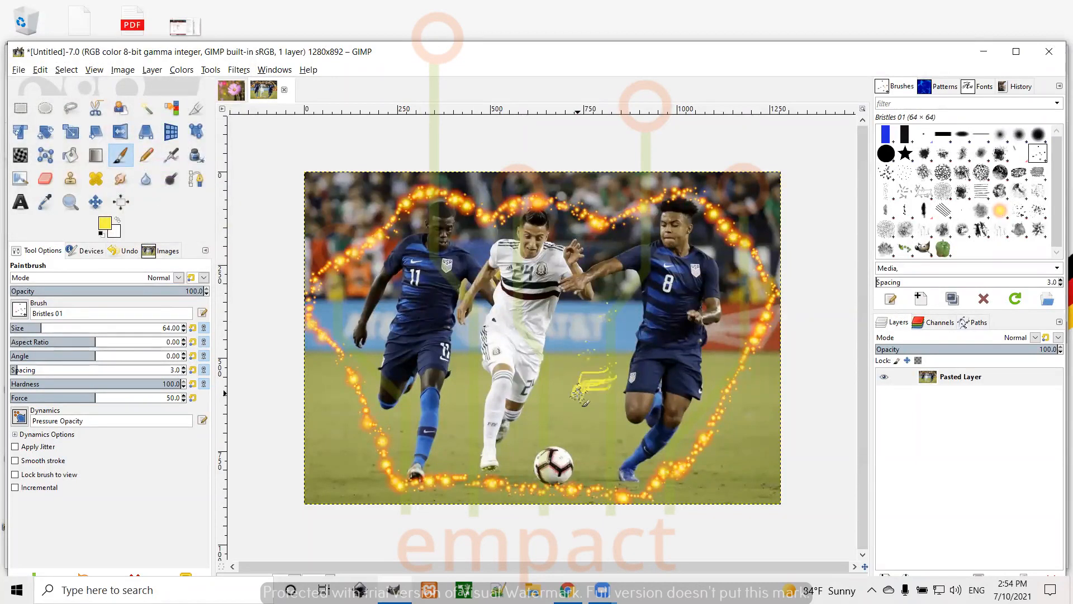
pyautogui.hotkey('ctrl', 'z')
pyautogui.click(578, 404)
pyautogui.click(612, 431)
pyautogui.click(568, 417)
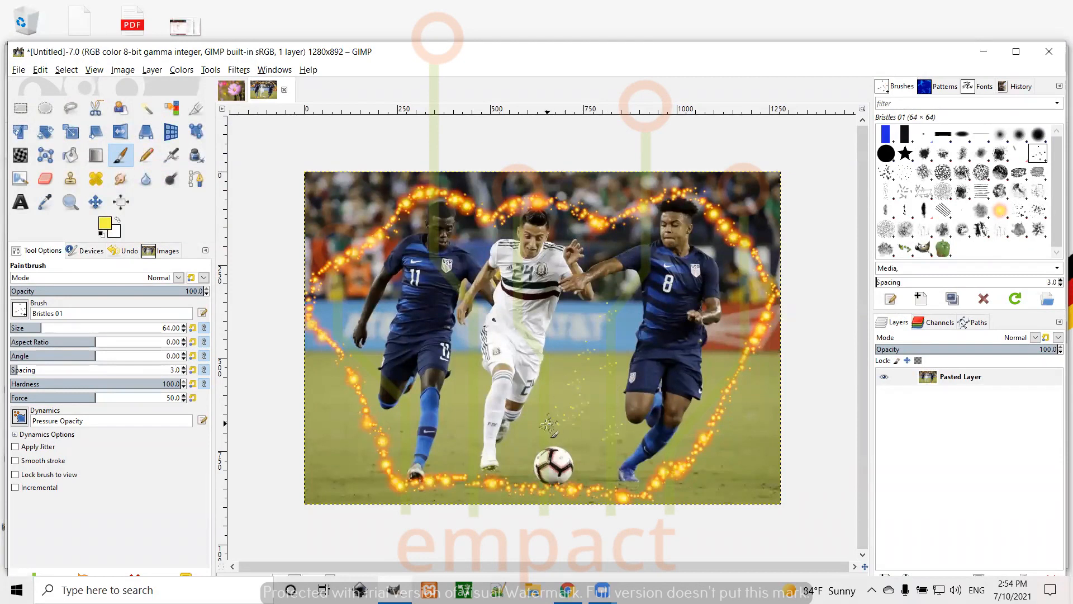
pyautogui.click(463, 433)
pyautogui.click(464, 292)
# - Paint a yellow Hatch Pen 01 stroke from the middle player to player 8, and two Pencil Scratch strokes across player 11
pyautogui.click(981, 191)
pyautogui.moveTo(551, 305); pyautogui.dragTo(661, 313)
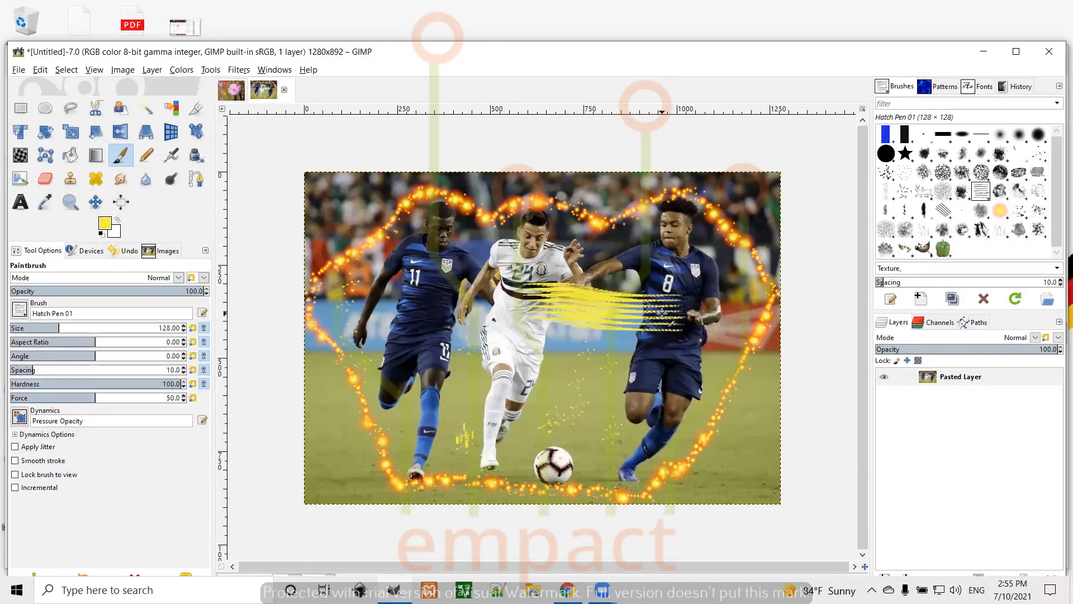
pyautogui.click(945, 210)
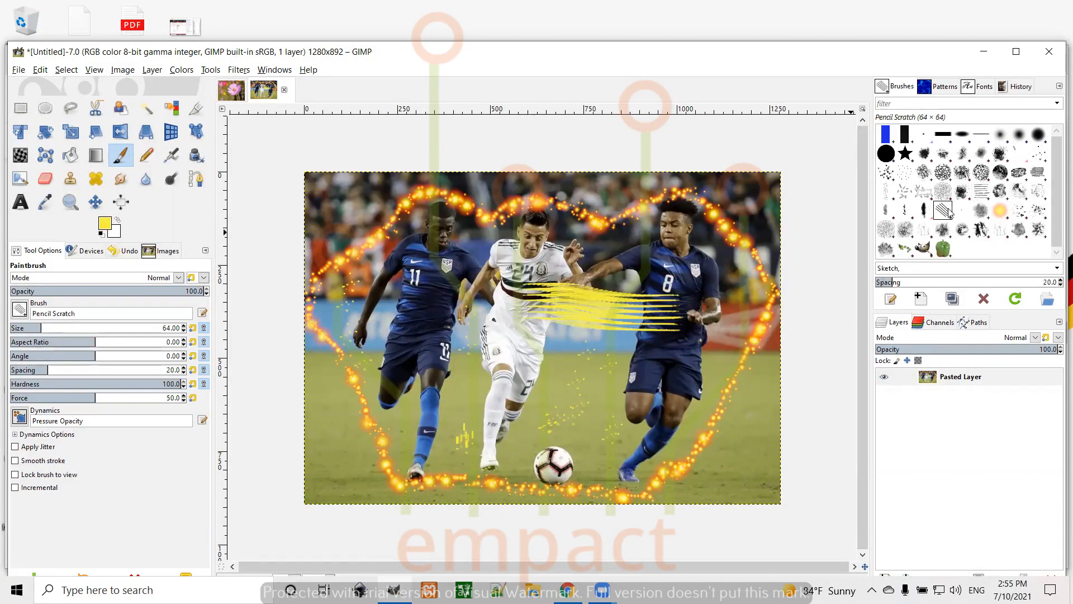
pyautogui.moveTo(469, 234); pyautogui.dragTo(450, 395)
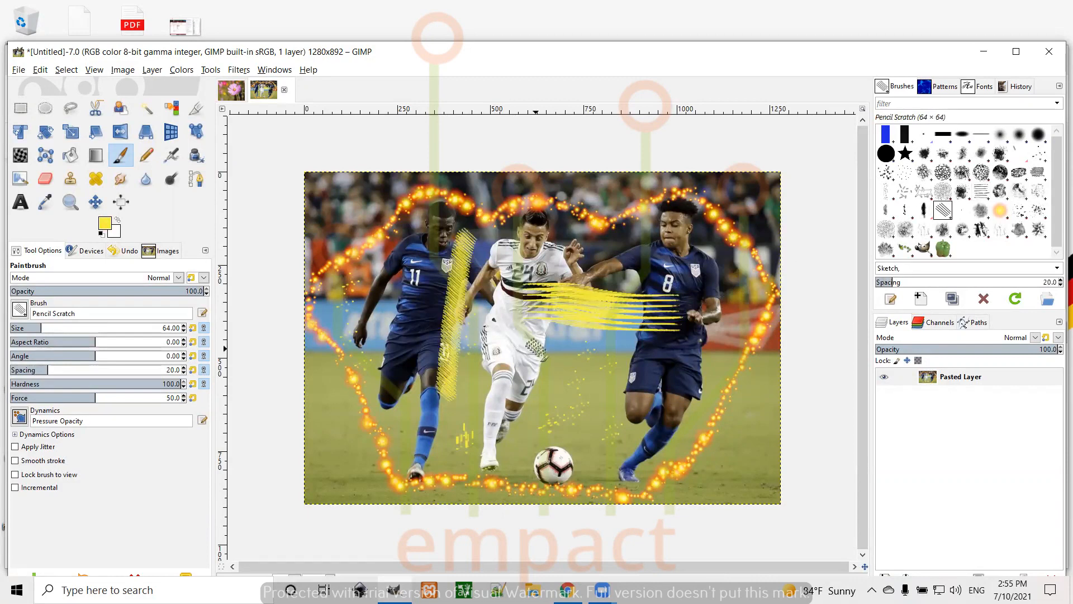
pyautogui.moveTo(366, 271); pyautogui.dragTo(430, 320)
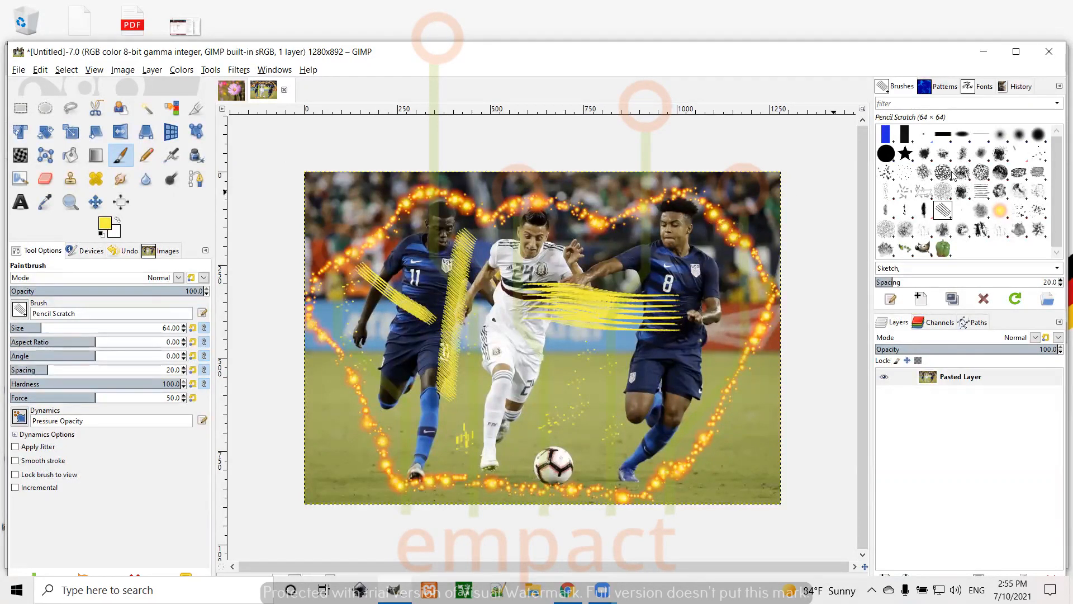
# - Stamp yellow Charcoal 02 dabs at several heights along the picture's right side
pyautogui.click(1038, 172)
pyautogui.click(737, 200)
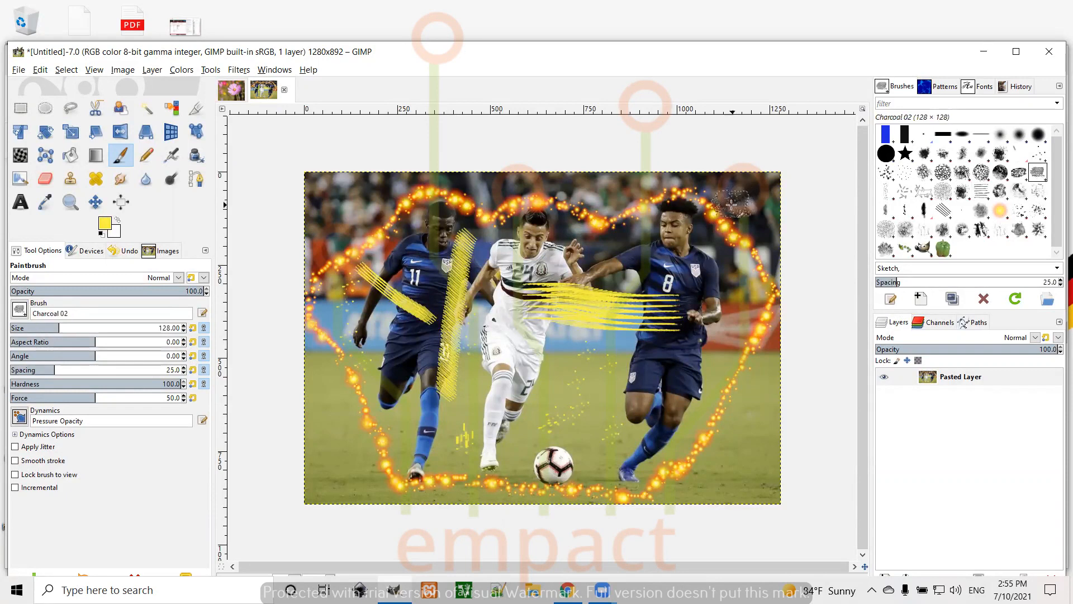
pyautogui.click(730, 304)
pyautogui.click(750, 411)
pyautogui.click(749, 449)
pyautogui.click(731, 463)
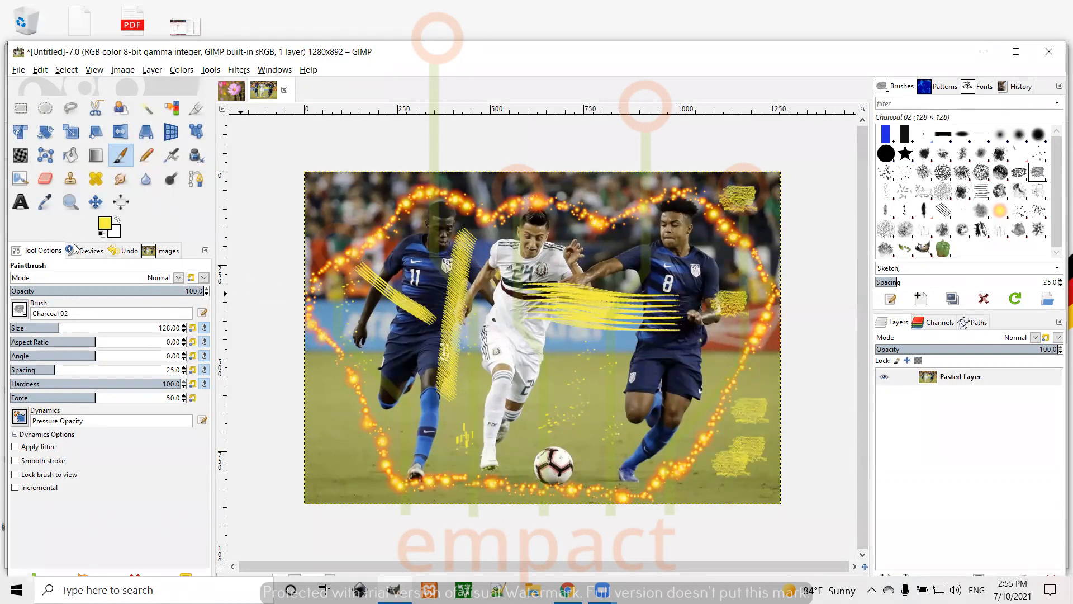
# - Draw yellow freehand lines over the three players using the Pencil with the 2. Block 03 brush at size 15
pyautogui.click(145, 156)
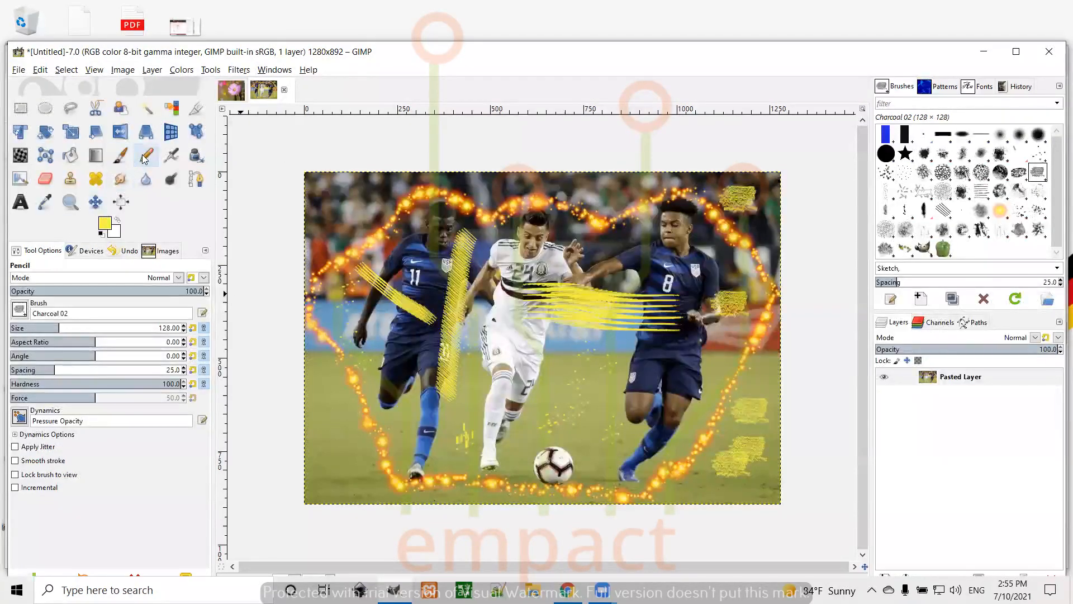
pyautogui.click(19, 310)
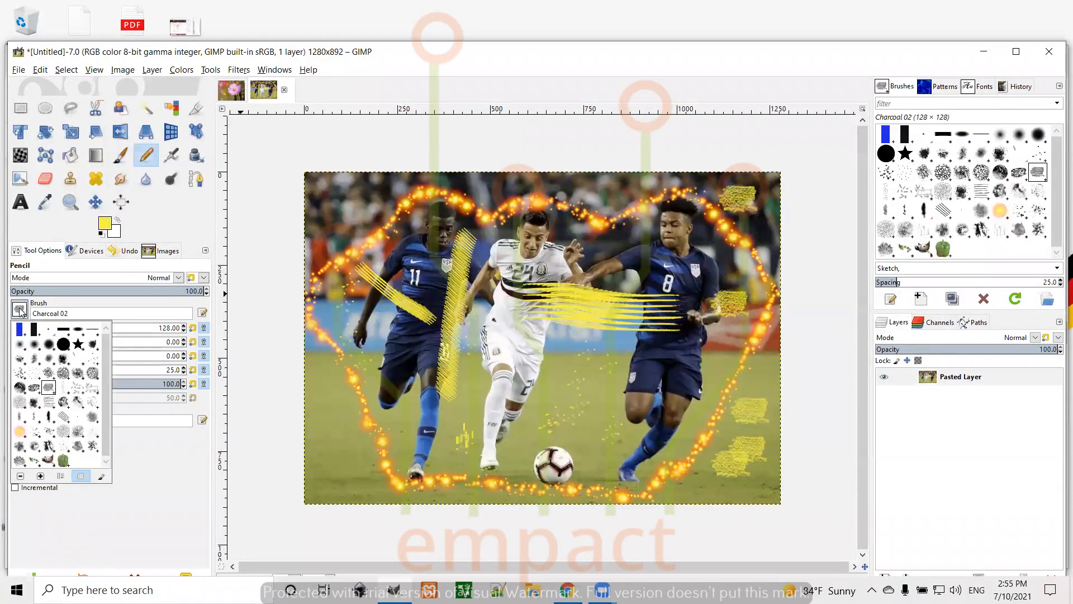
pyautogui.click(86, 330)
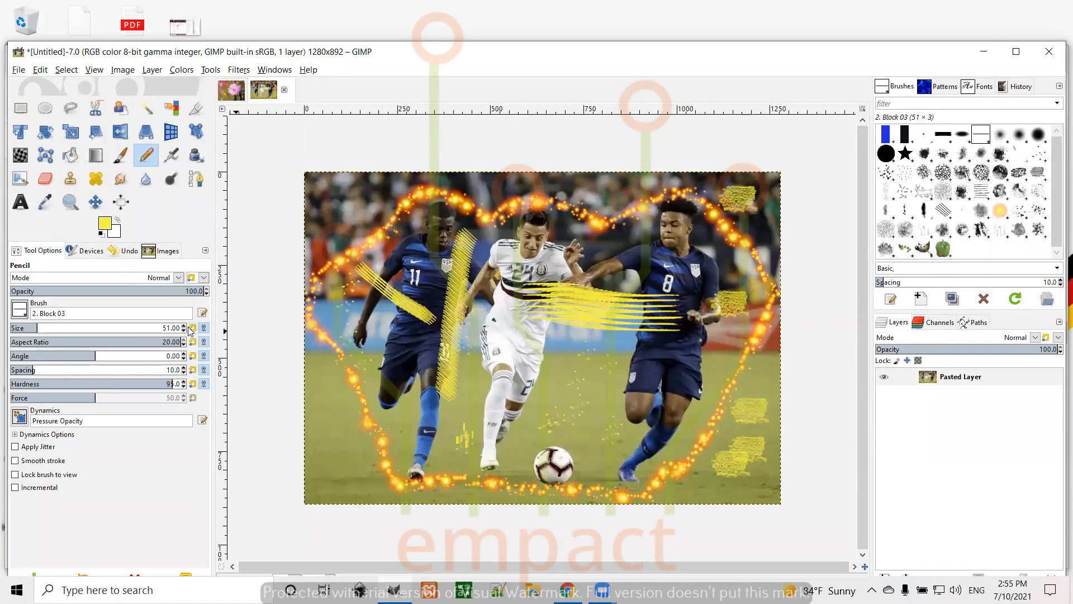
pyautogui.moveTo(38, 330); pyautogui.dragTo(22, 331)
pyautogui.moveTo(427, 317)
pyautogui.mouseDown()
pyautogui.moveTo(451, 372)
pyautogui.moveTo(444, 402)
pyautogui.mouseUp()
pyautogui.moveTo(460, 340); pyautogui.dragTo(570, 472)
pyautogui.moveTo(467, 327); pyautogui.dragTo(492, 291)
pyautogui.moveTo(512, 325); pyautogui.dragTo(496, 338)
pyautogui.moveTo(563, 335)
pyautogui.mouseDown()
pyautogui.moveTo(551, 297)
pyautogui.moveTo(716, 297)
pyautogui.mouseUp()
pyautogui.moveTo(624, 242)
pyautogui.mouseDown()
pyautogui.moveTo(698, 201)
pyautogui.moveTo(713, 291)
pyautogui.mouseUp()
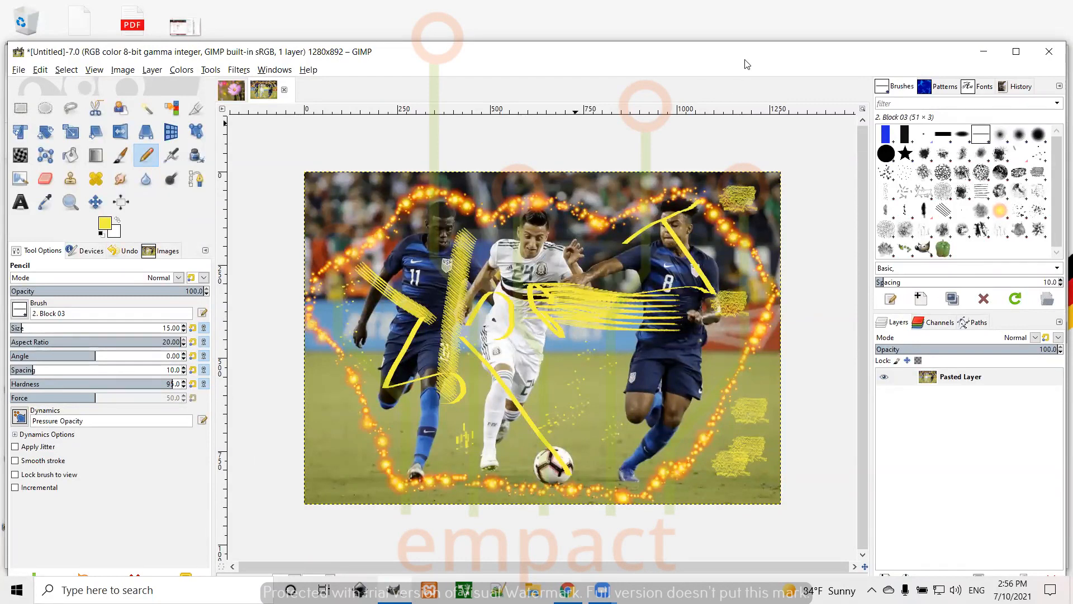
# - Restore the Pencil preset Color From Gradient and reset the tool options to their default values
pyautogui.moveTo(744, 61); pyautogui.dragTo(743, 47)
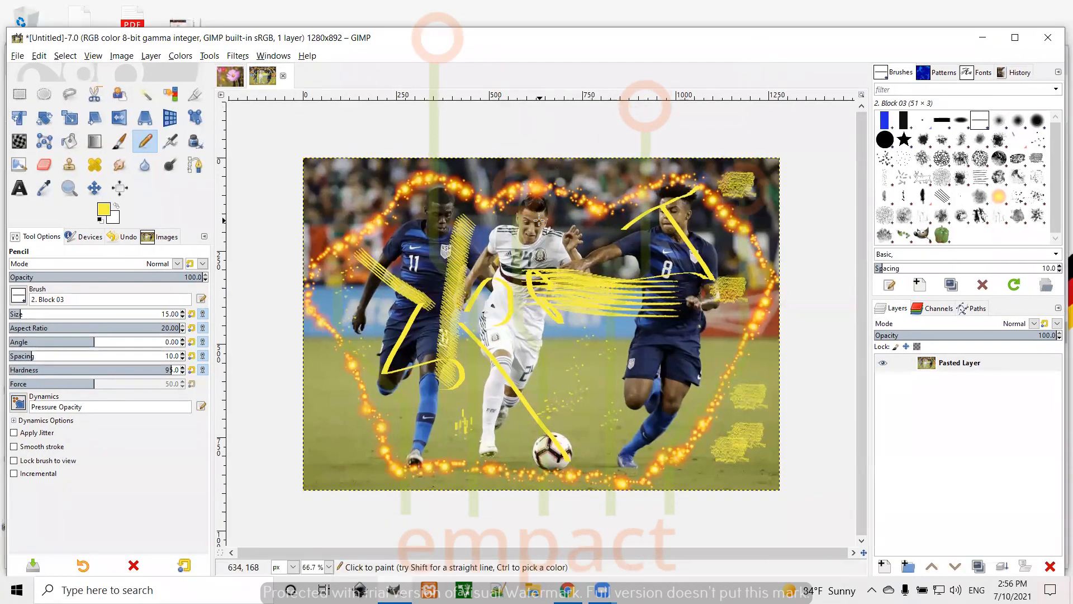
pyautogui.click(83, 565)
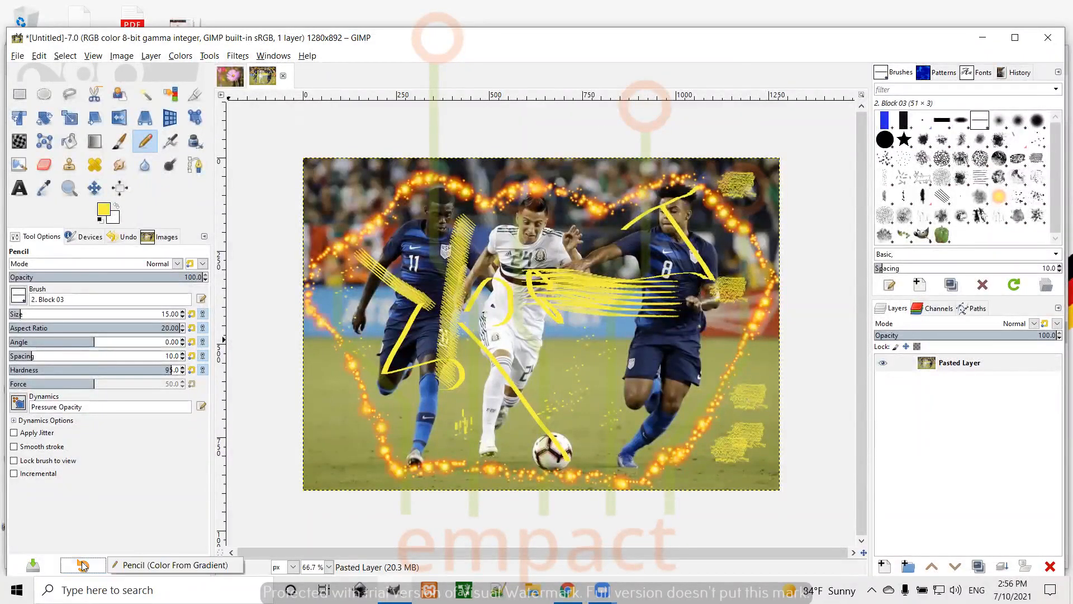
pyautogui.click(158, 566)
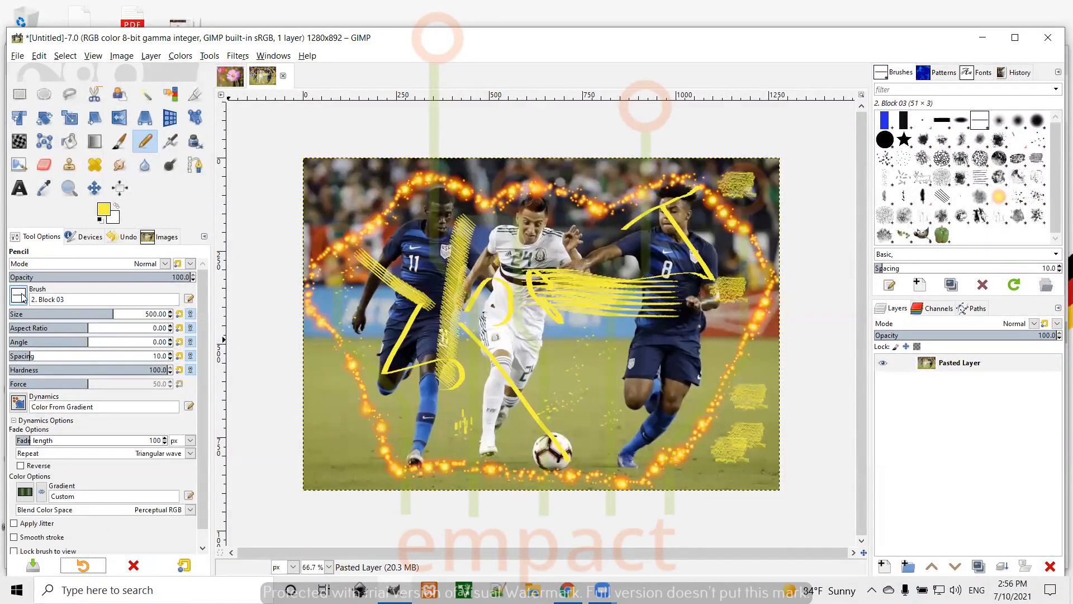
pyautogui.click(184, 567)
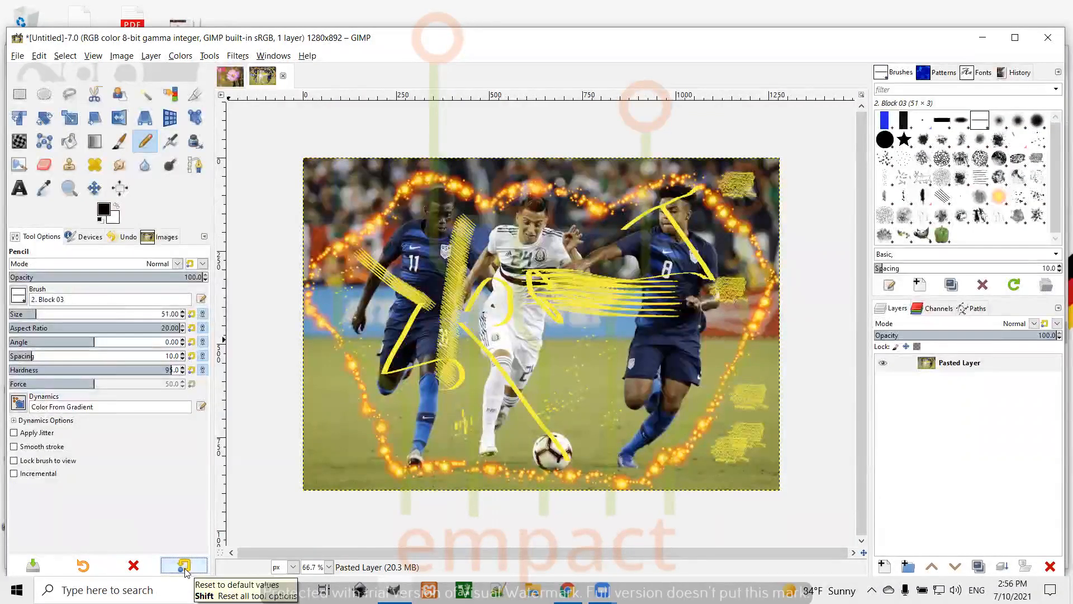
# - Try the Pencil at size 422 and hardness 31, and reset its options to the defaults
pyautogui.moveTo(37, 314); pyautogui.dragTo(110, 315)
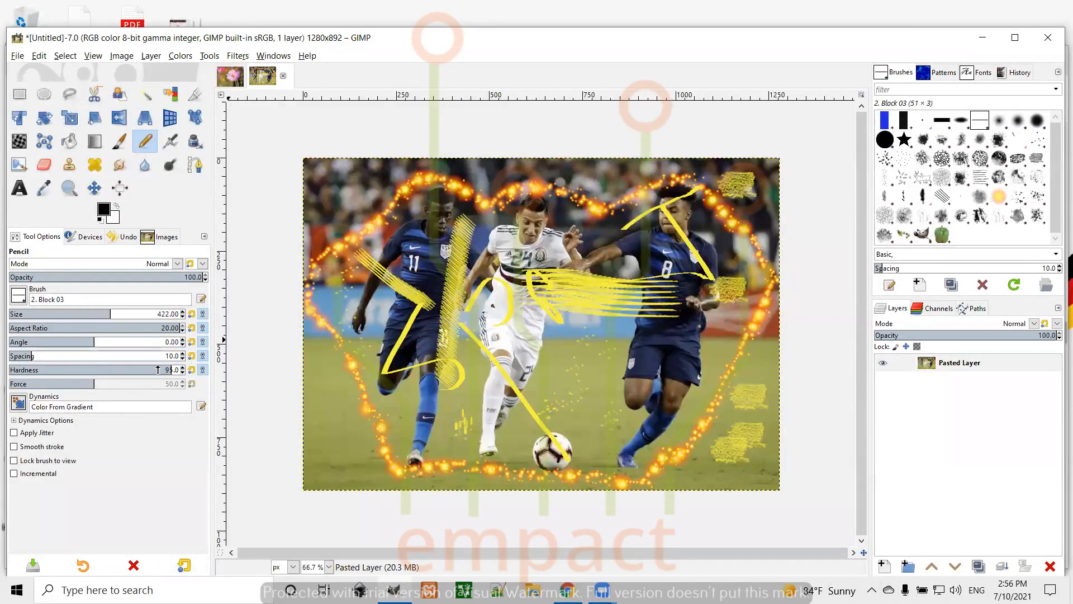
pyautogui.moveTo(168, 371); pyautogui.dragTo(63, 372)
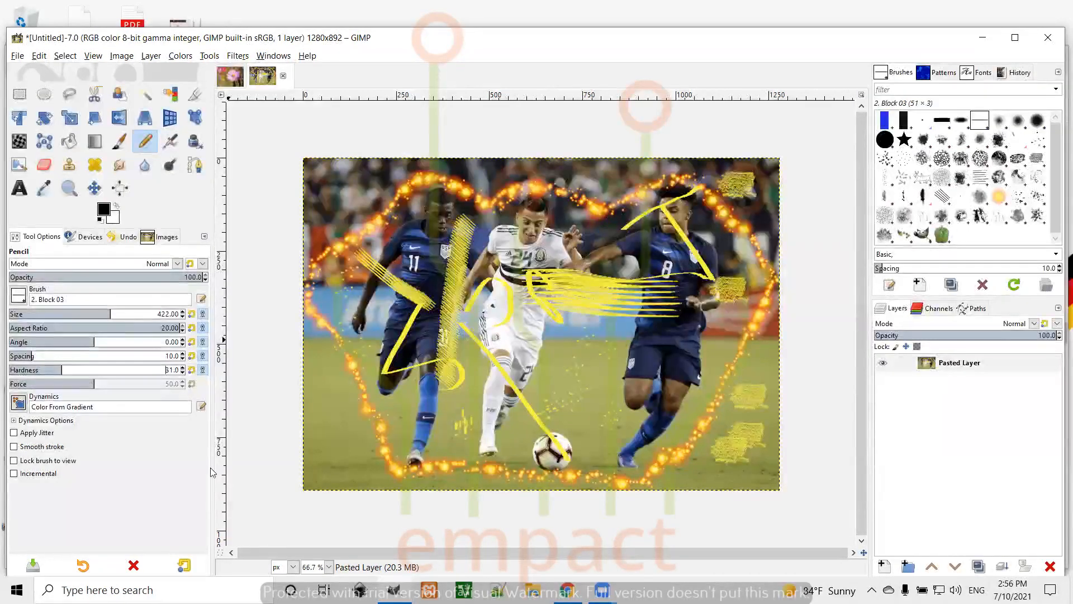
pyautogui.click(185, 566)
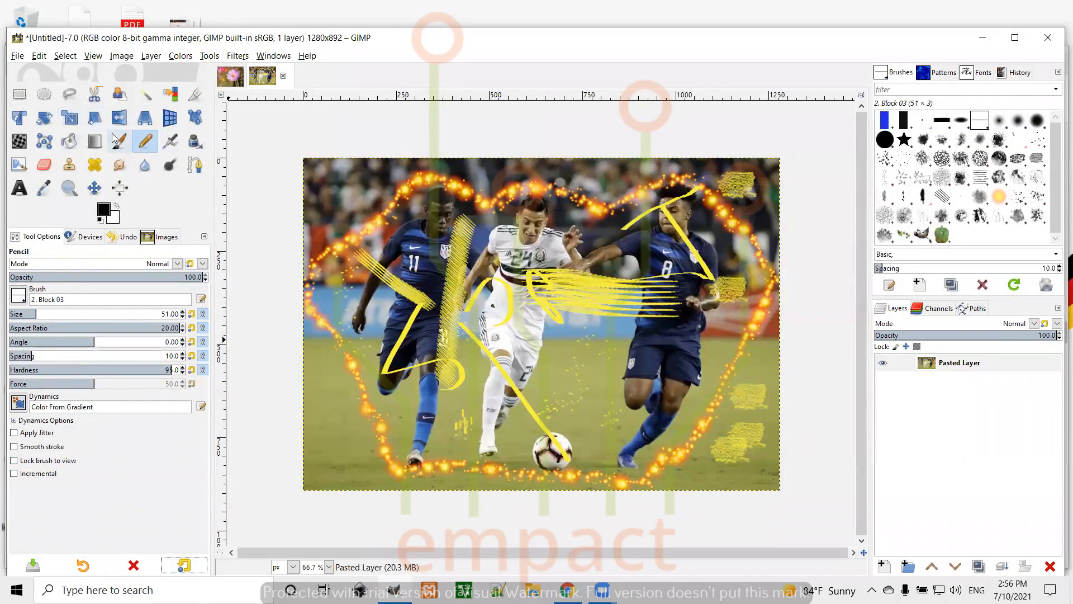
# - Scribble broad gradient-colored strokes across the players using the Paintbrush with the Chalk 03 brush
pyautogui.click(171, 142)
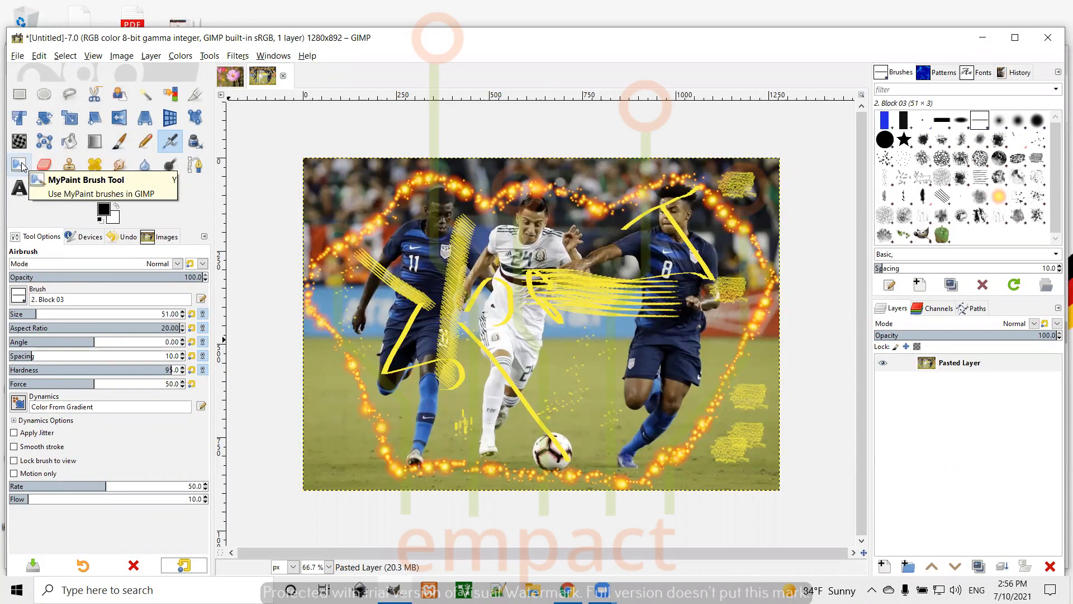
pyautogui.click(119, 143)
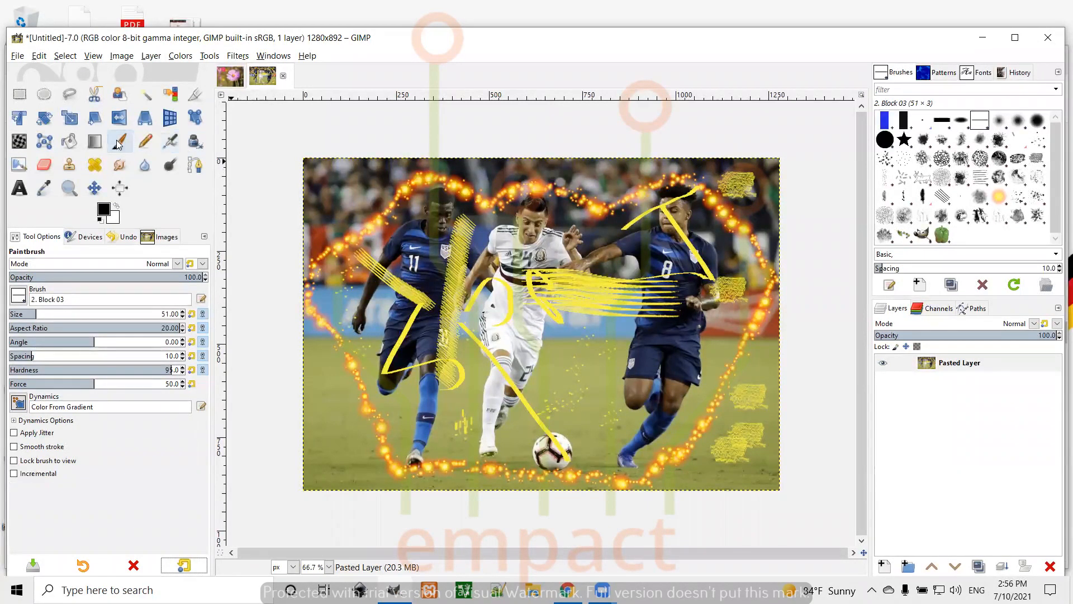
pyautogui.click(1000, 159)
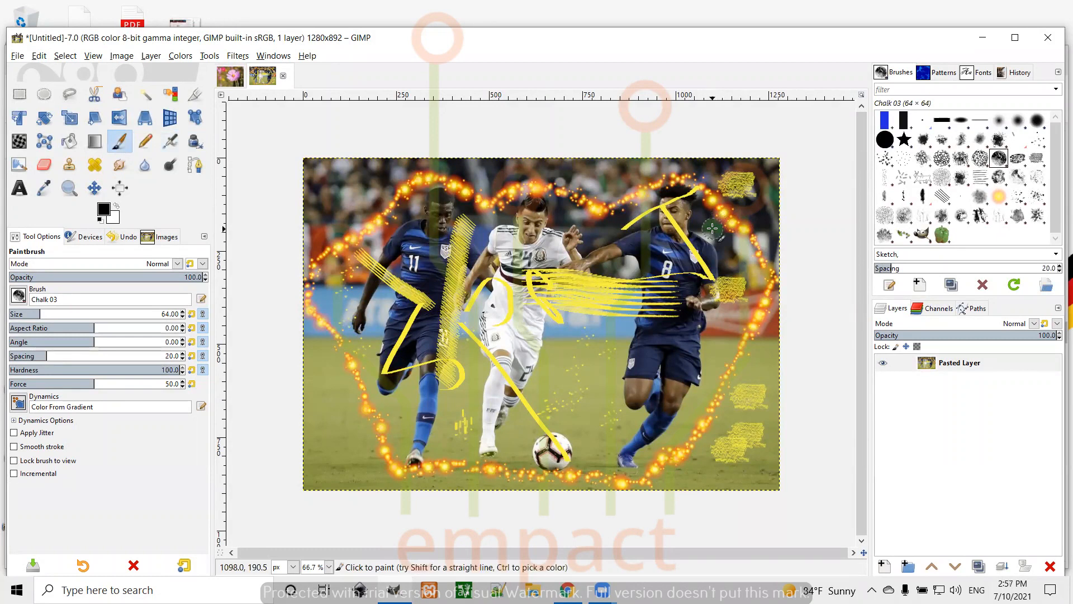
pyautogui.moveTo(598, 234)
pyautogui.mouseDown()
pyautogui.moveTo(577, 291)
pyautogui.moveTo(619, 353)
pyautogui.moveTo(520, 317)
pyautogui.moveTo(342, 395)
pyautogui.moveTo(552, 290)
pyautogui.moveTo(638, 271)
pyautogui.moveTo(660, 279)
pyautogui.mouseUp()
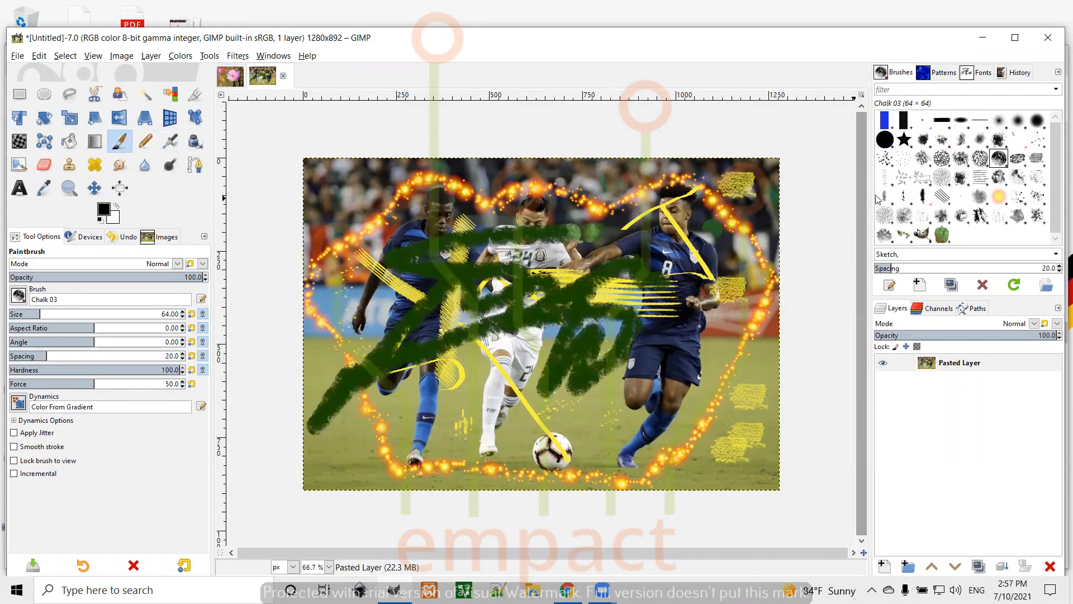
# - Stamp stars with the 2. Star brush along the picture's right side and on player 11's leg
pyautogui.click(904, 140)
pyautogui.click(743, 275)
pyautogui.click(749, 369)
pyautogui.click(749, 390)
pyautogui.click(743, 432)
pyautogui.click(420, 394)
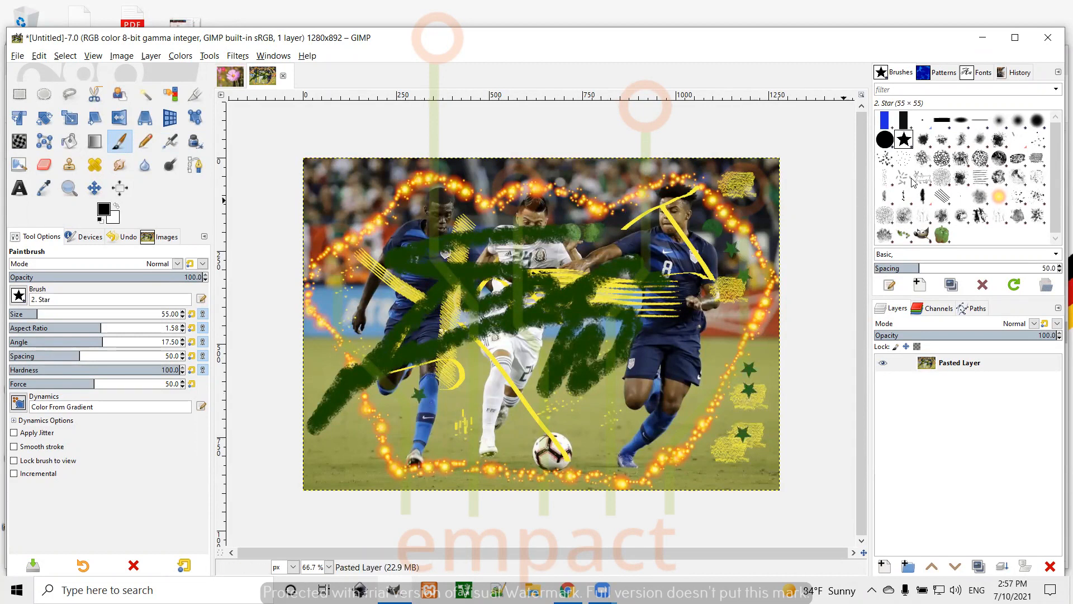
# - Dab the Texture Hose 02 brush over the middle player's lower leg, undoing the first dab on player 8
pyautogui.click(999, 217)
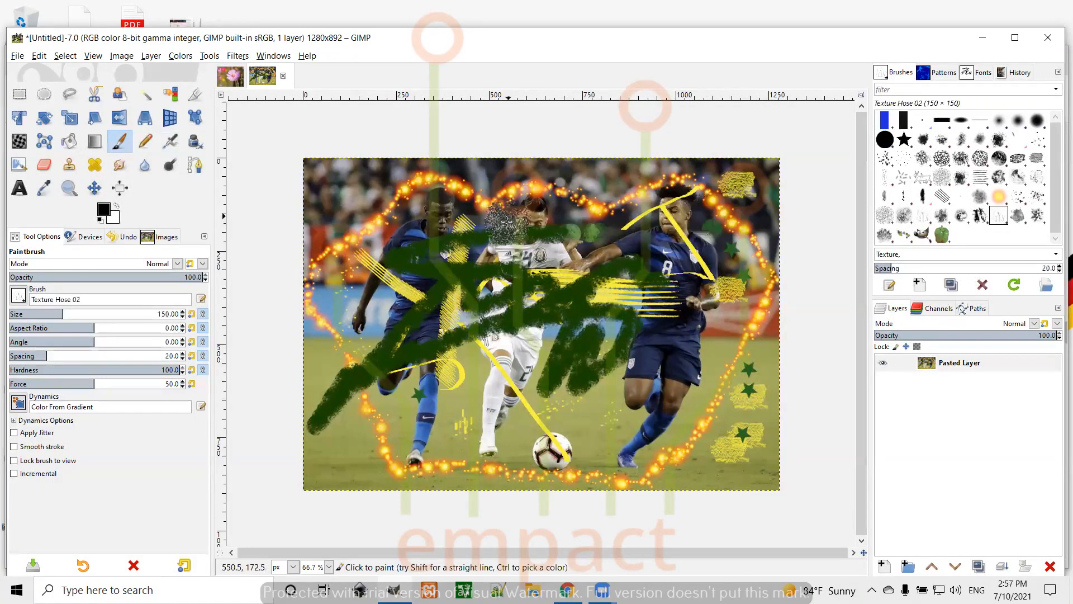
pyautogui.click(691, 254)
pyautogui.hotkey('ctrl', 'z')
pyautogui.click(501, 430)
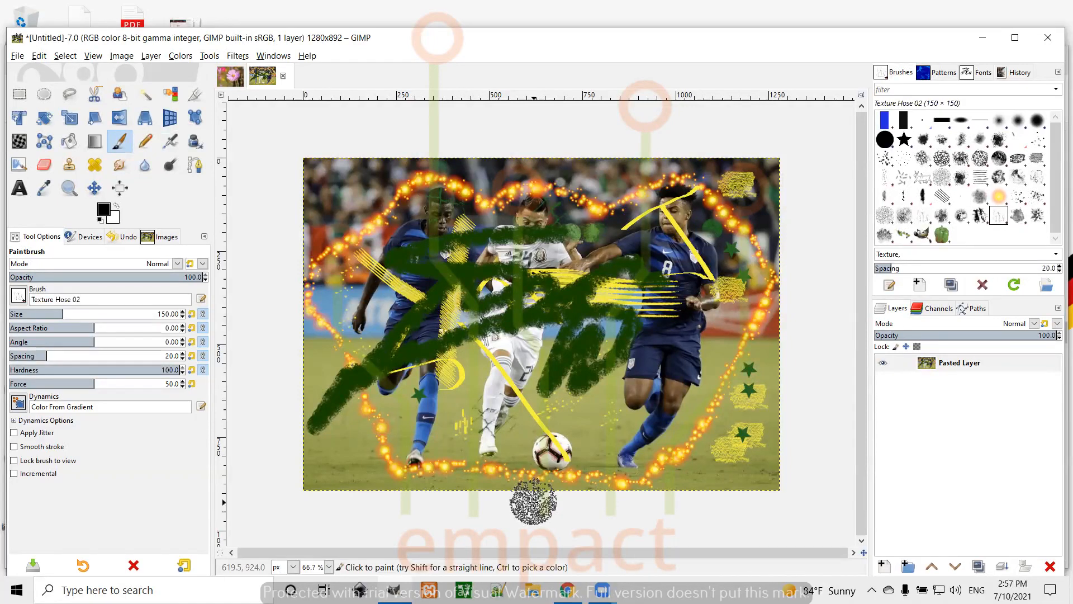
# - Erase zigzag strokes across the players using the Eraser with the 2. Hardness 100 brush at size 51
pyautogui.click(43, 165)
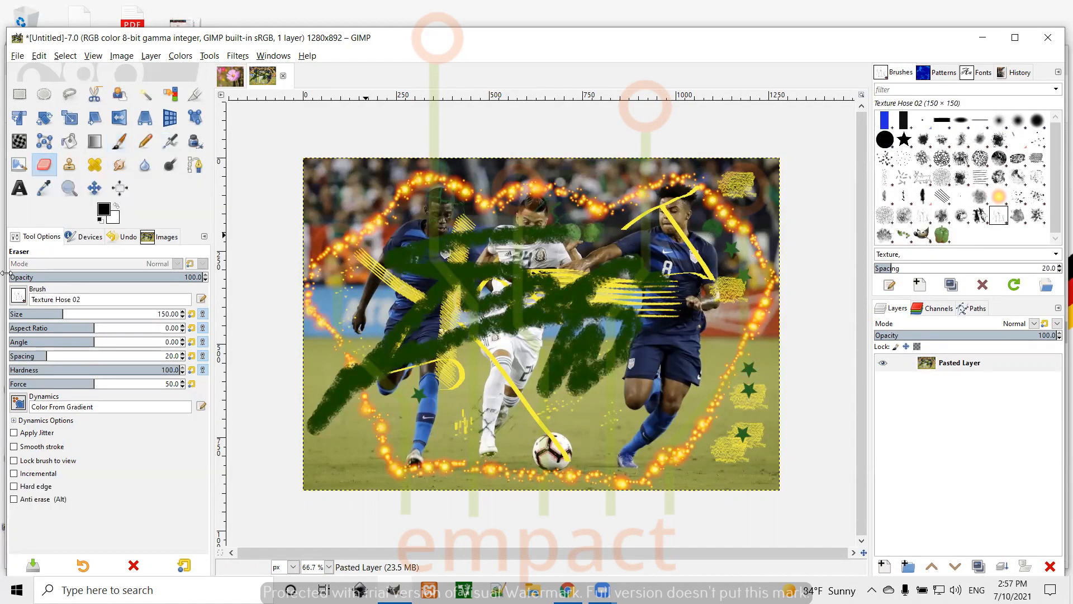
pyautogui.click(19, 299)
pyautogui.click(62, 331)
pyautogui.moveTo(573, 234)
pyautogui.mouseDown()
pyautogui.moveTo(694, 194)
pyautogui.moveTo(530, 256)
pyautogui.moveTo(440, 338)
pyautogui.moveTo(471, 270)
pyautogui.moveTo(504, 286)
pyautogui.moveTo(583, 255)
pyautogui.moveTo(604, 295)
pyautogui.moveTo(691, 226)
pyautogui.moveTo(675, 292)
pyautogui.moveTo(515, 332)
pyautogui.mouseUp()
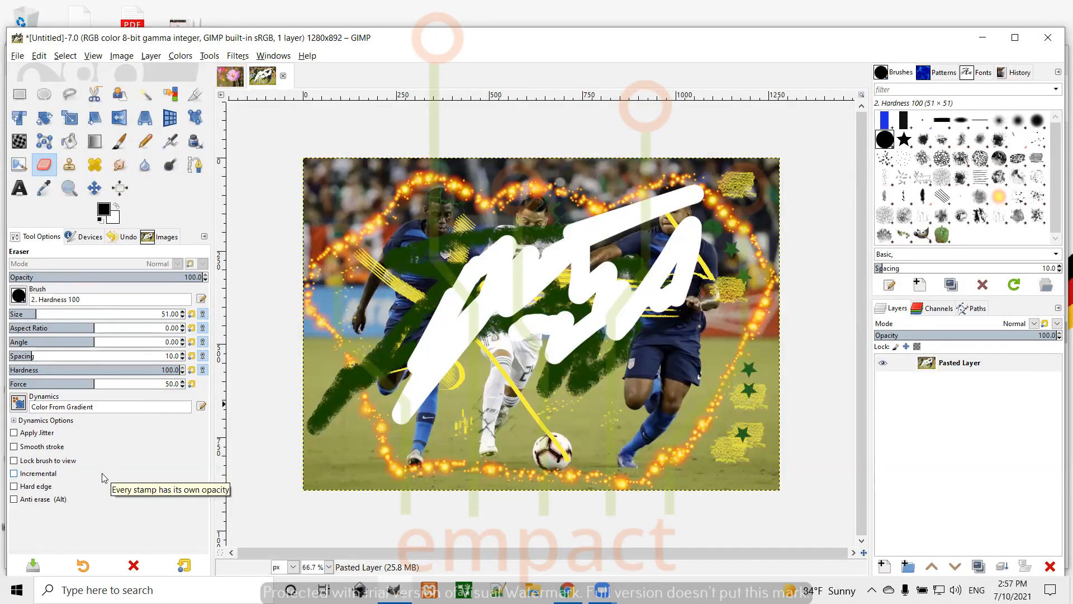
# - Restore the Eraser Soft preset and erase another stroke from player 11's chest to the middle player
pyautogui.click(83, 566)
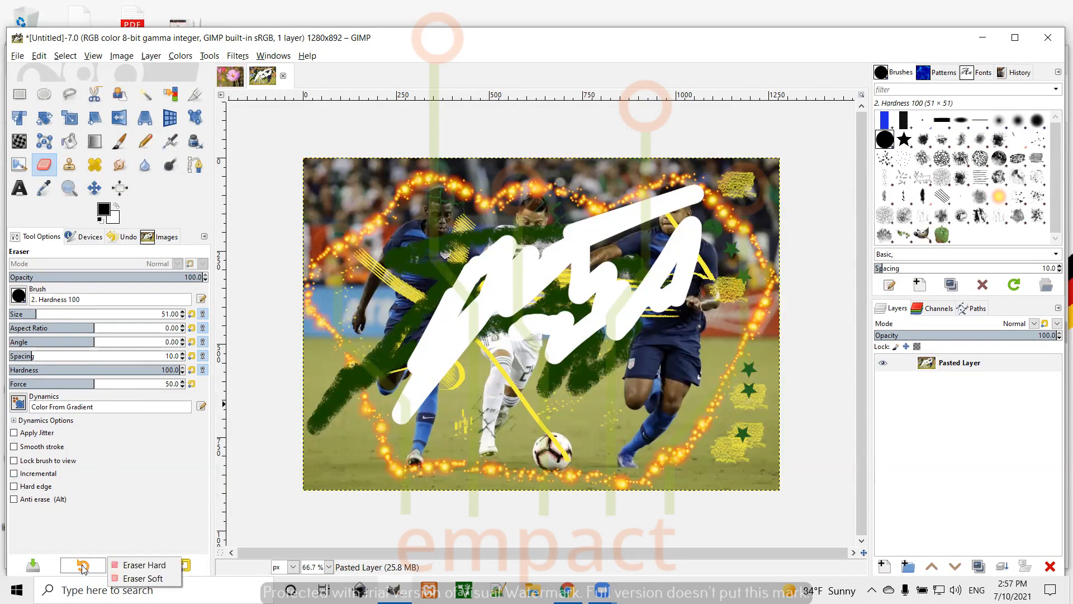
pyautogui.click(142, 577)
pyautogui.moveTo(419, 279)
pyautogui.mouseDown()
pyautogui.moveTo(431, 240)
pyautogui.moveTo(541, 285)
pyautogui.mouseUp()
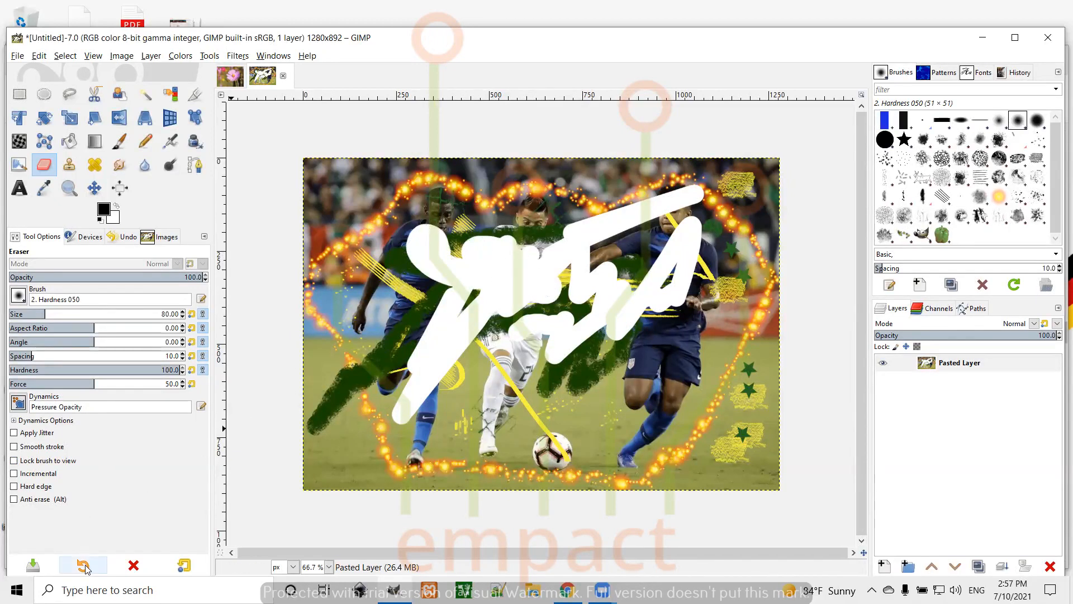
# - Restore the Eraser preset with the 2. Block 01 brush at size 80 and erase broad strokes across all three players
pyautogui.click(82, 564)
pyautogui.click(144, 564)
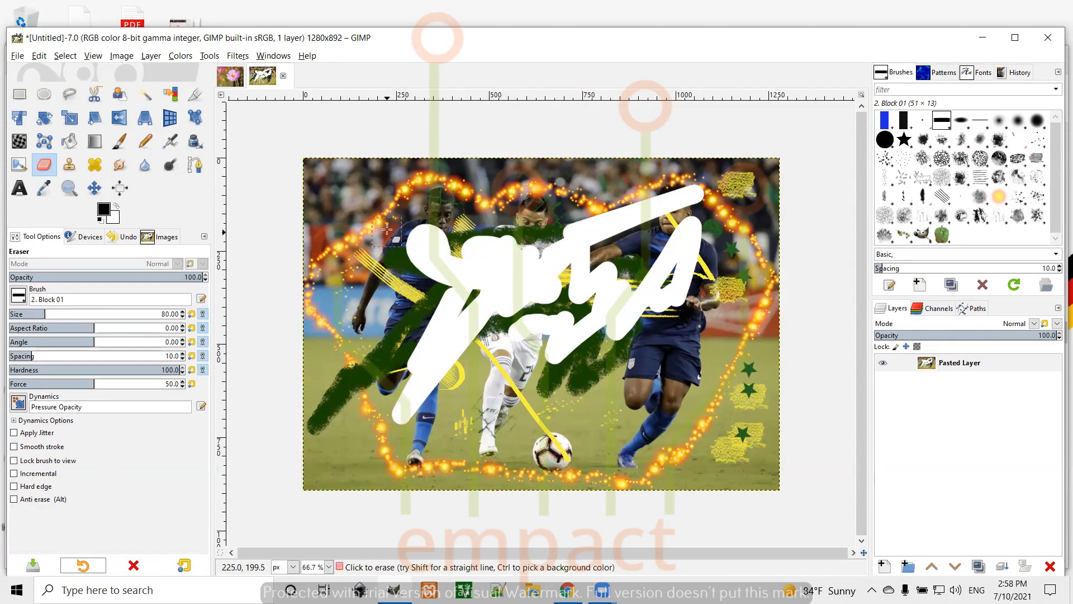
pyautogui.moveTo(372, 203)
pyautogui.mouseDown()
pyautogui.moveTo(541, 204)
pyautogui.moveTo(417, 290)
pyautogui.moveTo(541, 246)
pyautogui.moveTo(731, 271)
pyautogui.moveTo(540, 453)
pyautogui.moveTo(436, 335)
pyautogui.mouseUp()
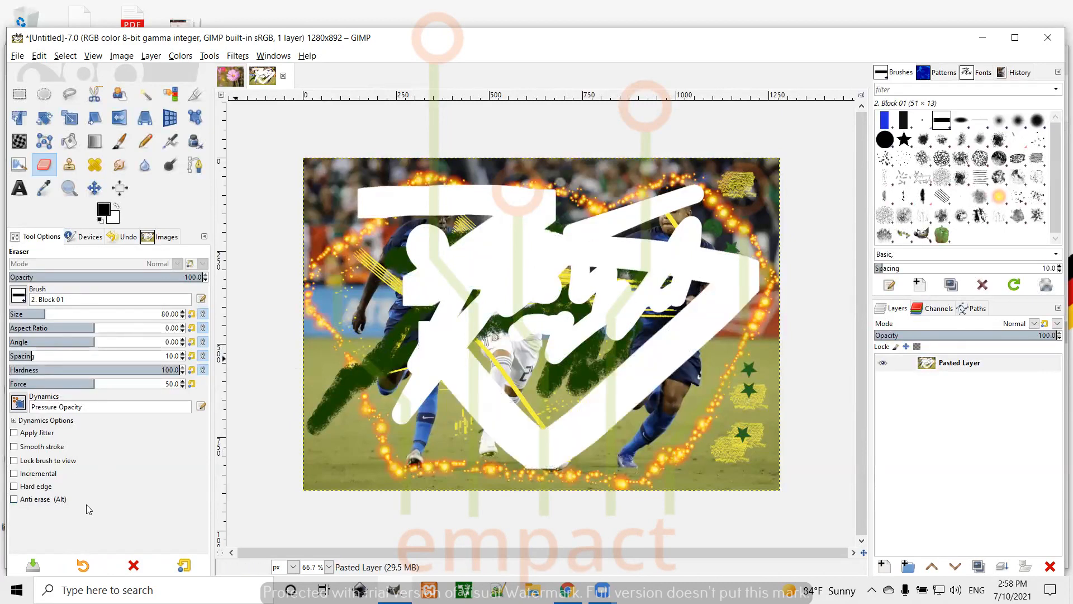
# - Reset the Eraser options to their defaults and erase further zigzag strokes over the players with the 2. Block 01 brush
pyautogui.click(188, 566)
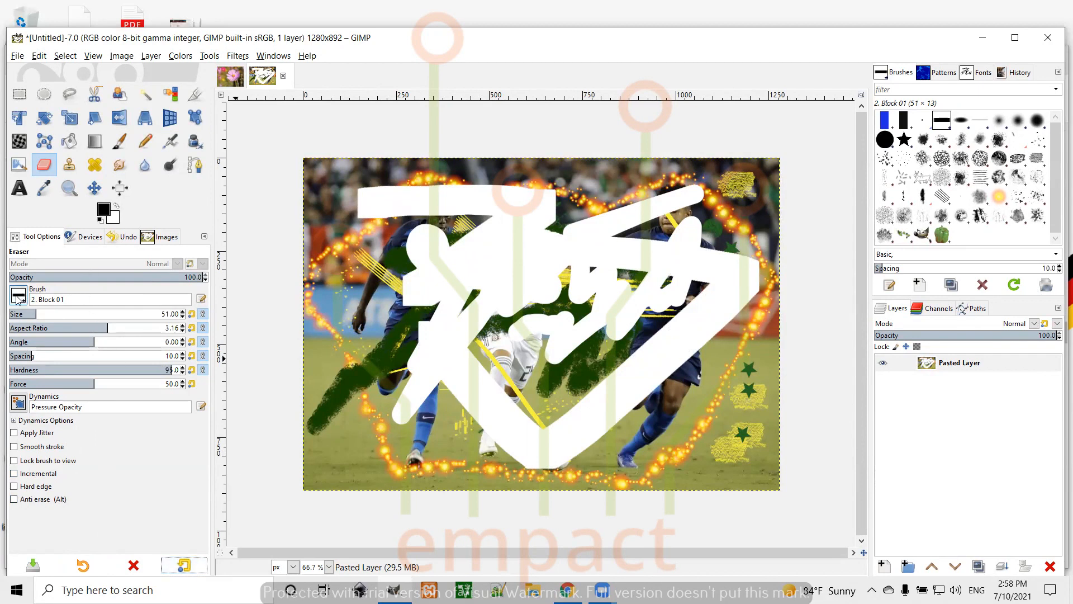
pyautogui.moveTo(555, 286)
pyautogui.mouseDown()
pyautogui.moveTo(465, 304)
pyautogui.moveTo(530, 375)
pyautogui.moveTo(607, 331)
pyautogui.moveTo(541, 343)
pyautogui.mouseUp()
pyautogui.moveTo(493, 297)
pyautogui.mouseDown()
pyautogui.moveTo(399, 280)
pyautogui.moveTo(391, 369)
pyautogui.moveTo(414, 332)
pyautogui.moveTo(576, 279)
pyautogui.moveTo(517, 318)
pyautogui.moveTo(637, 226)
pyautogui.moveTo(515, 363)
pyautogui.mouseUp()
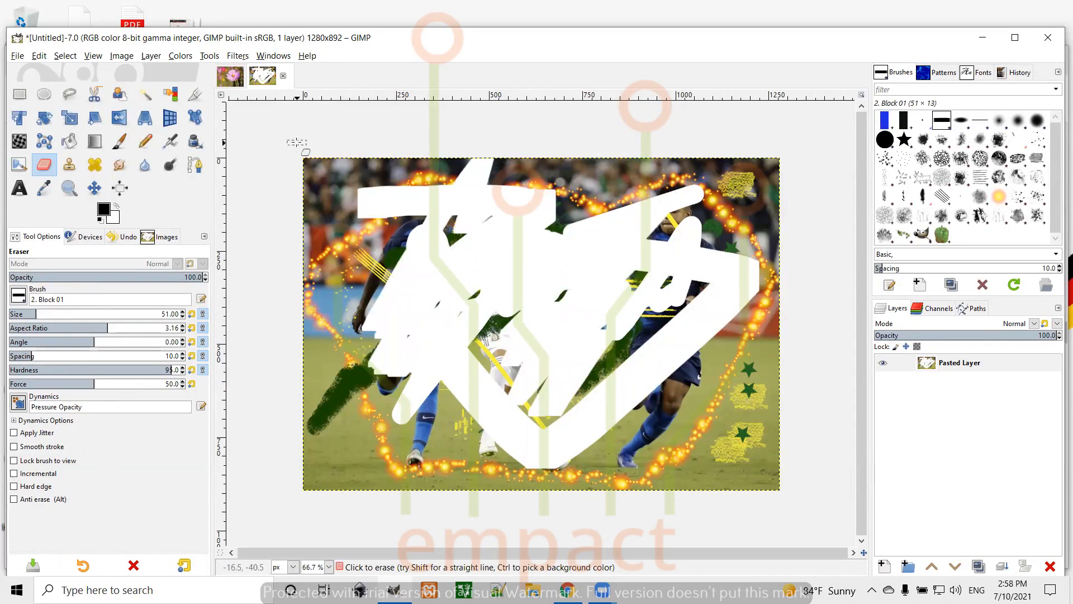
# - Switch to Chrome and copy the picture of the three soccer players from the soccer image search
pyautogui.click(567, 589)
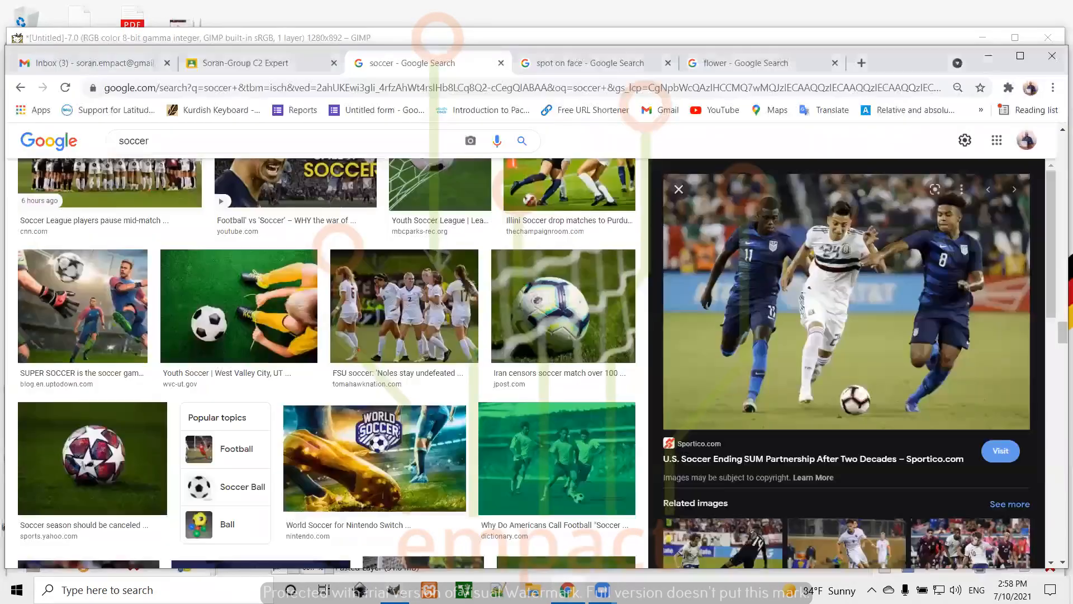
pyautogui.click(787, 301)
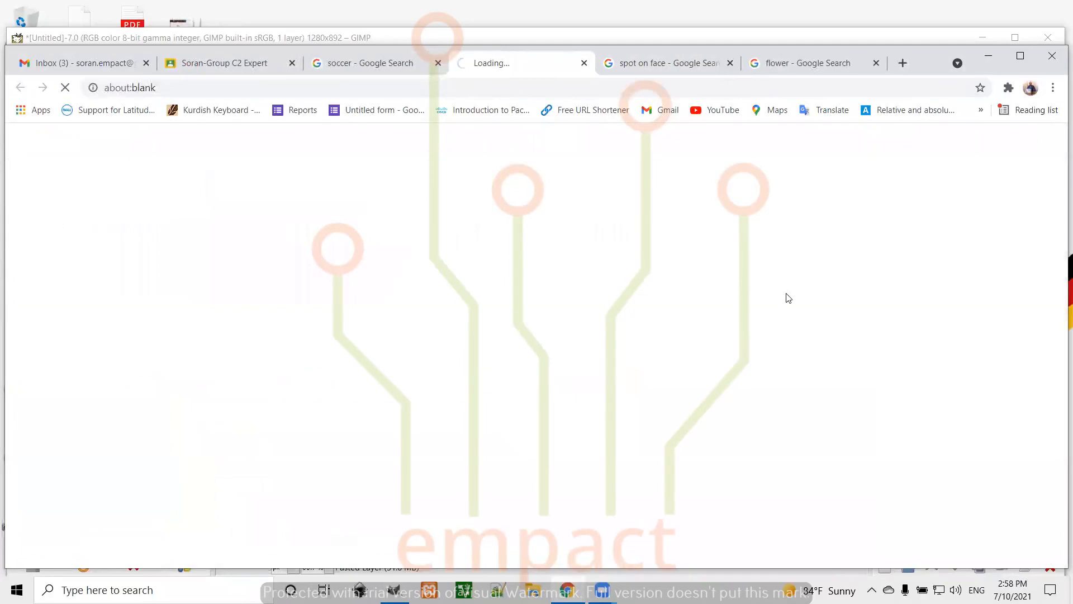
pyautogui.click(584, 64)
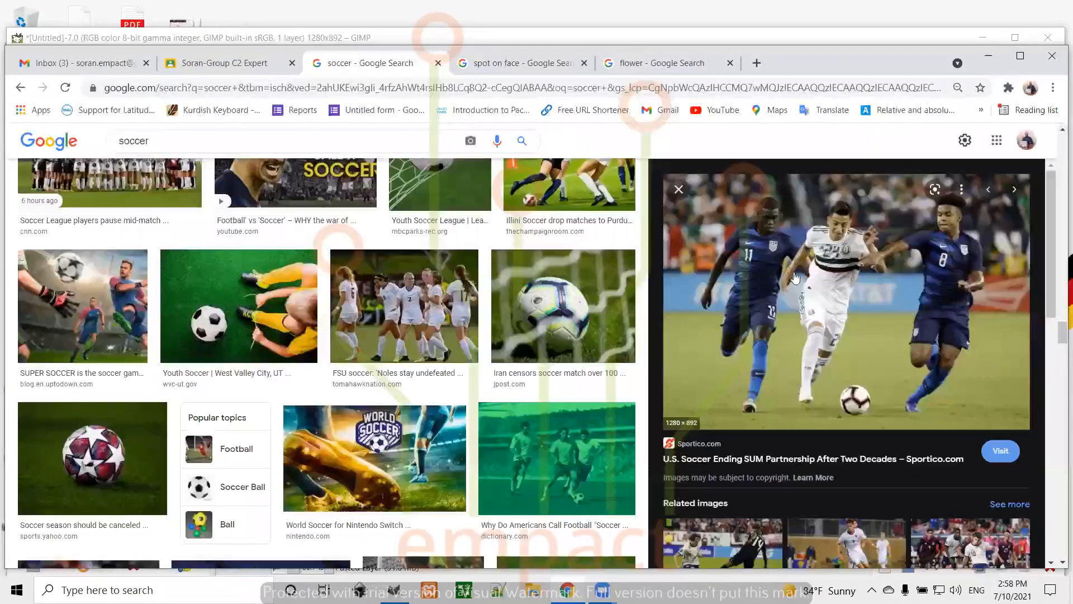
pyautogui.rightClick(800, 290)
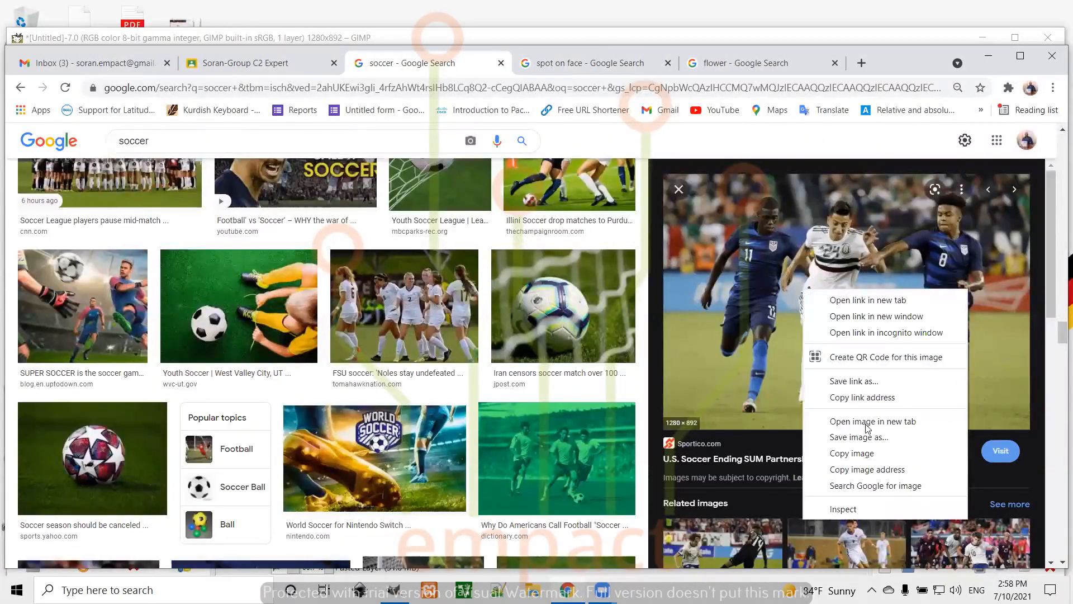
pyautogui.click(870, 455)
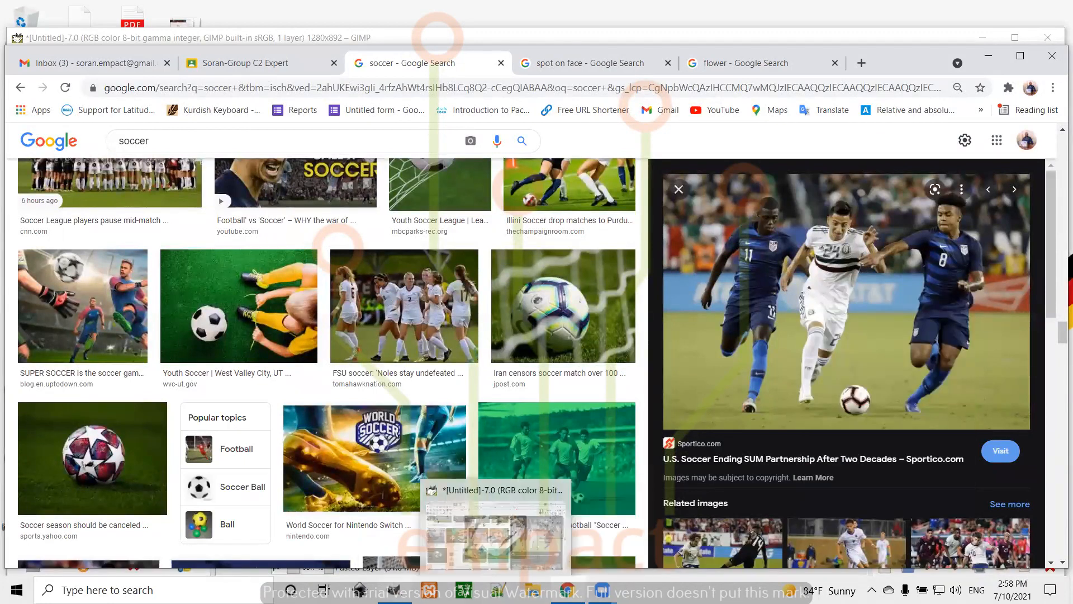
# - Switch back to GIMP and create a new image from the copied soccer picture
pyautogui.click(394, 589)
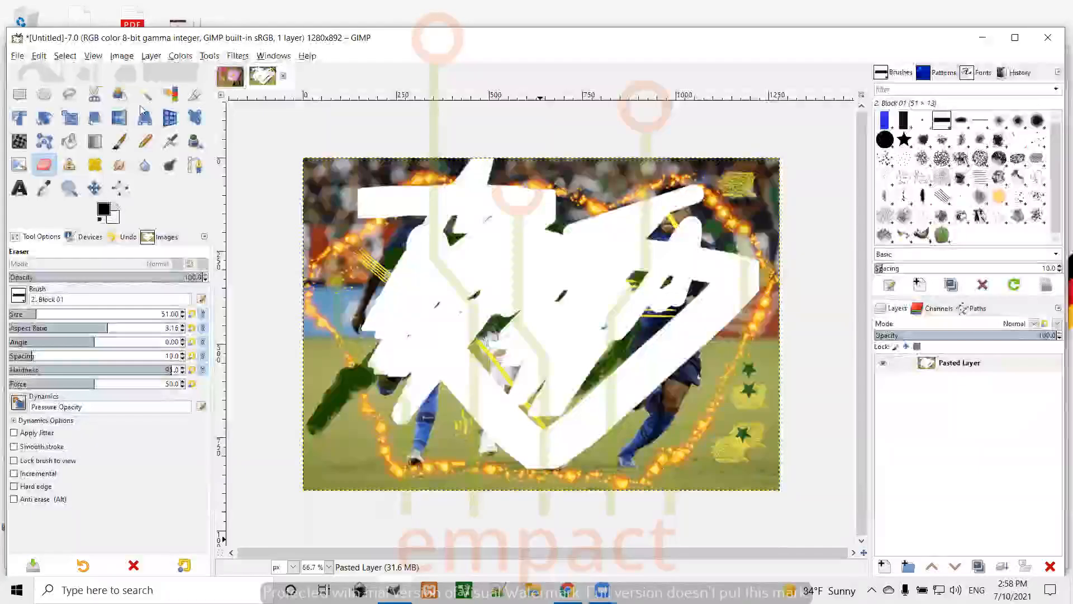
pyautogui.click(17, 55)
pyautogui.moveTo(122, 89)
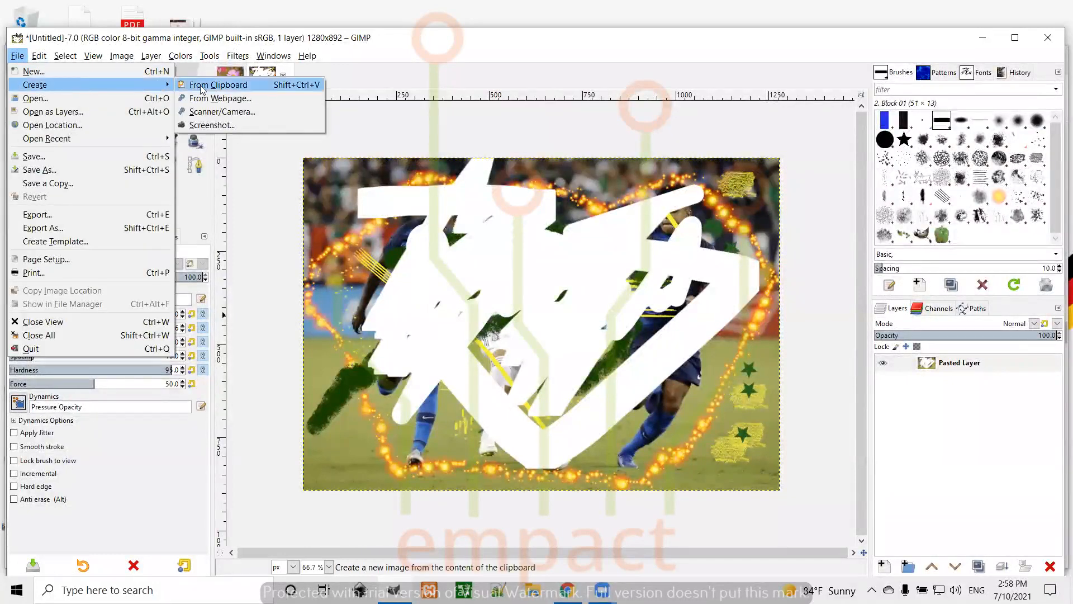
pyautogui.click(245, 86)
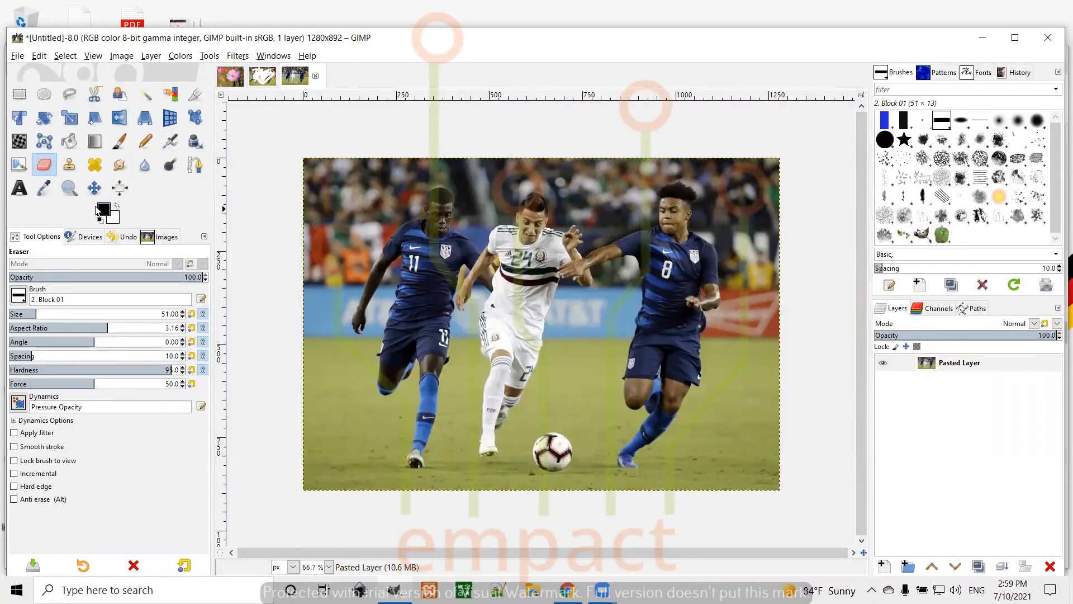
# - Set up the Clone tool with the 2. Hardness 100 brush at size 120 to cover the soccer ball
pyautogui.click(95, 188)
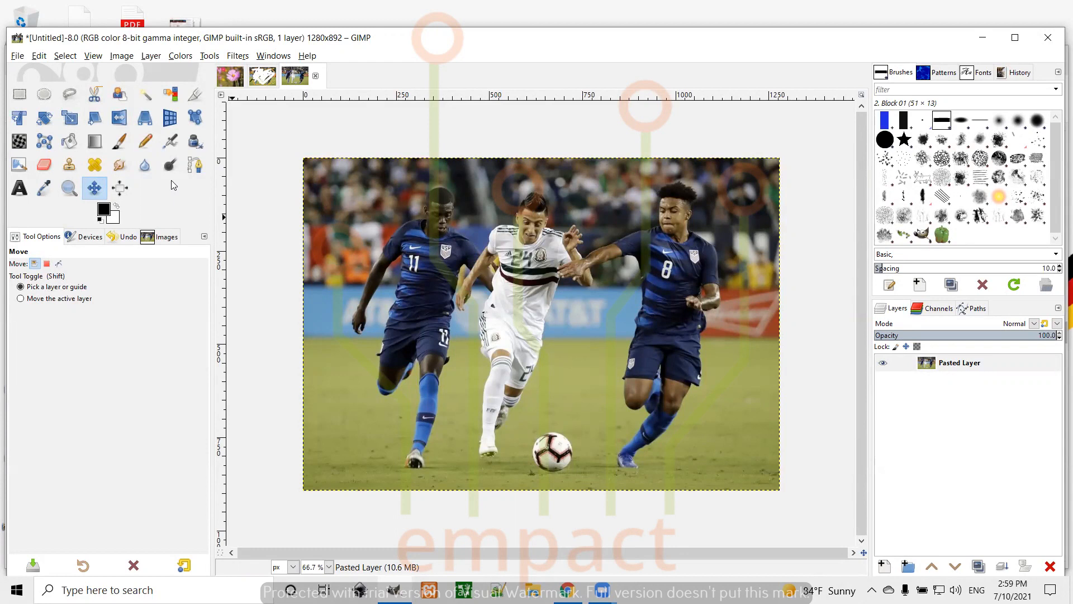
pyautogui.click(69, 166)
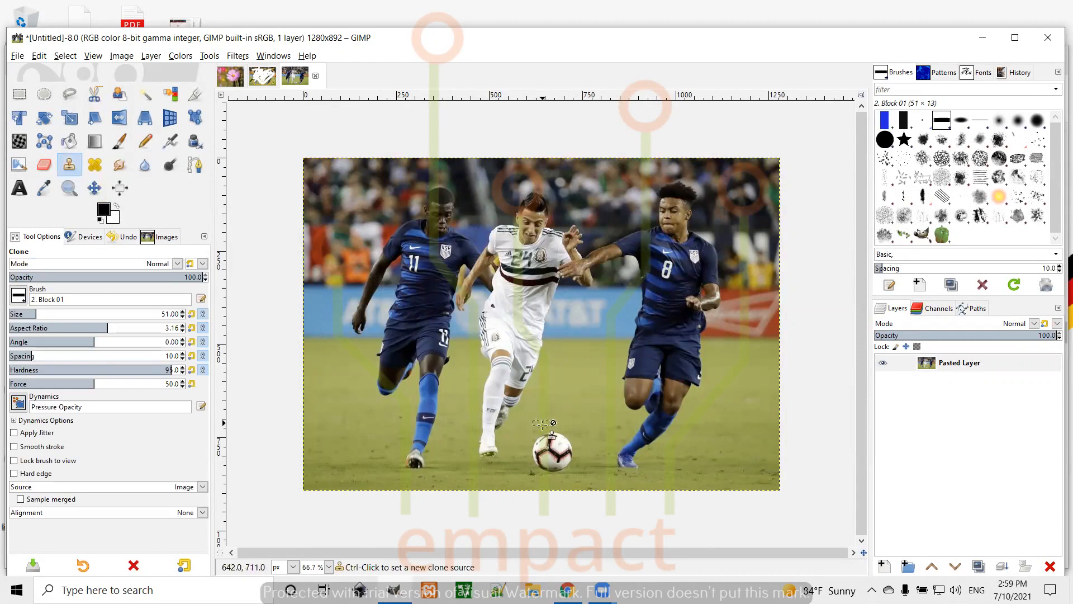
pyautogui.click(18, 296)
pyautogui.click(65, 330)
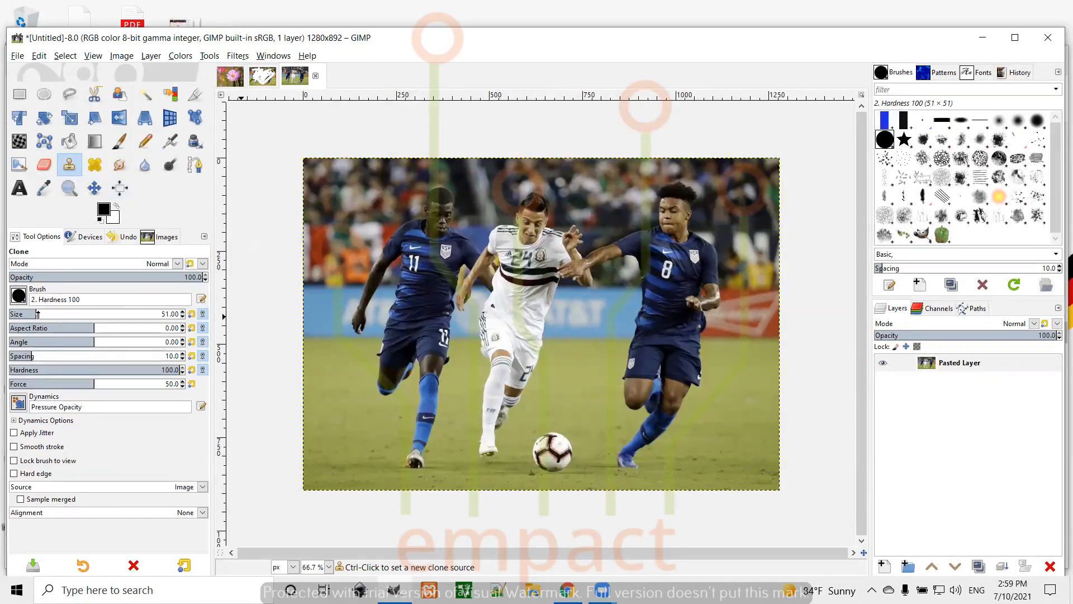
pyautogui.moveTo(37, 314); pyautogui.dragTo(50, 315)
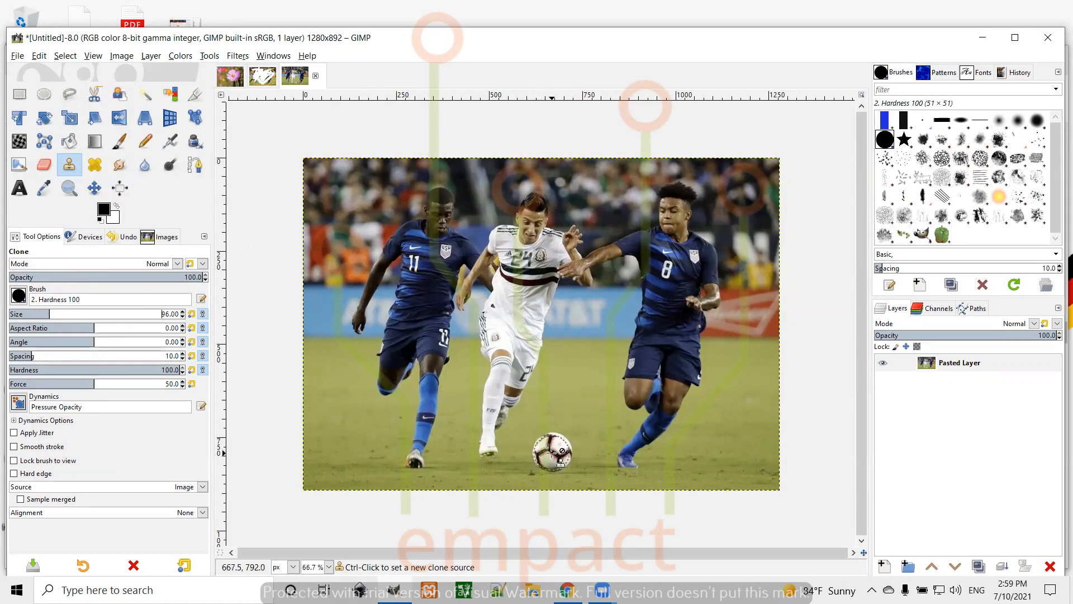
pyautogui.moveTo(50, 315); pyautogui.dragTo(54, 314)
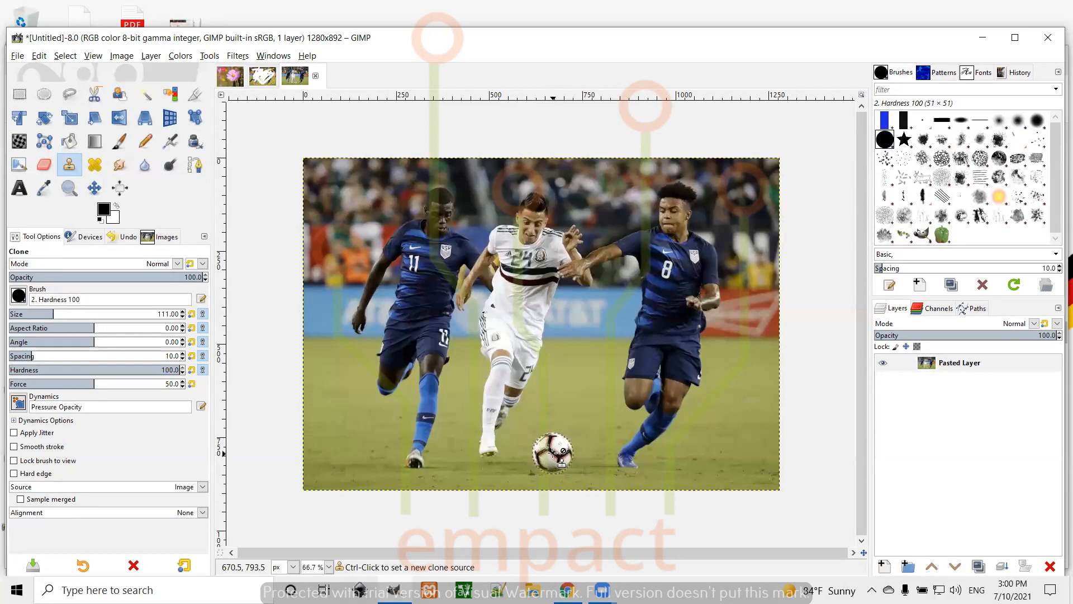
pyautogui.click(182, 312)
pyautogui.click(182, 313)
pyautogui.click(182, 313)
pyautogui.click(183, 312)
pyautogui.click(182, 313)
# - Set the soccer ball as the clone source and stamp seven copies of it across the grass around the players
pyautogui.keyDown('ctrl'); pyautogui.click(552, 450); pyautogui.keyUp('ctrl')
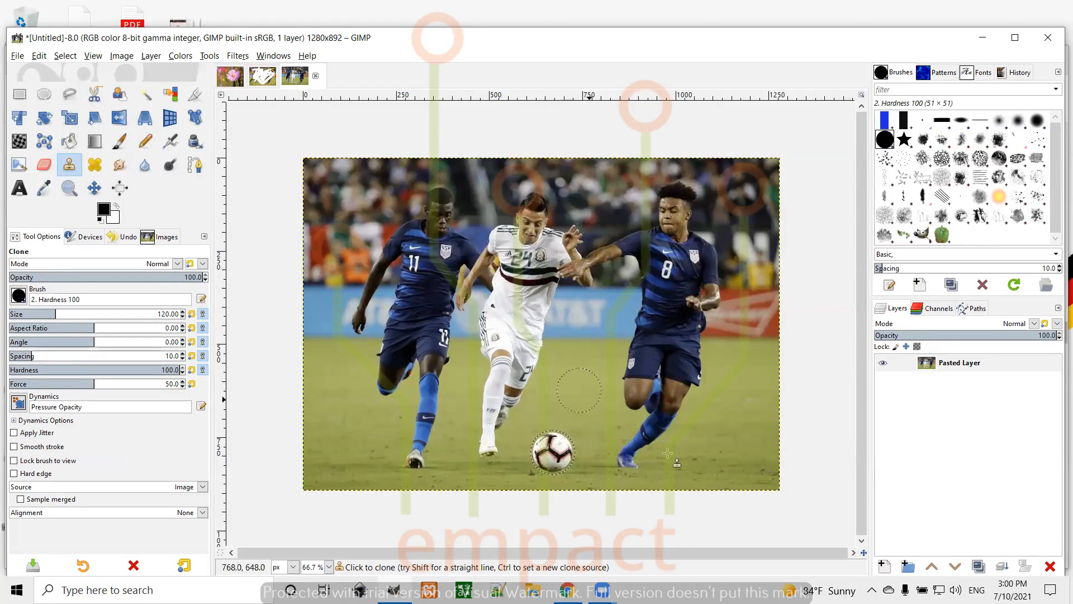
pyautogui.click(688, 458)
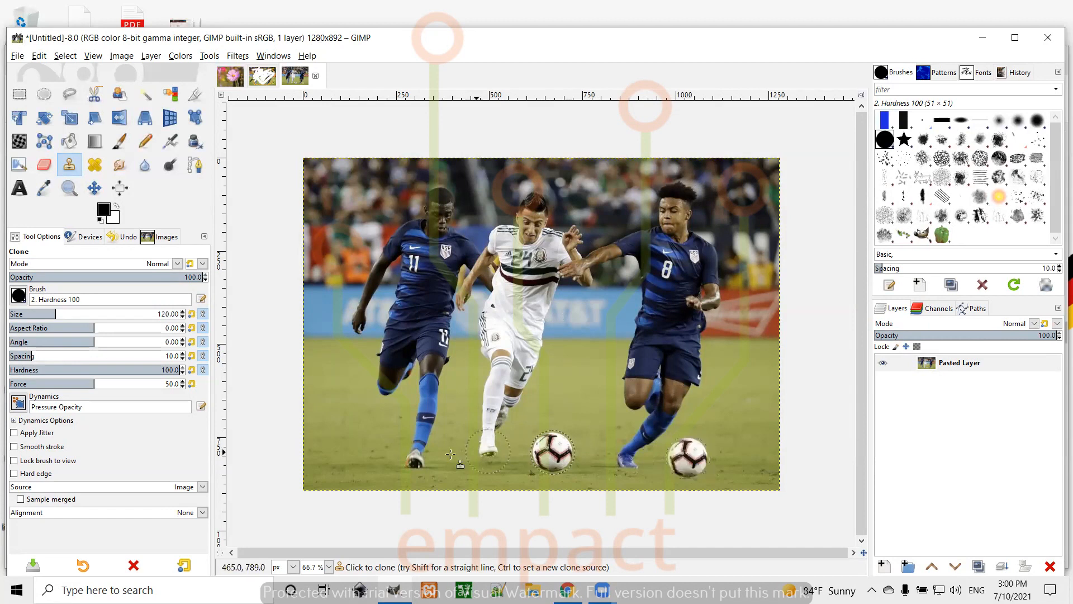
pyautogui.click(357, 447)
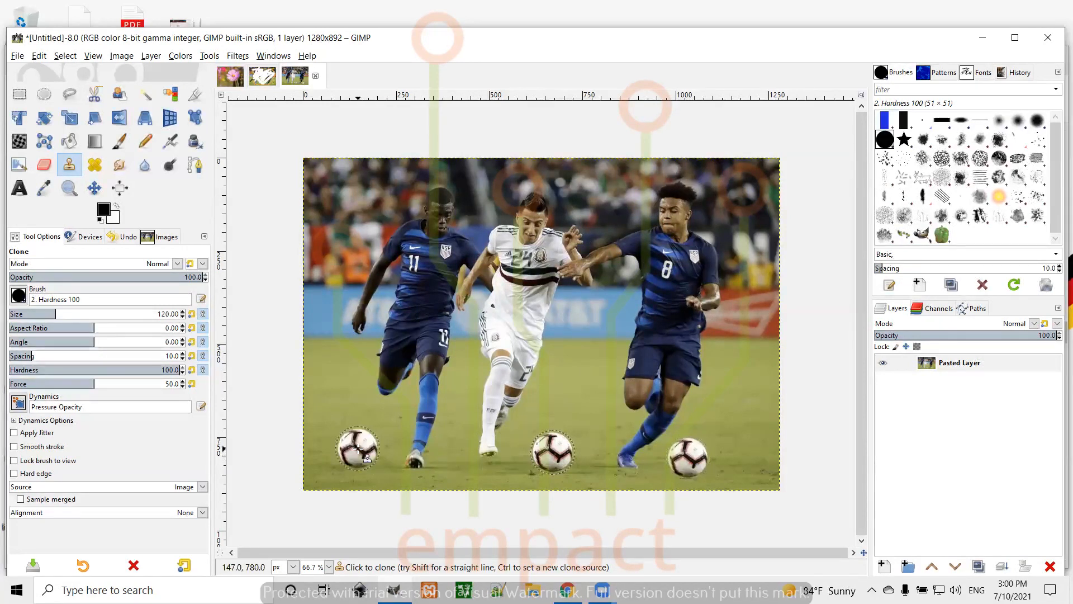
pyautogui.click(333, 393)
pyautogui.click(564, 404)
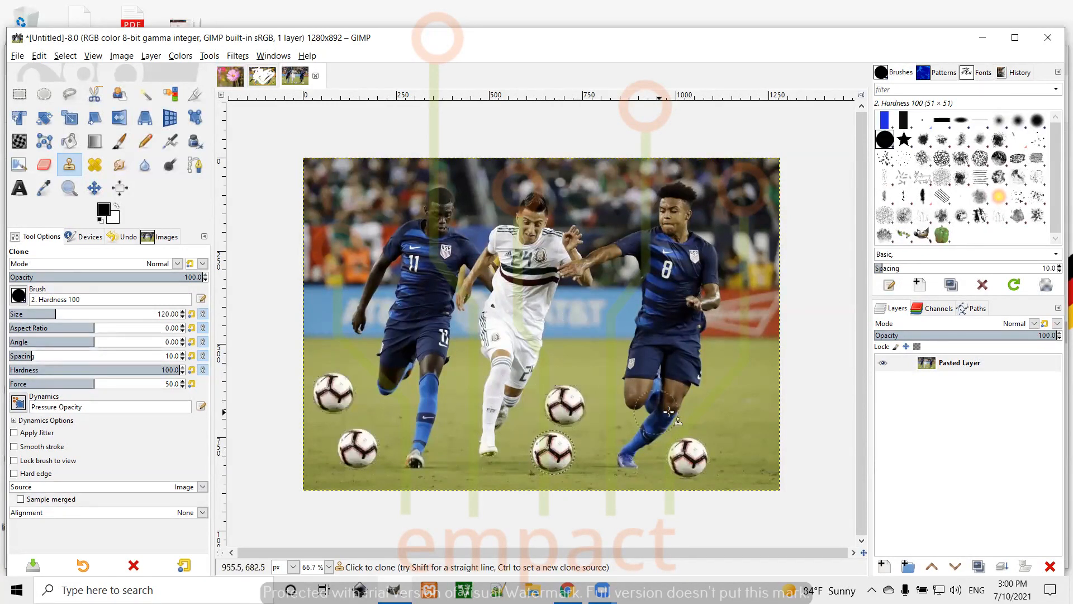
pyautogui.click(731, 414)
pyautogui.click(750, 464)
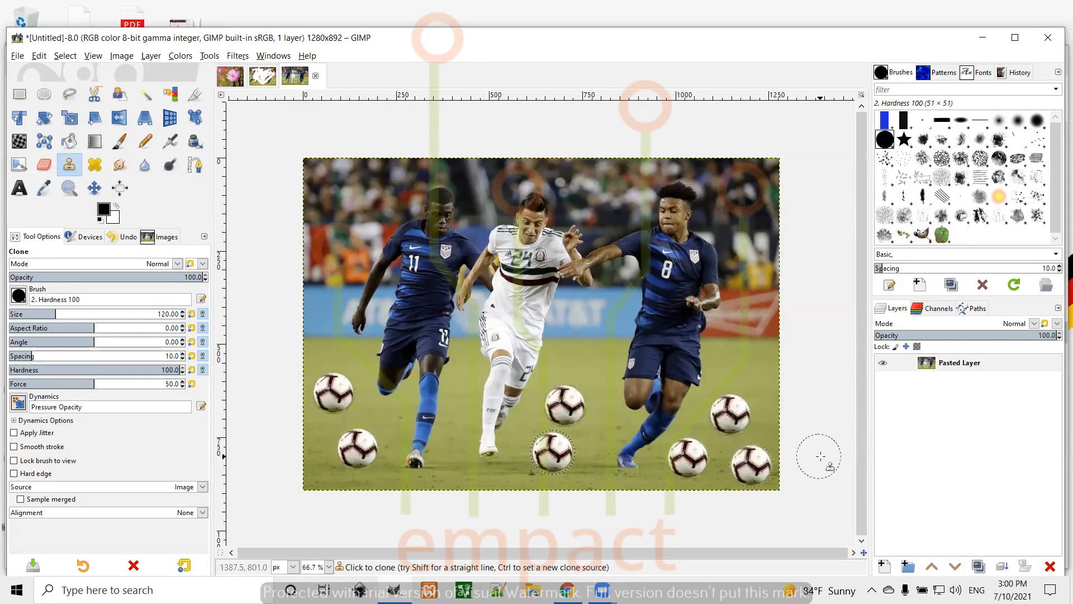
pyautogui.click(453, 464)
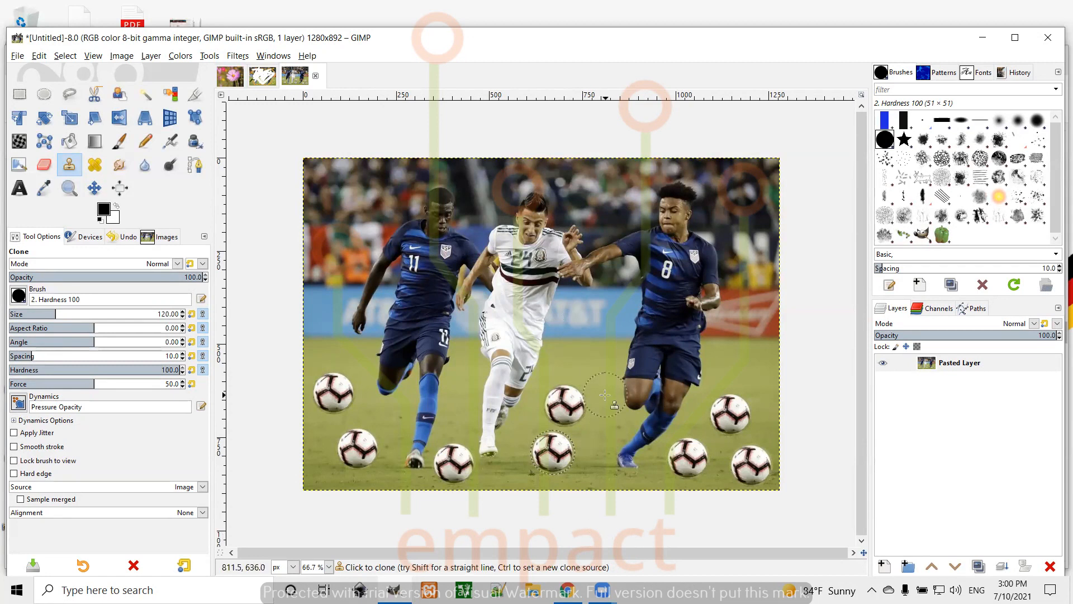
pyautogui.click(94, 187)
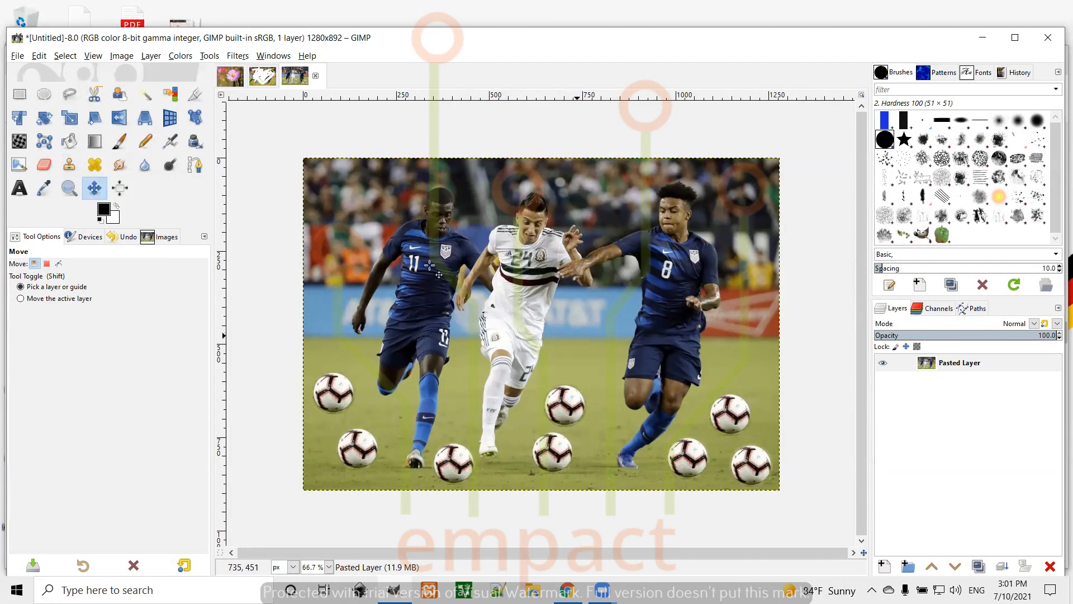
pyautogui.click(68, 165)
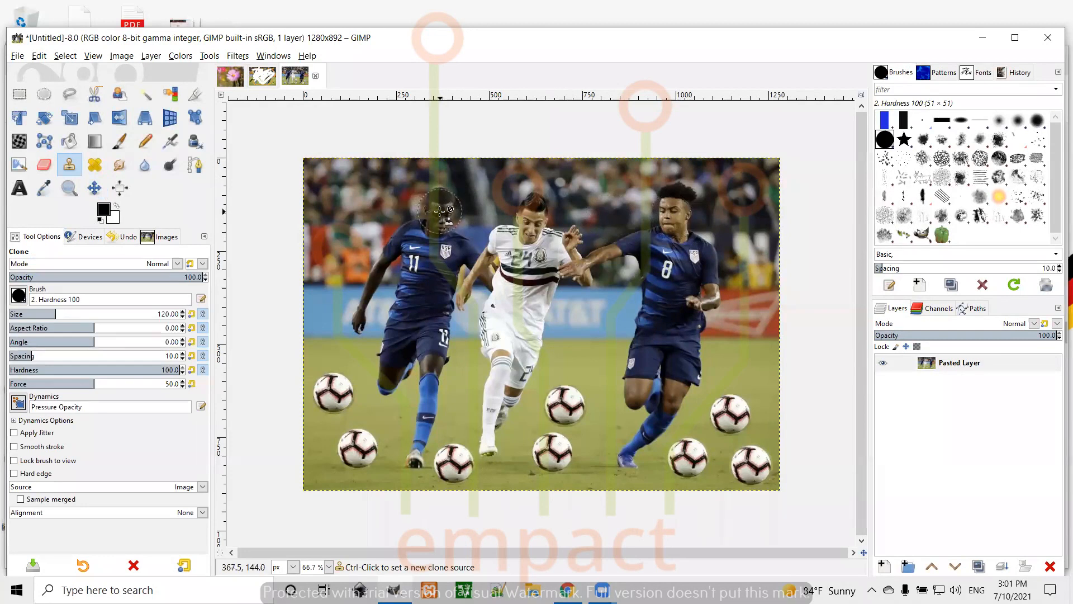
pyautogui.click(94, 190)
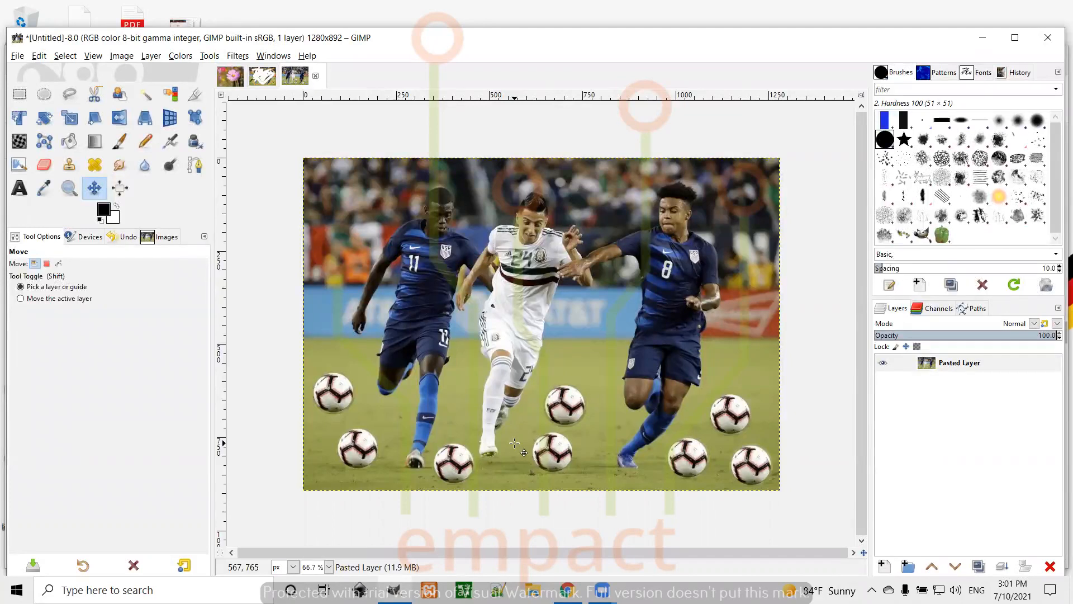
# - Switch to Chrome and copy the enlarged age spot picture from the "spot on face" image search
pyautogui.click(567, 590)
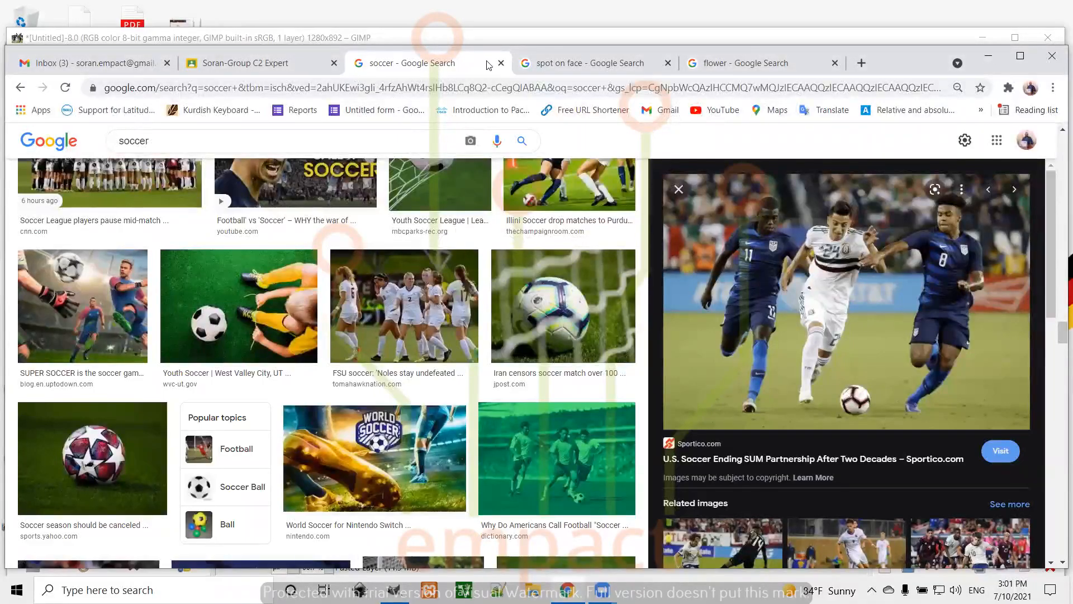
pyautogui.click(551, 72)
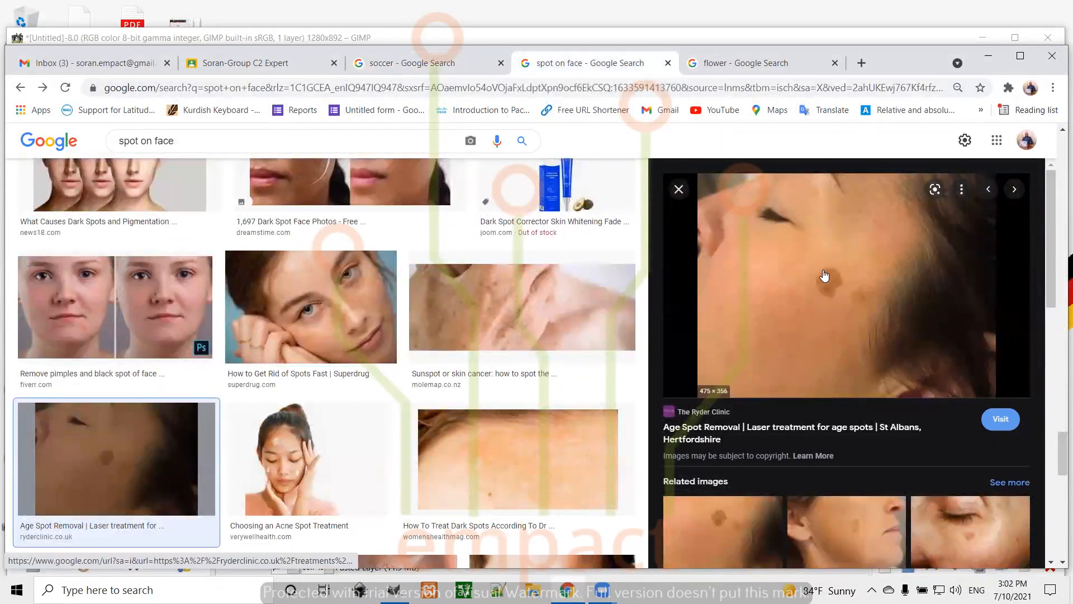
pyautogui.rightClick(819, 249)
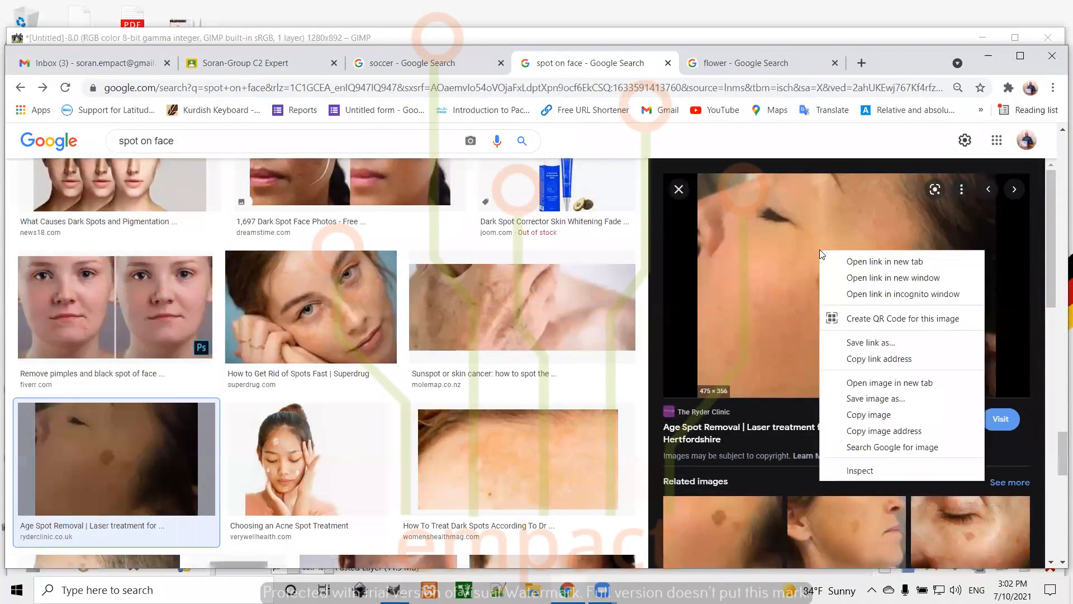
pyautogui.click(874, 415)
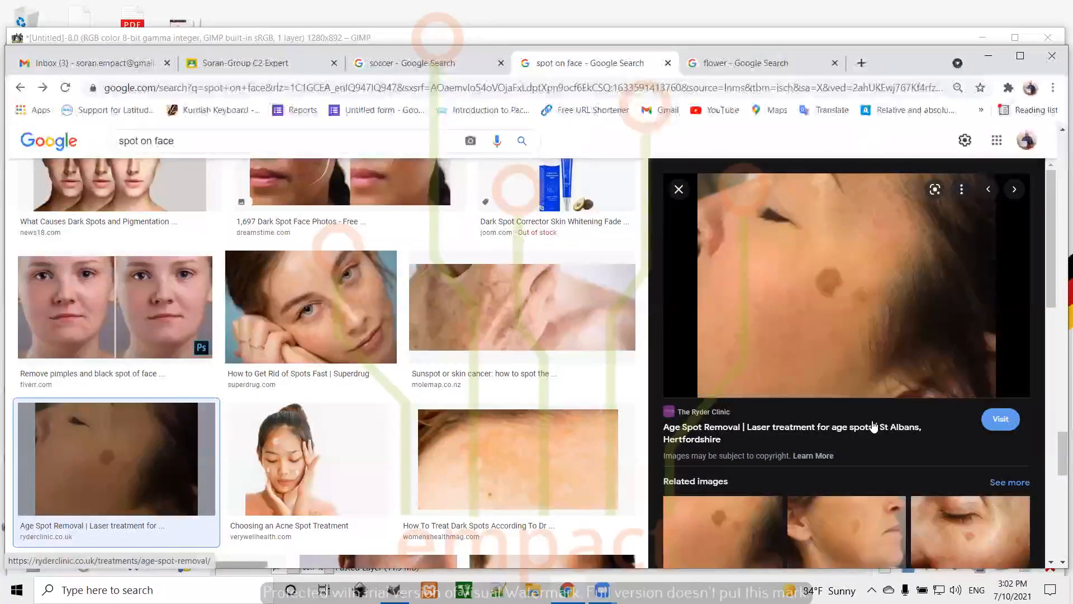
# - Switch back to GIMP and create a new image from the copied age spot picture
pyautogui.click(393, 590)
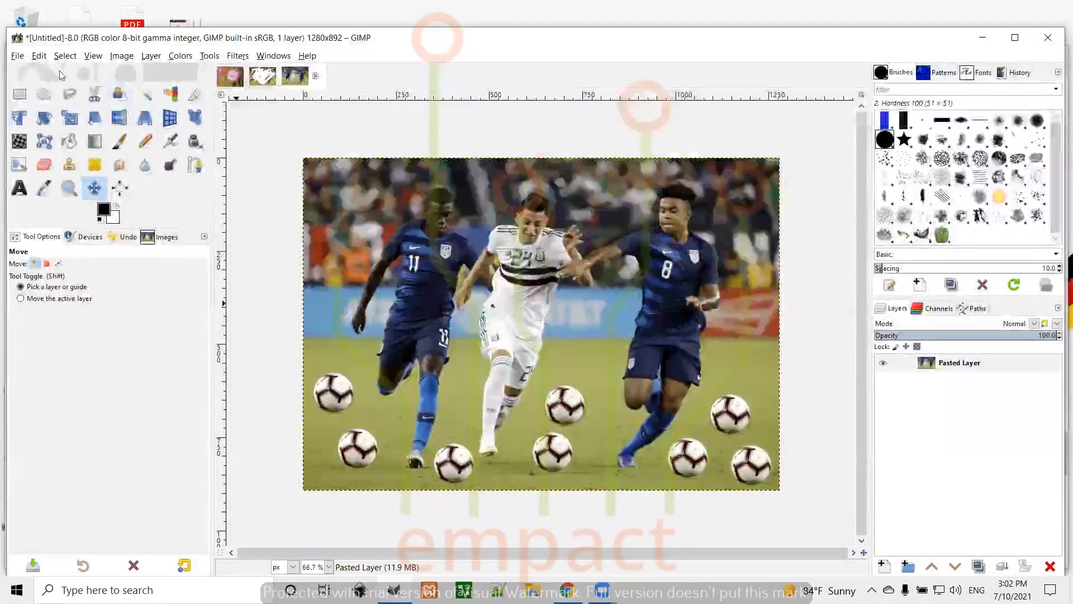
pyautogui.click(18, 55)
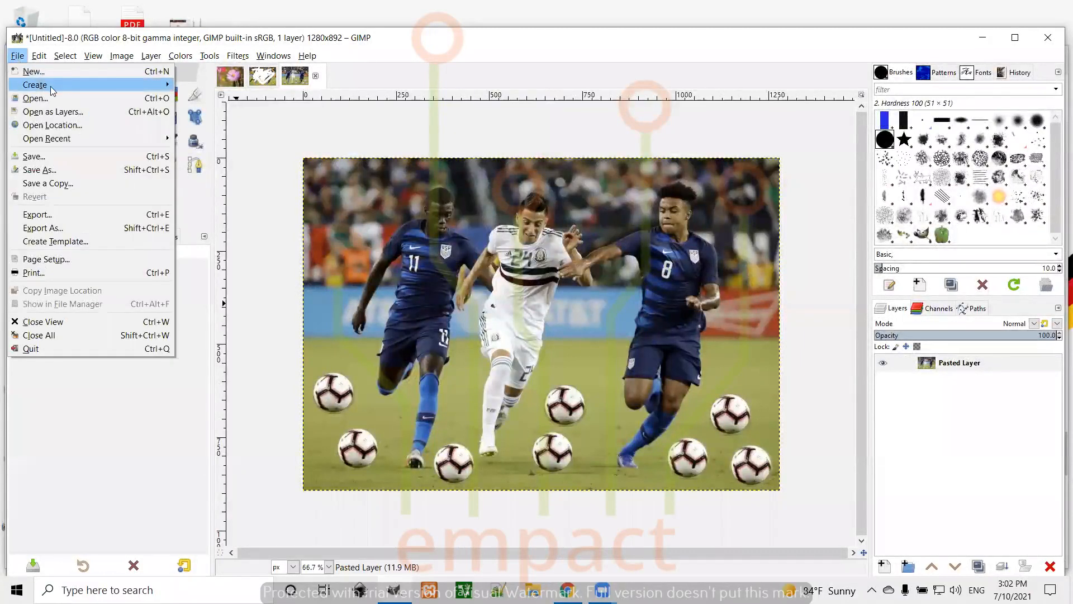
pyautogui.moveTo(54, 90)
pyautogui.click(217, 84)
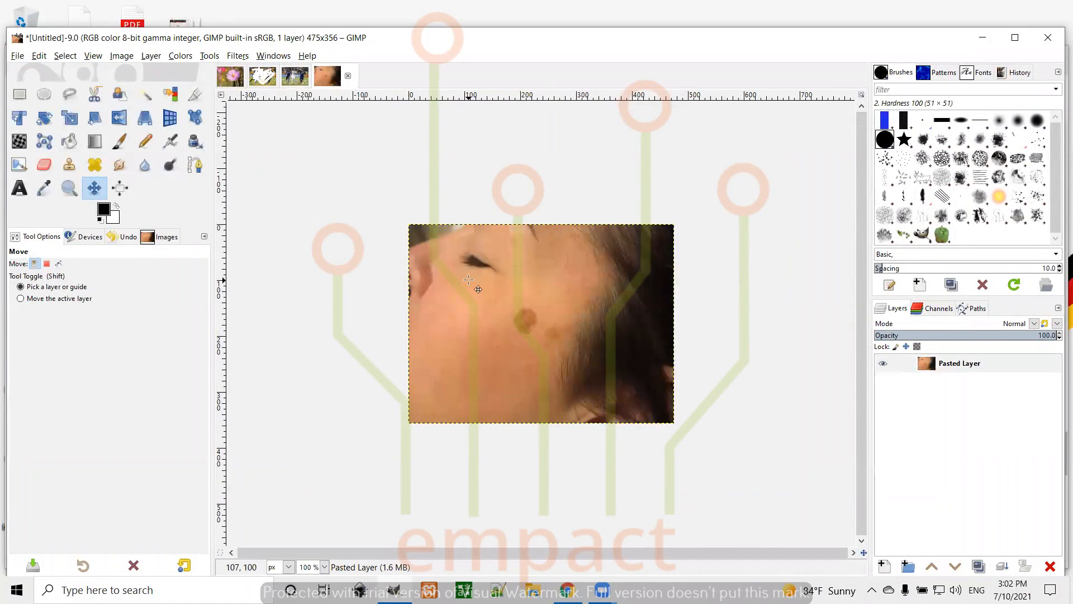
pyautogui.scroll(3, 469, 280)
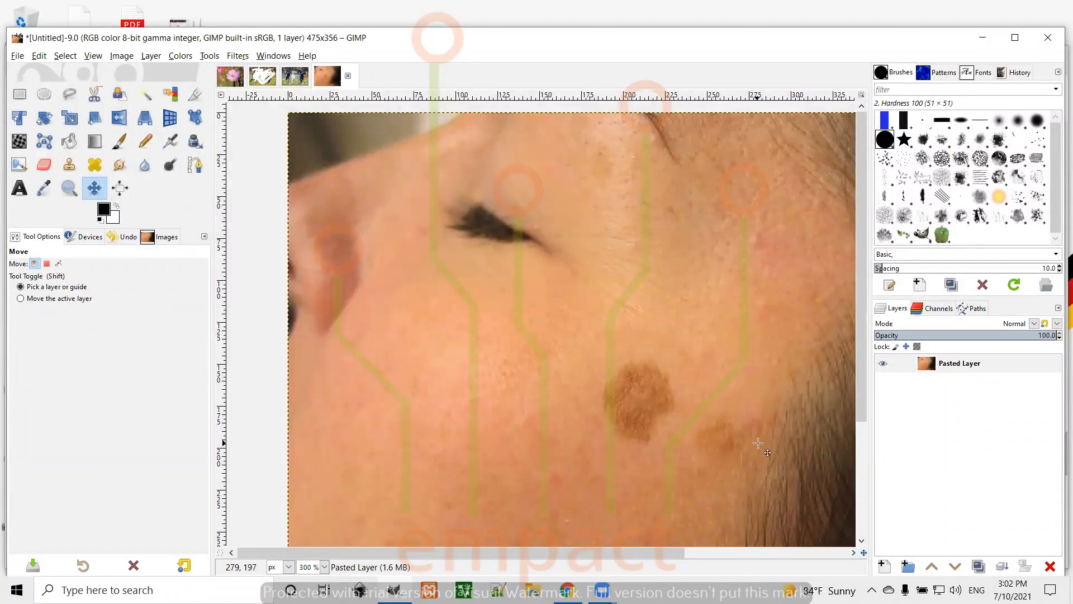
pyautogui.moveTo(484, 311); pyautogui.dragTo(467, 285)
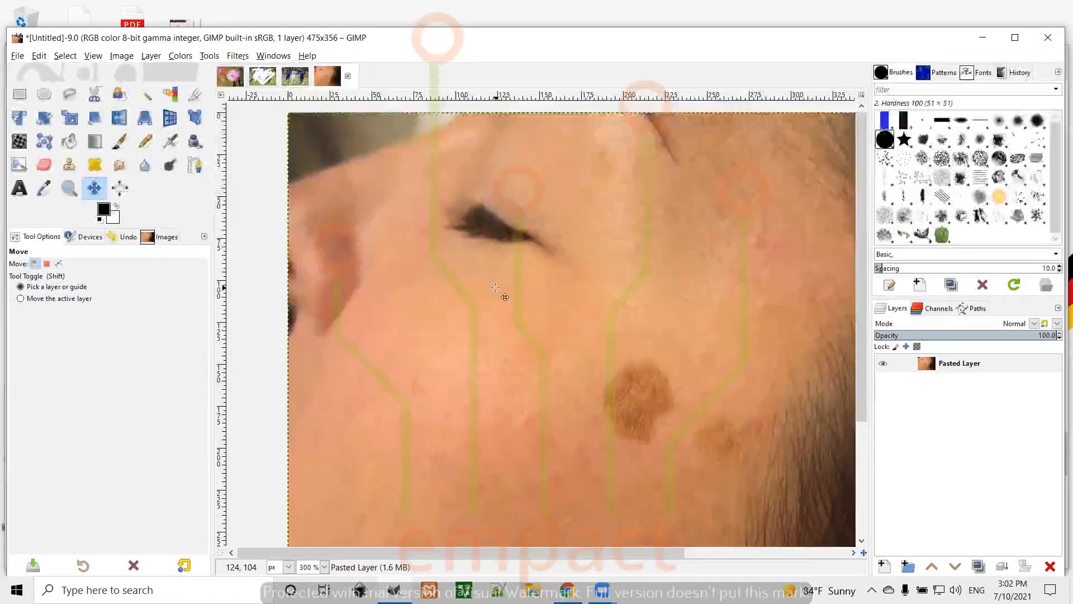
# - Set up the Clone tool with a brush size of 58 for the brown spot on the face
pyautogui.hscroll(4, 496, 288)
pyautogui.hscroll(-3, 495, 288)
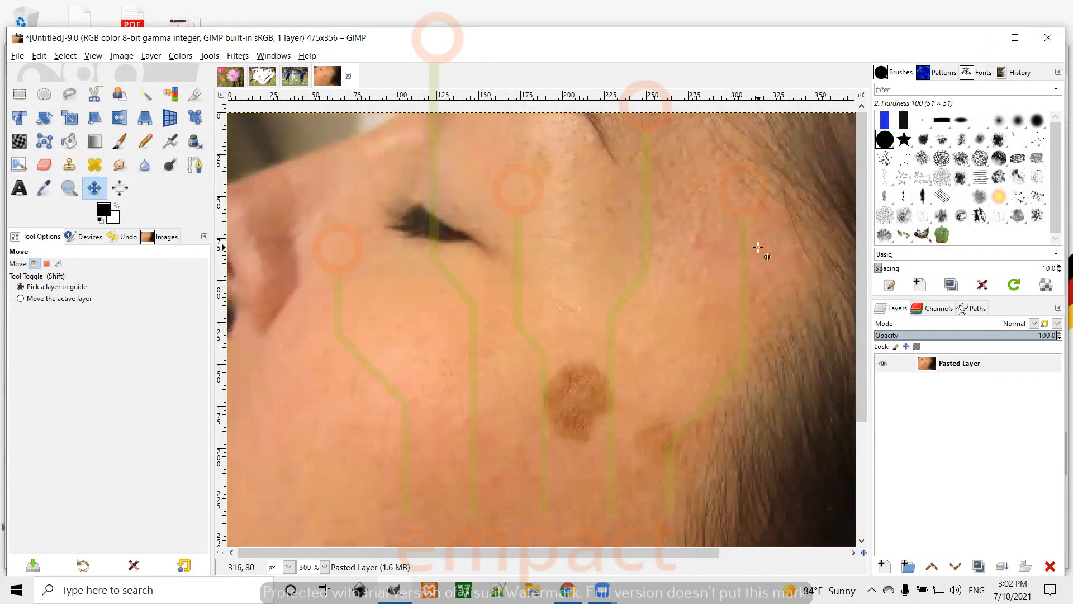
pyautogui.click(69, 164)
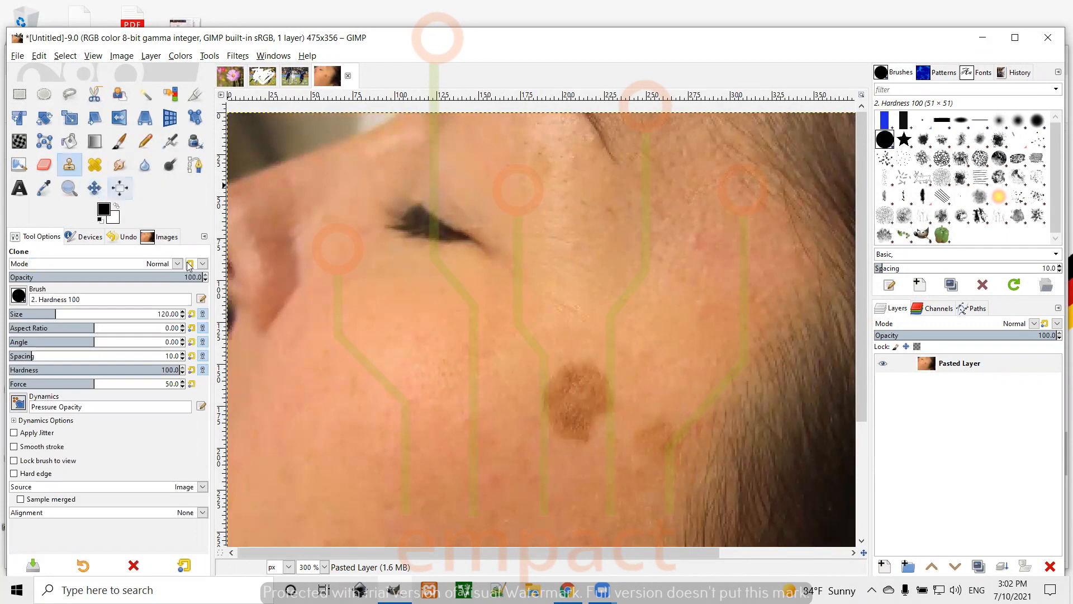
pyautogui.moveTo(55, 318); pyautogui.dragTo(37, 318)
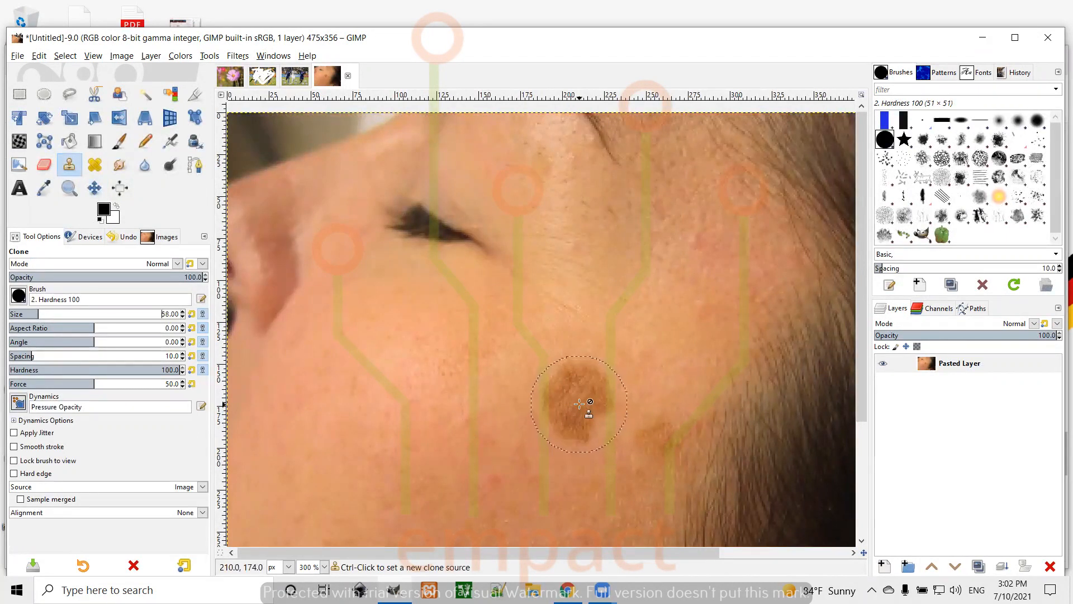
# - Try to cover the large brown spot with cheek skin using the Clone tool, and undo the attempt
pyautogui.click(442, 395)
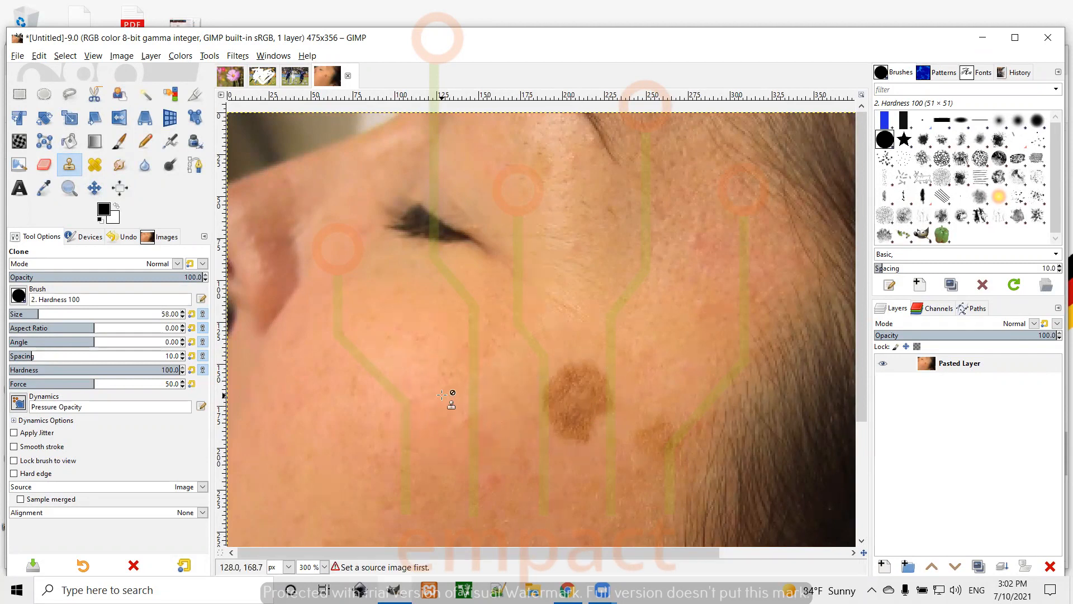
pyautogui.keyDown('ctrl'); pyautogui.click(442, 395); pyautogui.keyUp('ctrl')
pyautogui.click(577, 401)
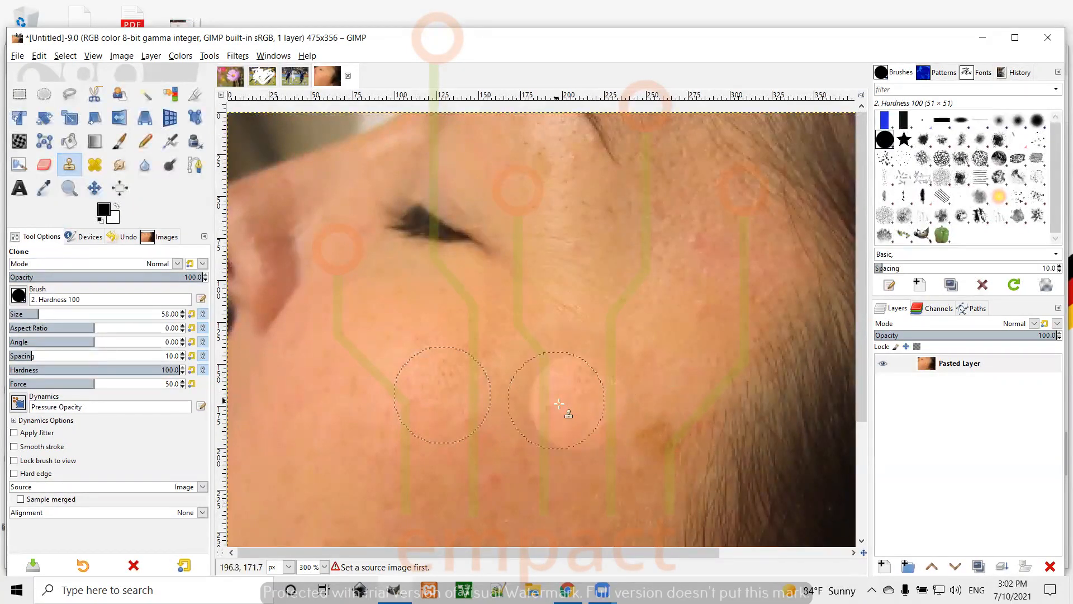
pyautogui.scroll(-2, 684, 355)
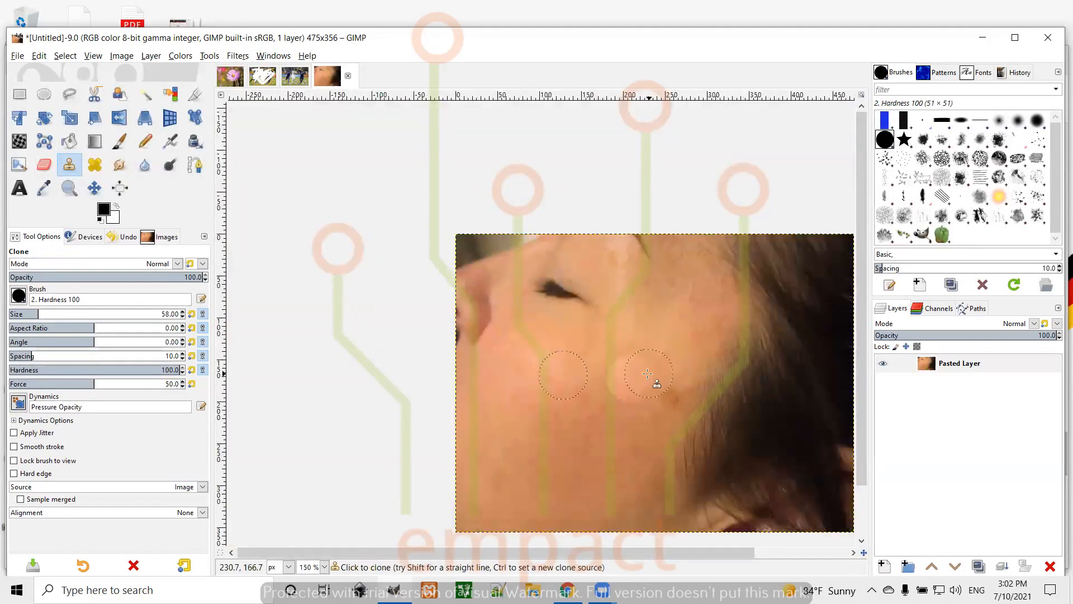
pyautogui.moveTo(640, 381)
pyautogui.mouseDown()
pyautogui.moveTo(637, 394)
pyautogui.moveTo(664, 378)
pyautogui.mouseUp()
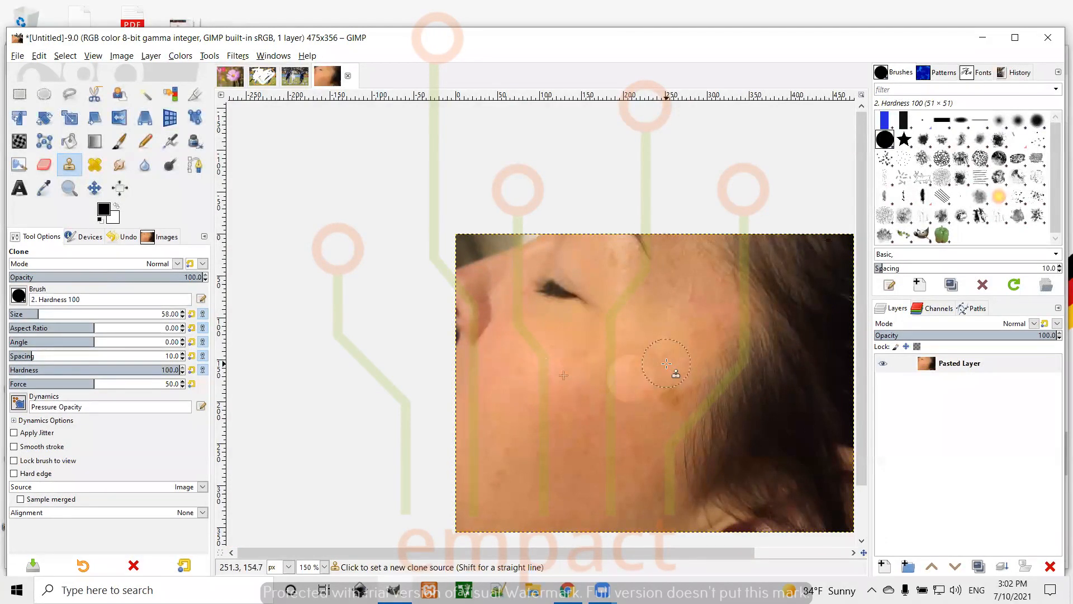
pyautogui.hotkey('ctrl', 'z')
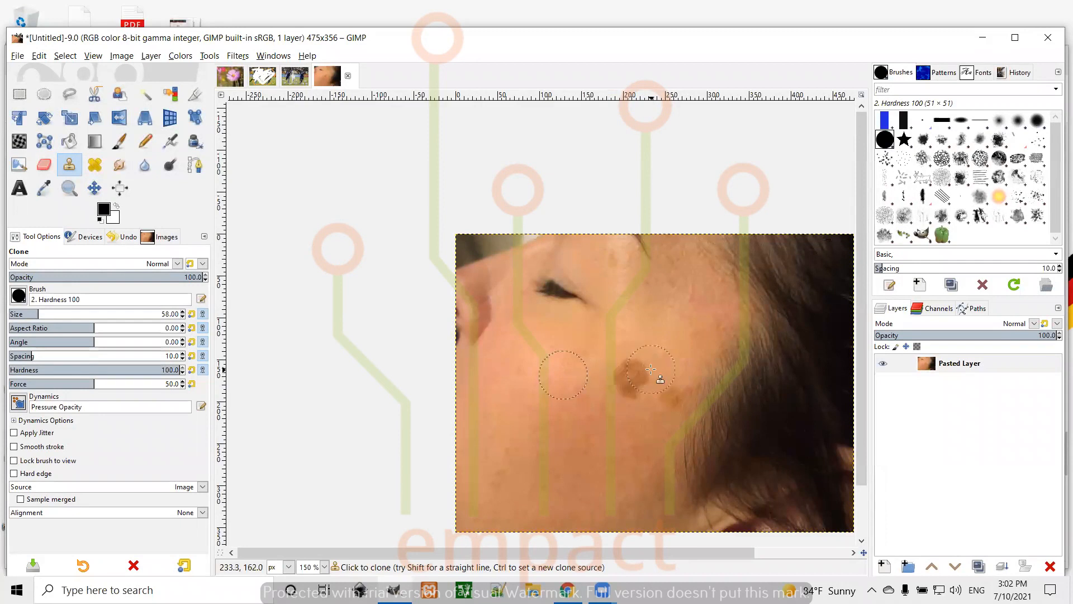
pyautogui.click(101, 194)
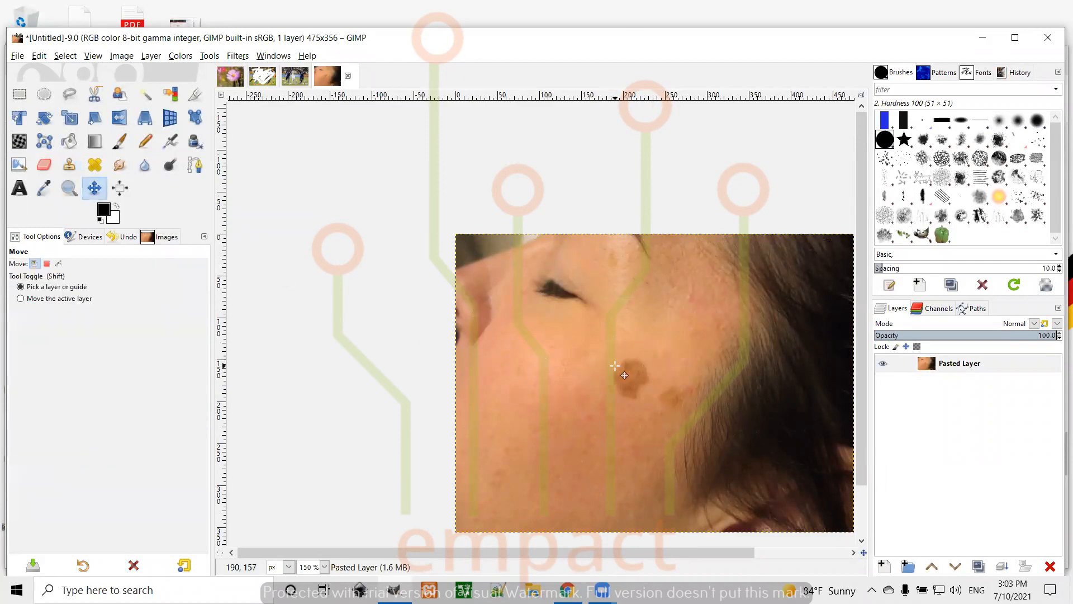
pyautogui.moveTo(672, 362)
pyautogui.mouseDown()
pyautogui.moveTo(647, 350)
pyautogui.moveTo(664, 356)
pyautogui.mouseUp()
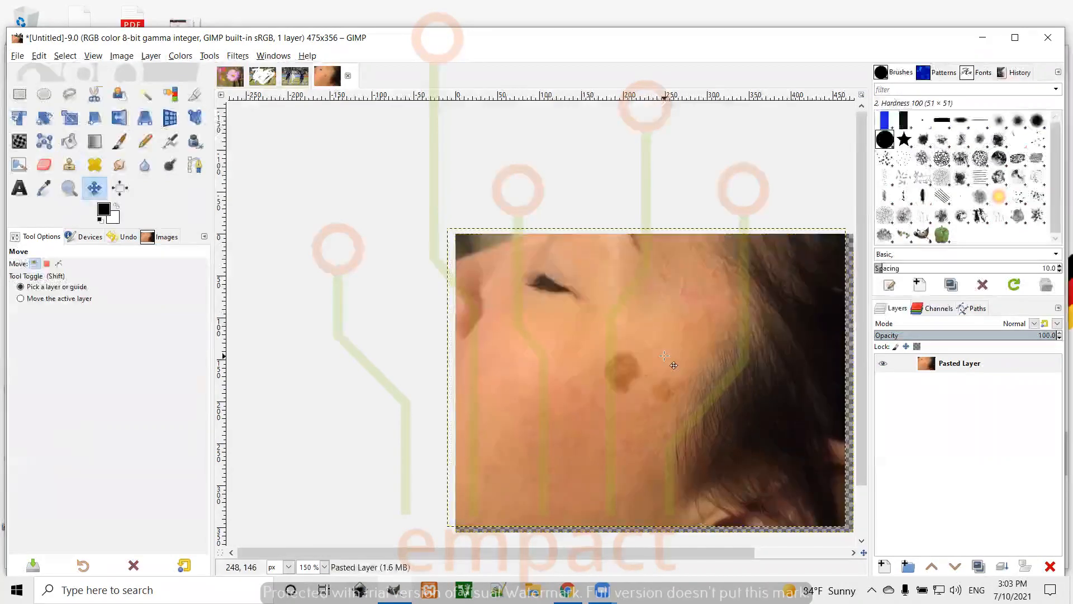
pyautogui.hotkey('ctrl', 'z')
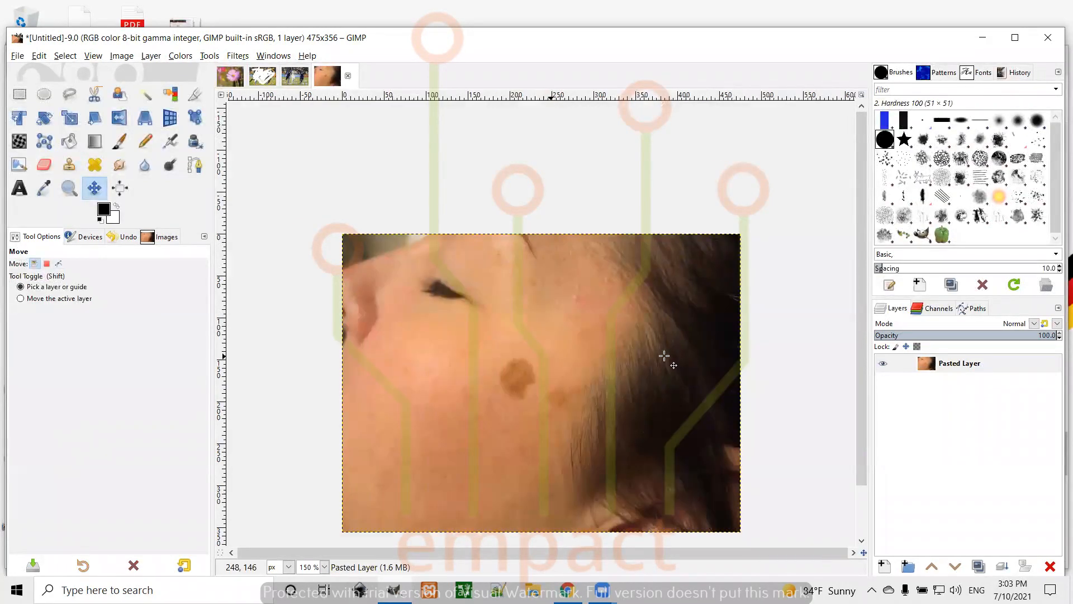
# - Remove the large brown spot and the smaller spot beside it with the Healing tool, using clear cheek skin as the heal source
pyautogui.keyDown('ctrl'); pyautogui.scroll(2, 664, 356); pyautogui.keyUp('ctrl')
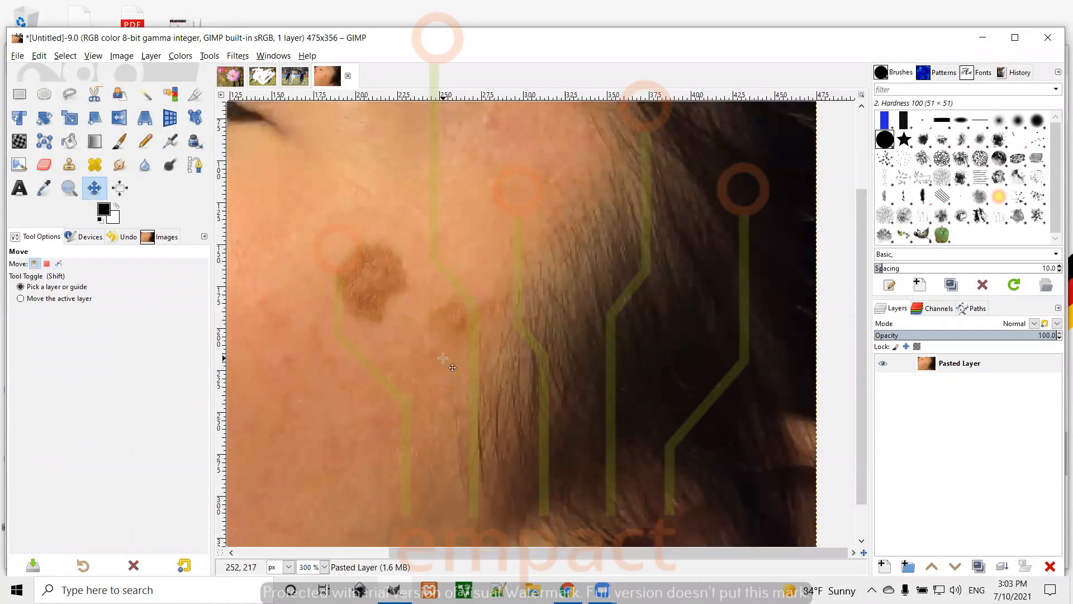
pyautogui.hscroll(-4, 443, 358)
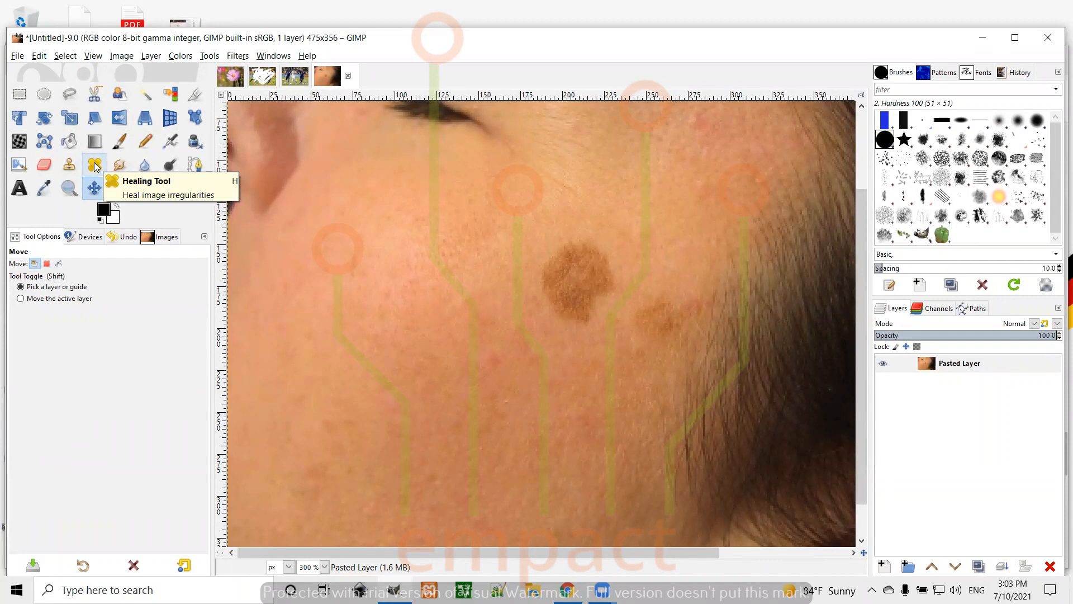
pyautogui.click(95, 165)
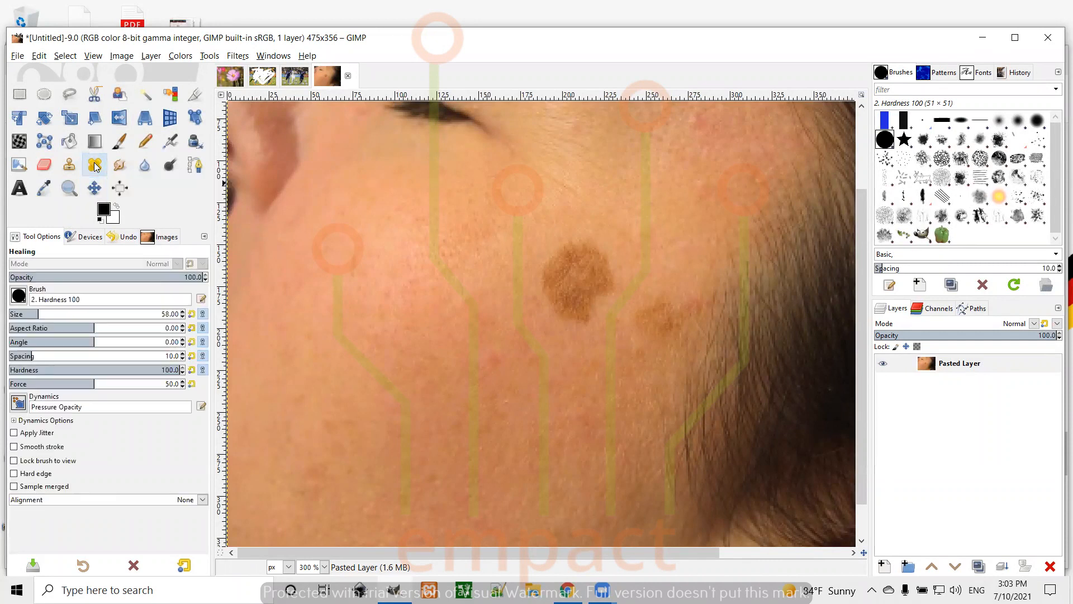
pyautogui.keyDown('ctrl'); pyautogui.click(429, 288); pyautogui.keyUp('ctrl')
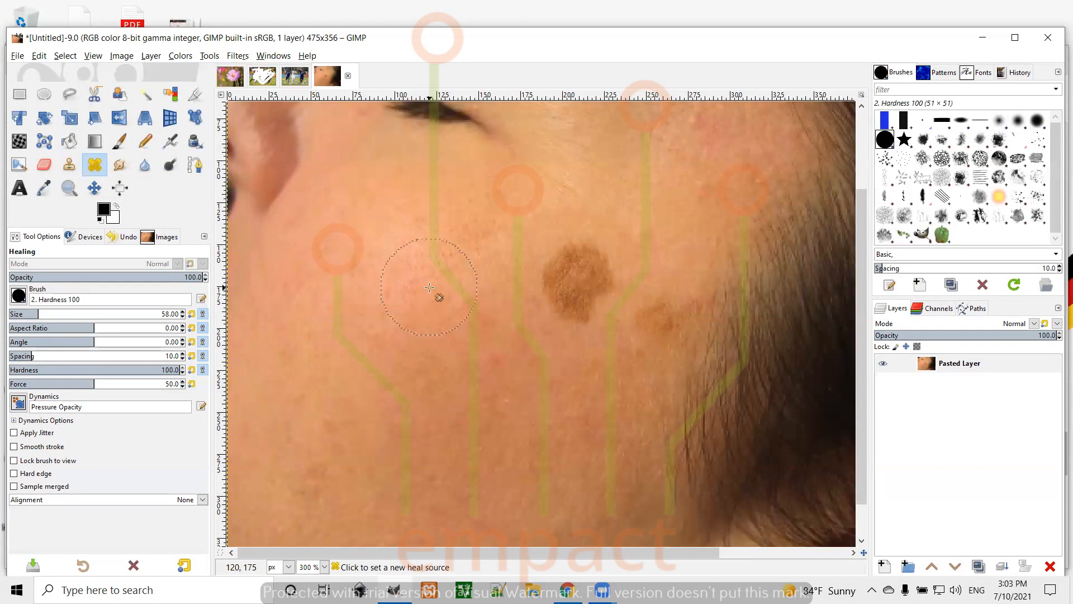
pyautogui.click(575, 279)
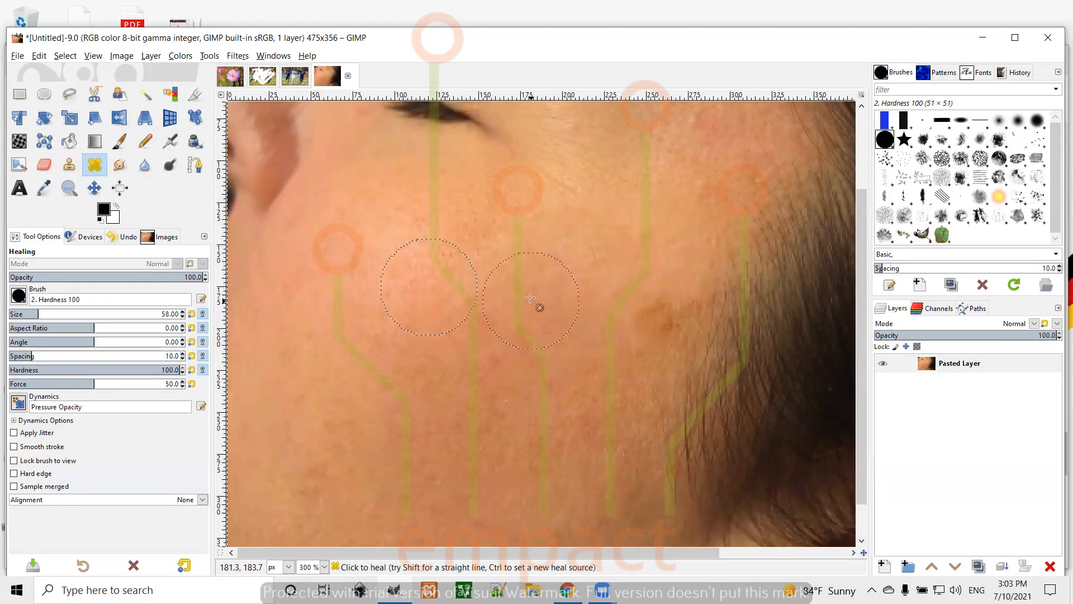
pyautogui.click(638, 311)
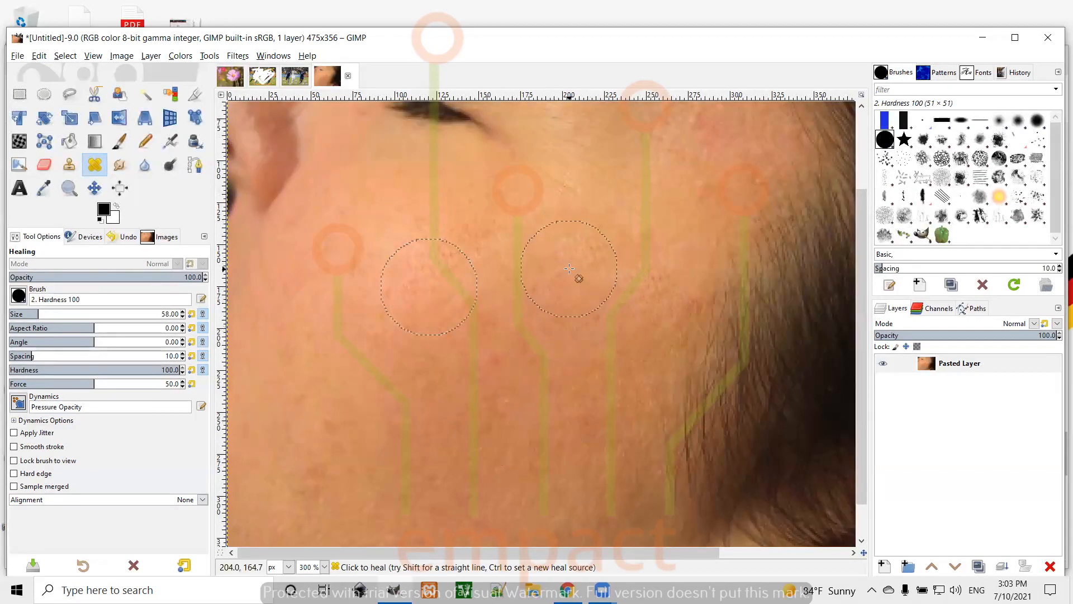
# - Examine the healed cheek and the skin around the eye at 150 % and 300 % zoom
pyautogui.click(69, 187)
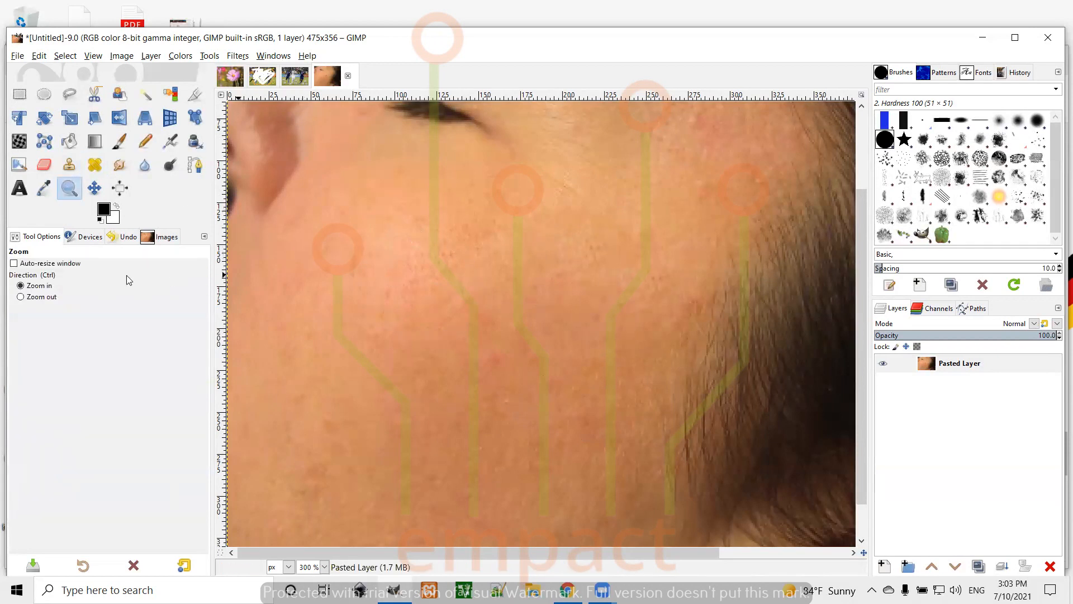
pyautogui.click(22, 296)
pyautogui.click(440, 313)
pyautogui.click(440, 313)
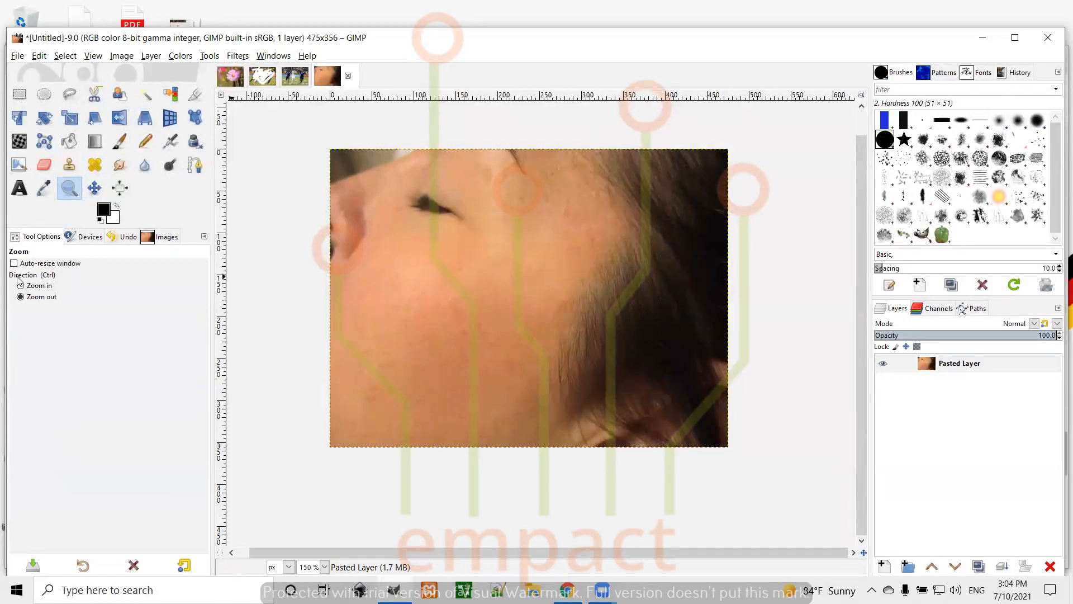
pyautogui.click(33, 286)
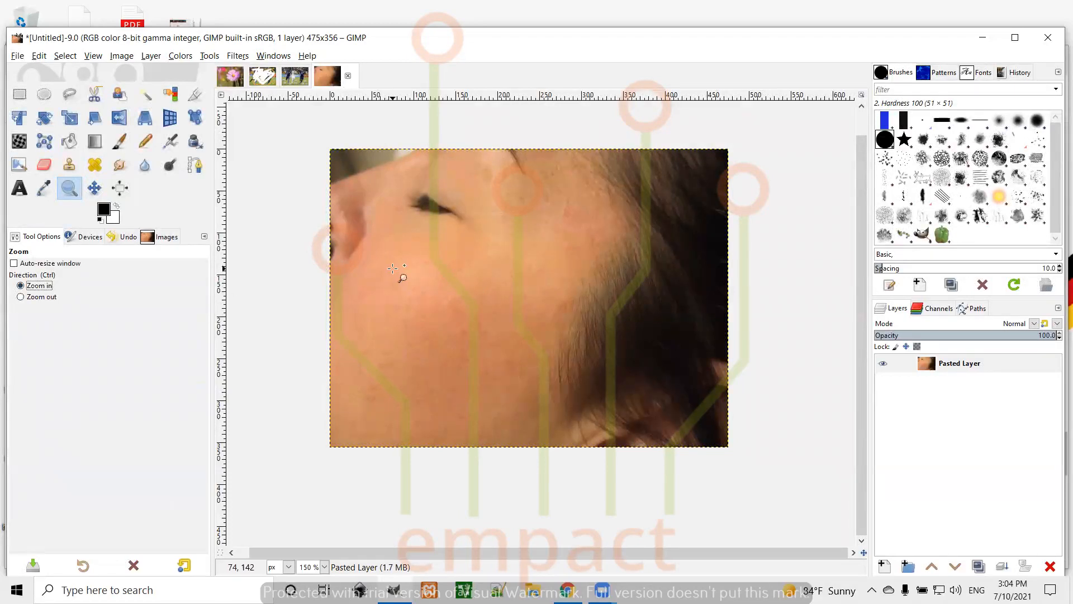
pyautogui.click(558, 277)
pyautogui.click(557, 277)
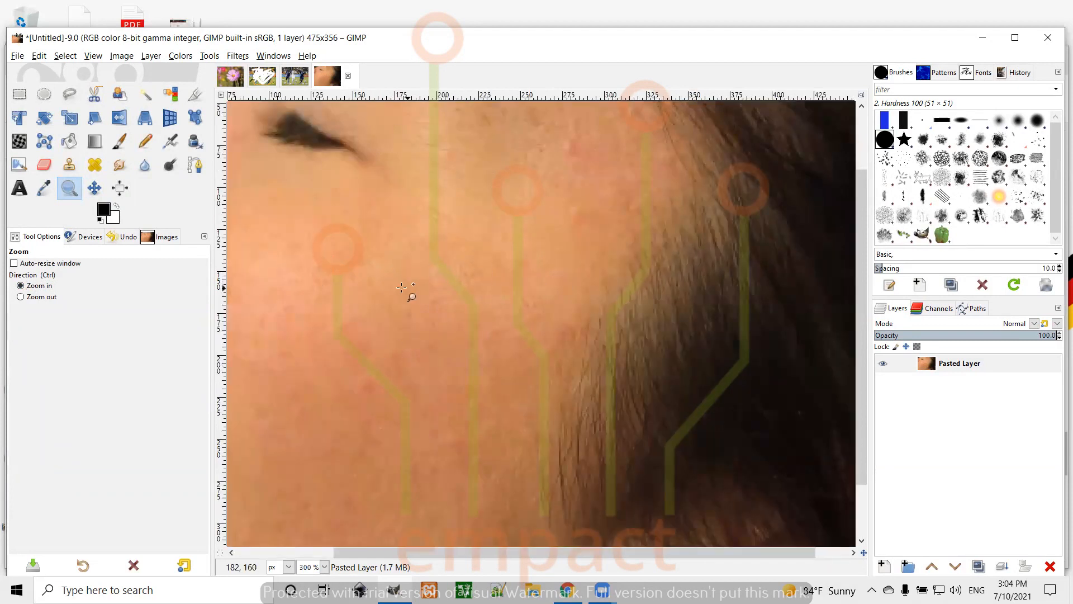
pyautogui.click(94, 189)
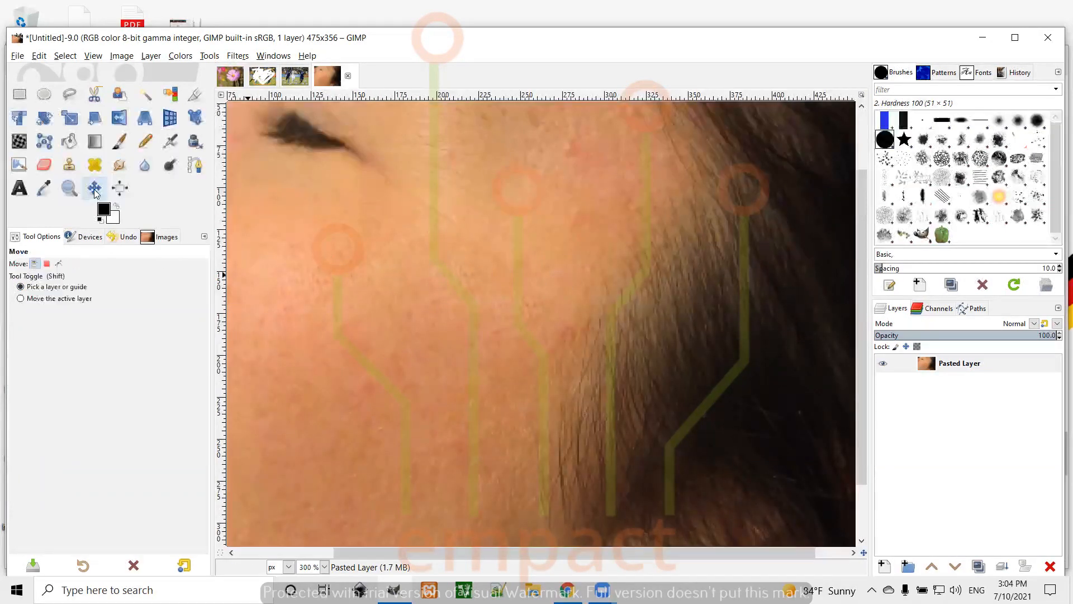
pyautogui.scroll(-2, 496, 289)
pyautogui.scroll(2, 491, 288)
pyautogui.hscroll(-3, 359, 278)
pyautogui.scroll(2, 359, 278)
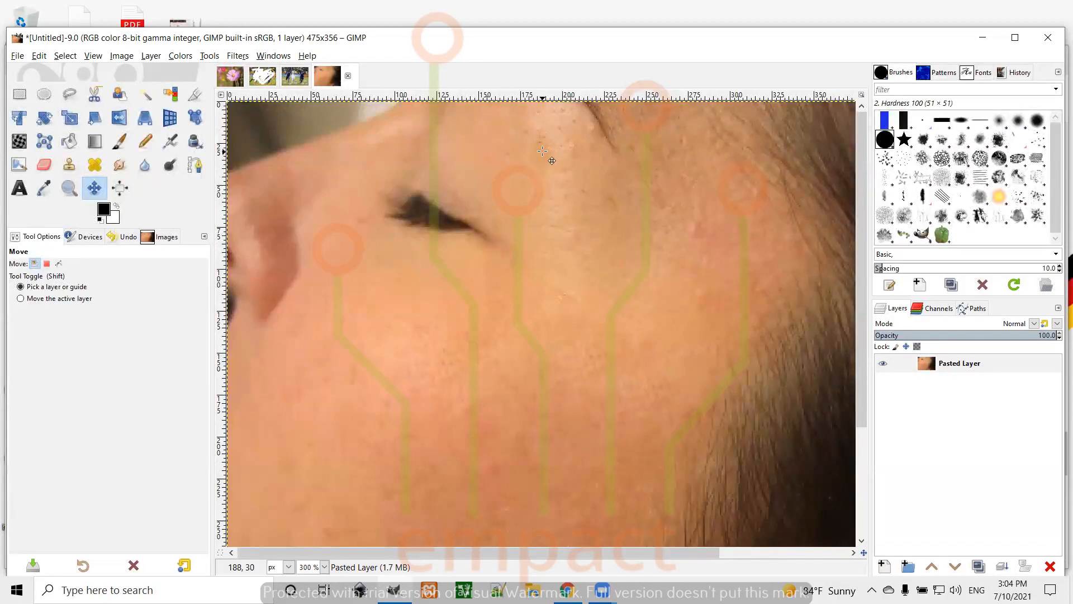
# - Set up the Smudge tool with a brush size of 10 for smoothing the skin around the eye
pyautogui.click(119, 166)
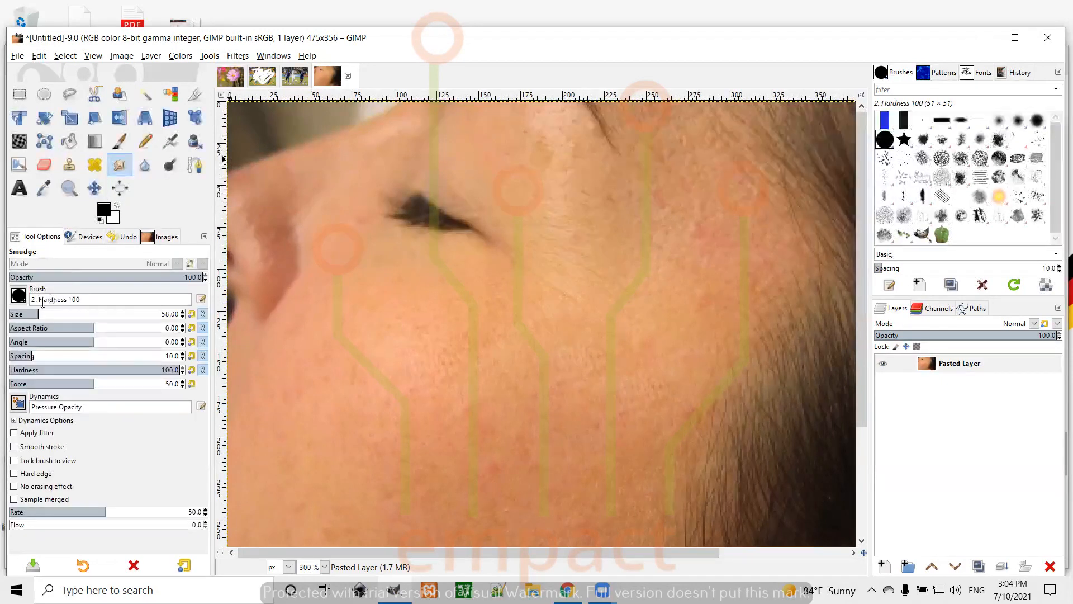
pyautogui.moveTo(37, 322); pyautogui.dragTo(25, 316)
pyautogui.moveTo(24, 316); pyautogui.dragTo(20, 314)
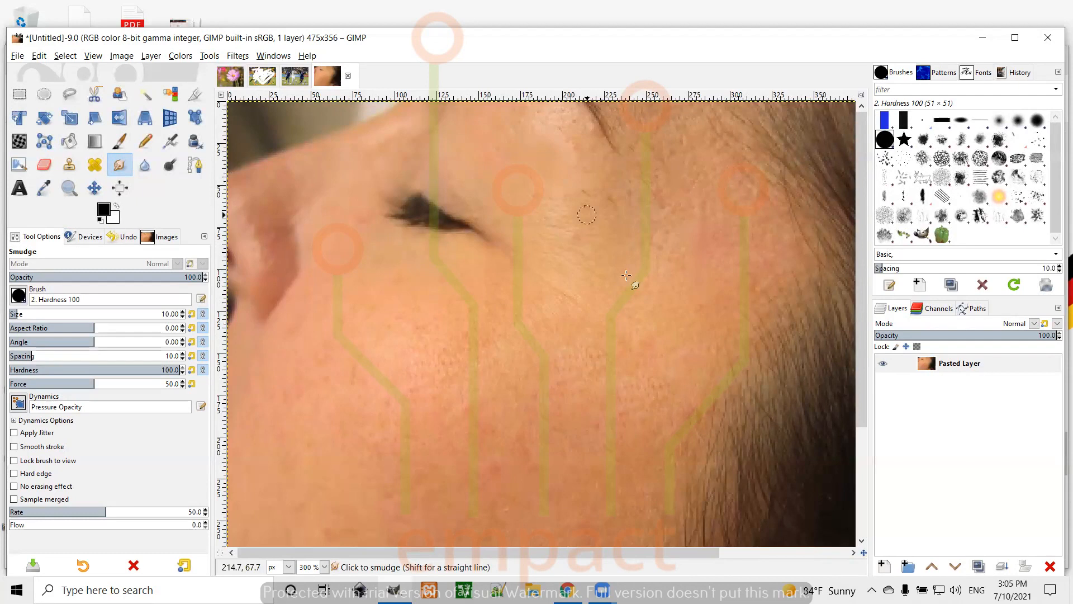
# - Examine the smudged face at 100 % zoom and closer up at 200 %
pyautogui.click(72, 186)
pyautogui.click(52, 302)
pyautogui.click(629, 284)
pyautogui.click(629, 283)
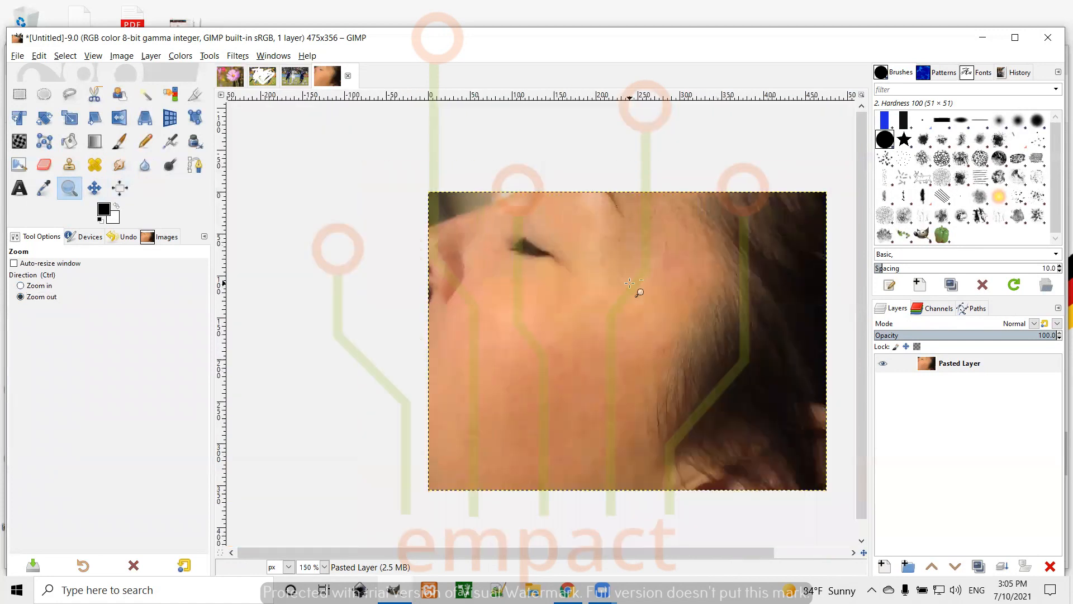
pyautogui.click(629, 283)
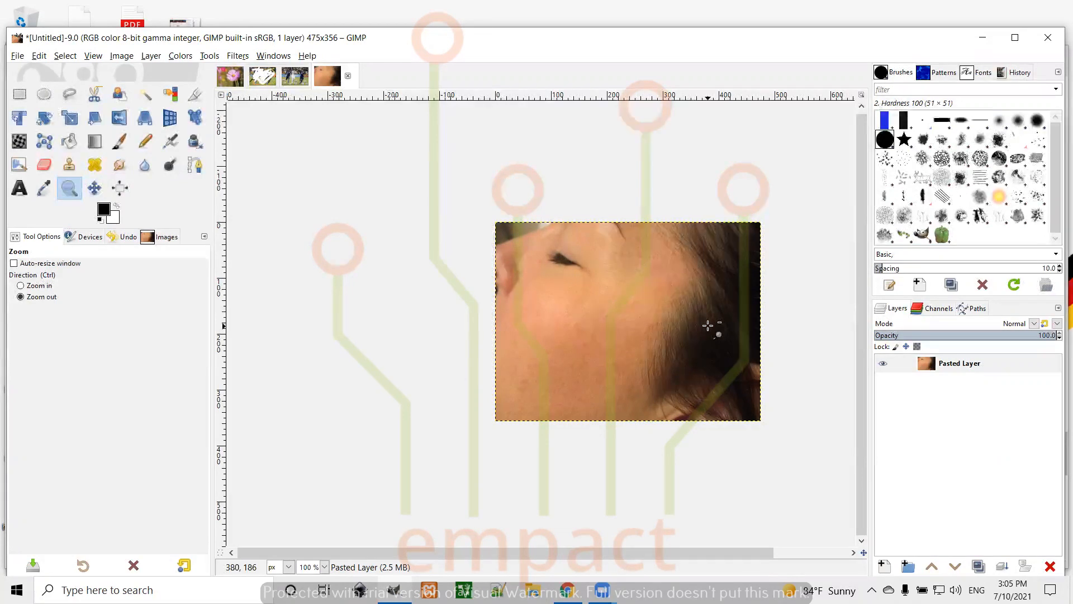
pyautogui.click(33, 285)
pyautogui.click(638, 289)
pyautogui.click(638, 288)
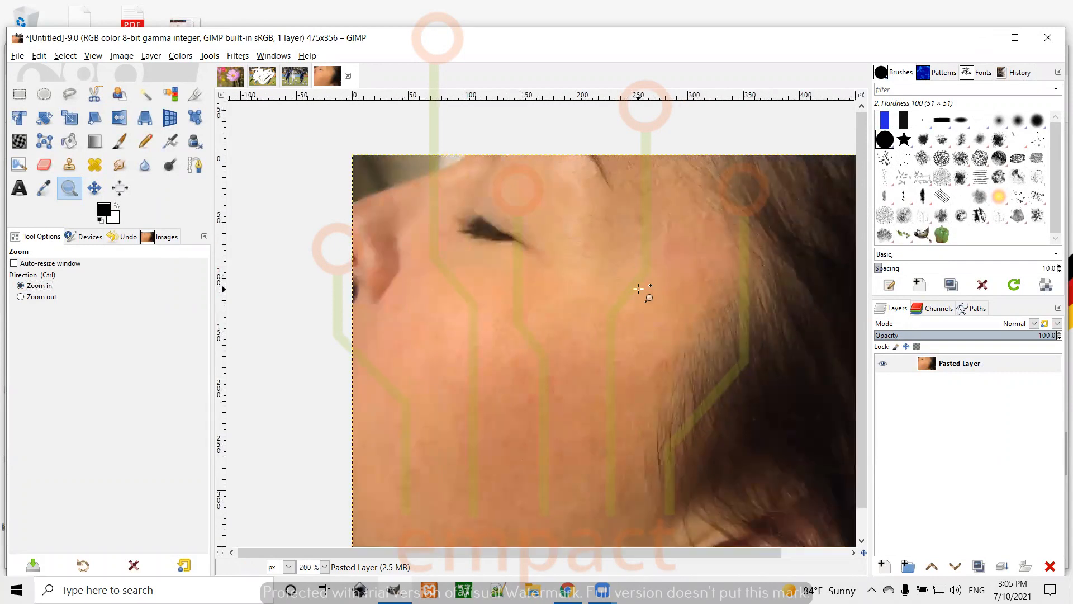
pyautogui.click(94, 188)
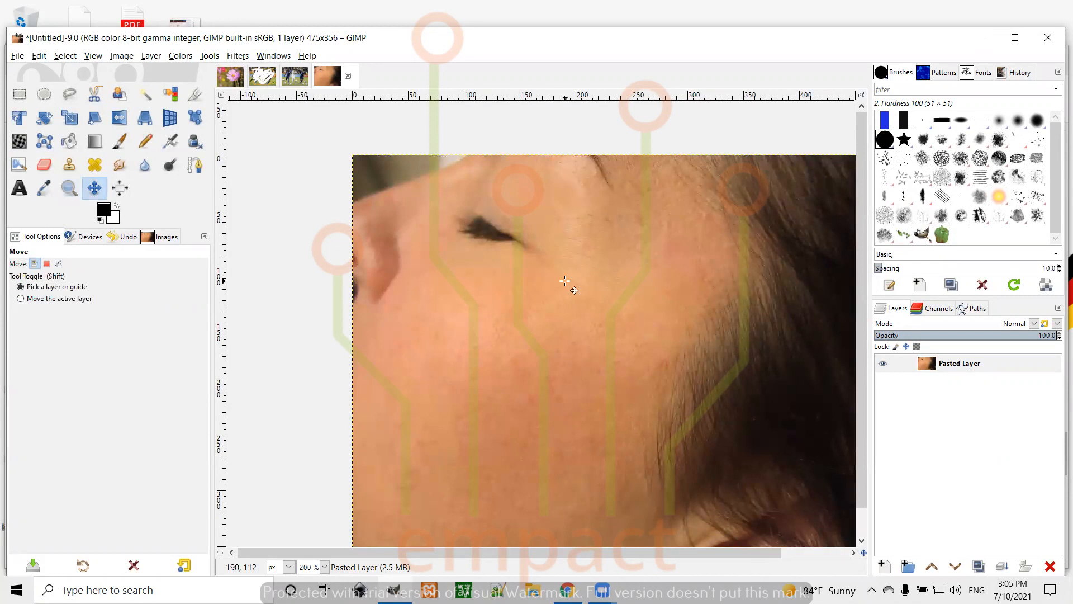
pyautogui.hscroll(2, 564, 281)
pyautogui.scroll(-1, 564, 280)
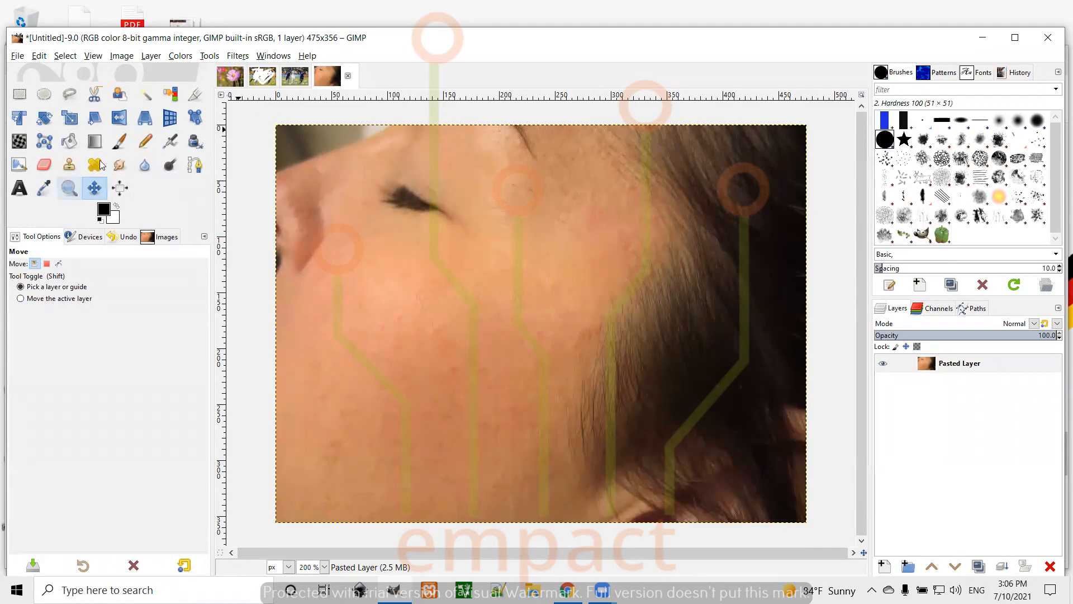
# - Set the Smudge brush size to 5 and smudge the small marks on the skin between the eye and the hairline
pyautogui.click(120, 165)
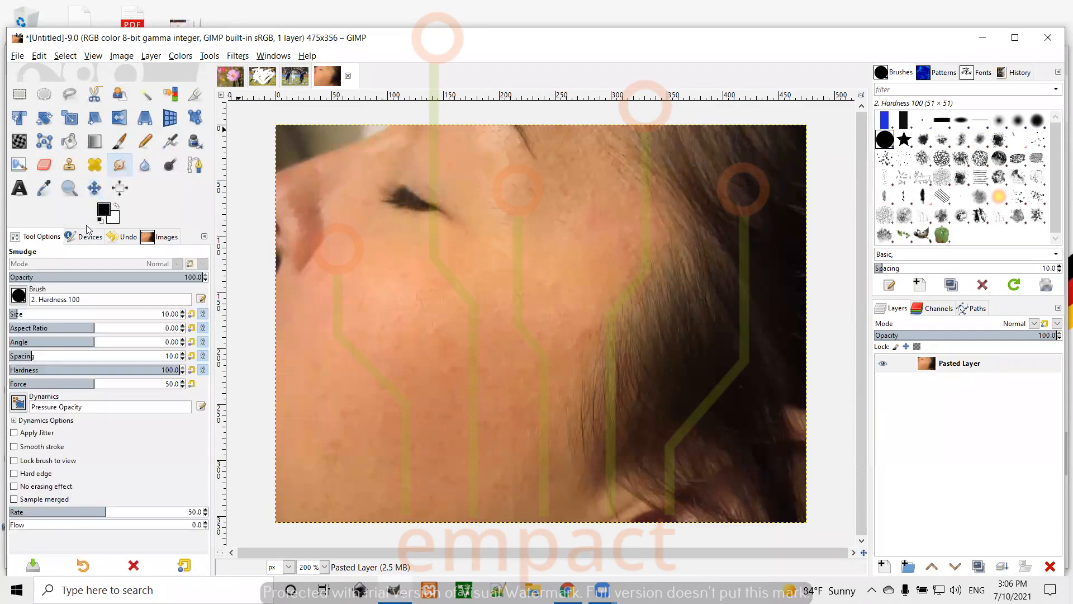
pyautogui.click(183, 312)
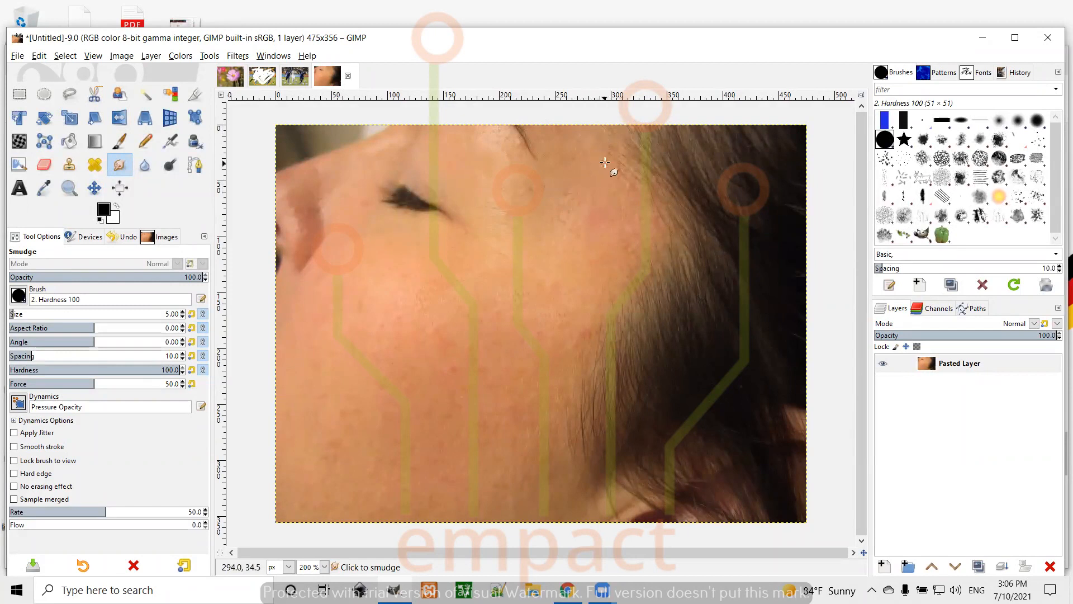
pyautogui.moveTo(526, 181); pyautogui.dragTo(525, 176)
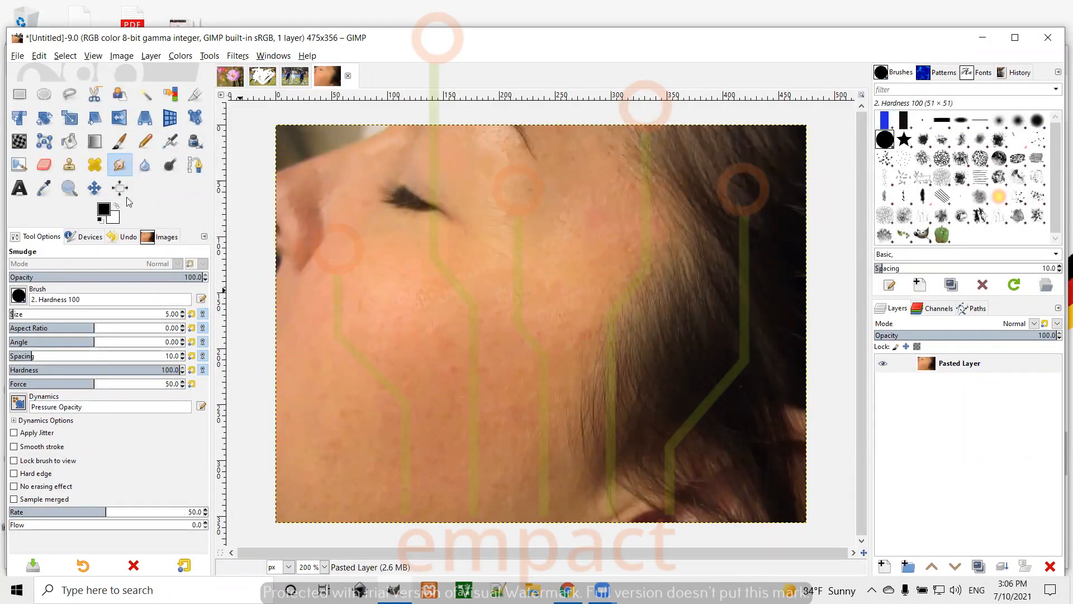
pyautogui.click(94, 189)
pyautogui.scroll(-1, 568, 328)
pyautogui.scroll(2, 568, 329)
pyautogui.scroll(-2, 568, 329)
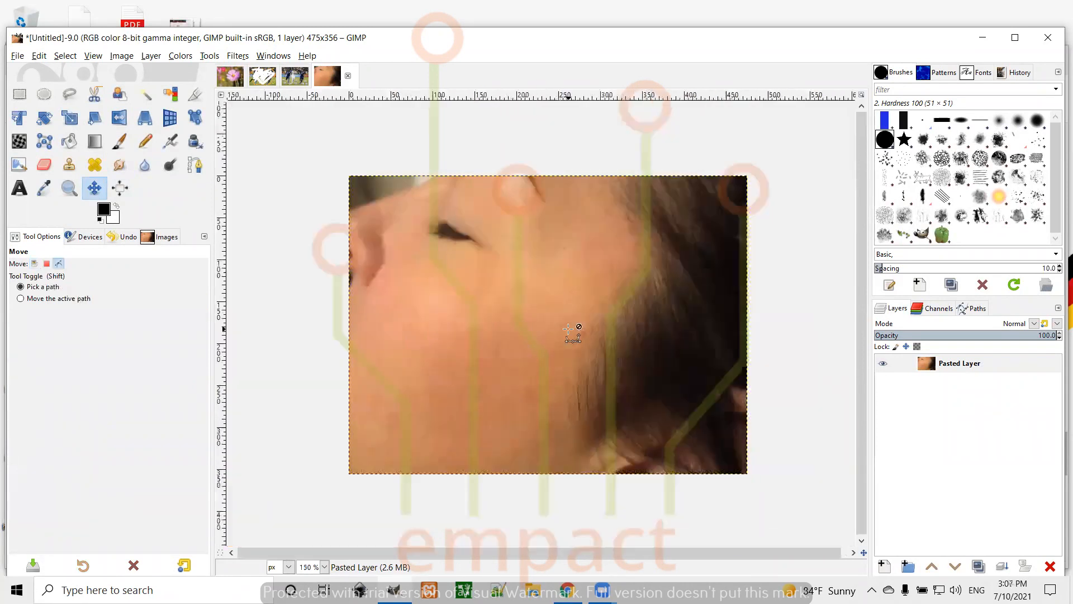
pyautogui.scroll(2, 568, 328)
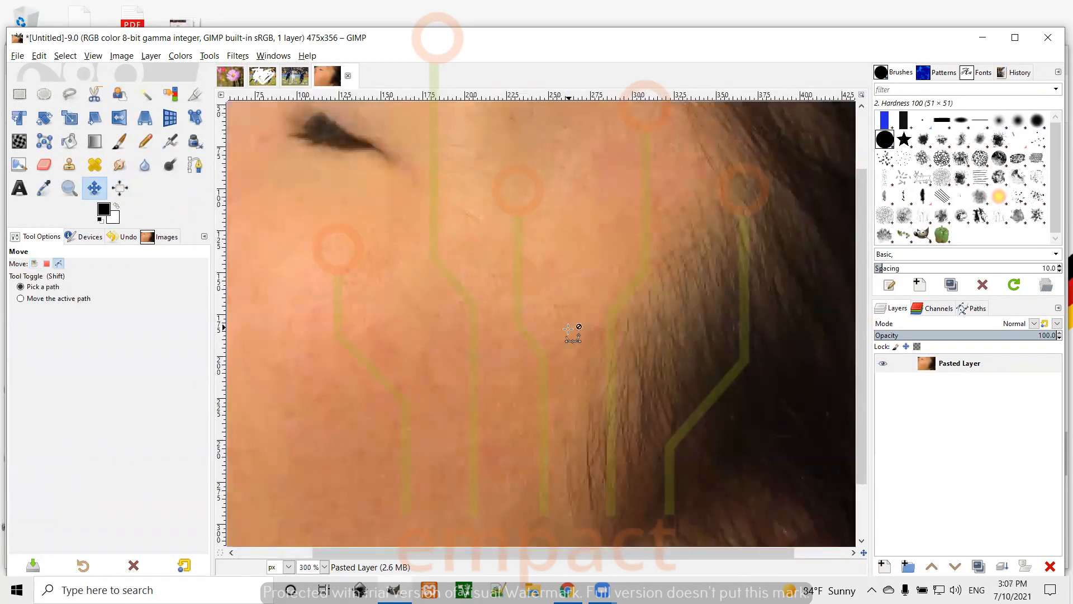
# - Select the eye-and-nose side of the face over the picture's full height with a rectangle about 197 × 367 px
pyautogui.scroll(-1, 567, 329)
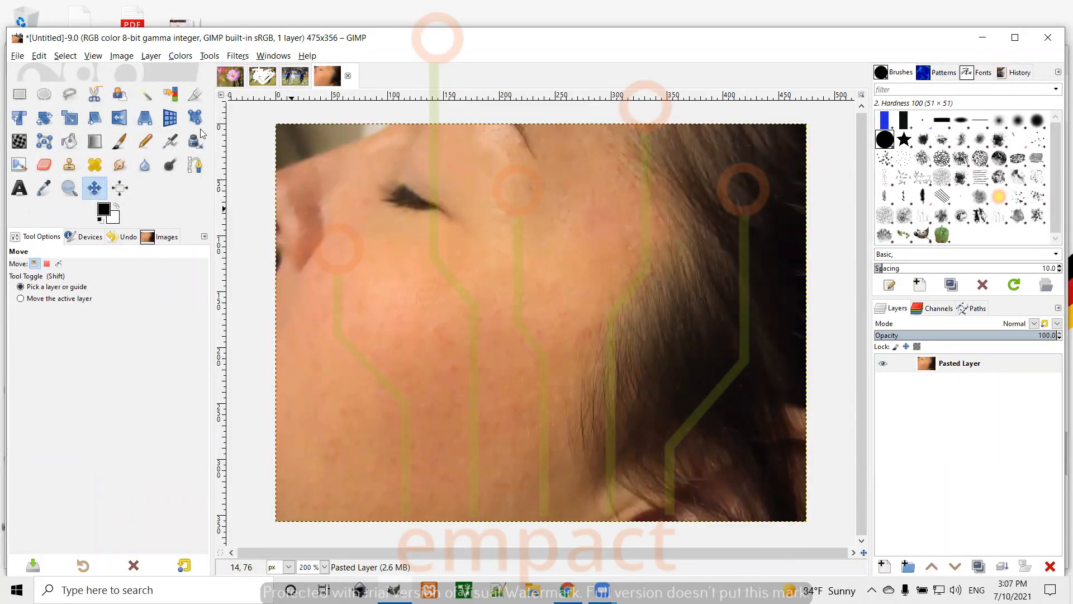
pyautogui.click(20, 94)
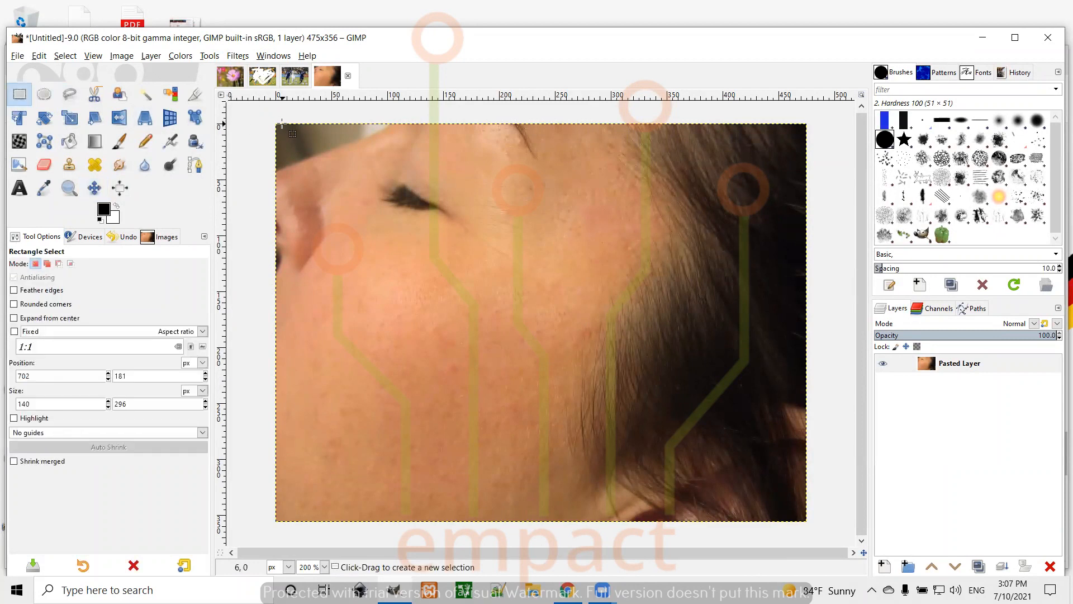
pyautogui.moveTo(270, 119); pyautogui.dragTo(440, 273)
pyautogui.moveTo(439, 318); pyautogui.dragTo(490, 528)
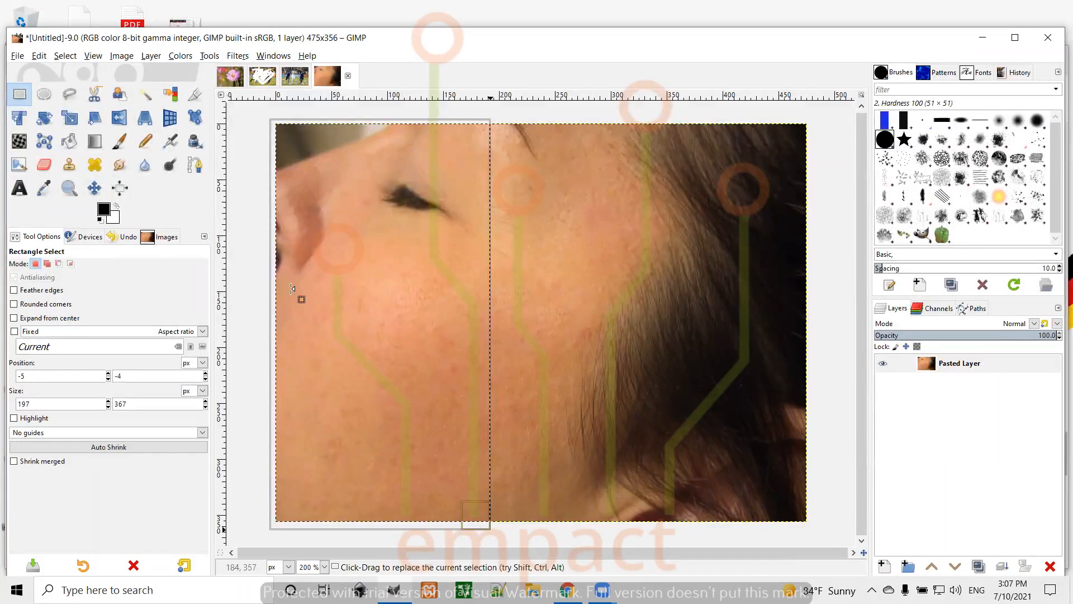
# - Lighten the selected part of the face with the Dodge tool at a brush size of 228
pyautogui.click(171, 165)
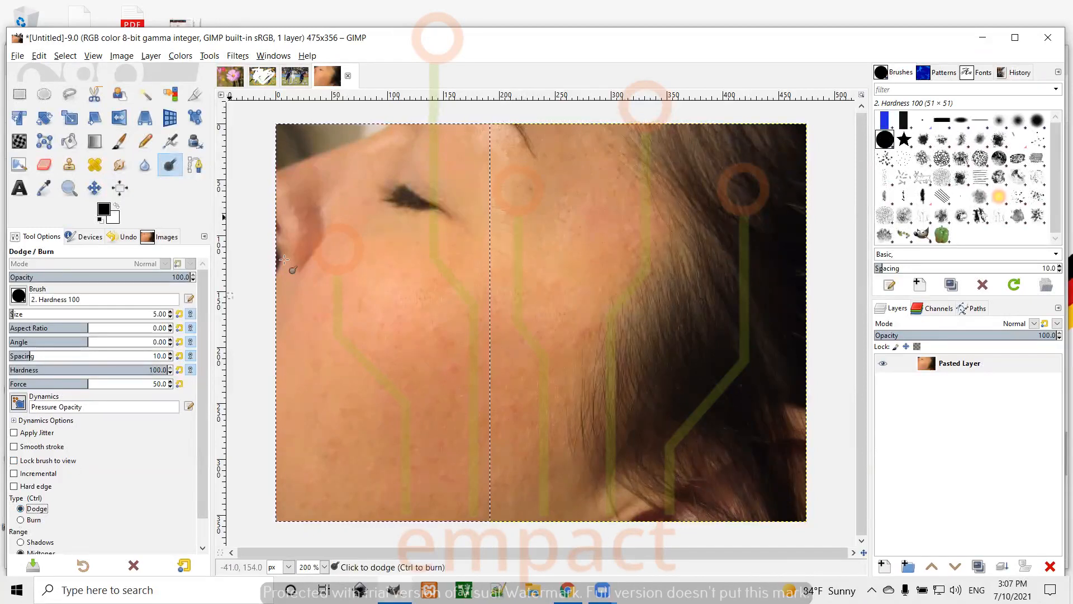
pyautogui.moveTo(12, 314); pyautogui.dragTo(74, 314)
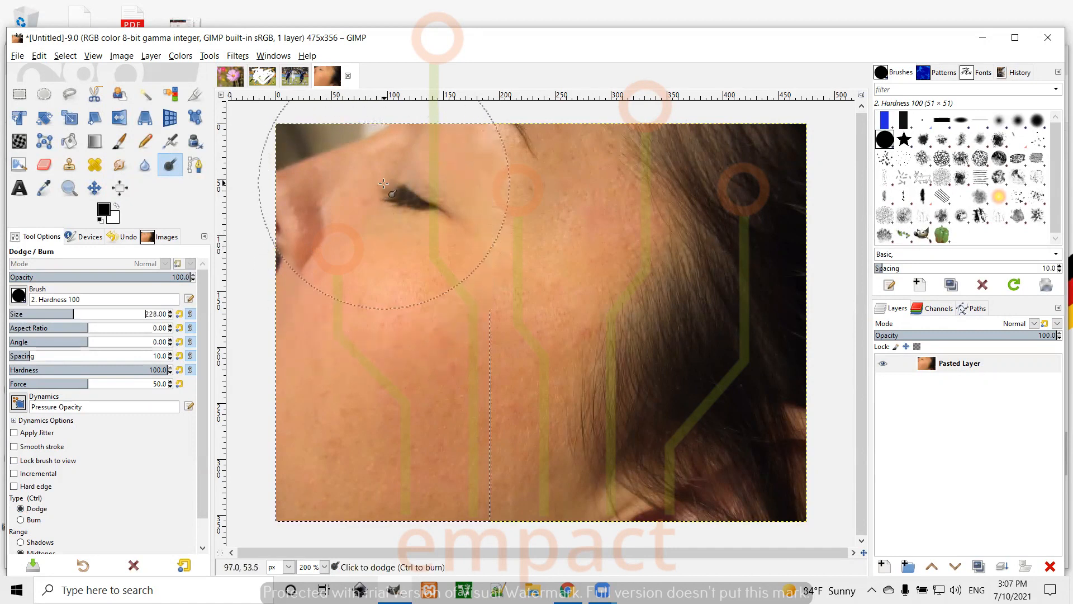
pyautogui.moveTo(364, 261)
pyautogui.mouseDown()
pyautogui.moveTo(377, 439)
pyautogui.moveTo(398, 484)
pyautogui.moveTo(302, 278)
pyautogui.moveTo(342, 227)
pyautogui.moveTo(320, 280)
pyautogui.mouseUp()
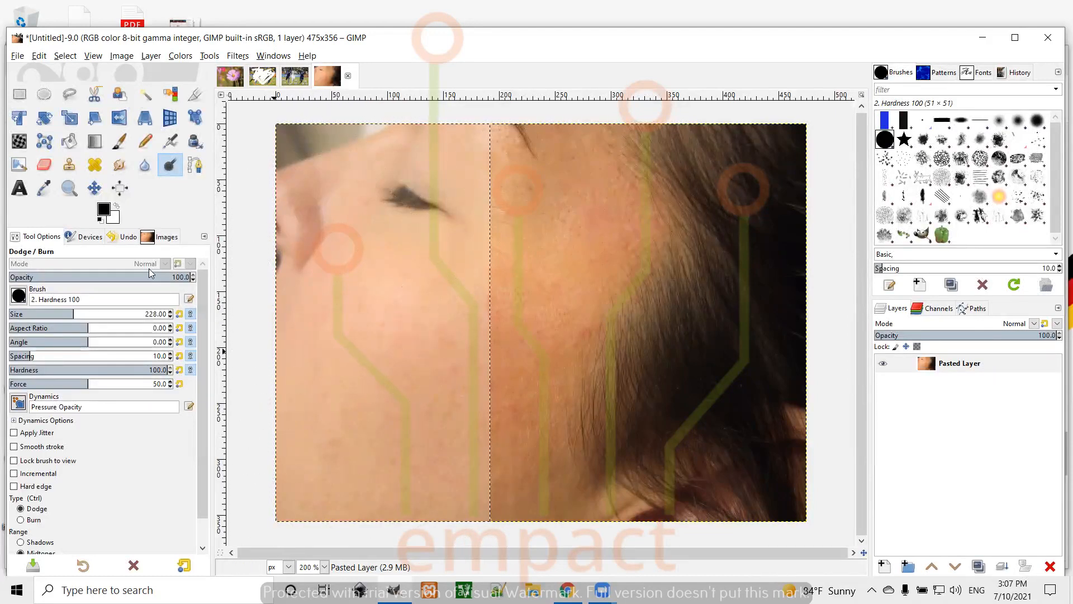
pyautogui.click(94, 188)
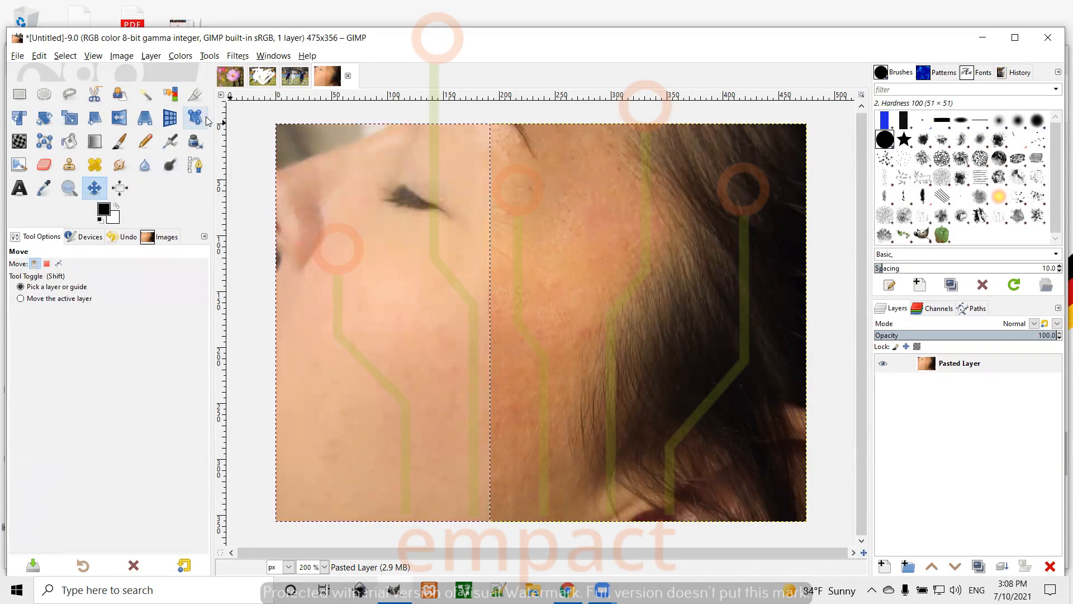
# - Outline the hair with a Free Select polygon that follows the hairline and the picture's outer edges
pyautogui.click(69, 96)
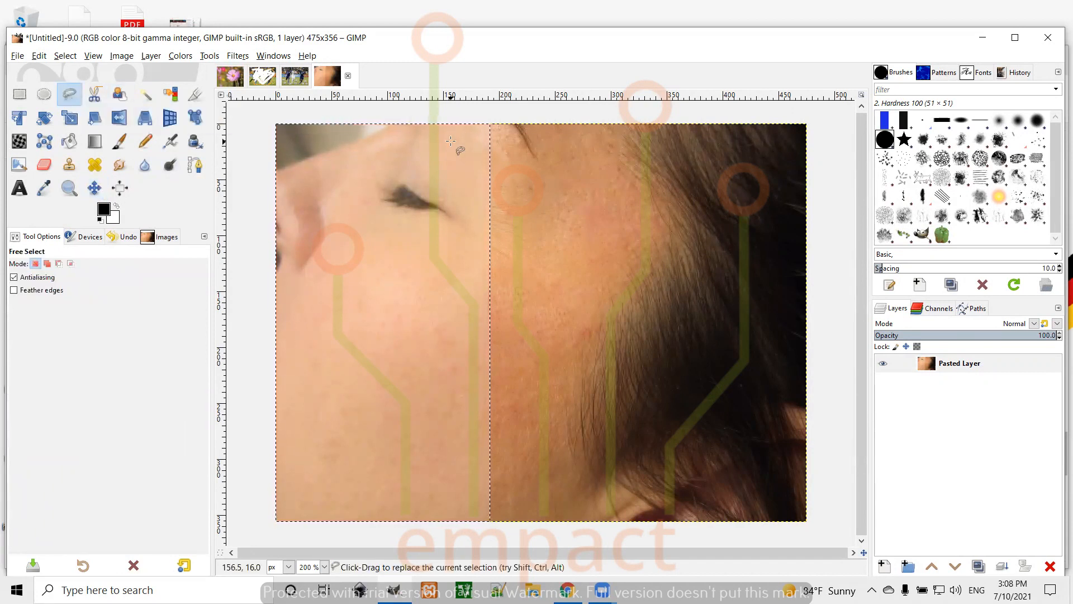
pyautogui.click(624, 125)
pyautogui.click(631, 169)
pyautogui.click(671, 230)
pyautogui.click(609, 323)
pyautogui.click(580, 439)
pyautogui.click(596, 494)
pyautogui.click(649, 520)
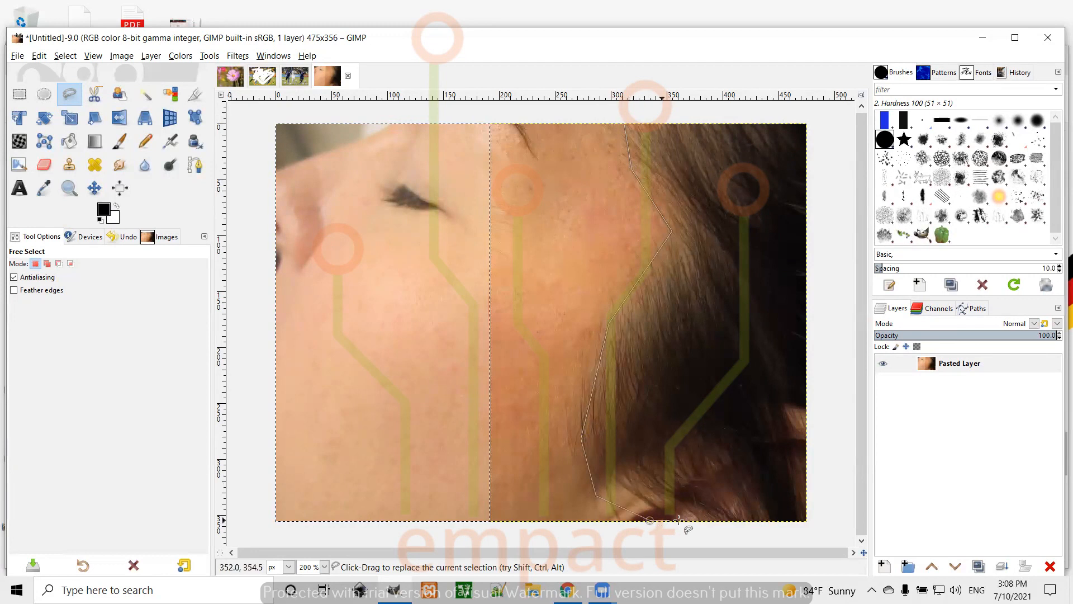
pyautogui.click(806, 520)
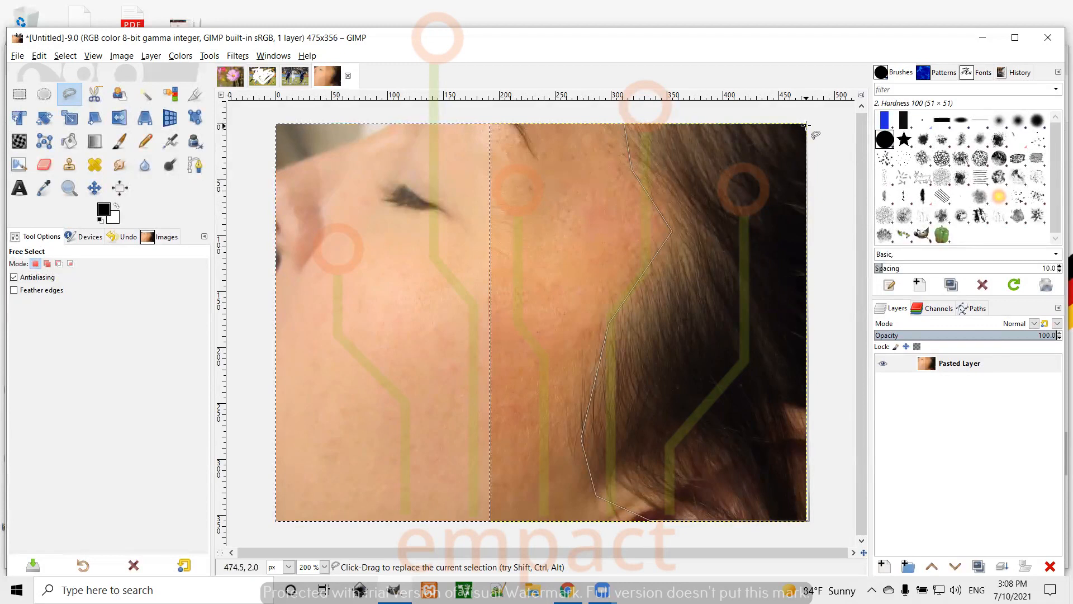
pyautogui.click(806, 124)
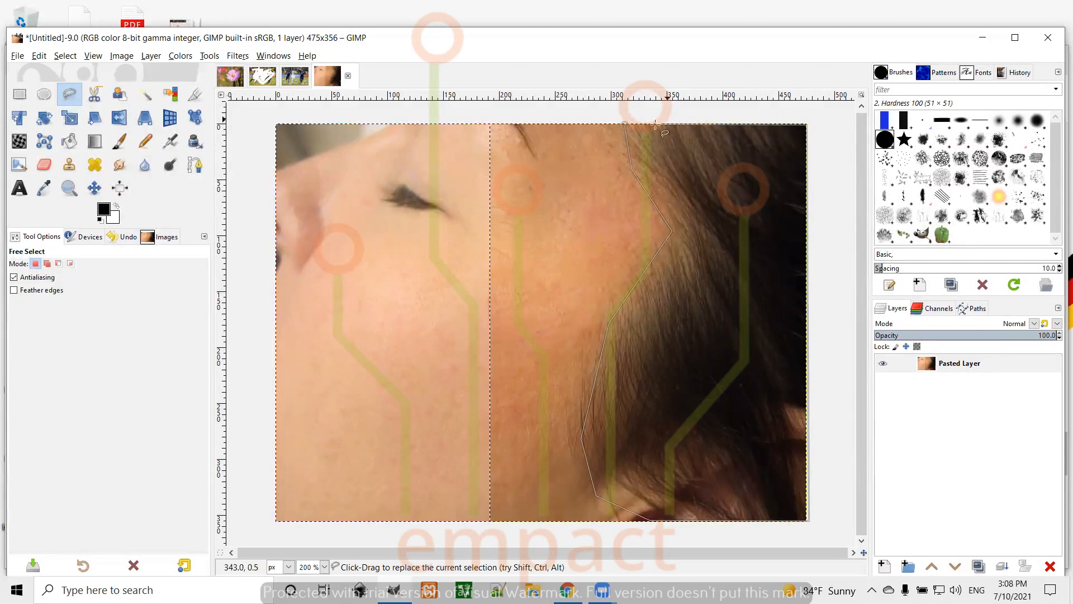
pyautogui.click(624, 125)
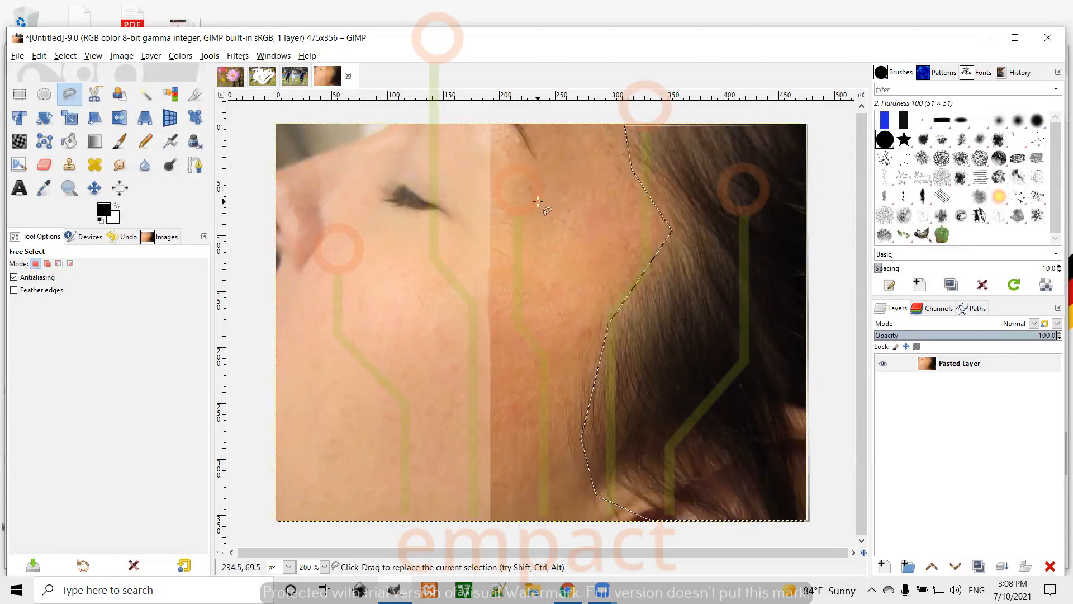
# - Darken the selected hair with the Dodge / Burn tool set to Burn
pyautogui.click(172, 166)
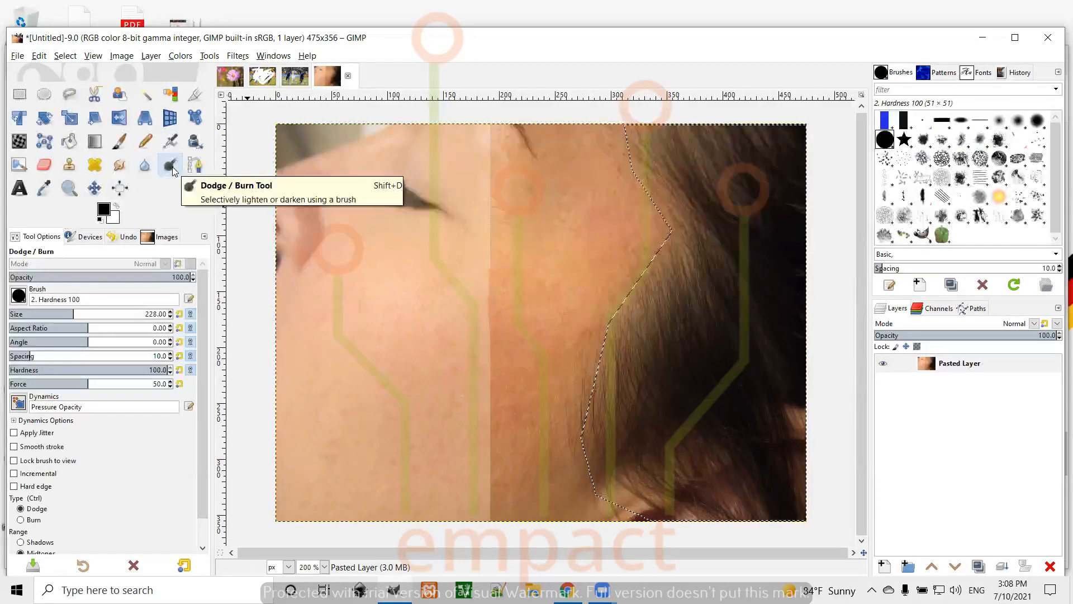
pyautogui.click(33, 521)
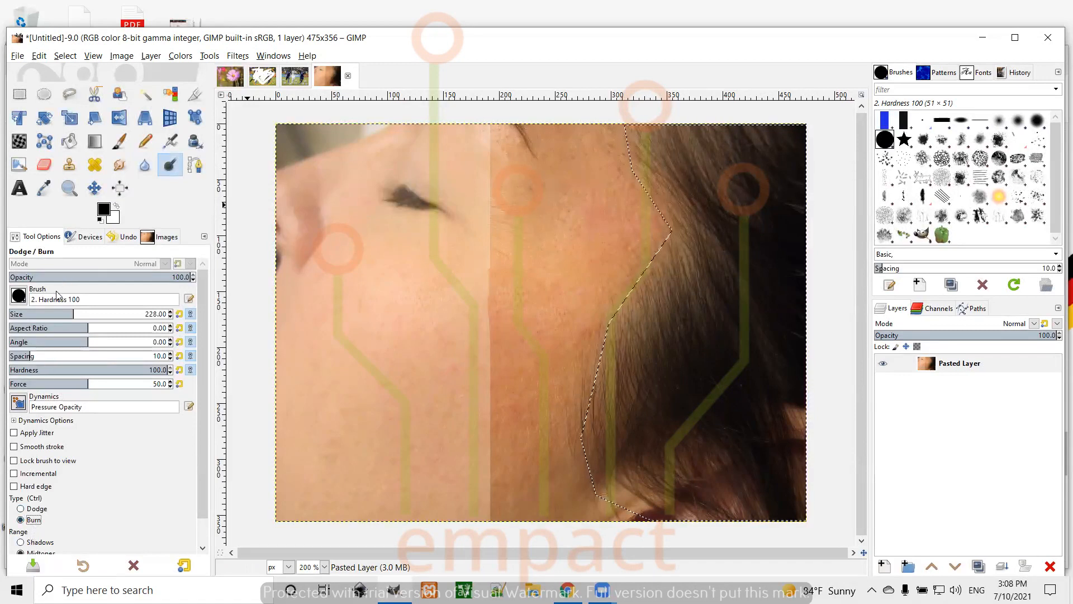
pyautogui.click(733, 211)
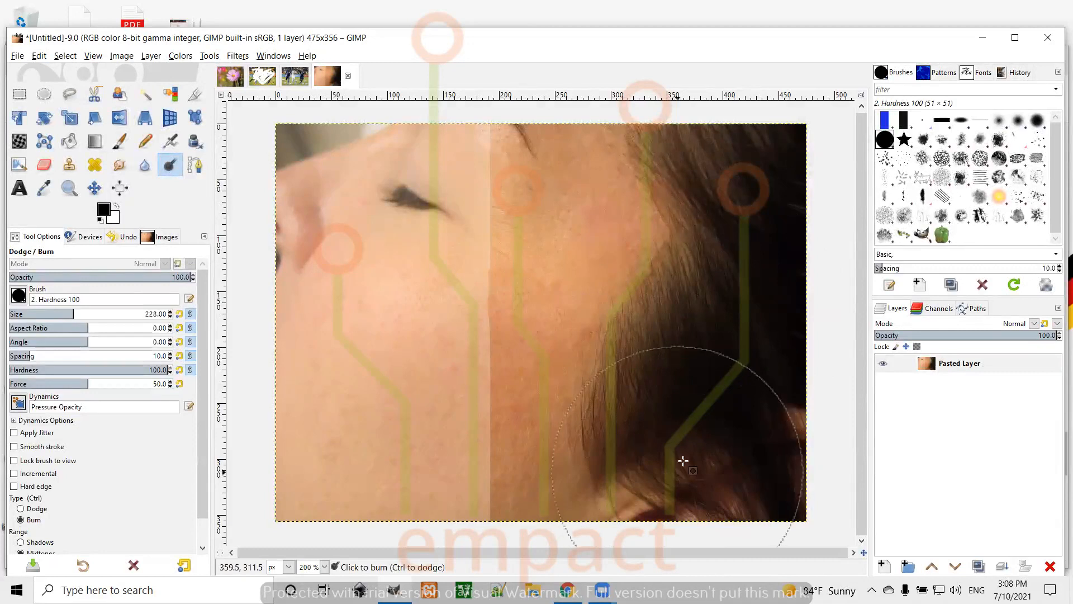
pyautogui.moveTo(680, 390); pyautogui.dragTo(726, 231)
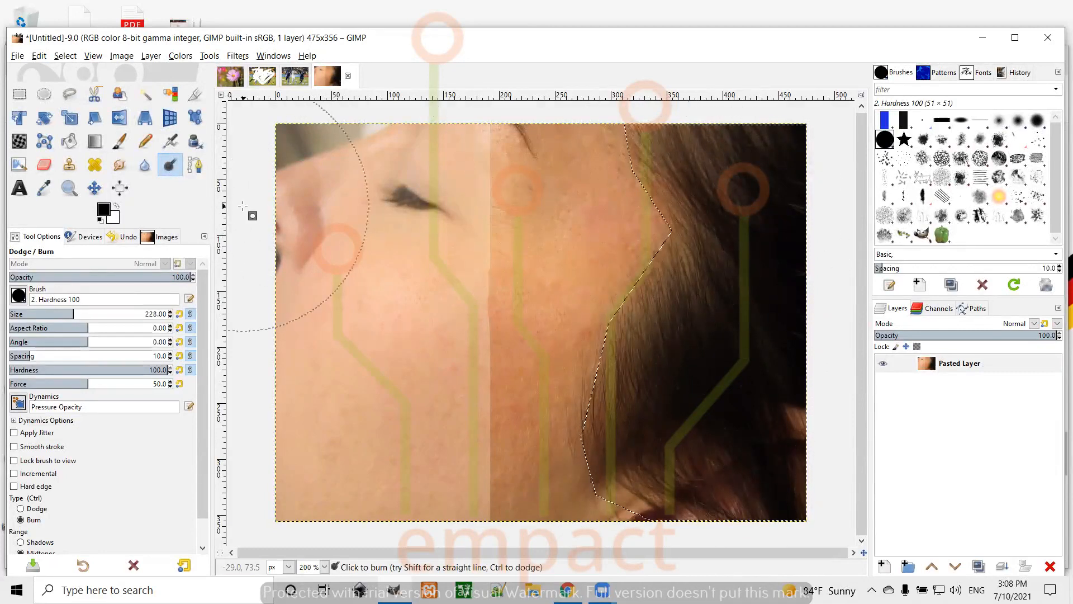
pyautogui.click(95, 188)
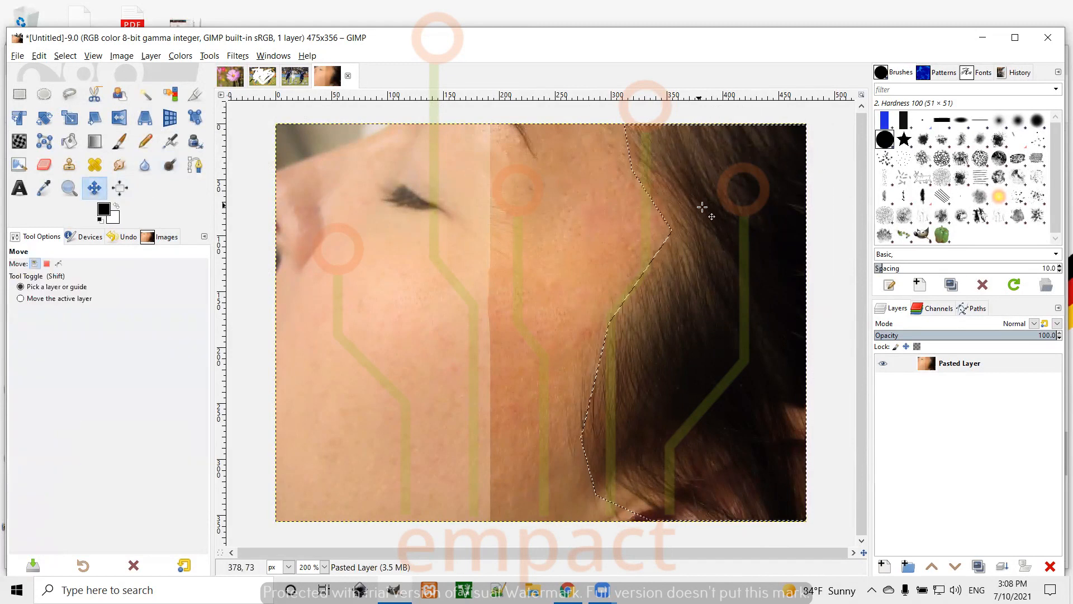
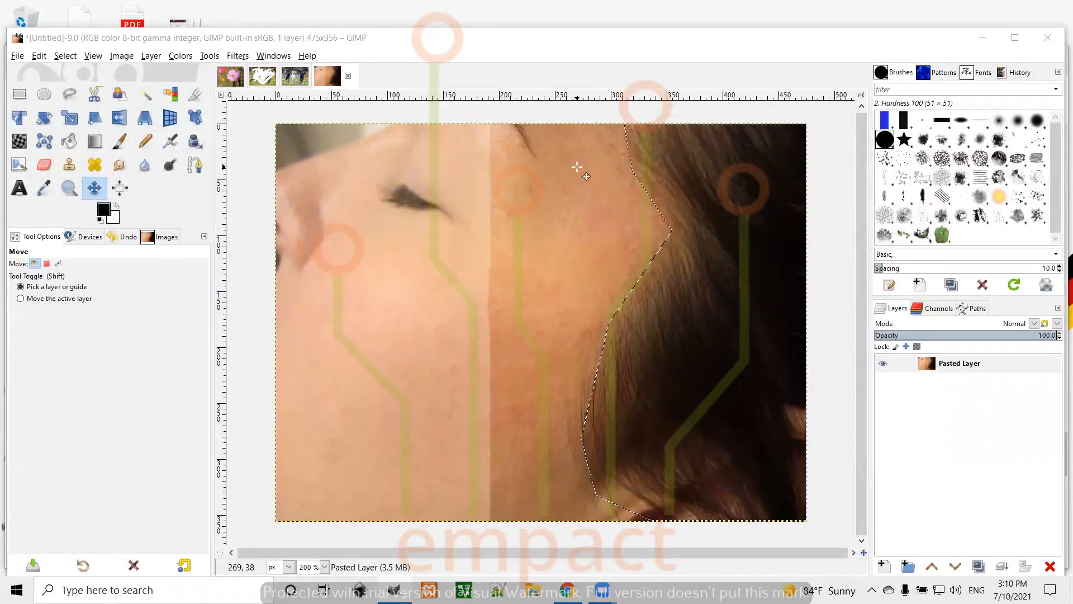
# - Switch to the flower picture, duplicate its Pasted Layer and select the copy
pyautogui.click(231, 76)
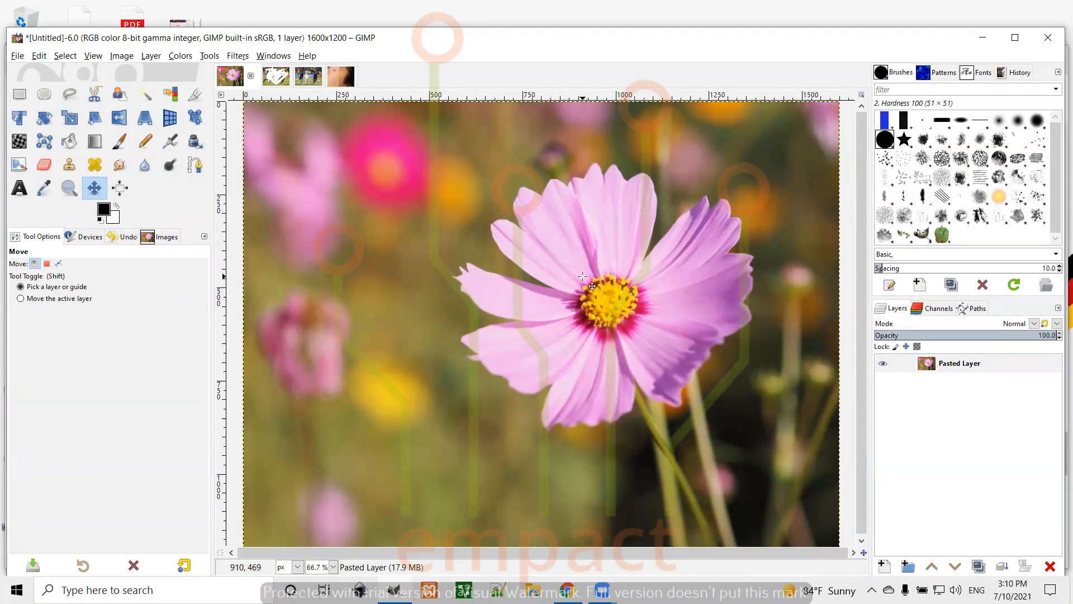
pyautogui.click(954, 371)
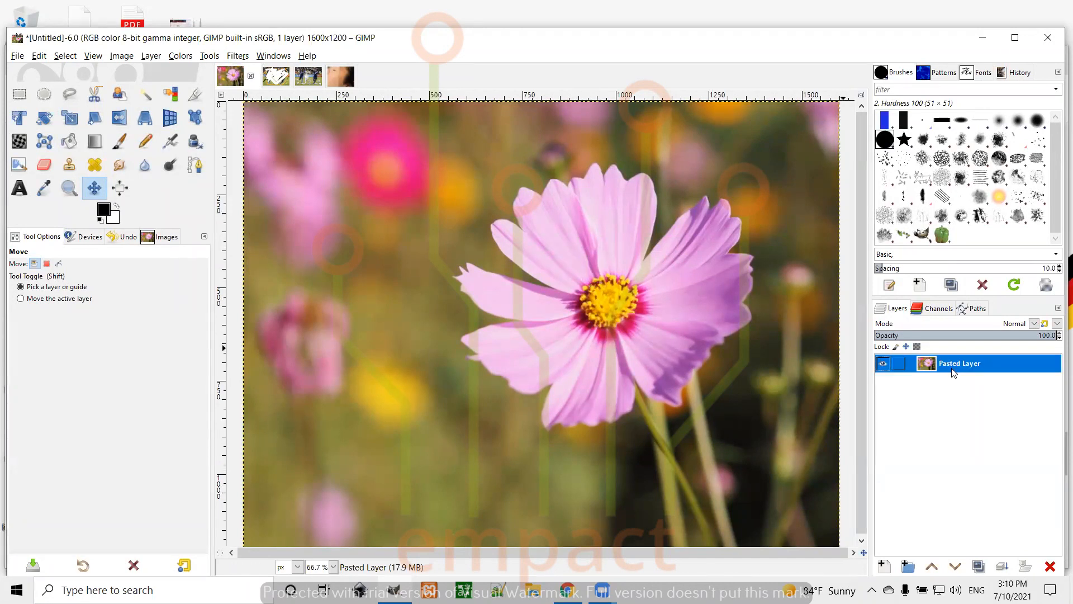
pyautogui.click(978, 567)
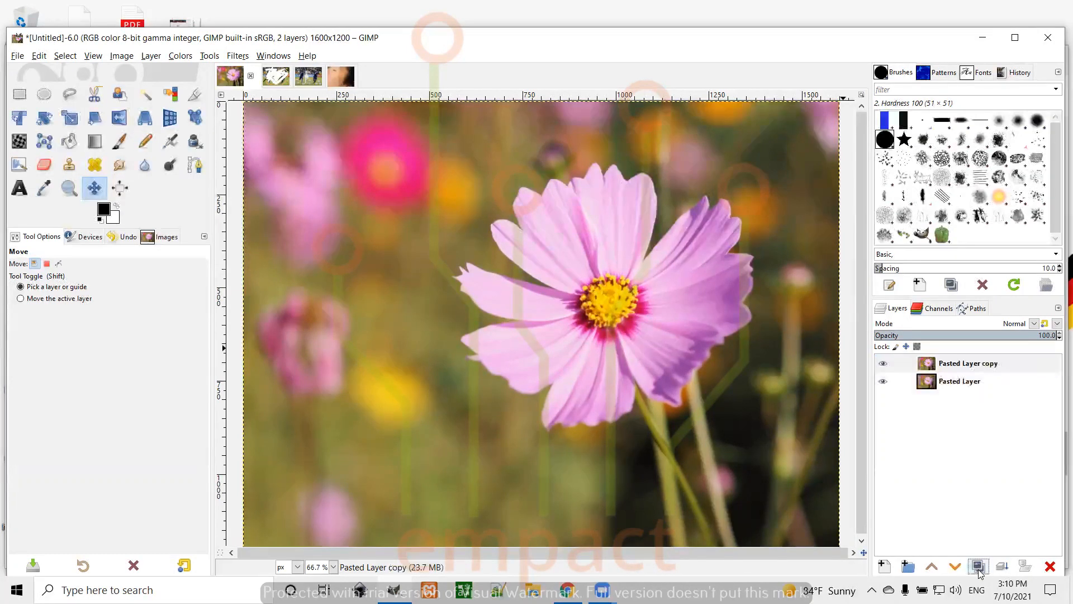
pyautogui.click(966, 365)
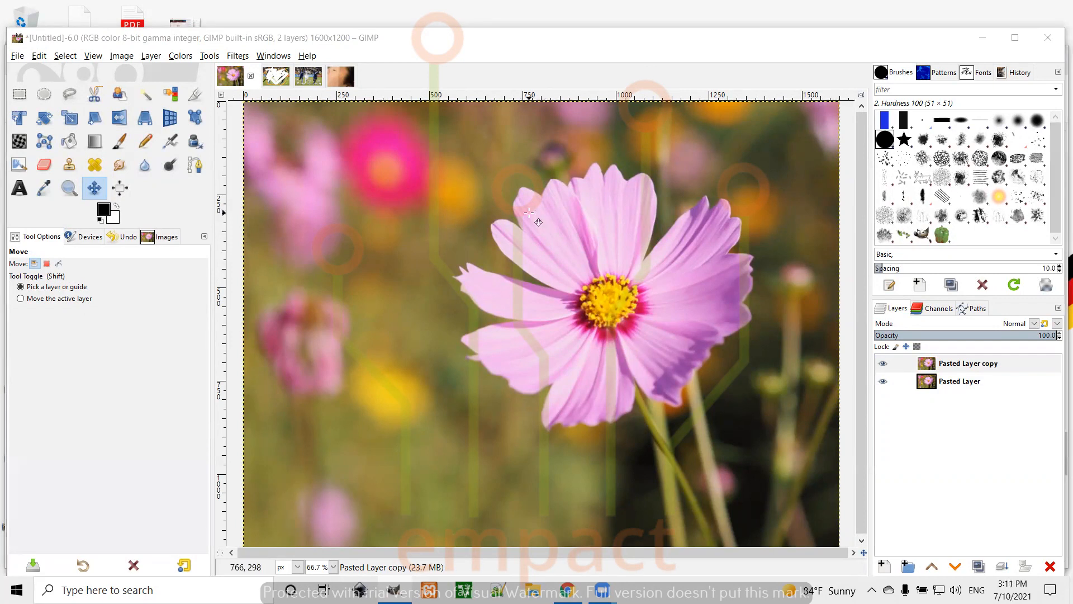
# - Set up the Blur / Sharpen tool with the Blur convolve type for the layer copy
pyautogui.click(146, 168)
pyautogui.click(24, 503)
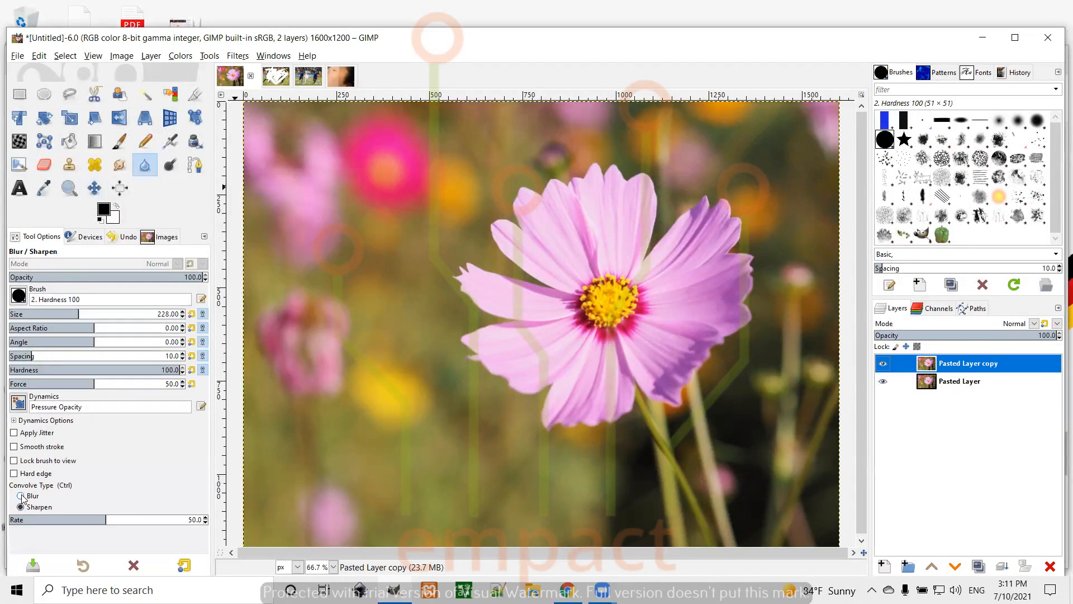
pyautogui.click(21, 496)
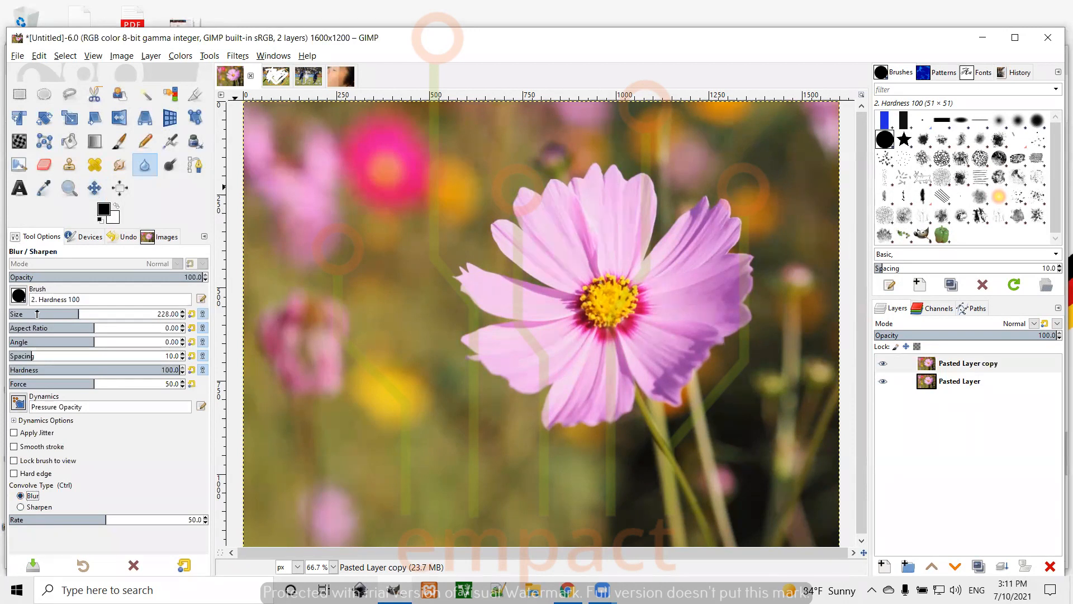
# - Try brush size 445, aspect ratio -4, angle -22 and spacing 13 for the Blur tool, and reset its options to the defaults
pyautogui.moveTo(80, 314); pyautogui.dragTo(114, 315)
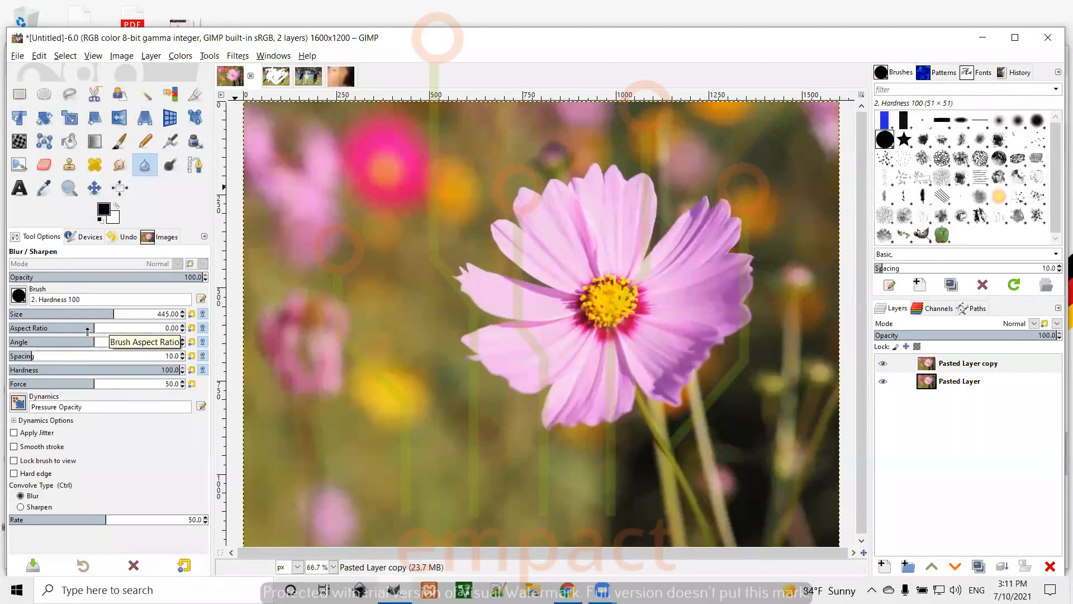
pyautogui.moveTo(92, 330); pyautogui.dragTo(116, 348)
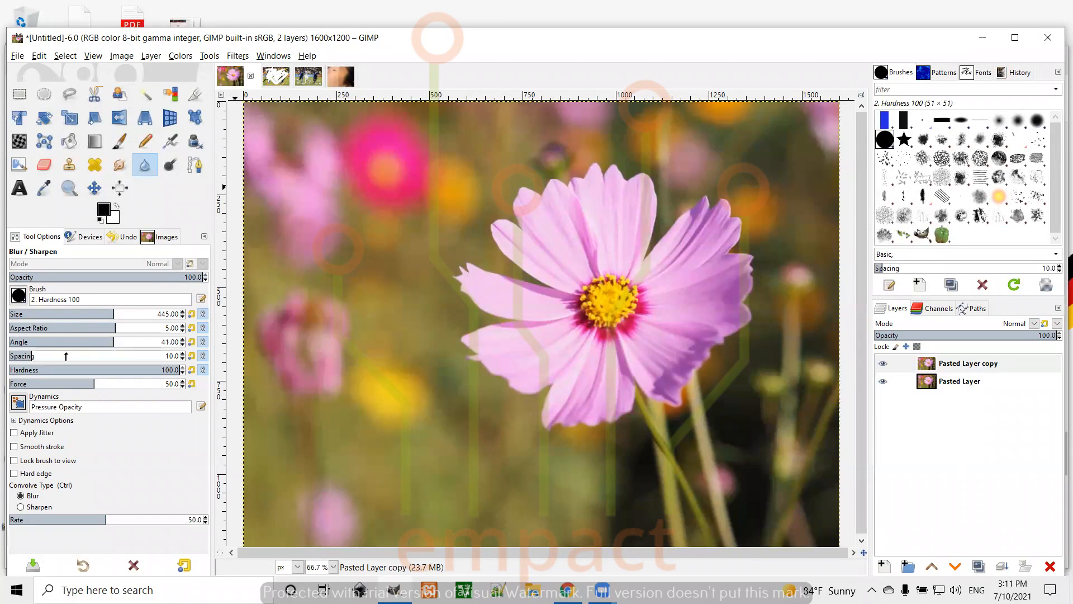
pyautogui.moveTo(33, 358); pyautogui.dragTo(36, 358)
pyautogui.moveTo(112, 346)
pyautogui.mouseDown()
pyautogui.moveTo(84, 349)
pyautogui.moveTo(110, 334)
pyautogui.moveTo(76, 334)
pyautogui.mouseUp()
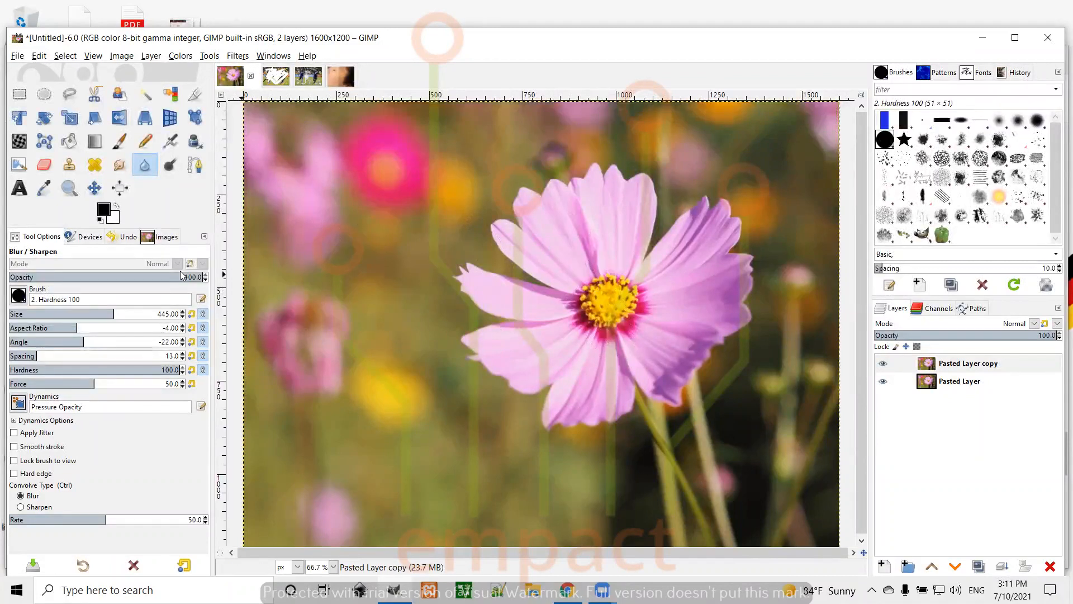
pyautogui.click(184, 565)
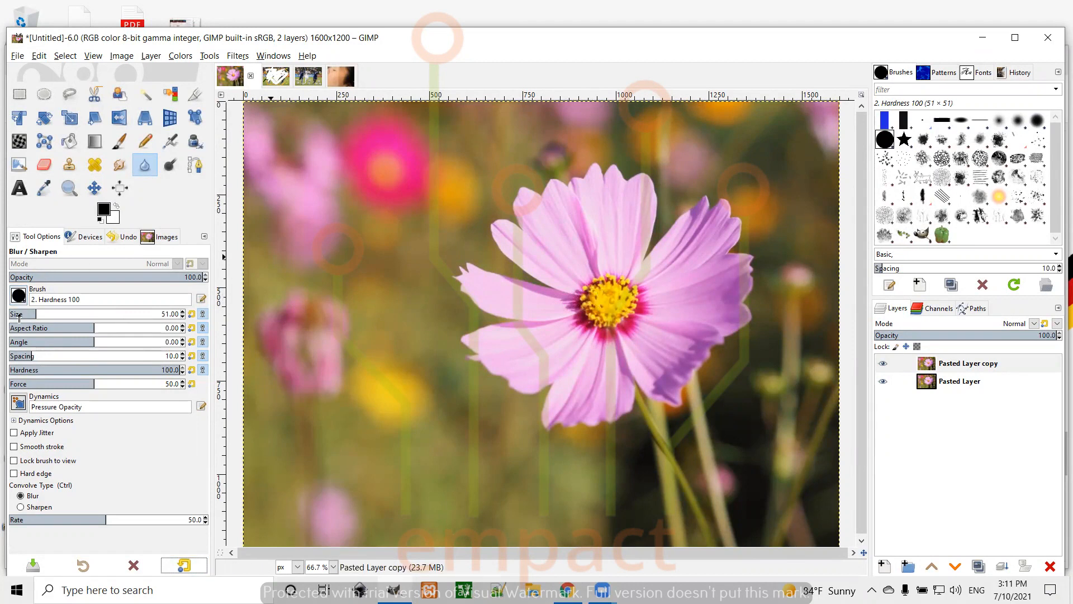
# - Blur the flower on the layer copy with a 530 brush and compare it with the original by hiding and showing the copy
pyautogui.moveTo(37, 313); pyautogui.dragTo(126, 313)
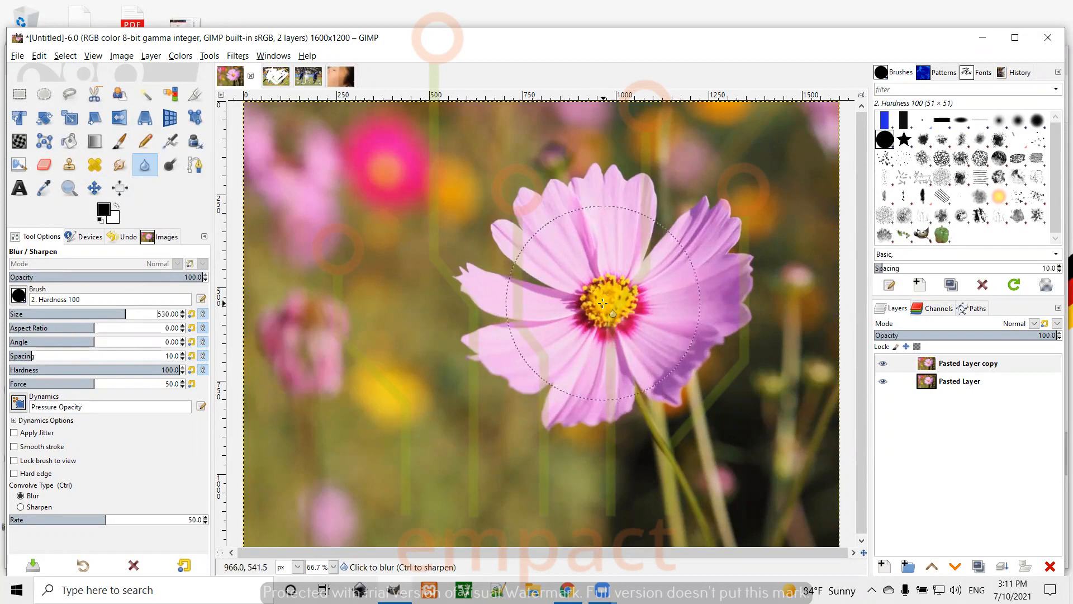
pyautogui.click(603, 303)
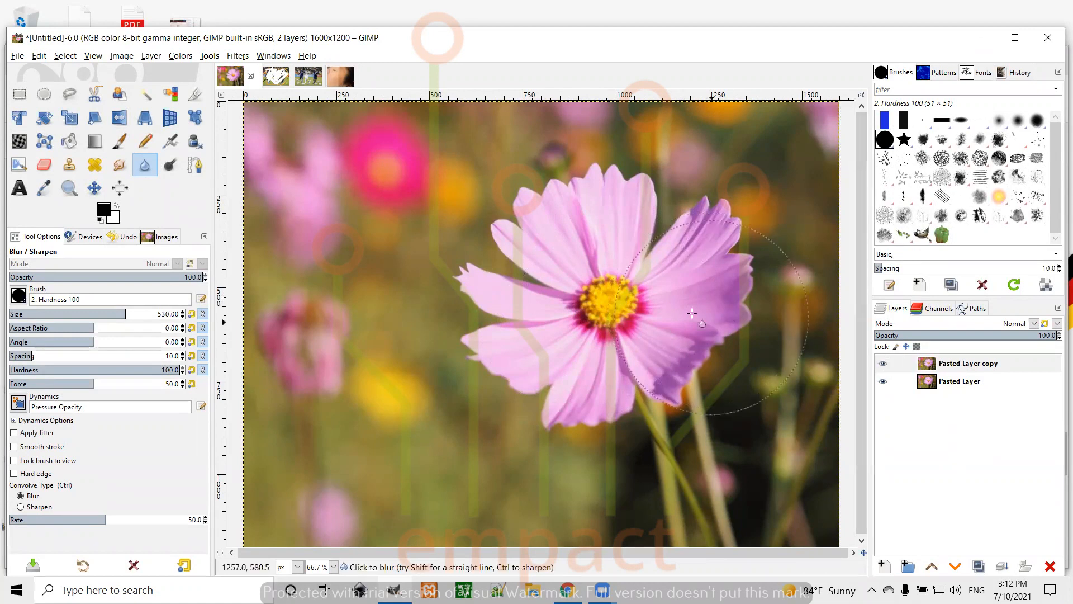
pyautogui.click(884, 365)
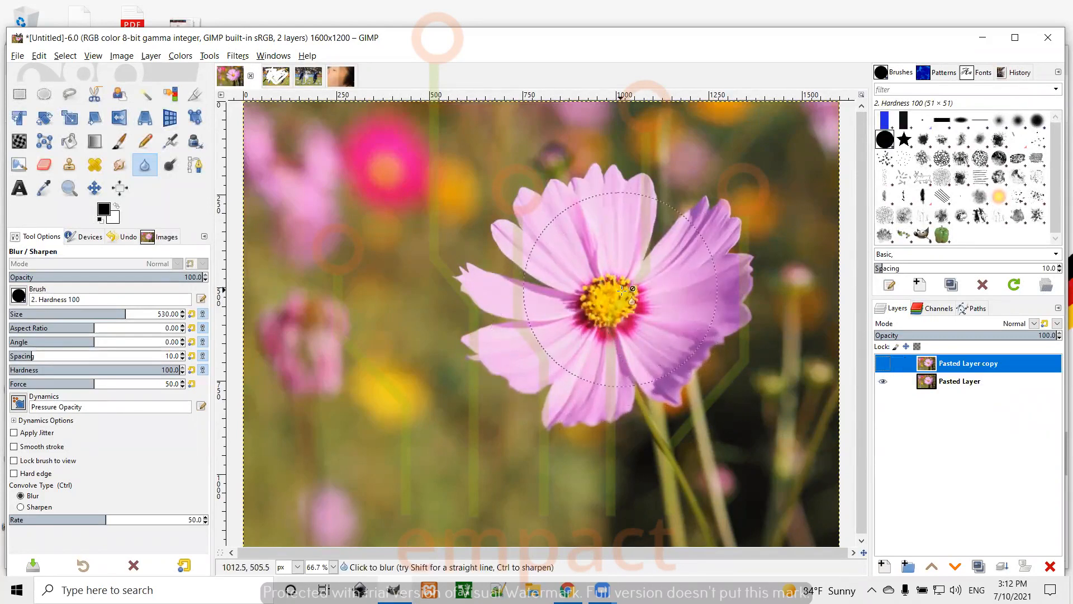
pyautogui.click(882, 364)
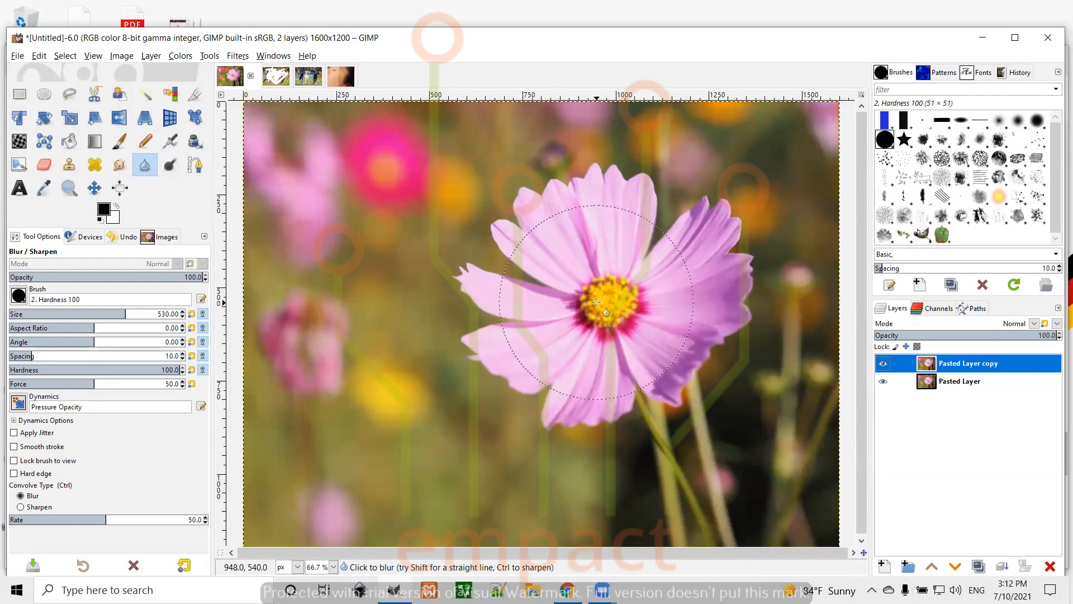
# - Sharpen the flower on the layer copy with the Sharpen convolve type, and compare it with the original layer
pyautogui.click(30, 509)
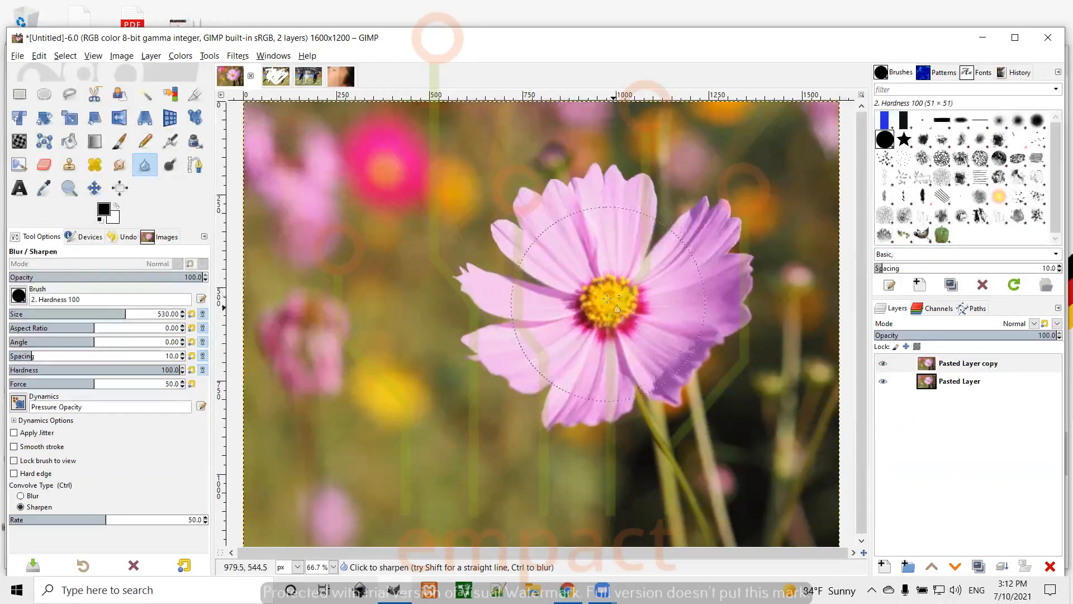
pyautogui.click(888, 380)
pyautogui.click(884, 384)
pyautogui.click(949, 385)
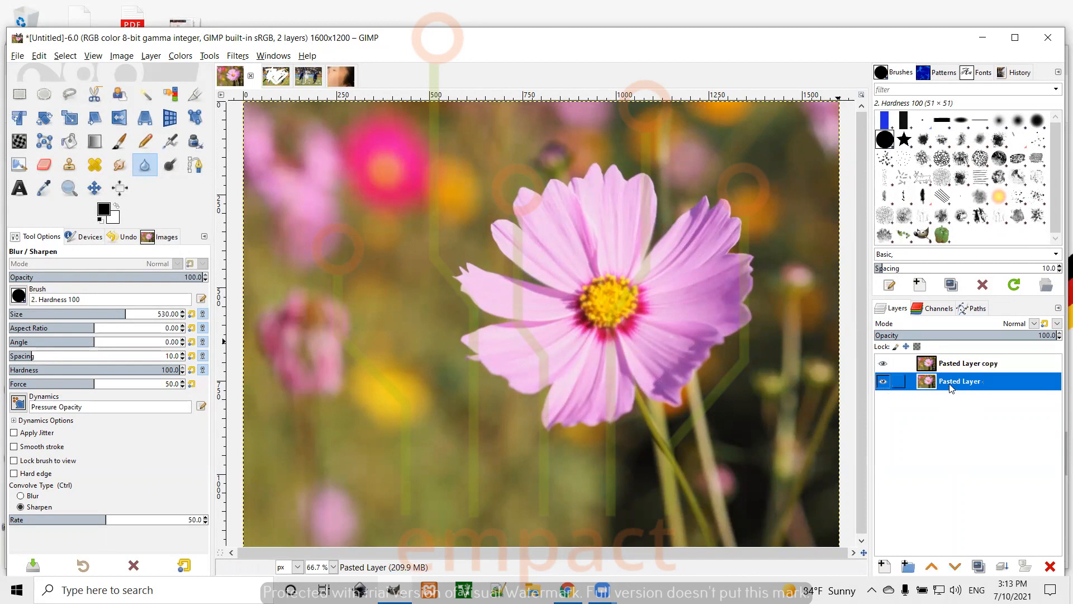
pyautogui.click(950, 366)
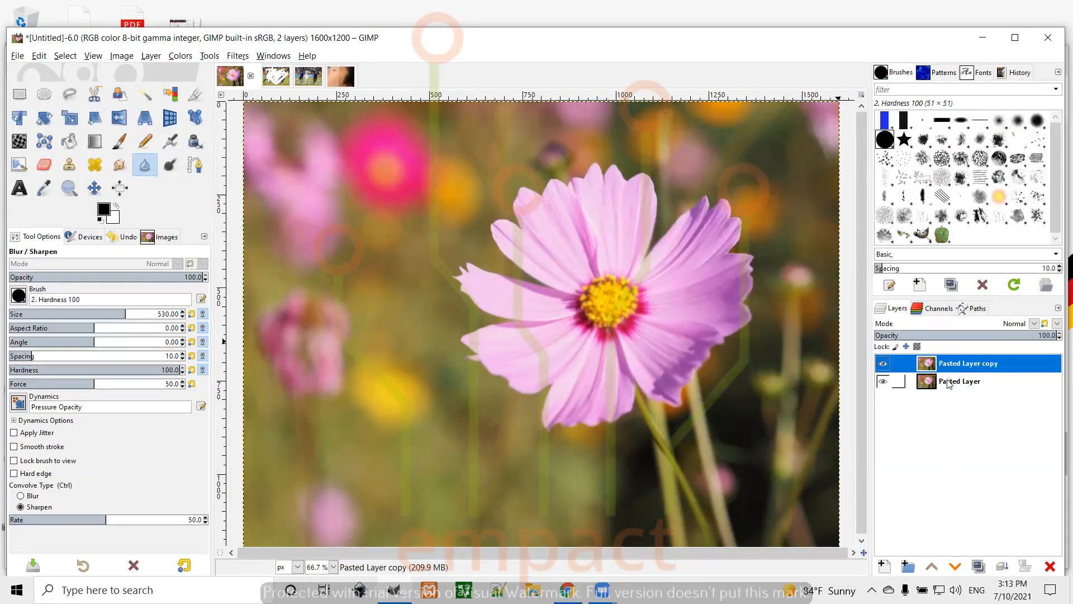
pyautogui.click(948, 384)
pyautogui.click(948, 367)
pyautogui.click(945, 383)
pyautogui.click(945, 366)
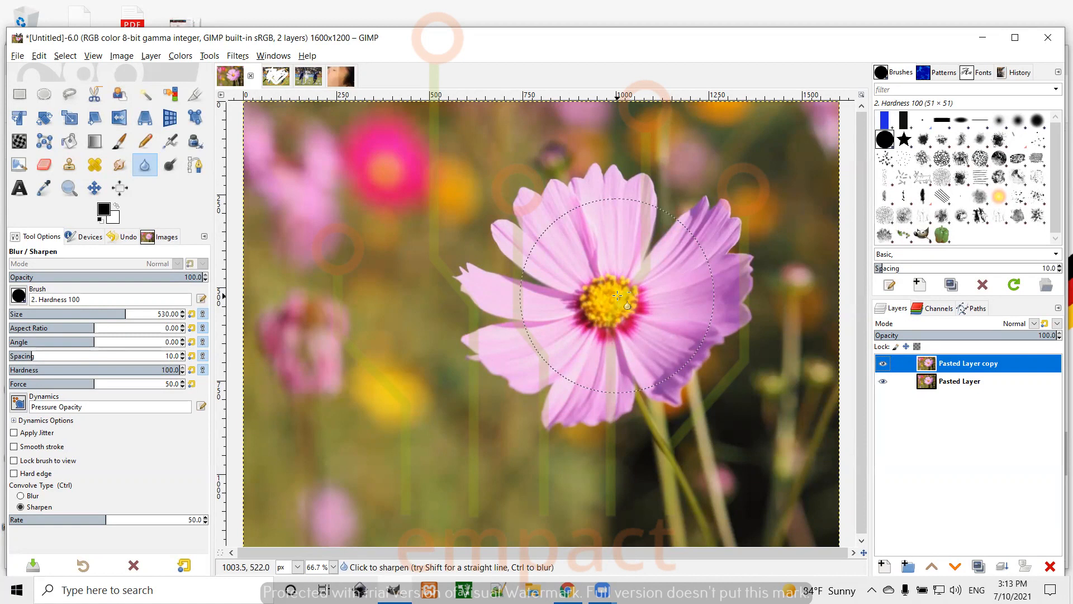
pyautogui.click(561, 75)
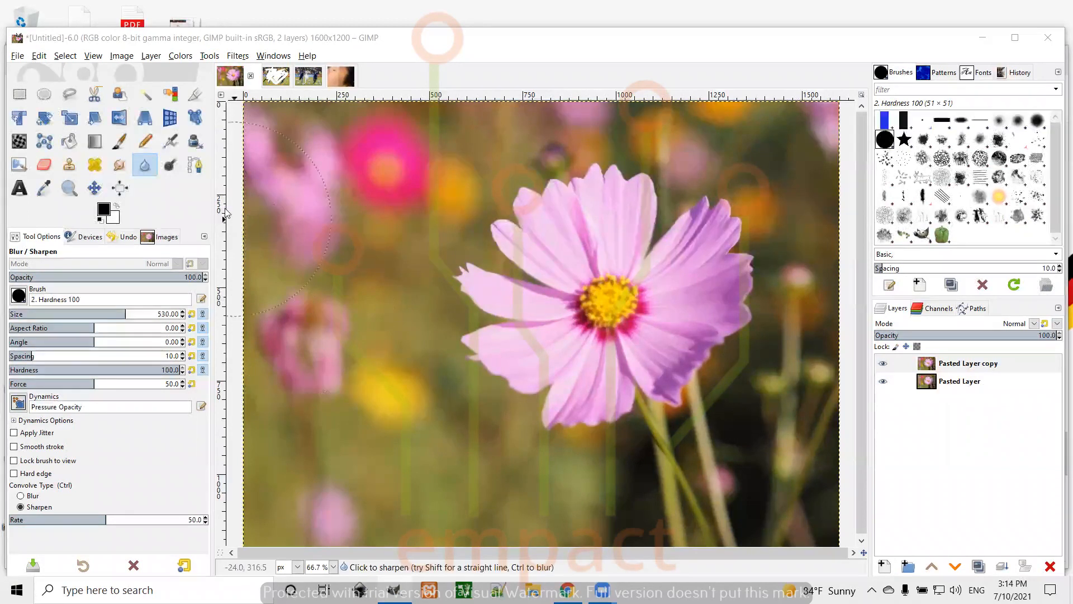
# - Start a path with the Paths tool in Design mode, placing anchors just above the flower's top petals
pyautogui.click(195, 168)
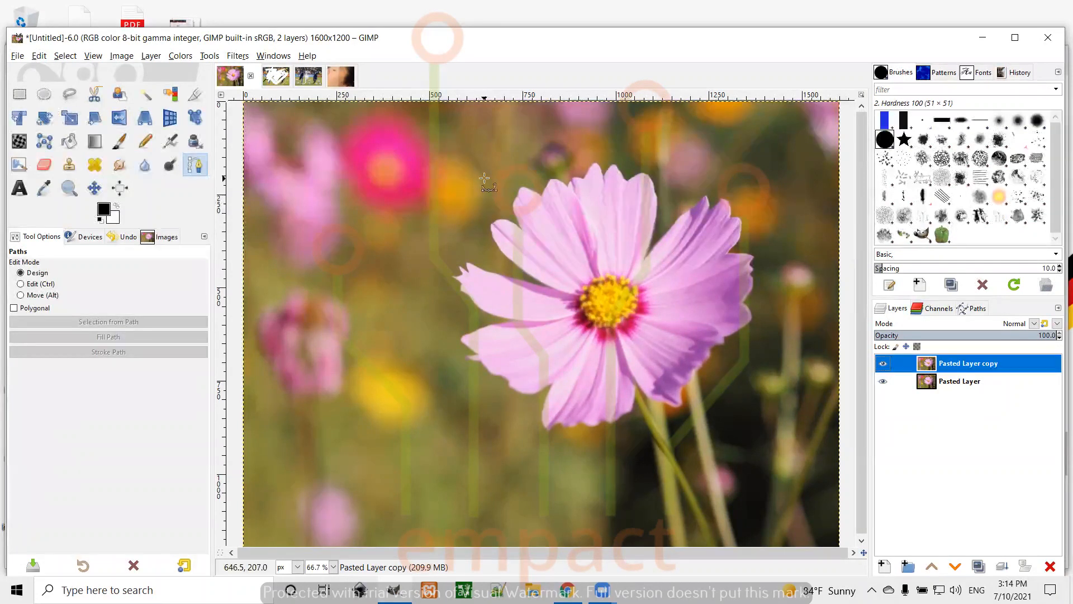
pyautogui.click(519, 176)
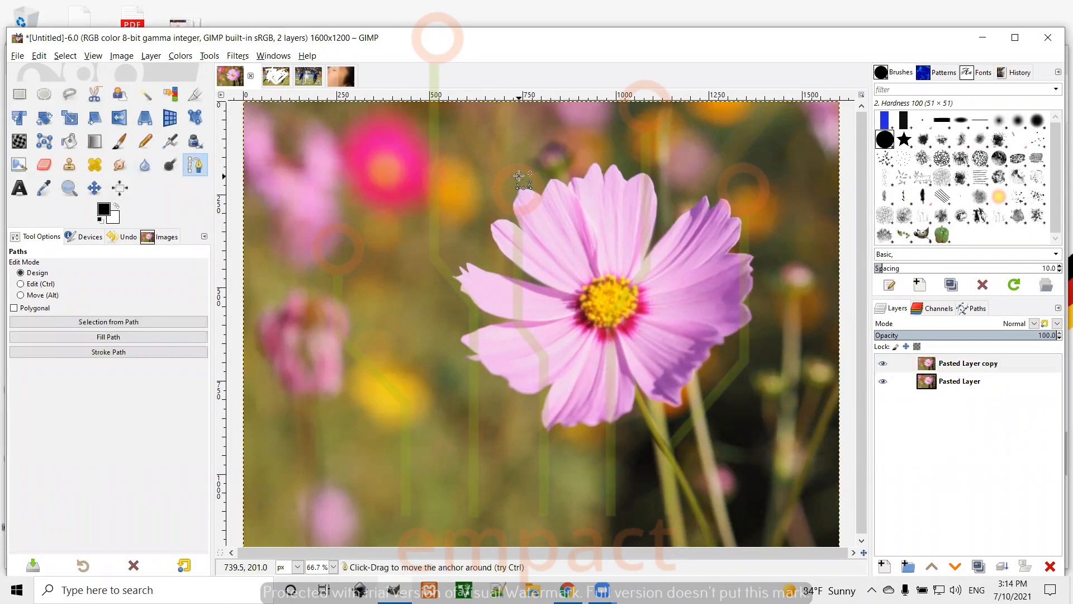
pyautogui.click(596, 157)
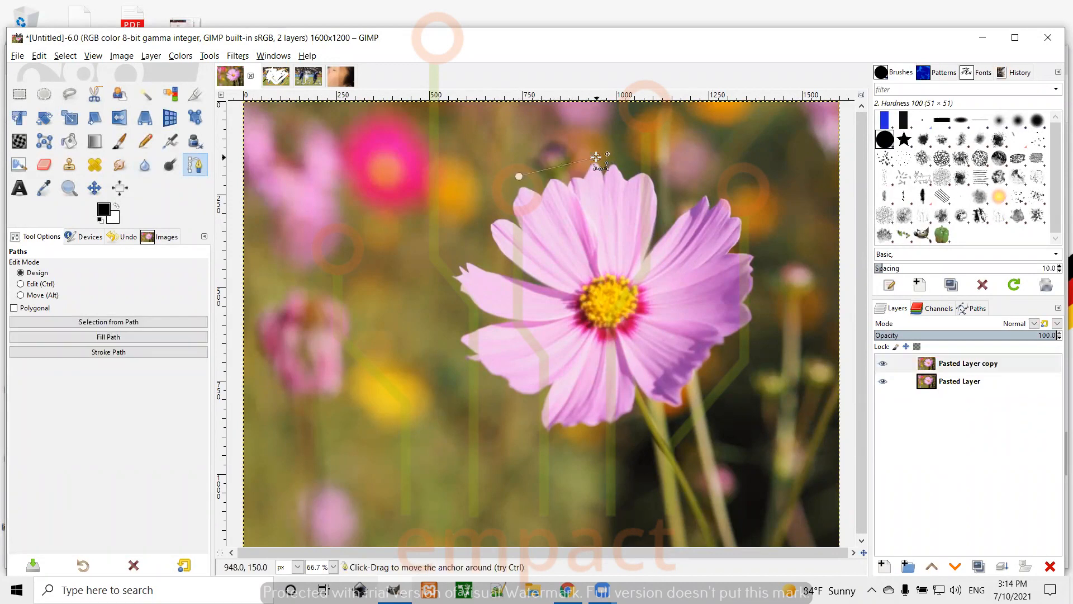
pyautogui.click(651, 168)
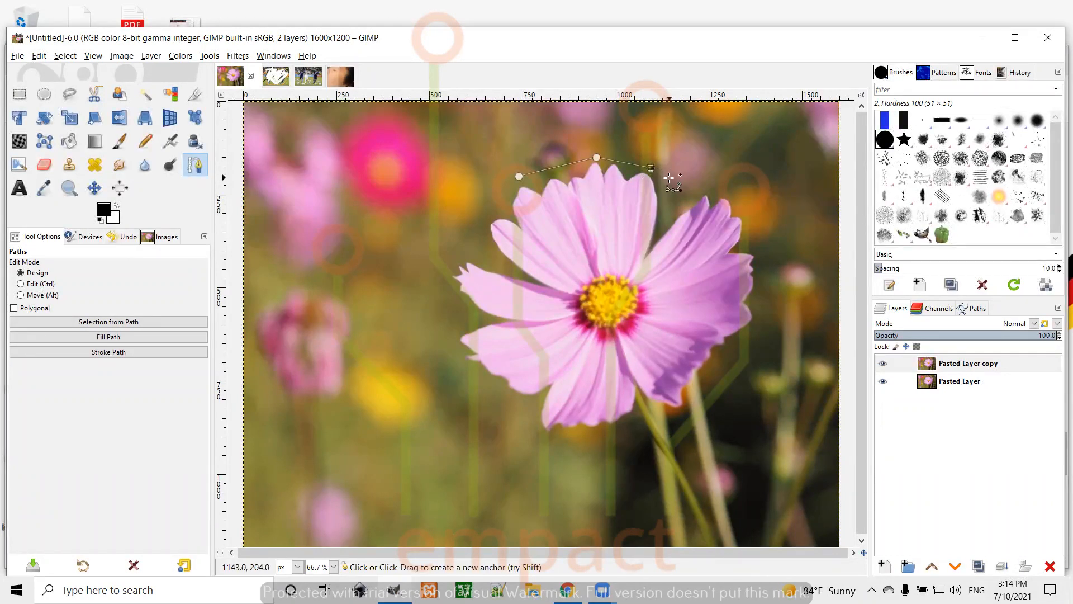
pyautogui.click(675, 180)
pyautogui.moveTo(675, 180); pyautogui.dragTo(682, 151)
pyautogui.hotkey('ctrl', 'z')
# - Continue the path around the tip of the flower's upper-right petal and adjust the anchor beside it
pyautogui.click(698, 181)
pyautogui.moveTo(700, 177); pyautogui.dragTo(691, 201)
pyautogui.moveTo(693, 198); pyautogui.dragTo(764, 220)
pyautogui.click(714, 196)
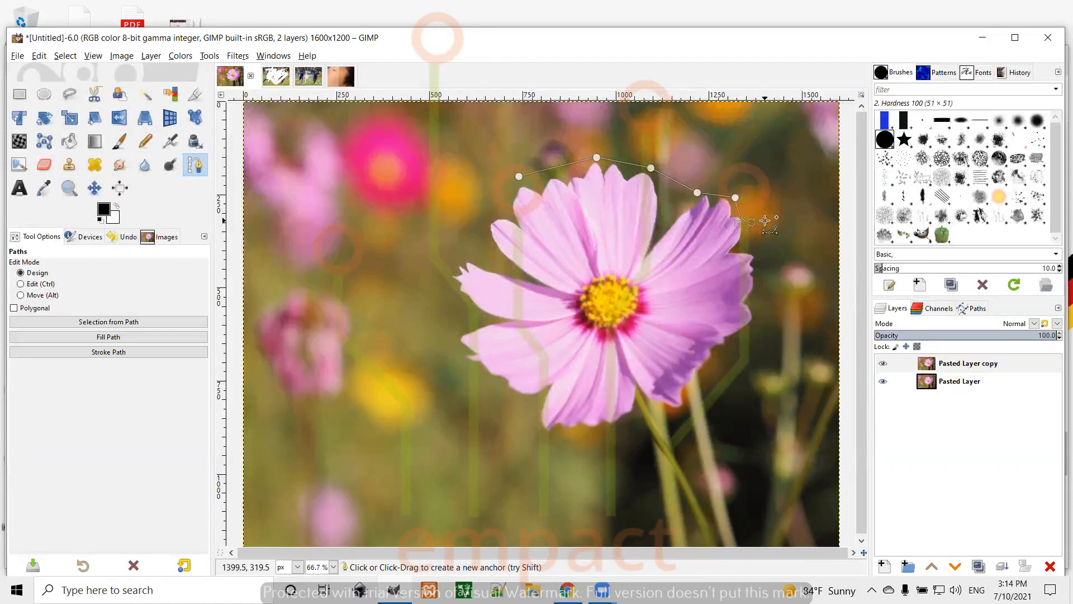
pyautogui.click(758, 255)
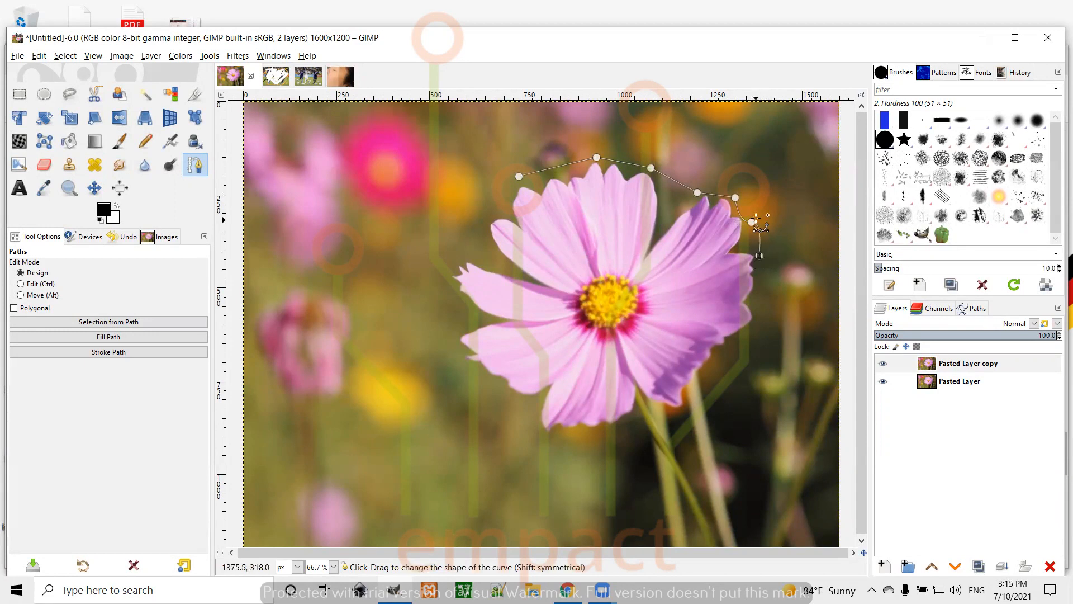
pyautogui.moveTo(751, 221)
pyautogui.mouseDown()
pyautogui.moveTo(752, 235)
pyautogui.moveTo(760, 229)
pyautogui.mouseUp()
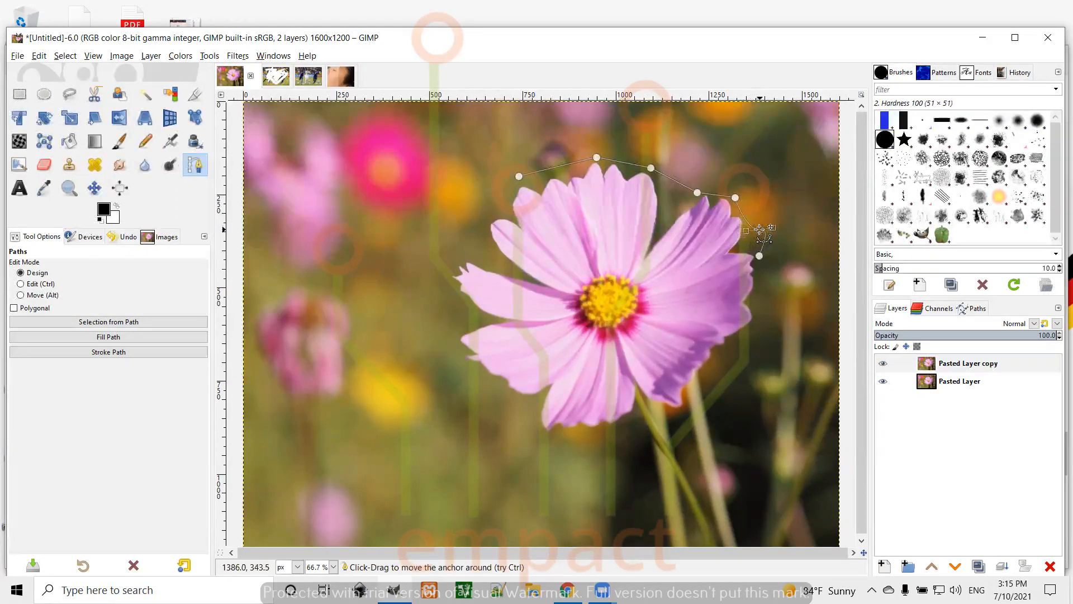
# - Extend the path down the flower's right side with a curved segment and further anchors to the stem below the petals
pyautogui.click(757, 304)
pyautogui.moveTo(759, 255); pyautogui.dragTo(759, 303)
pyautogui.click(749, 342)
pyautogui.click(721, 360)
pyautogui.click(694, 386)
pyautogui.click(682, 414)
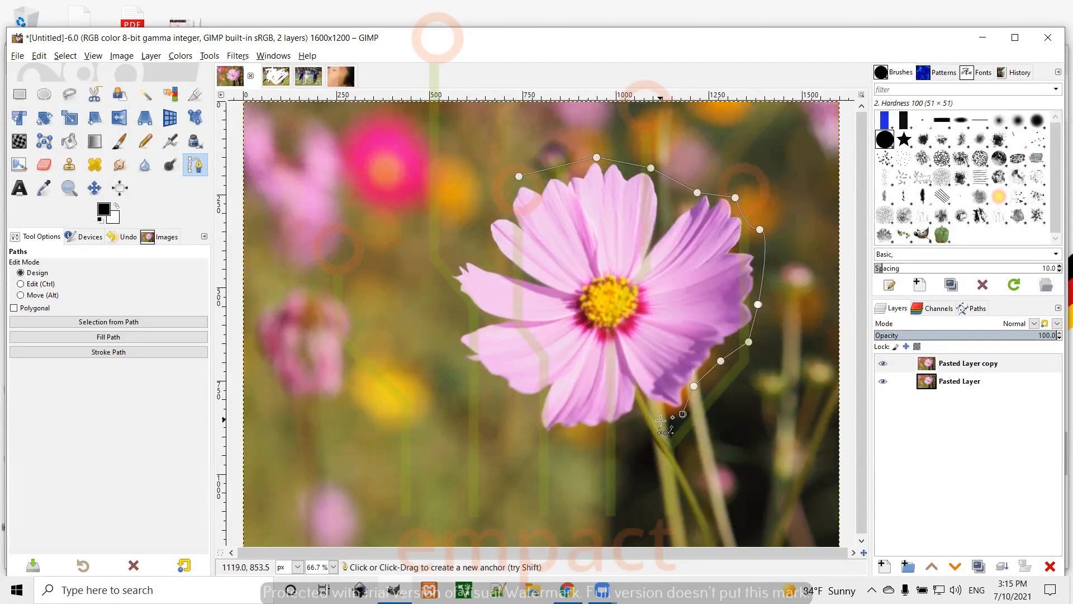
pyautogui.click(668, 441)
pyautogui.click(654, 448)
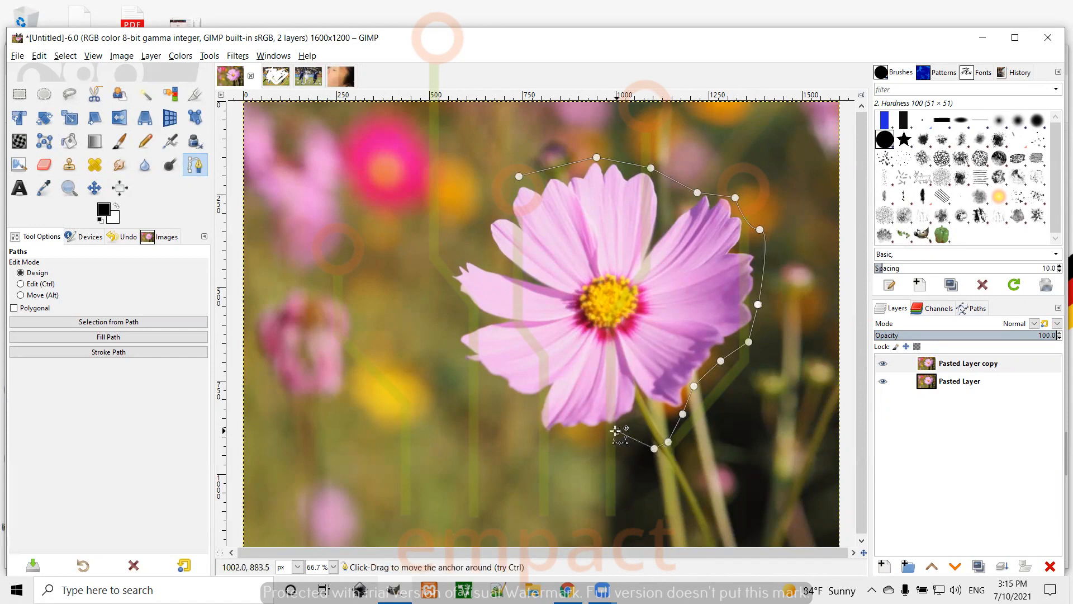
# - Add a curved segment beneath the flower and place a second run of anchors up its left side to the path's start
pyautogui.moveTo(614, 431)
pyautogui.mouseDown()
pyautogui.moveTo(588, 442)
pyautogui.moveTo(588, 414)
pyautogui.moveTo(583, 445)
pyautogui.moveTo(606, 434)
pyautogui.moveTo(598, 435)
pyautogui.mouseUp()
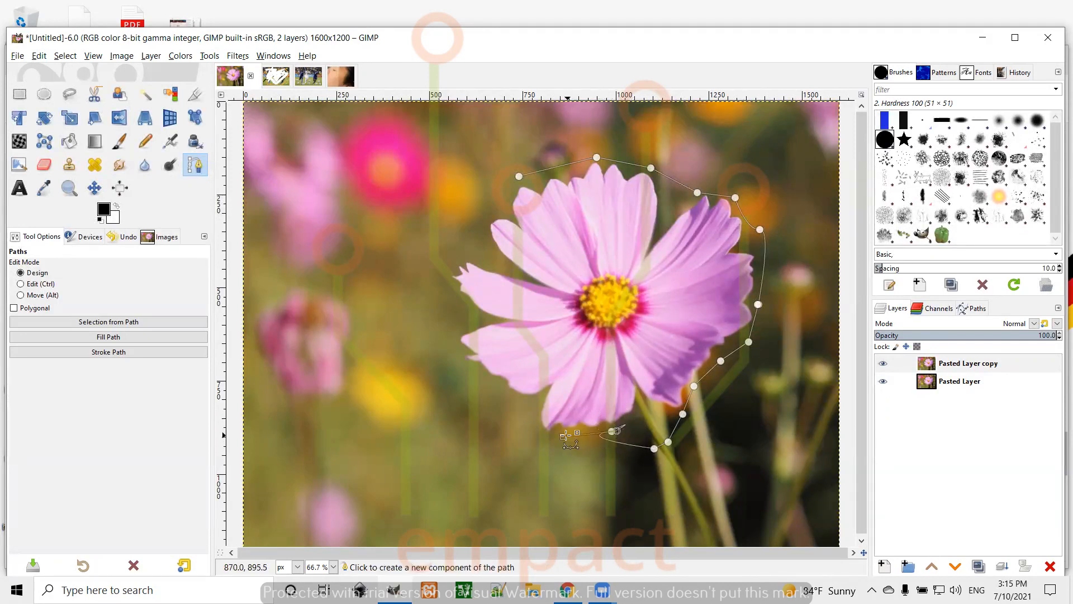
pyautogui.click(540, 435)
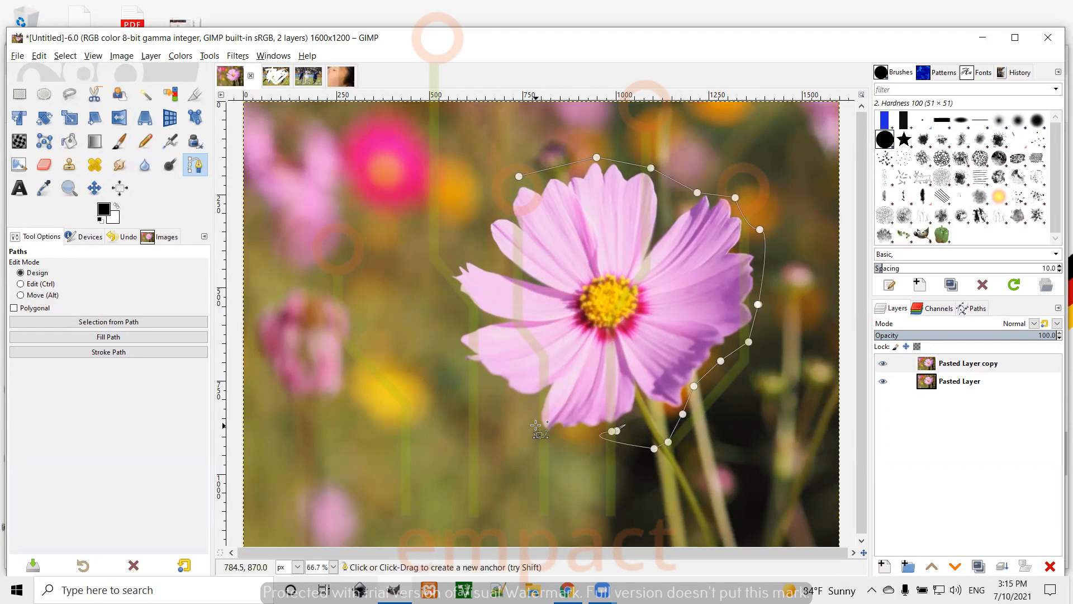
pyautogui.click(614, 431)
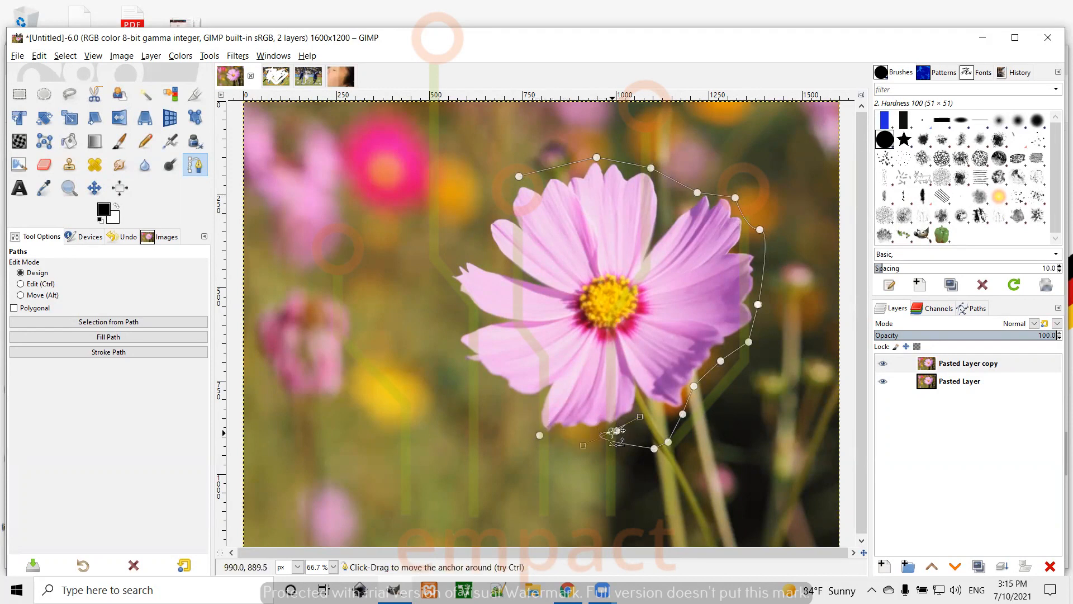
pyautogui.click(540, 434)
pyautogui.click(524, 411)
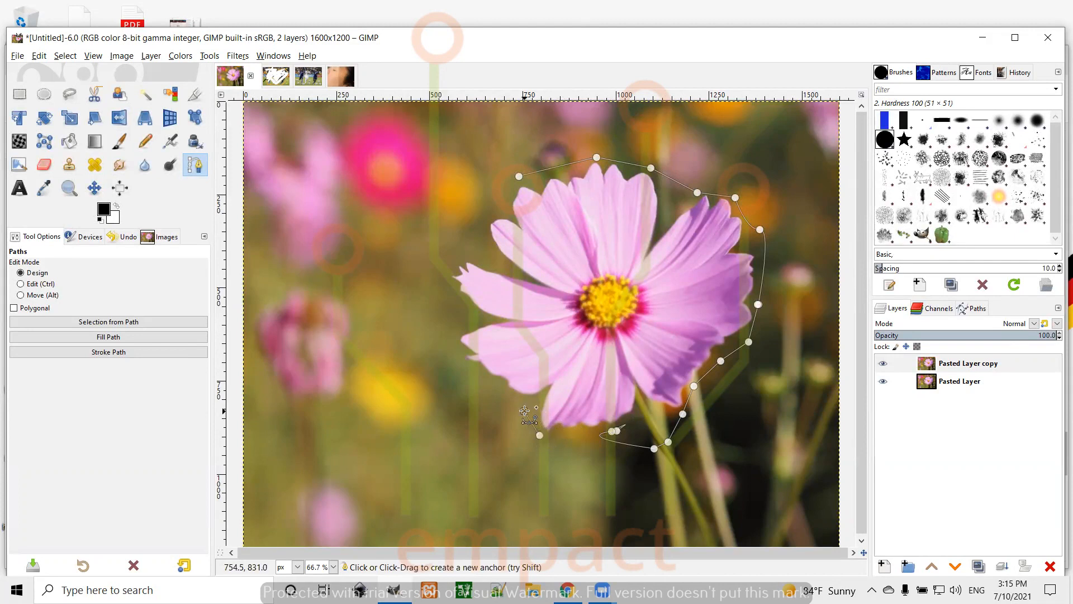
pyautogui.click(488, 389)
pyautogui.click(446, 334)
pyautogui.click(451, 256)
pyautogui.click(508, 178)
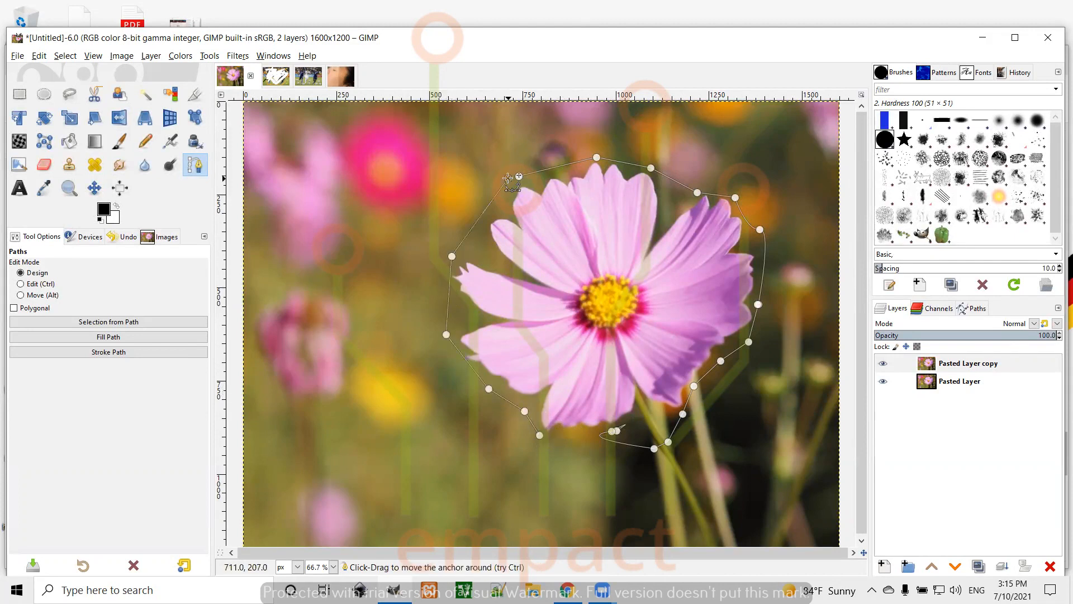
# - Connect the two path components beneath the flower and reposition the anchors at its upper left and below the petals
pyautogui.click(613, 430)
pyautogui.keyDown('ctrl'); pyautogui.click(539, 435); pyautogui.keyUp('ctrl')
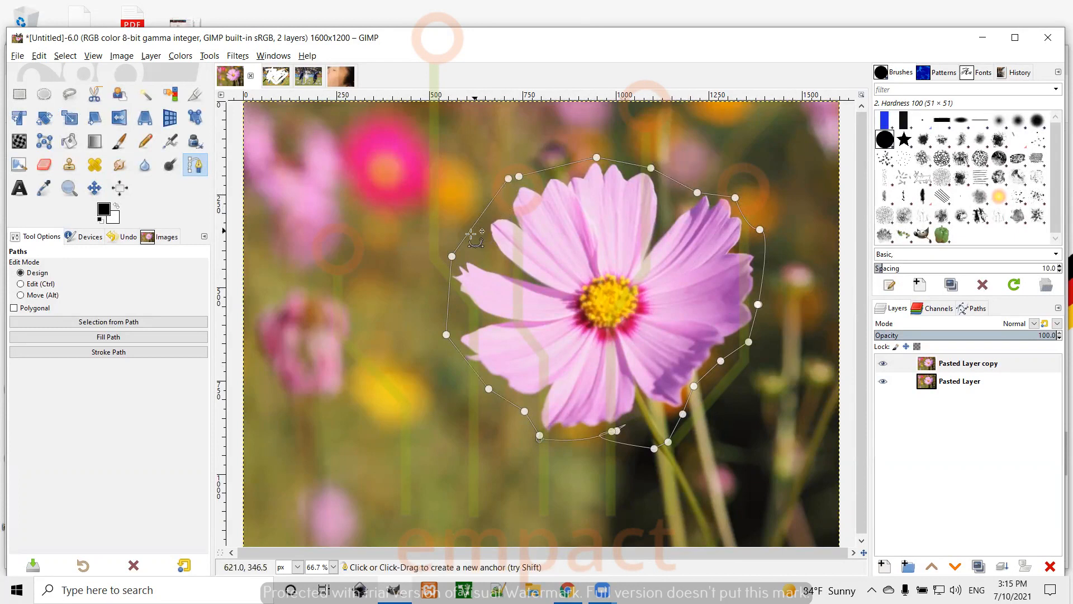
pyautogui.moveTo(452, 256); pyautogui.dragTo(455, 228)
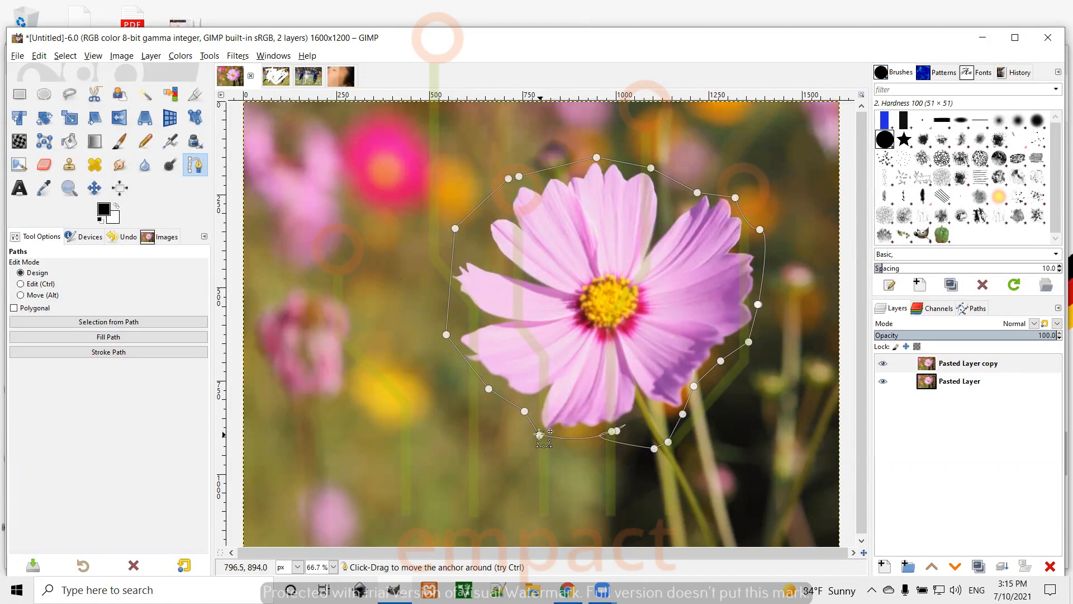
pyautogui.moveTo(616, 431); pyautogui.dragTo(641, 431)
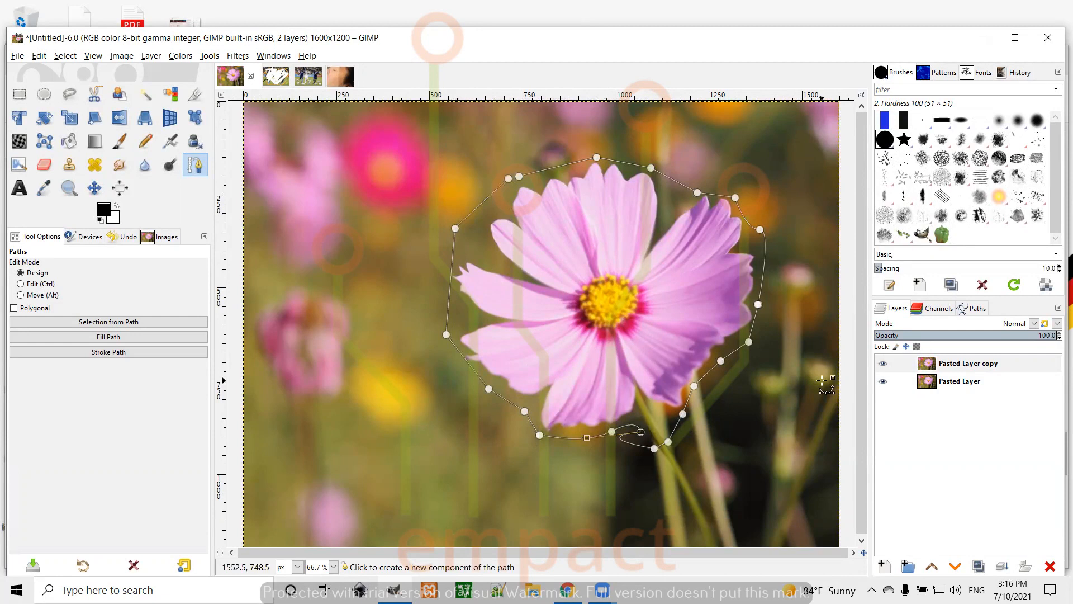
# - Convert the path to a selection and copy the enclosed flower onto a new layer
pyautogui.press('ctrl')
pyautogui.hotkey('ctrl', 'c')
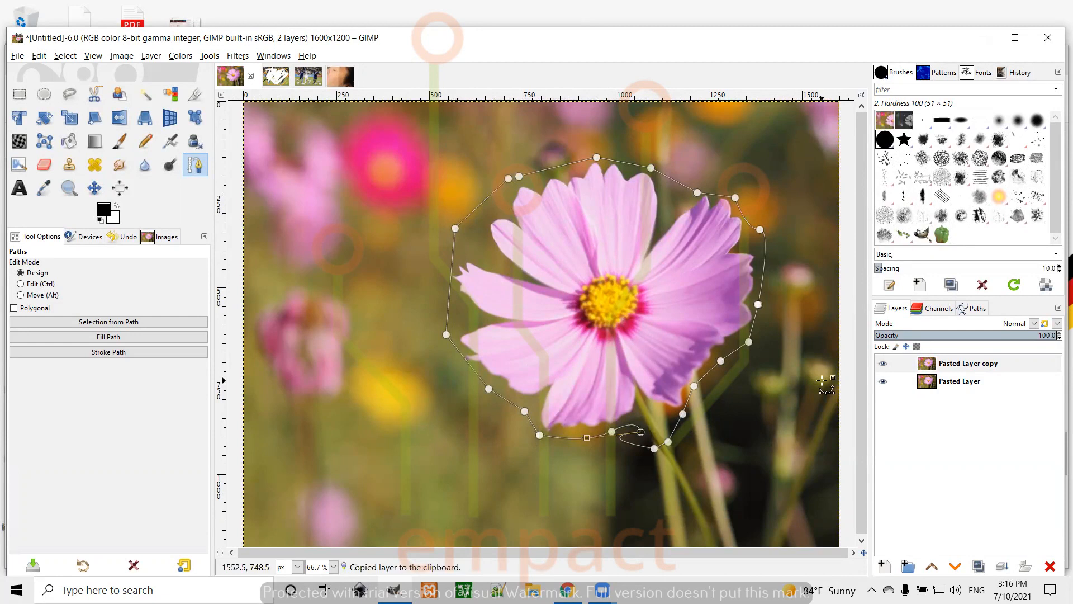
pyautogui.press('Return')
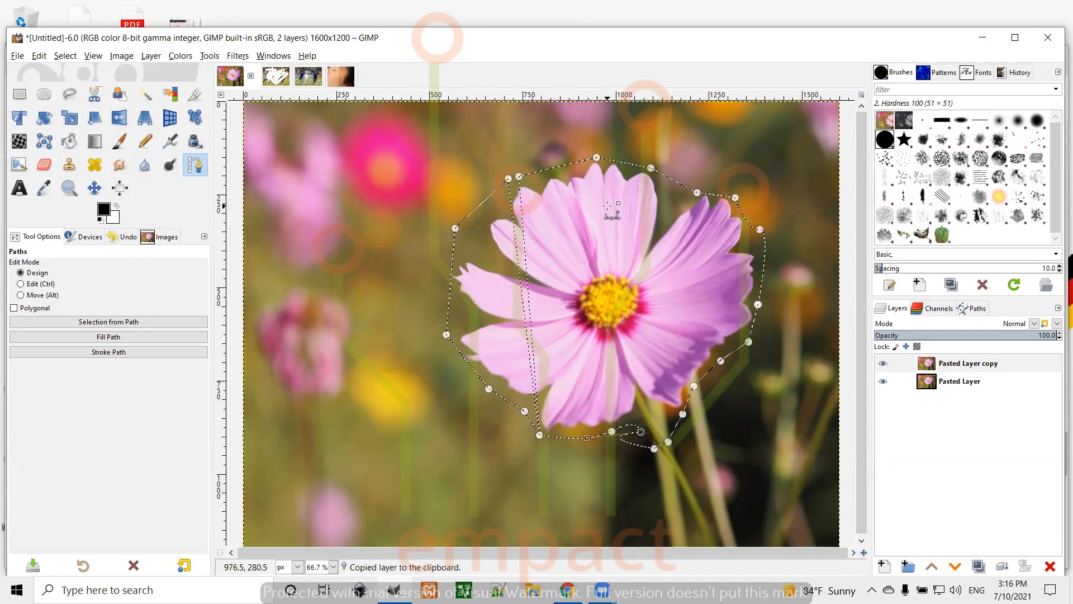
pyautogui.hotkey('ctrl', 'c')
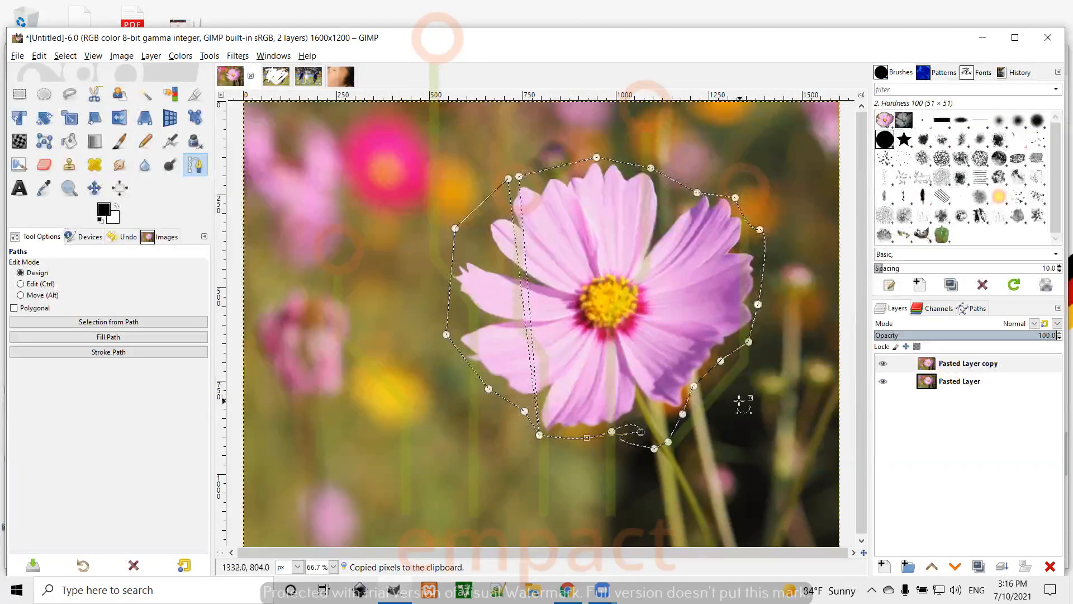
pyautogui.hotkey('ctrl', 'v')
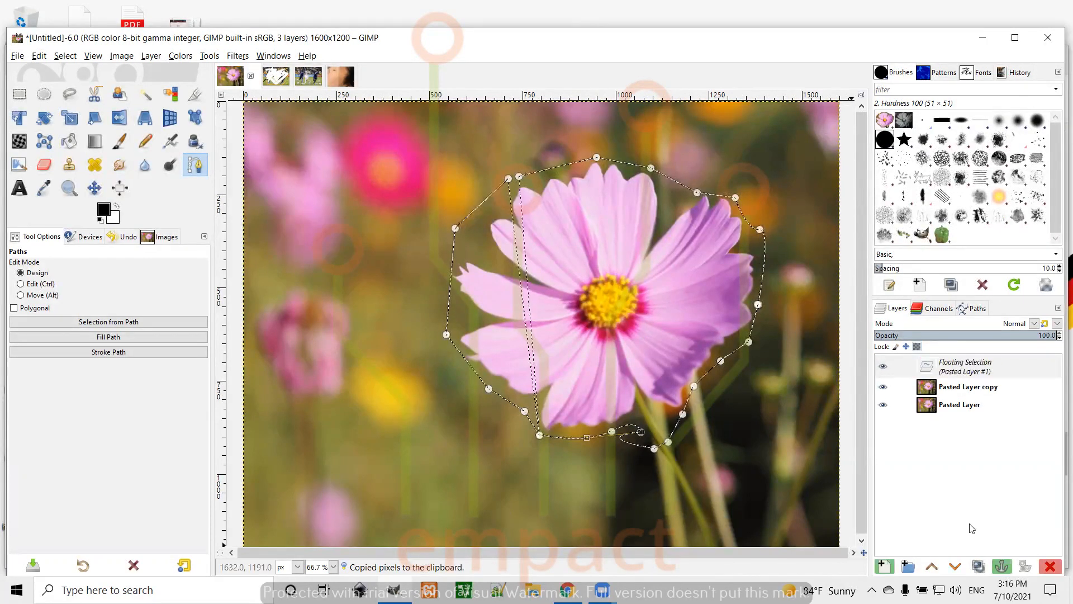
pyautogui.click(884, 566)
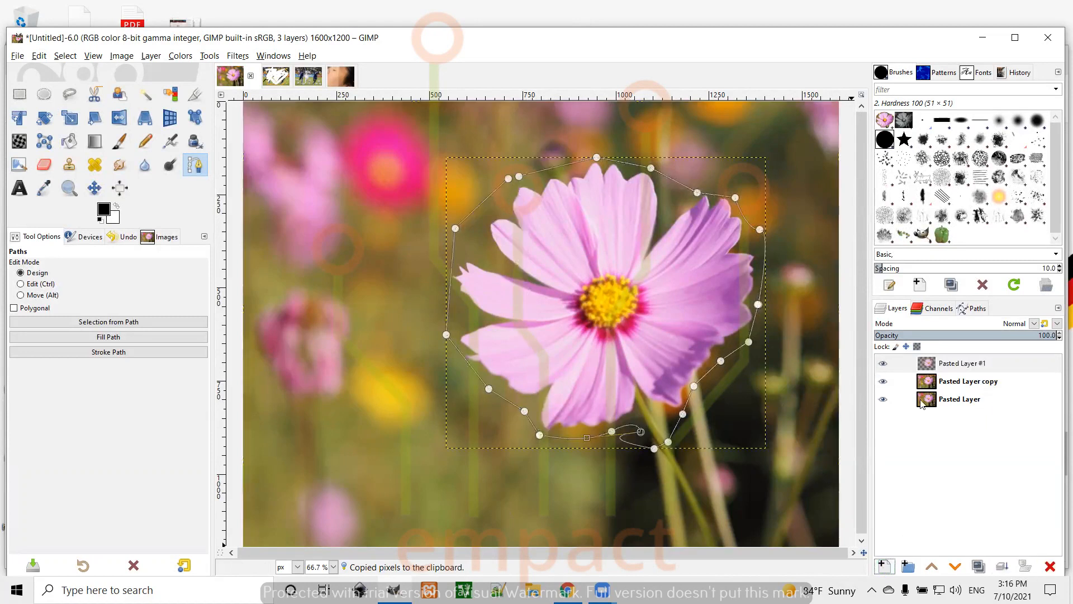
# - Hide Pasted Layer copy and Pasted Layer to view the flower cutout alone
pyautogui.click(950, 366)
pyautogui.click(882, 381)
pyautogui.click(882, 398)
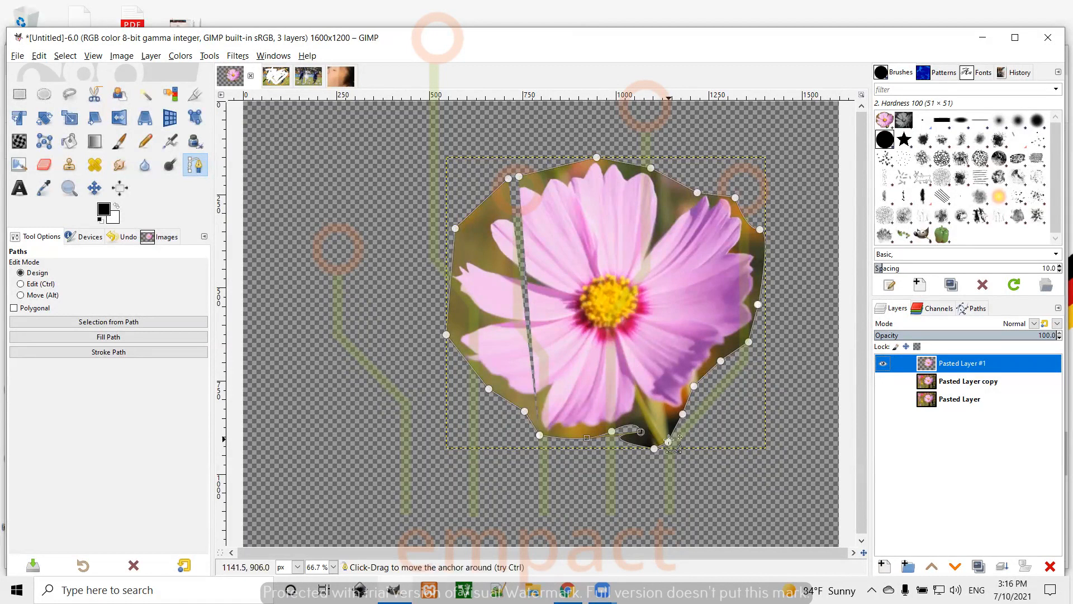
# - Reshape the path around the flower by moving anchors and bending segments, and convert it to a selection again
pyautogui.moveTo(668, 441); pyautogui.dragTo(640, 426)
pyautogui.hotkey('shift', 'v')
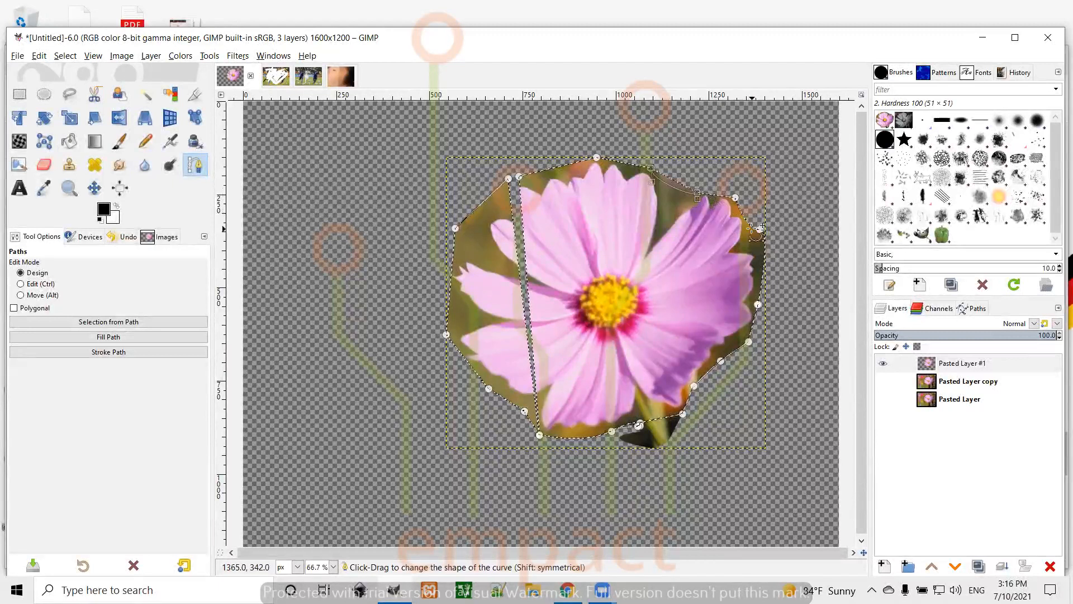
pyautogui.click(763, 253)
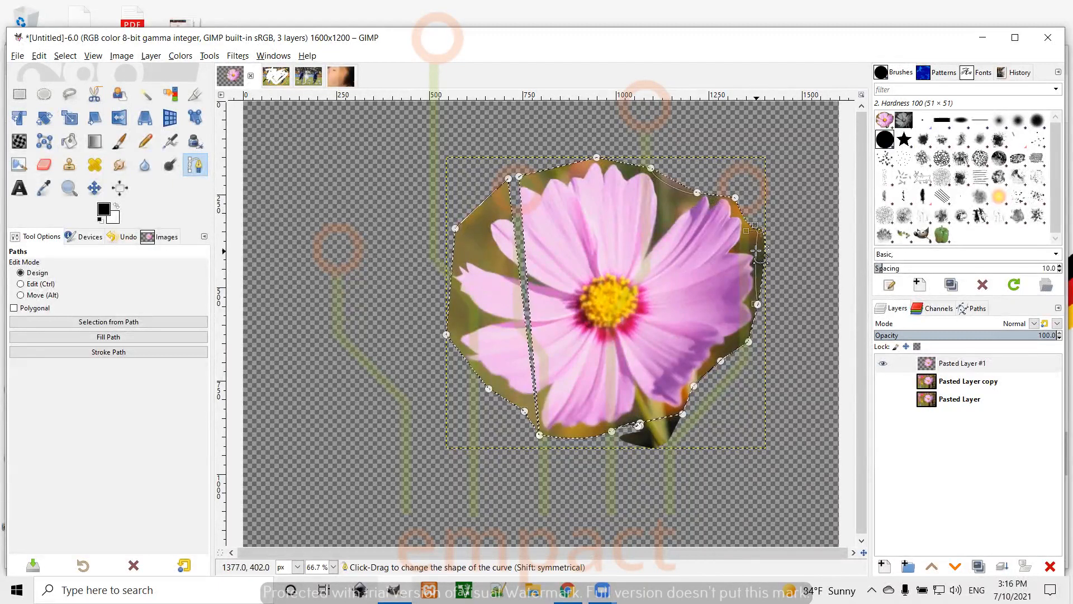
pyautogui.moveTo(732, 352); pyautogui.dragTo(729, 348)
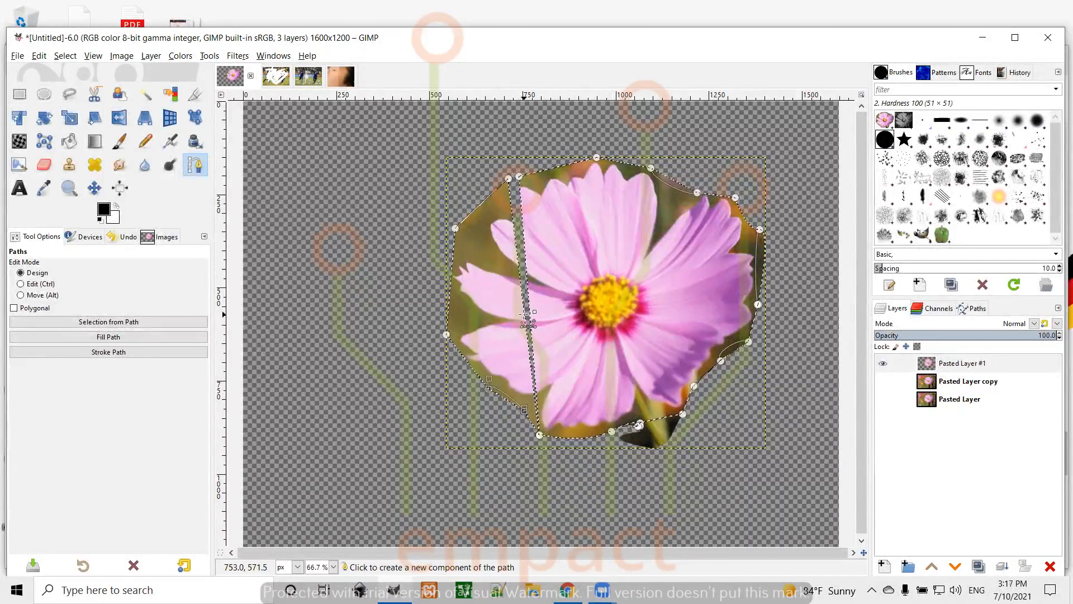
pyautogui.press('Return')
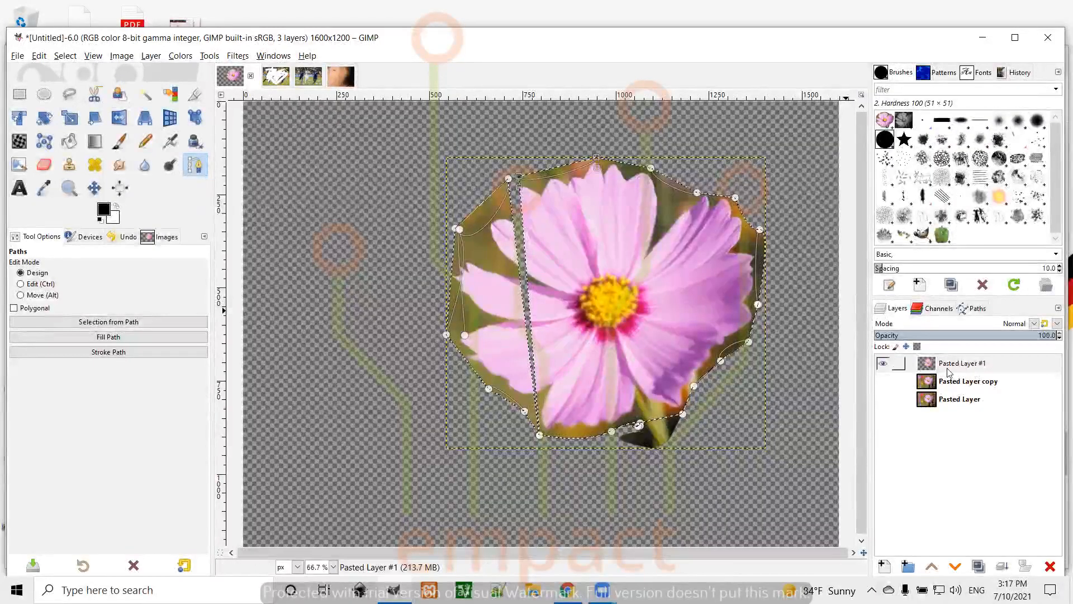
# - Delete the flower cutout layer and Pasted Layer copy, and show the original Pasted Layer
pyautogui.click(968, 364)
pyautogui.click(1049, 566)
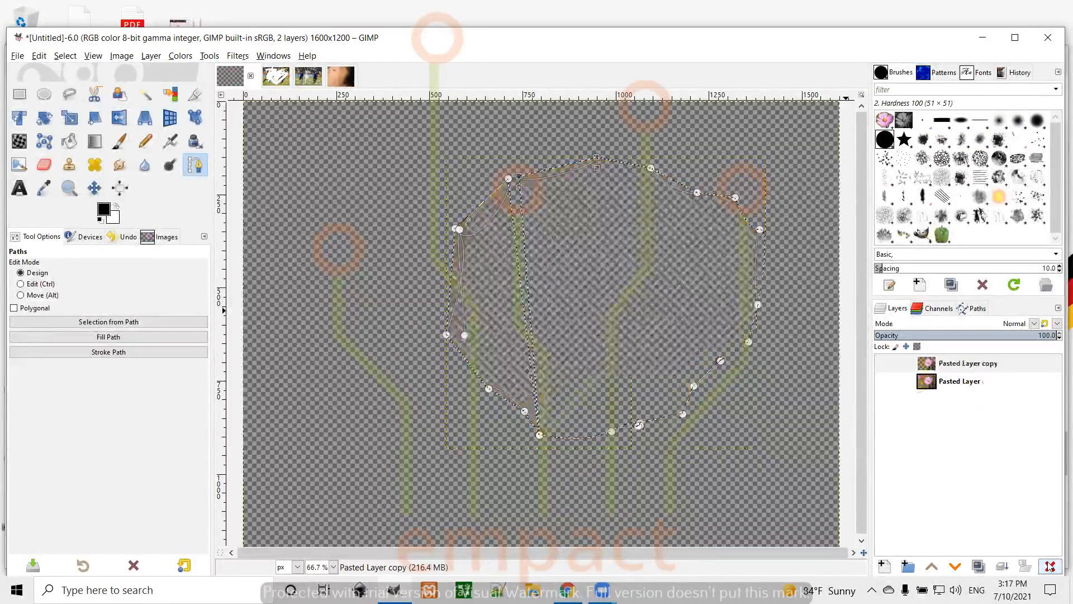
pyautogui.click(950, 360)
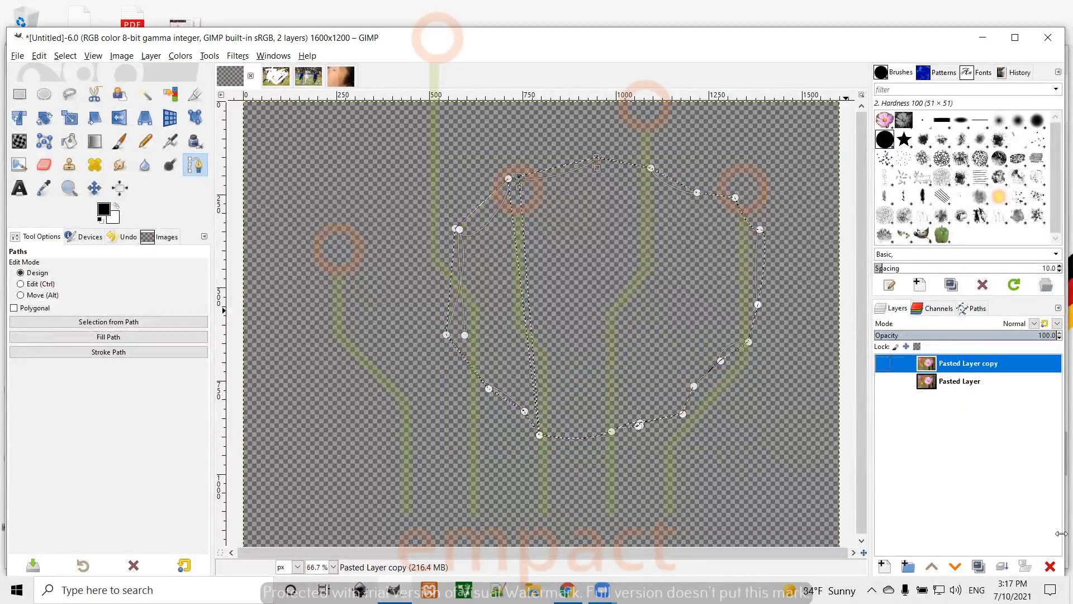
pyautogui.click(1051, 566)
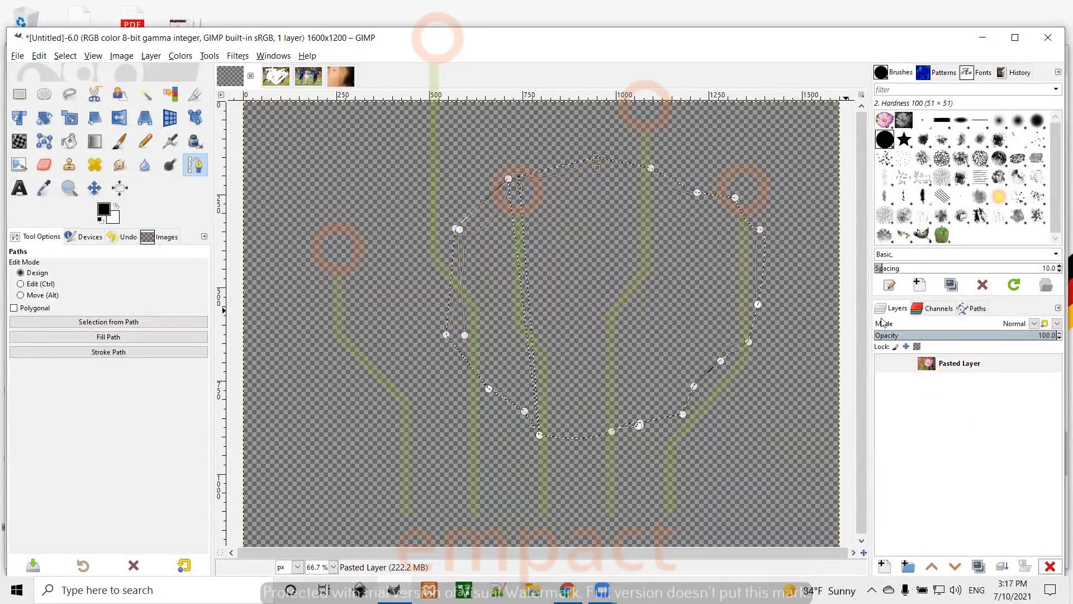
pyautogui.click(887, 364)
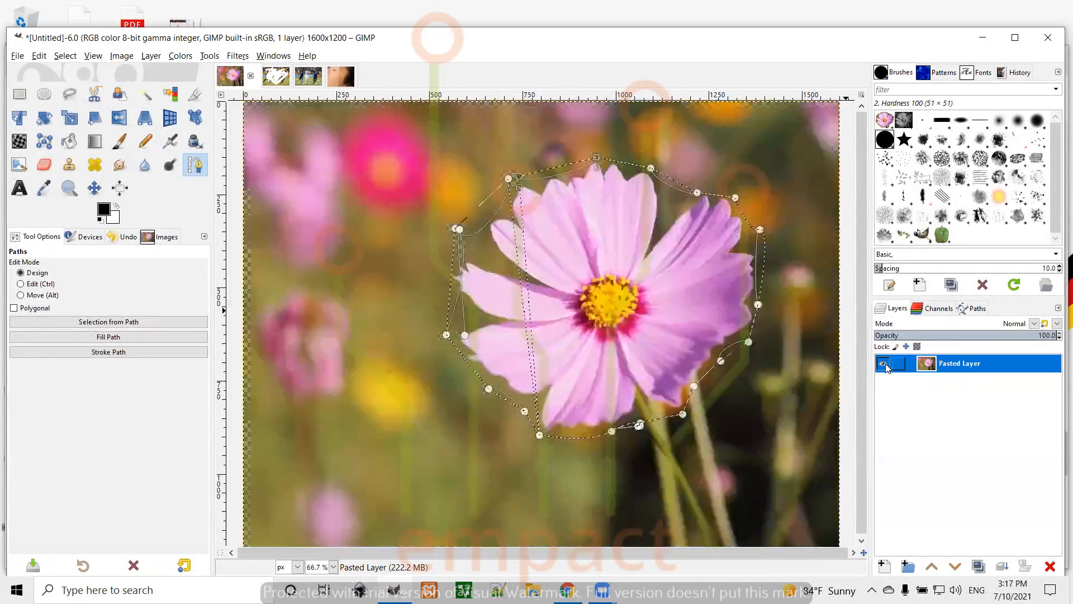
# - Clear the selection around the flower and switch to the Move tool
pyautogui.click(62, 57)
pyautogui.click(76, 86)
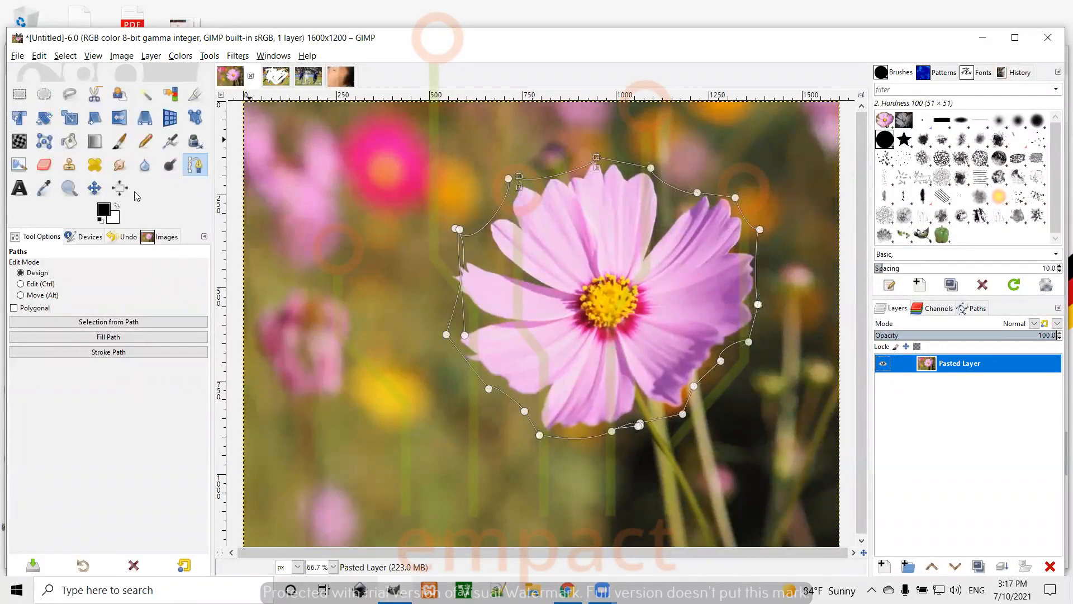
pyautogui.click(93, 190)
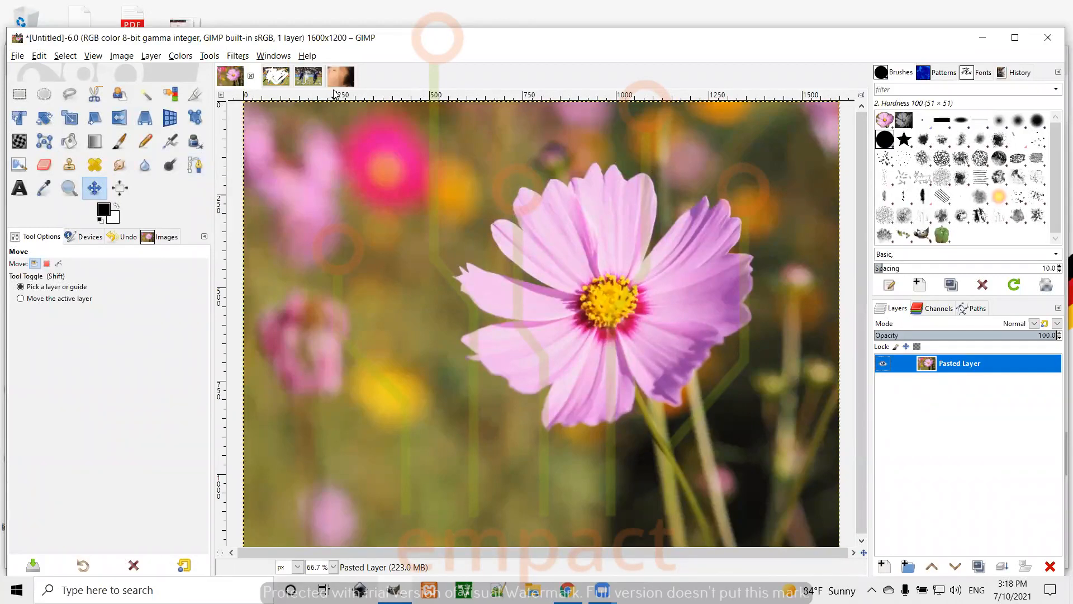
# - Create a new blank image 1080 px wide and 720 px high
pyautogui.click(18, 57)
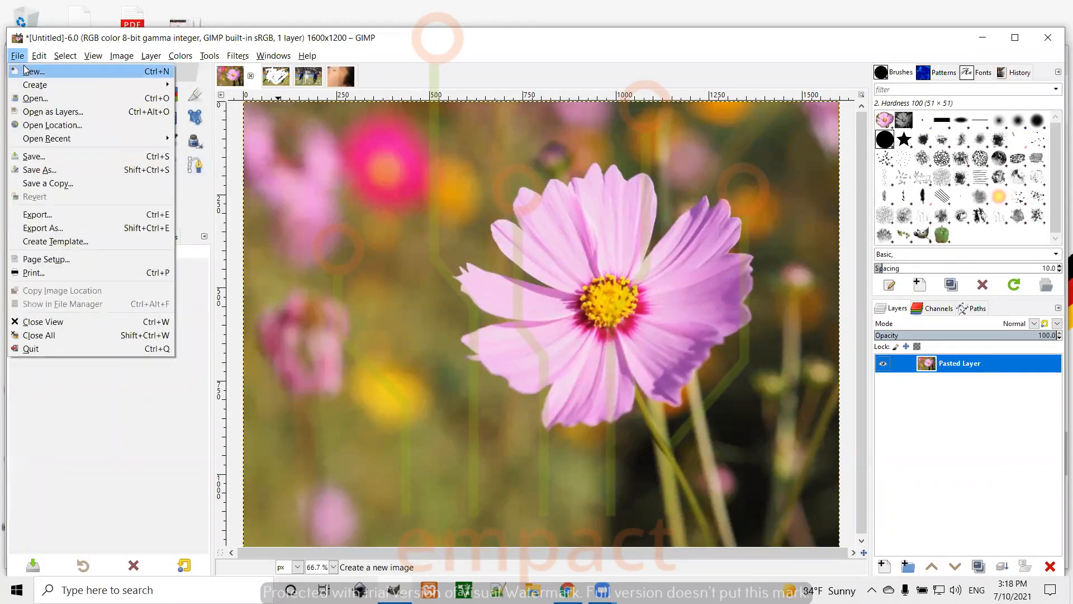
pyautogui.click(33, 73)
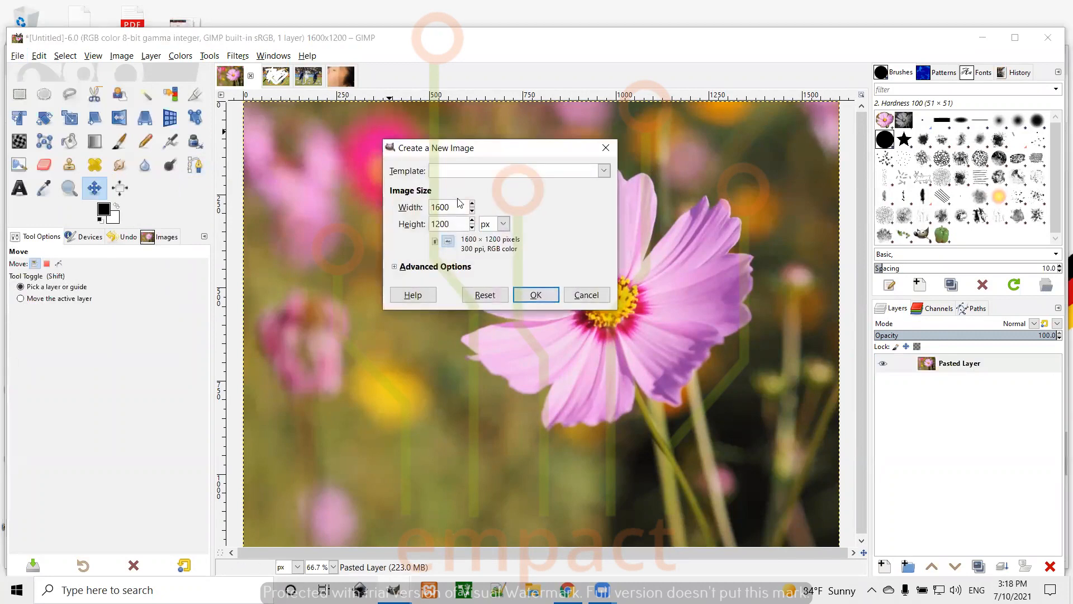
pyautogui.write('10')
pyautogui.press('Tab')
pyautogui.write('7')
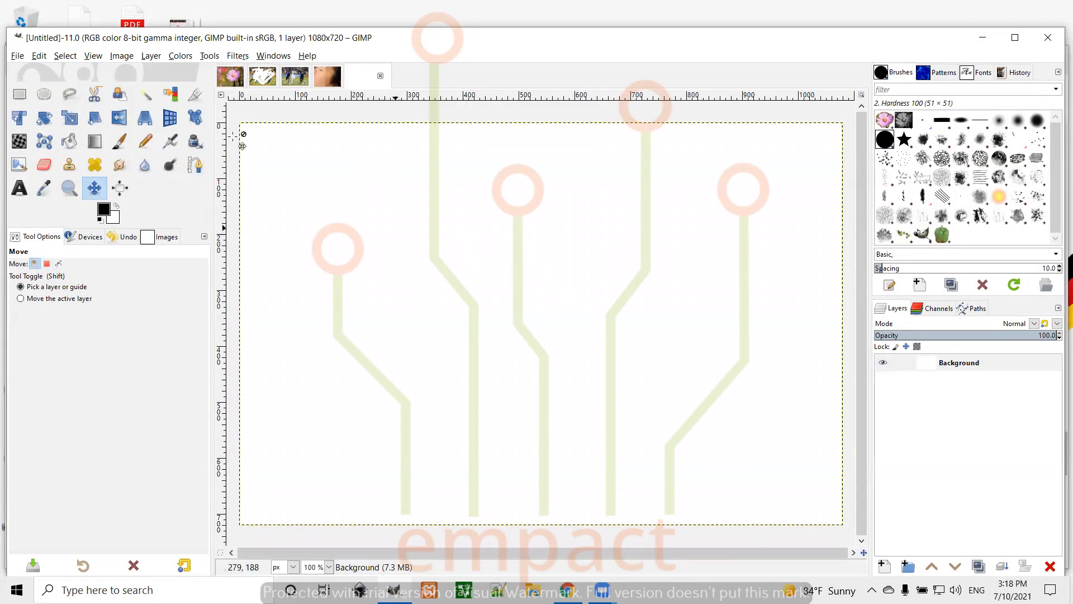
# - Select a rectangle about 221 × 327 px near the canvas's left side and fill it with the black foreground colour
pyautogui.click(20, 95)
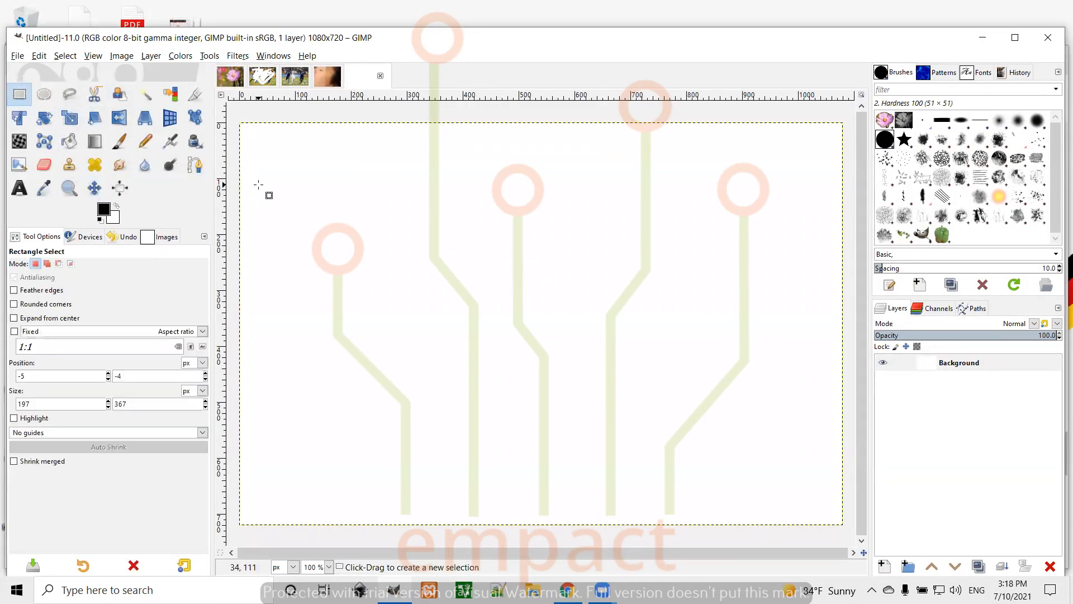
pyautogui.moveTo(291, 189); pyautogui.dragTo(416, 371)
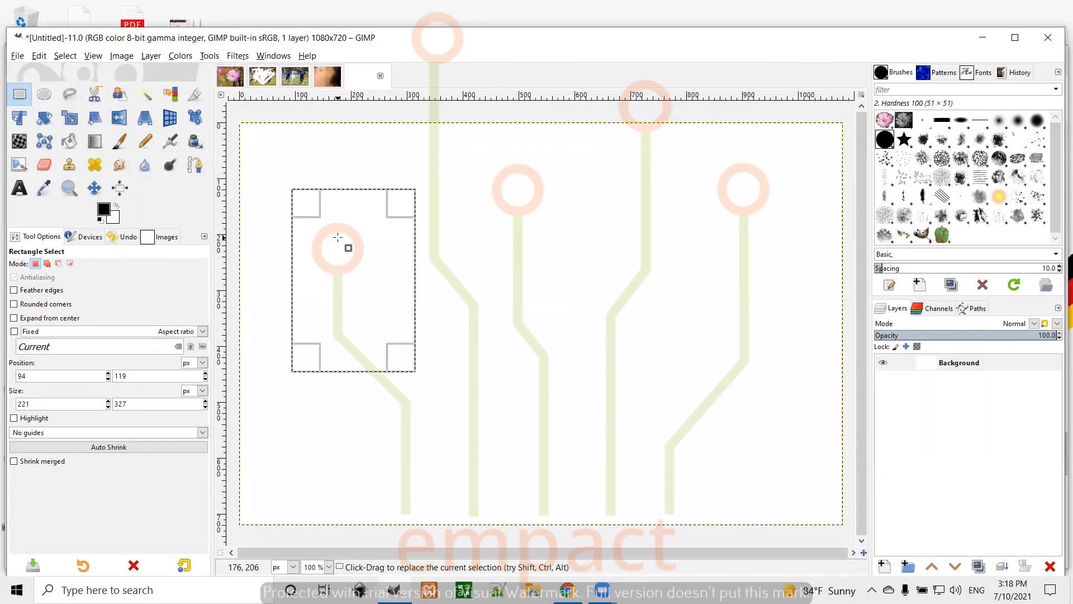
pyautogui.click(69, 140)
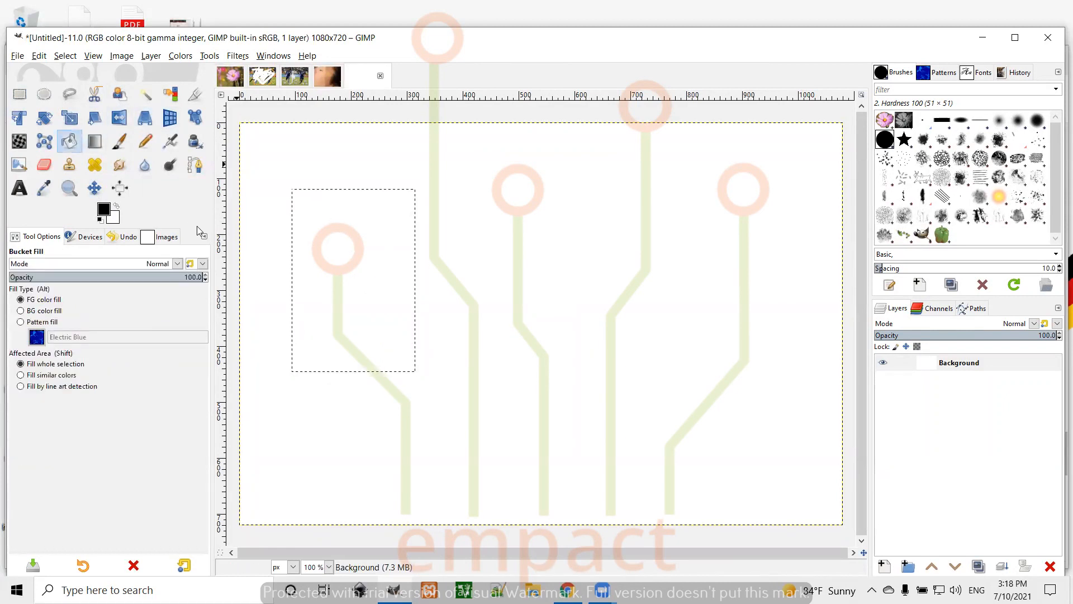
pyautogui.click(344, 237)
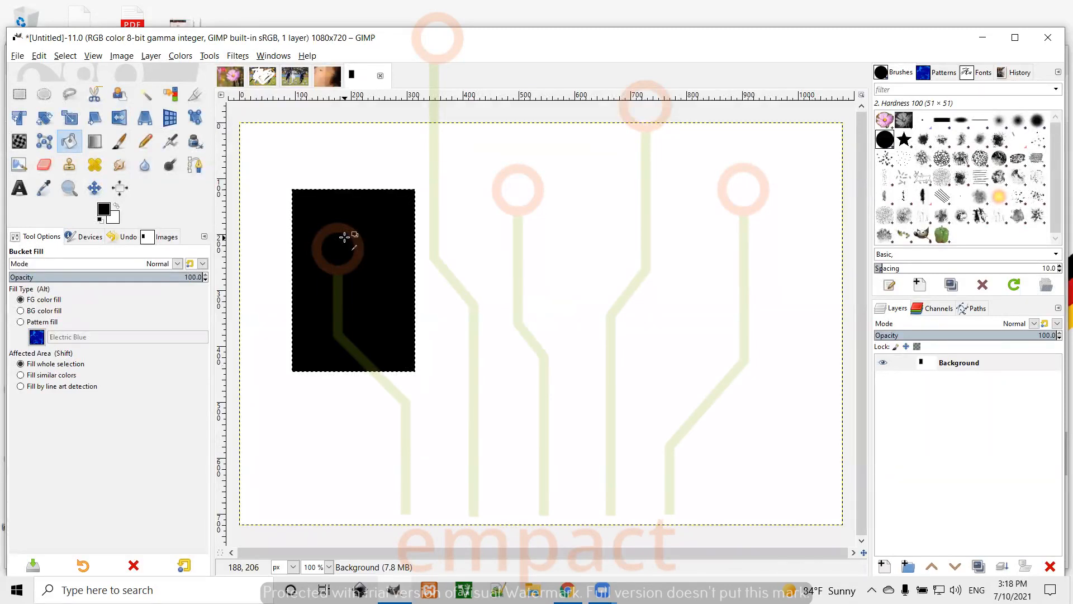
# - Cut the black rectangle and paste it back as its own new layer
pyautogui.hotkey('ctrl', 'x')
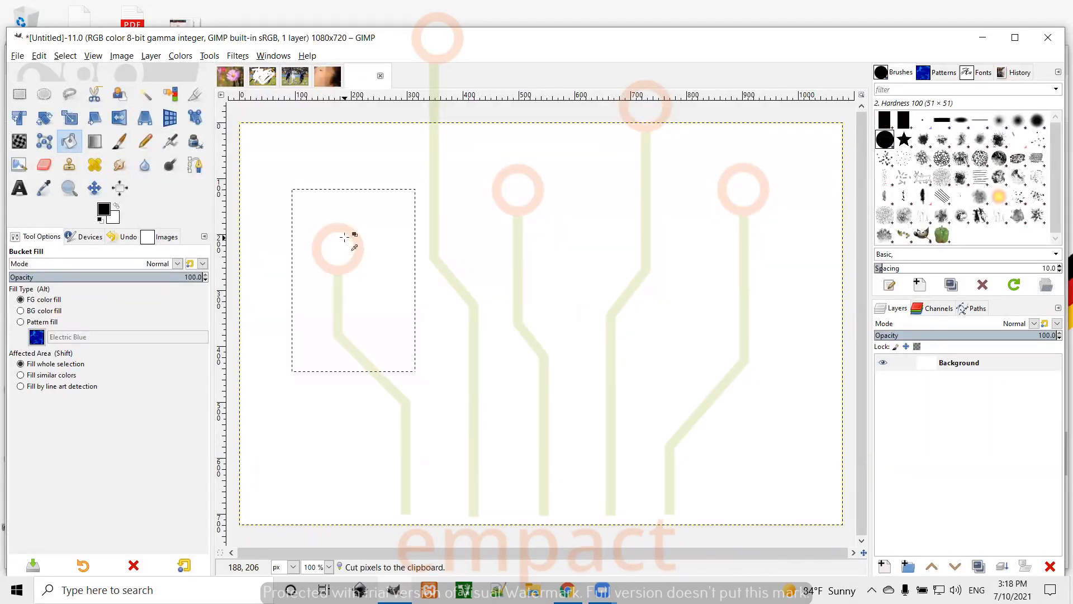
pyautogui.hotkey('ctrl', 'v')
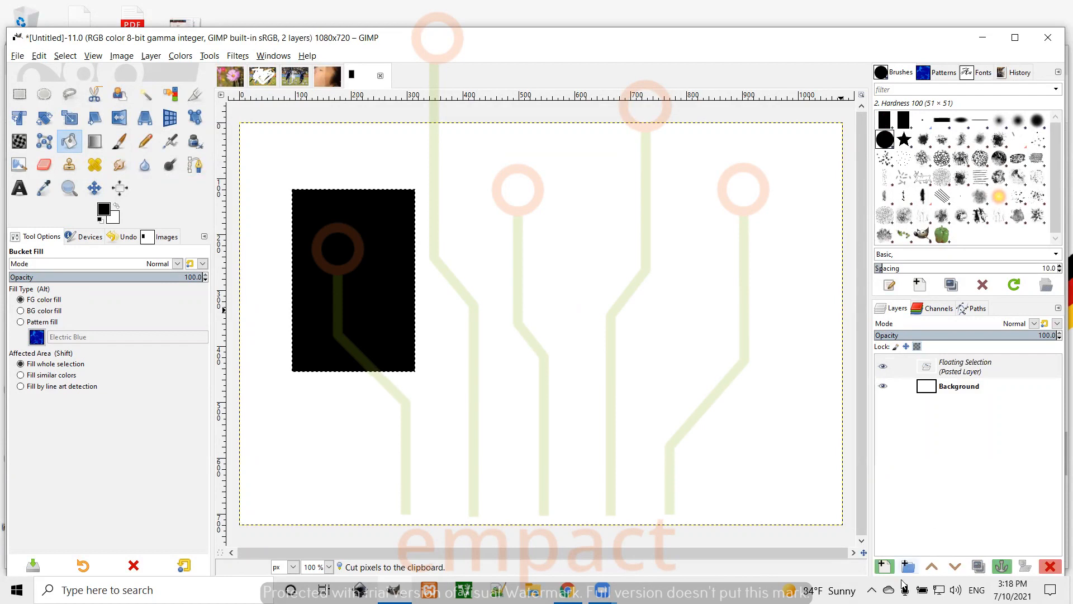
pyautogui.click(884, 566)
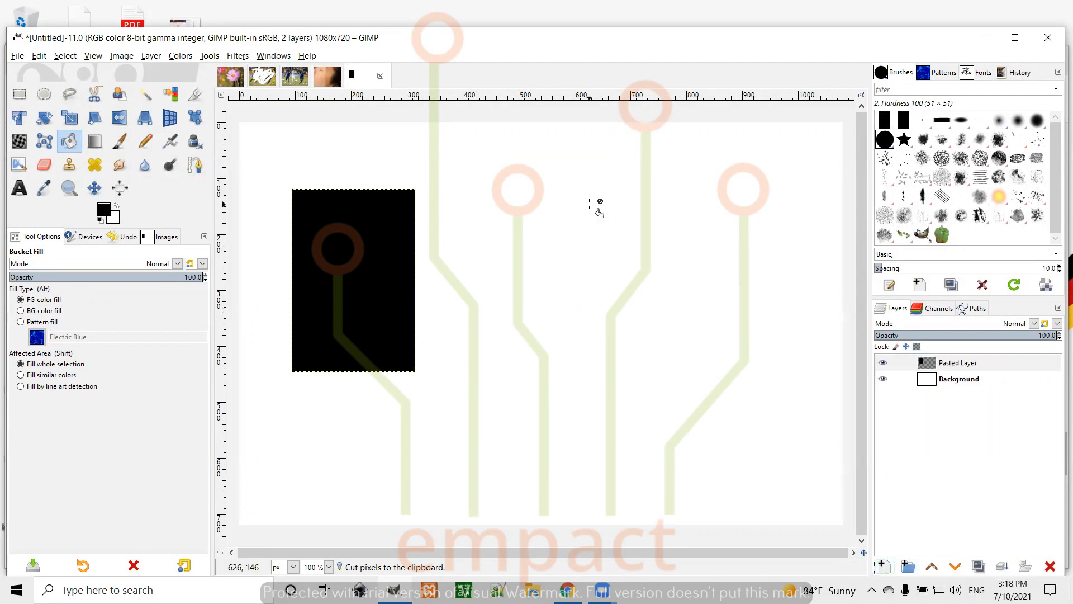
# - Make a circular selection about 382 × 381 px beside the black rectangle and set the foreground colour to yellow eefa39
pyautogui.click(44, 95)
pyautogui.moveTo(443, 209); pyautogui.dragTo(657, 422)
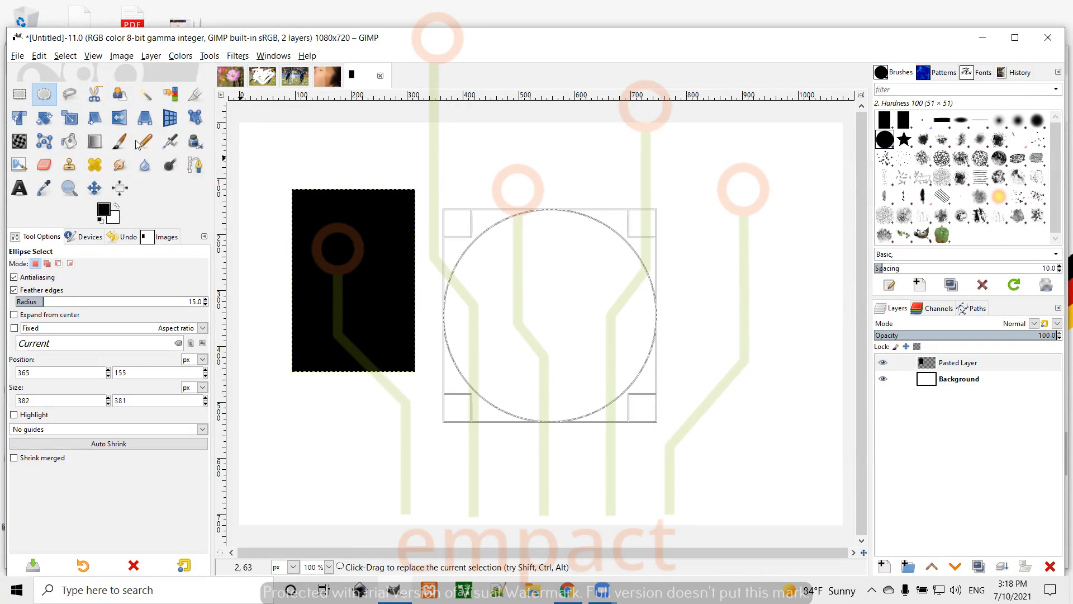
pyautogui.click(94, 141)
pyautogui.click(104, 211)
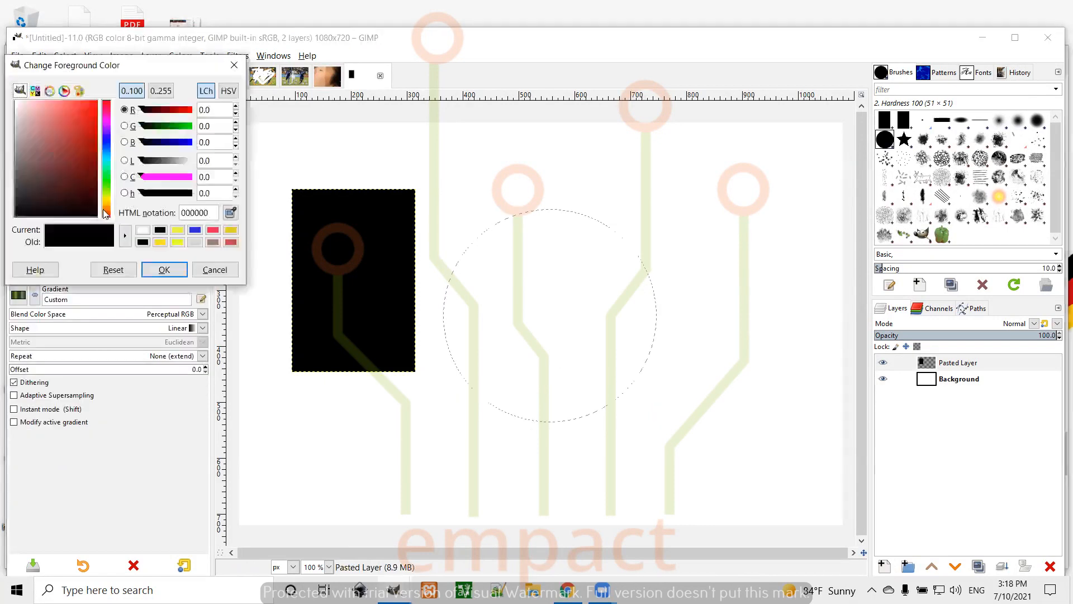
pyautogui.click(106, 210)
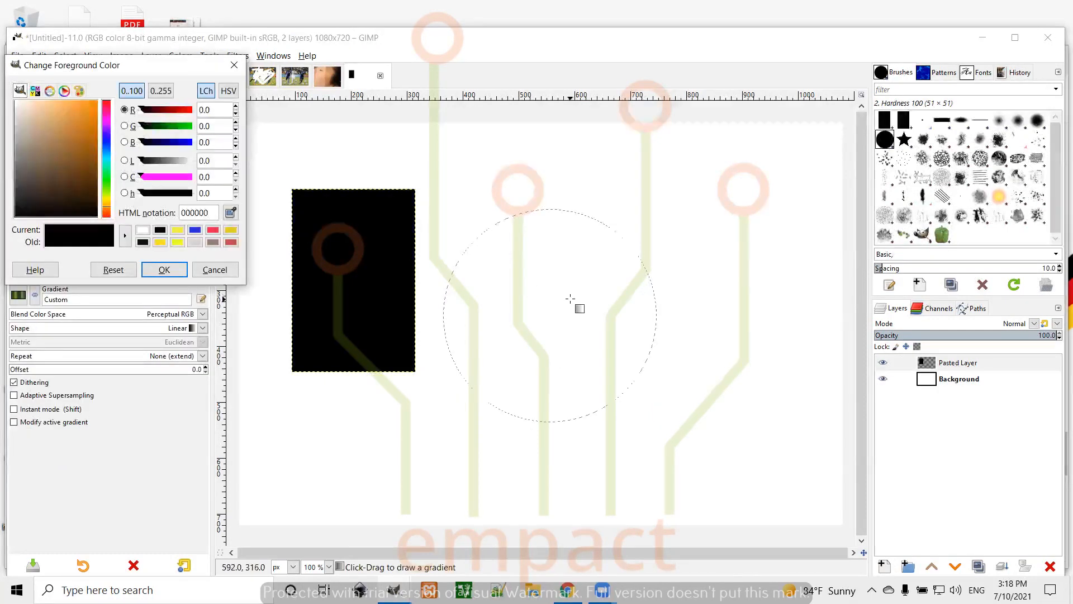
pyautogui.click(107, 196)
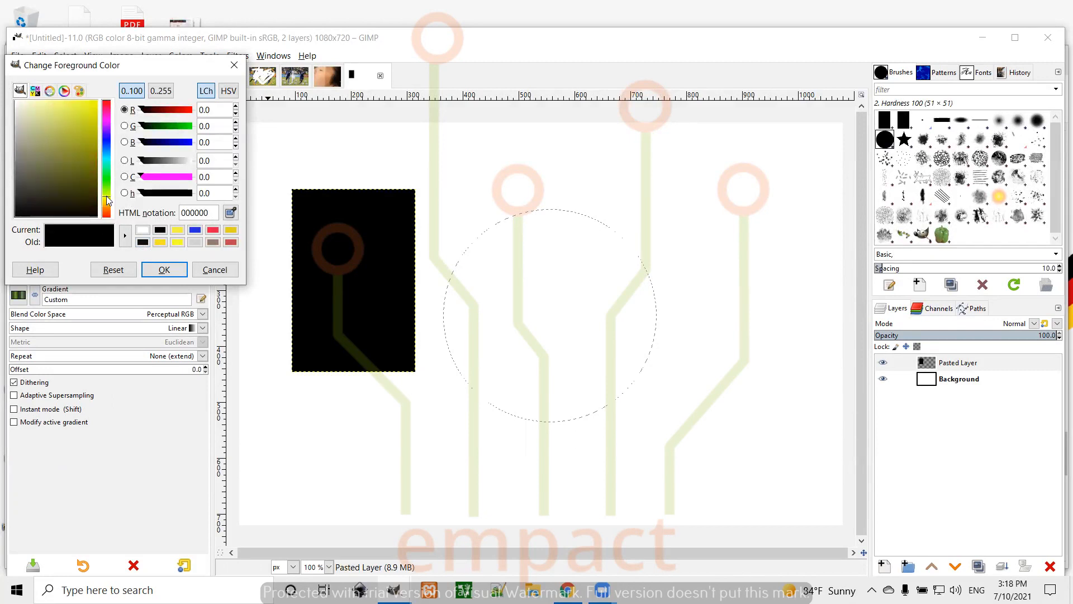
pyautogui.click(79, 101)
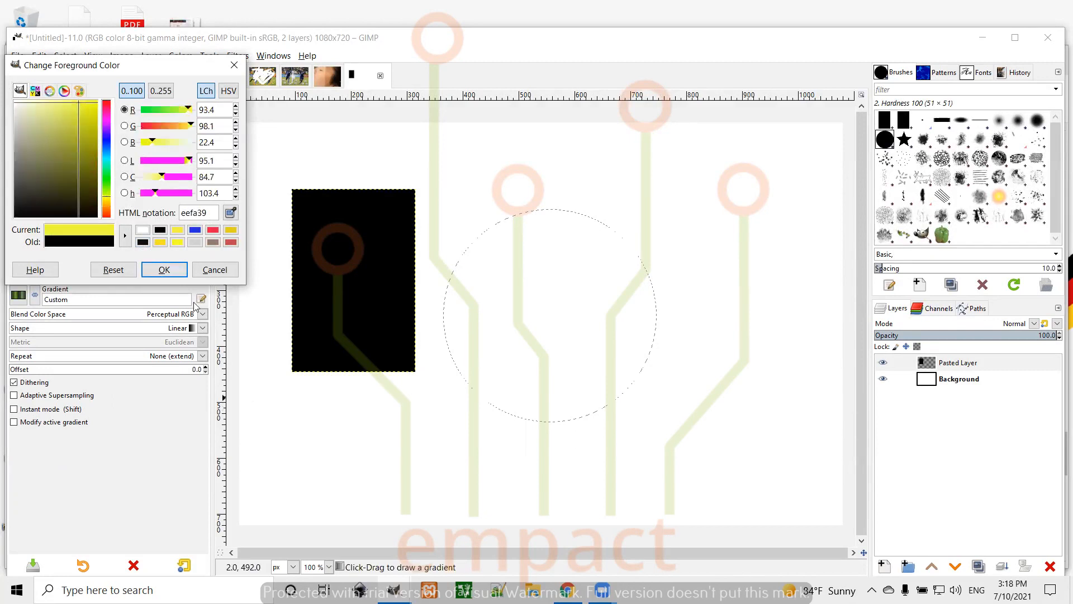
pyautogui.click(165, 270)
# - Try to start a gradient inside the circular selection and make Background the active layer
pyautogui.click(525, 300)
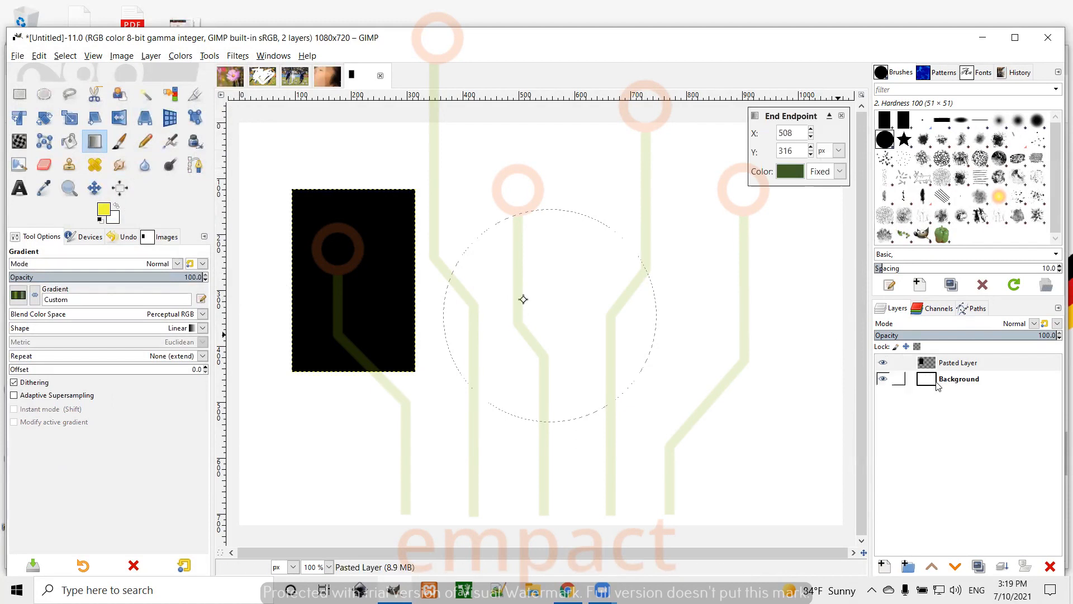
pyautogui.press('pagedown')
pyautogui.moveTo(525, 299); pyautogui.dragTo(525, 291)
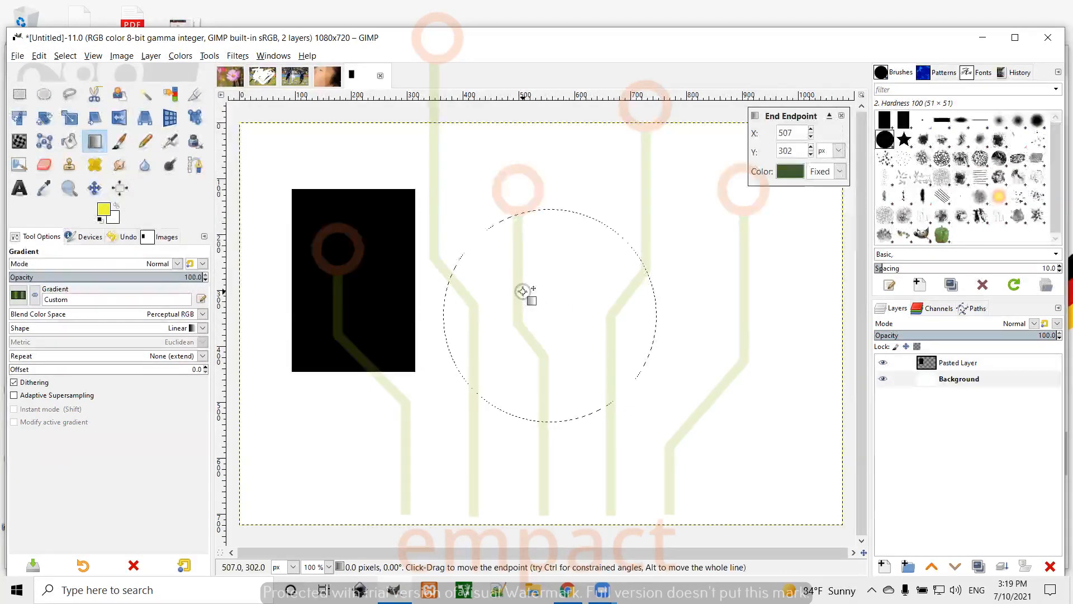
pyautogui.doubleClick(952, 380)
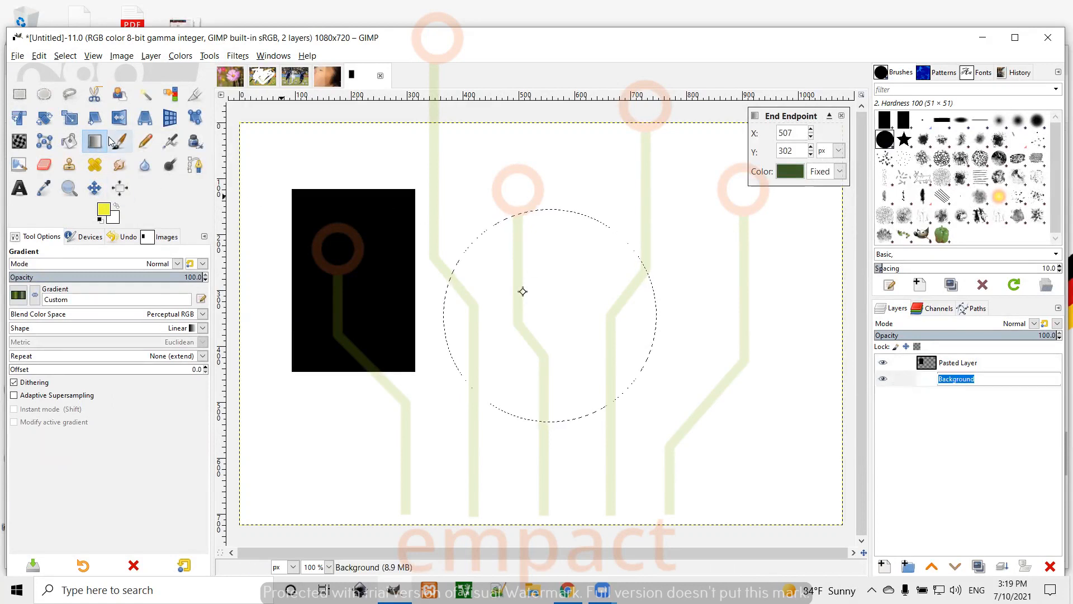
# - Fill the circular selection on the Background layer with yellow eefa39 using Bucket Fill
pyautogui.click(69, 141)
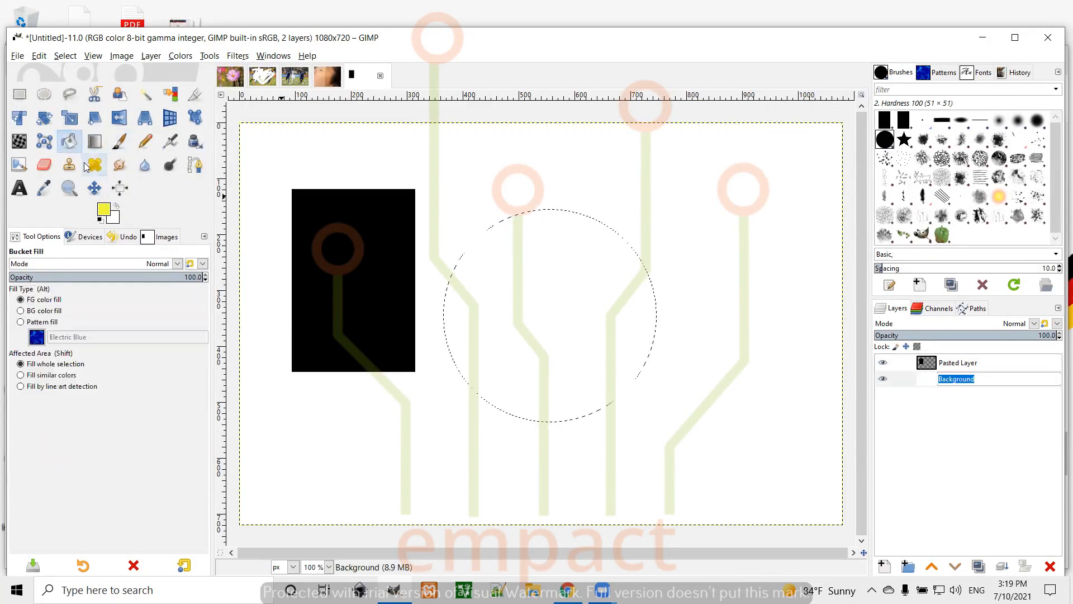
pyautogui.click(103, 208)
pyautogui.click(579, 295)
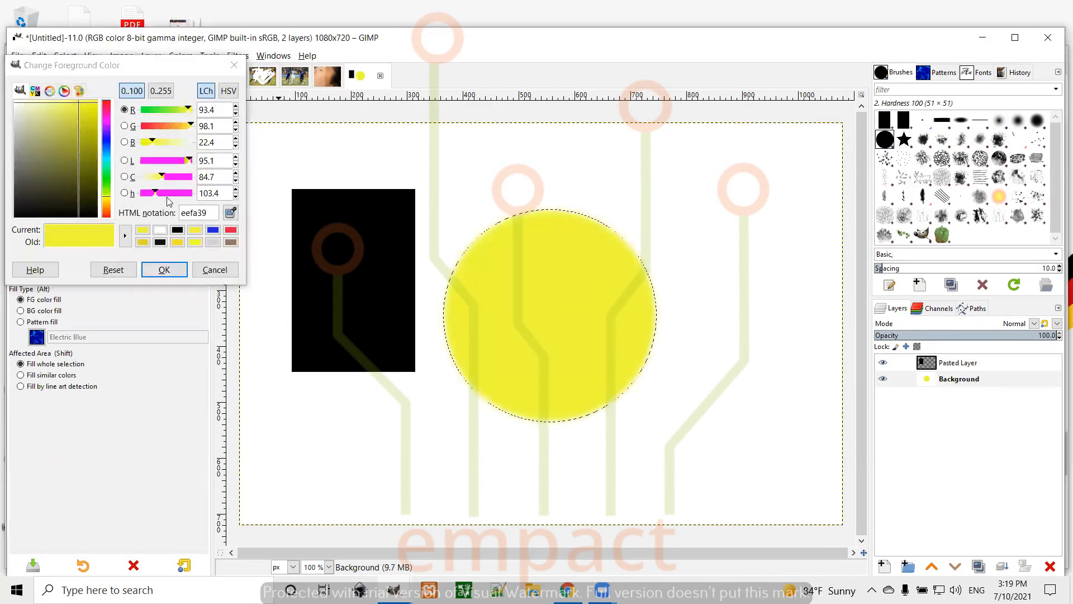
pyautogui.click(164, 269)
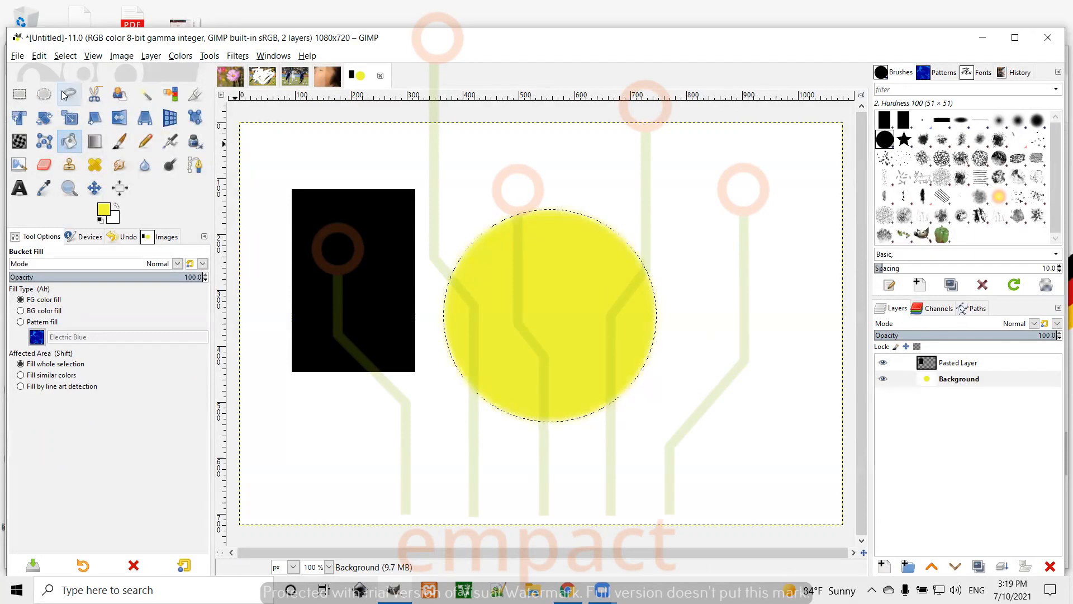
# - Outline a freehand star-like selection to the upper right of the yellow circle on the Background layer
pyautogui.click(70, 97)
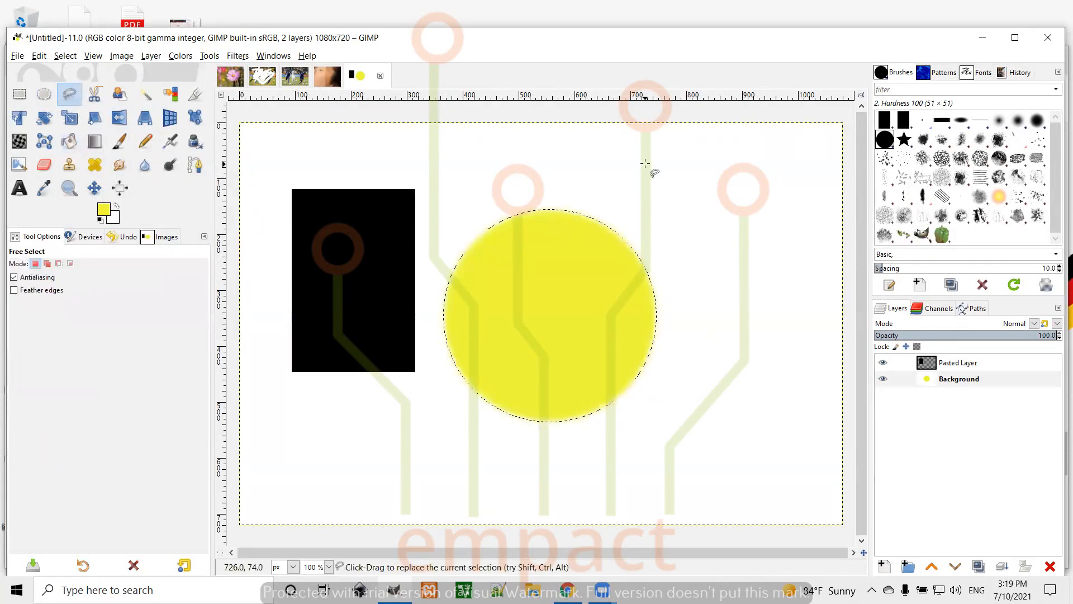
pyautogui.click(982, 380)
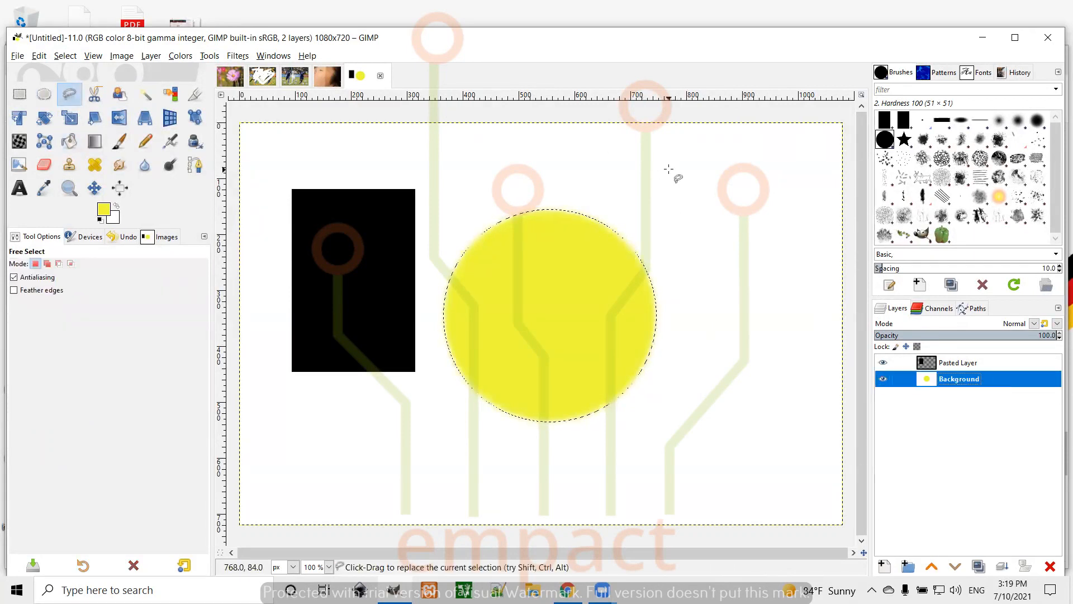
pyautogui.moveTo(730, 177)
pyautogui.mouseDown()
pyautogui.moveTo(688, 172)
pyautogui.moveTo(700, 262)
pyautogui.moveTo(728, 258)
pyautogui.moveTo(757, 286)
pyautogui.moveTo(779, 270)
pyautogui.moveTo(772, 225)
pyautogui.moveTo(788, 215)
pyautogui.moveTo(785, 196)
pyautogui.moveTo(744, 164)
pyautogui.moveTo(727, 179)
pyautogui.mouseUp()
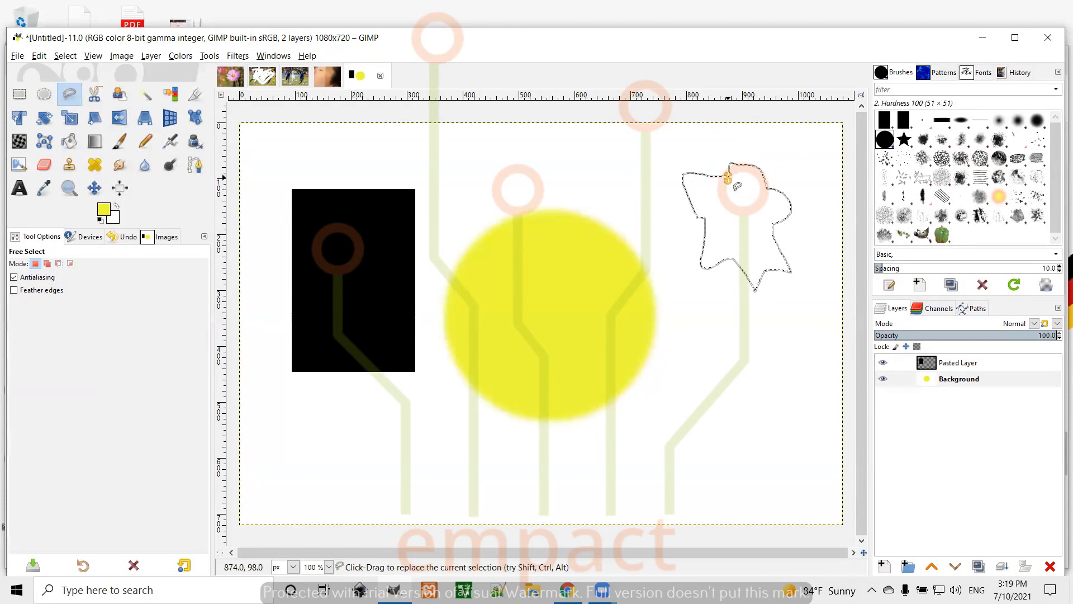
pyautogui.click(724, 179)
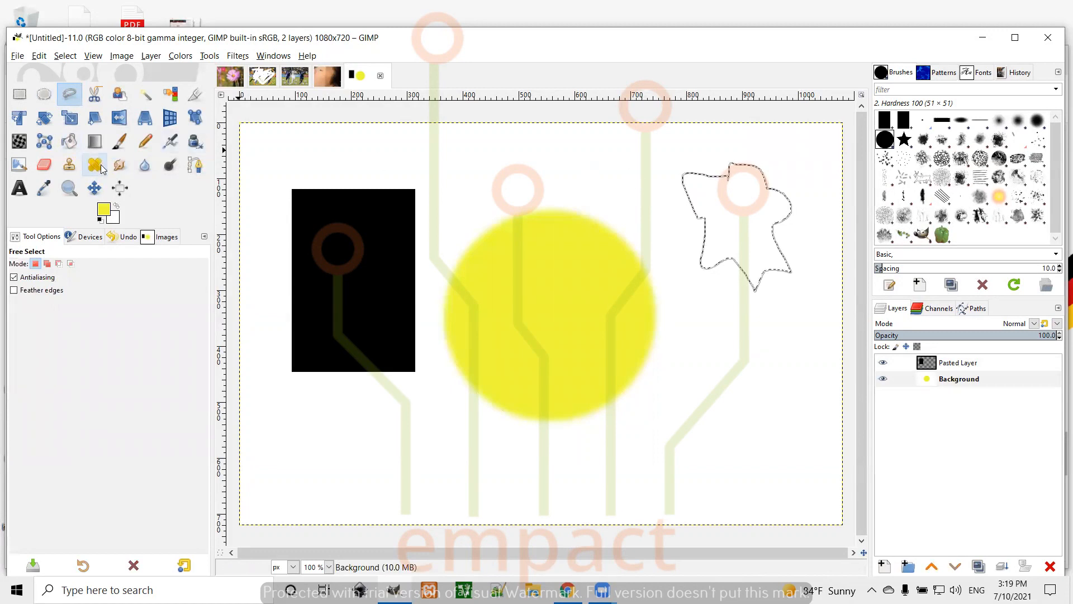
# - Set the foreground colour to blue 1e2be2 and fill the star-like selection with it
pyautogui.click(77, 144)
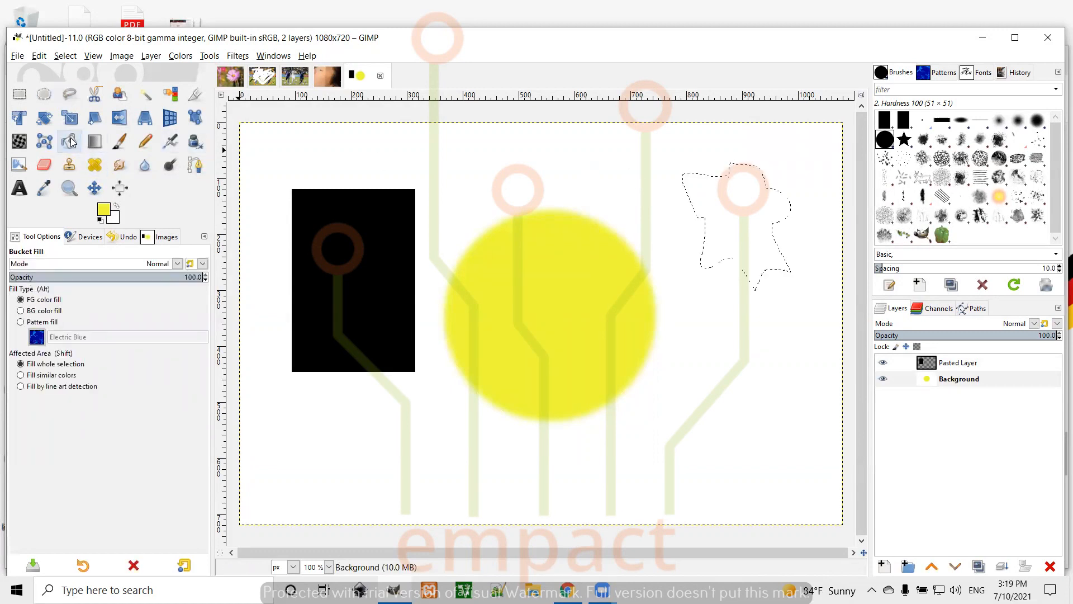
pyautogui.click(104, 210)
pyautogui.click(213, 230)
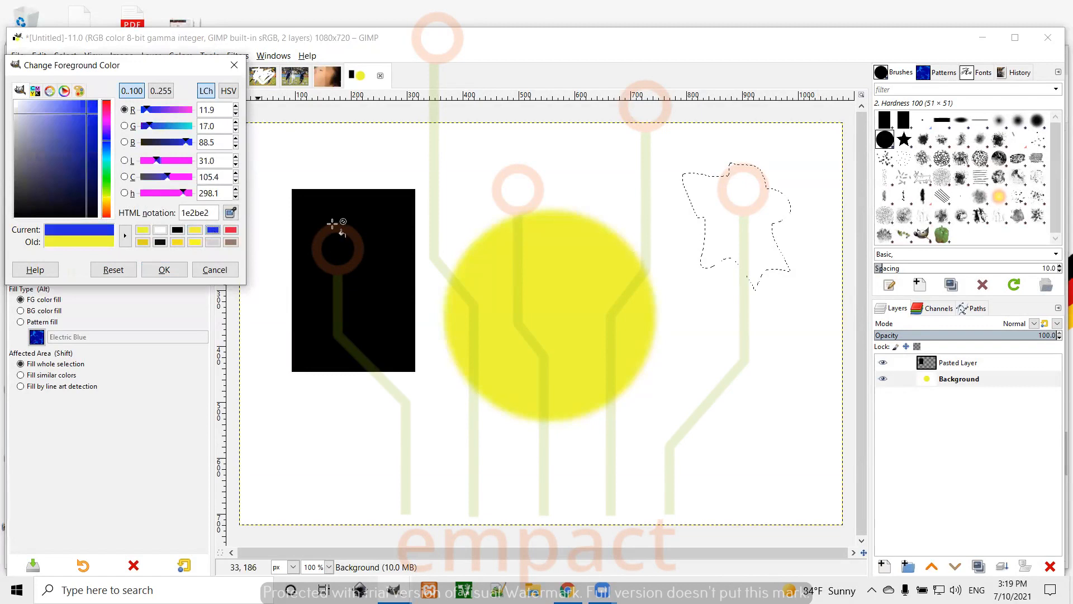
pyautogui.press('Return')
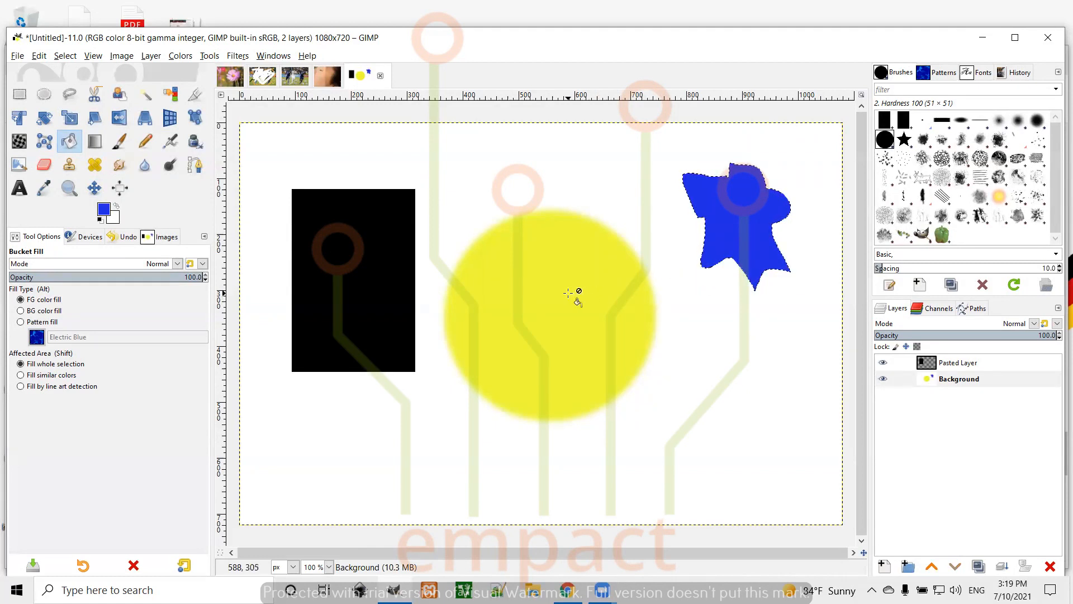
# - Undo the blue star and yellow circle fills along with their selections
pyautogui.press('ctrl')
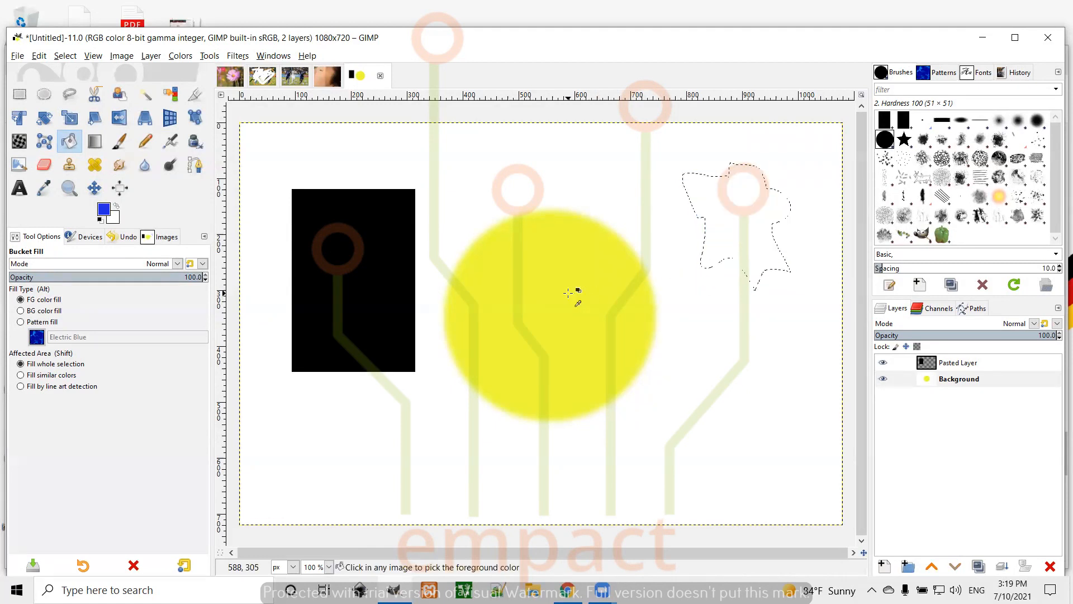
pyautogui.hotkey('ctrl', 'z')
pyautogui.hotkey('ctrl', 'z')
pyautogui.hotkey('ctrl', 'z')
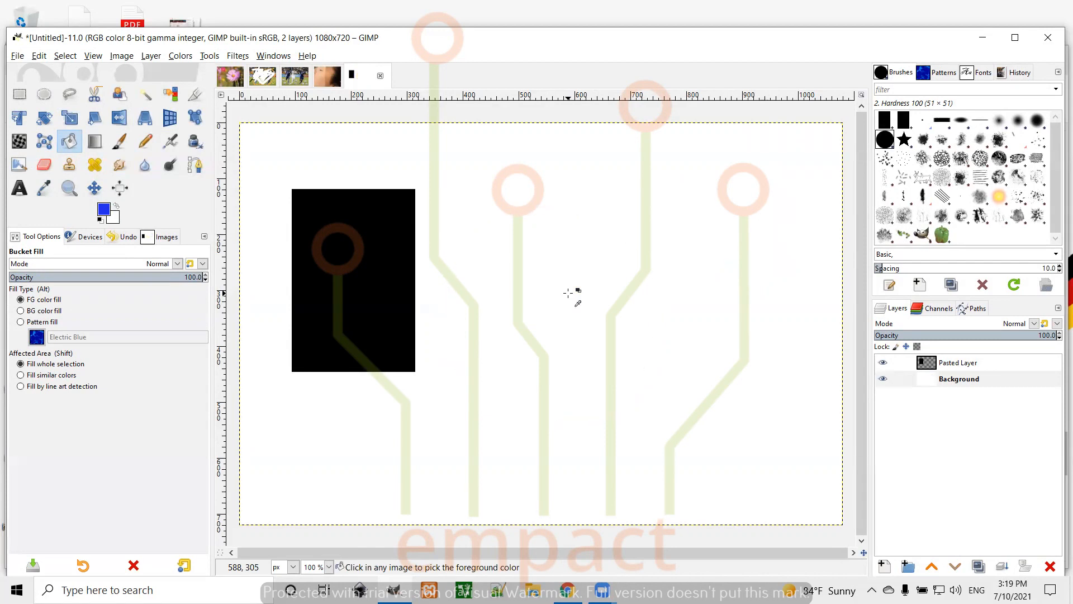
# - Select a tall rectangle about 119 × 514 px on the Background layer, right of the black rectangle
pyautogui.click(938, 378)
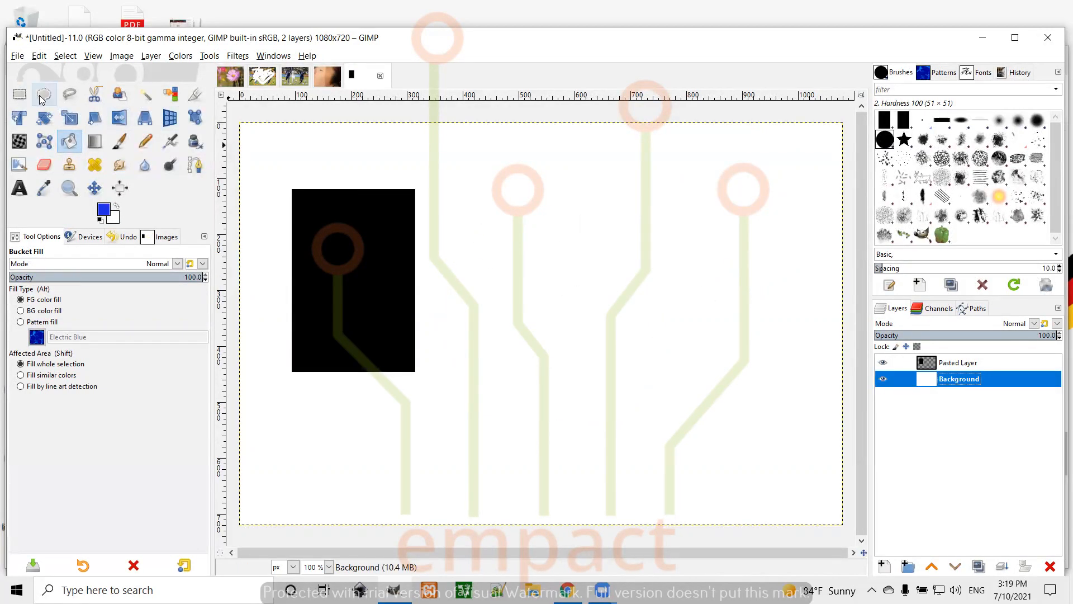
pyautogui.click(20, 93)
pyautogui.moveTo(458, 219); pyautogui.dragTo(525, 506)
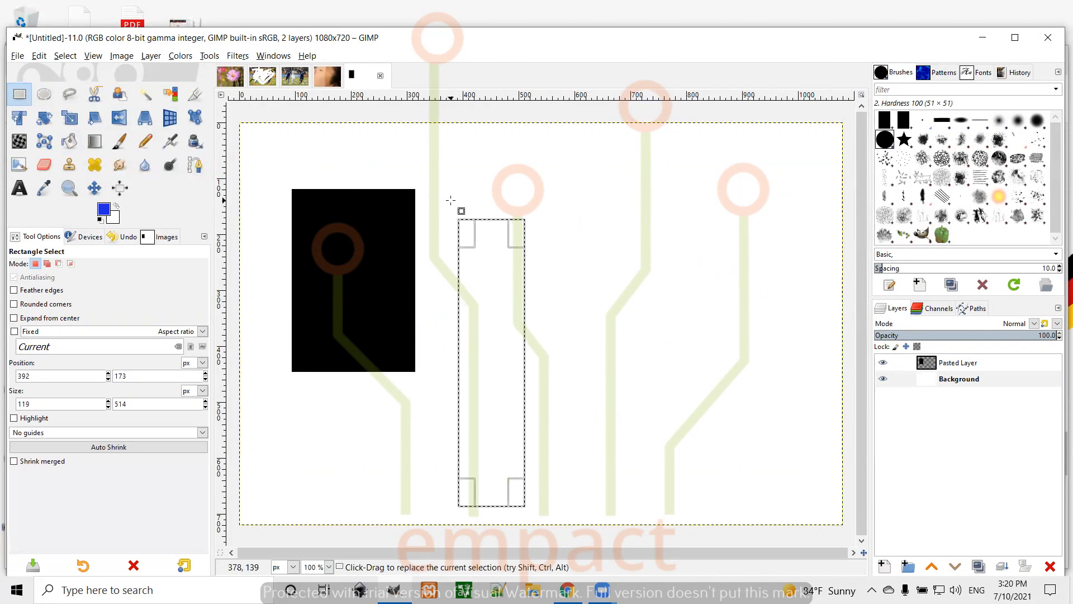
# - Fill the tall rectangular selection with the blue foreground colour 1e2be2
pyautogui.click(74, 142)
pyautogui.click(103, 210)
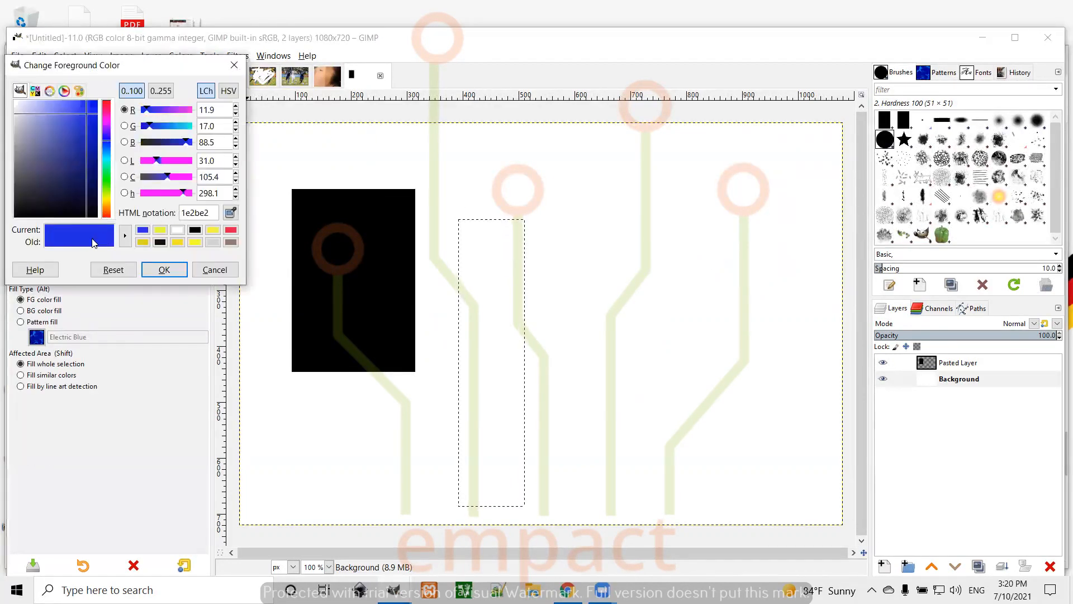
pyautogui.click(164, 270)
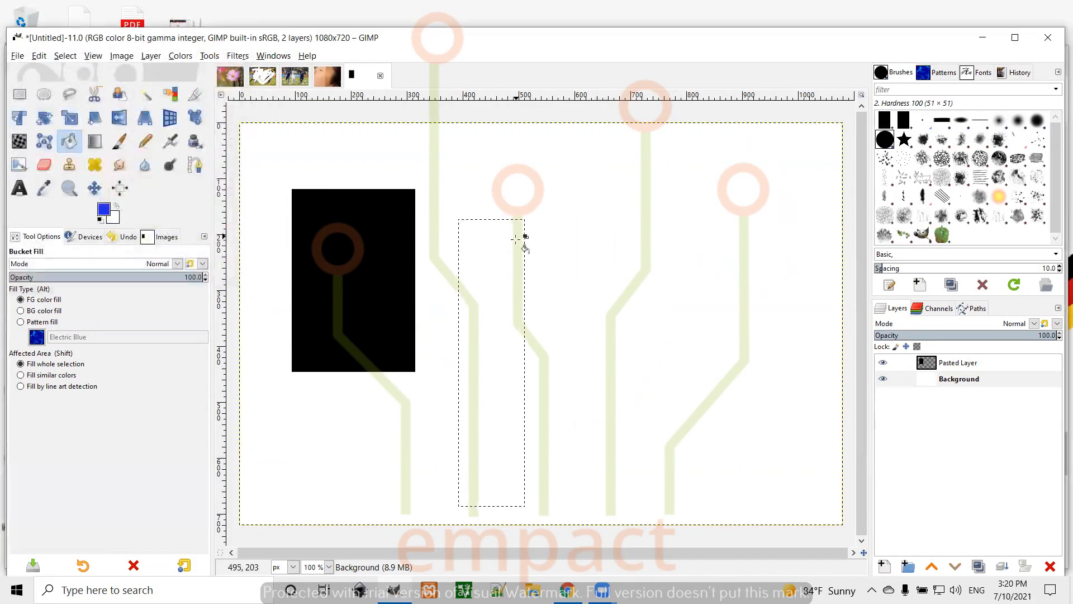
pyautogui.click(508, 245)
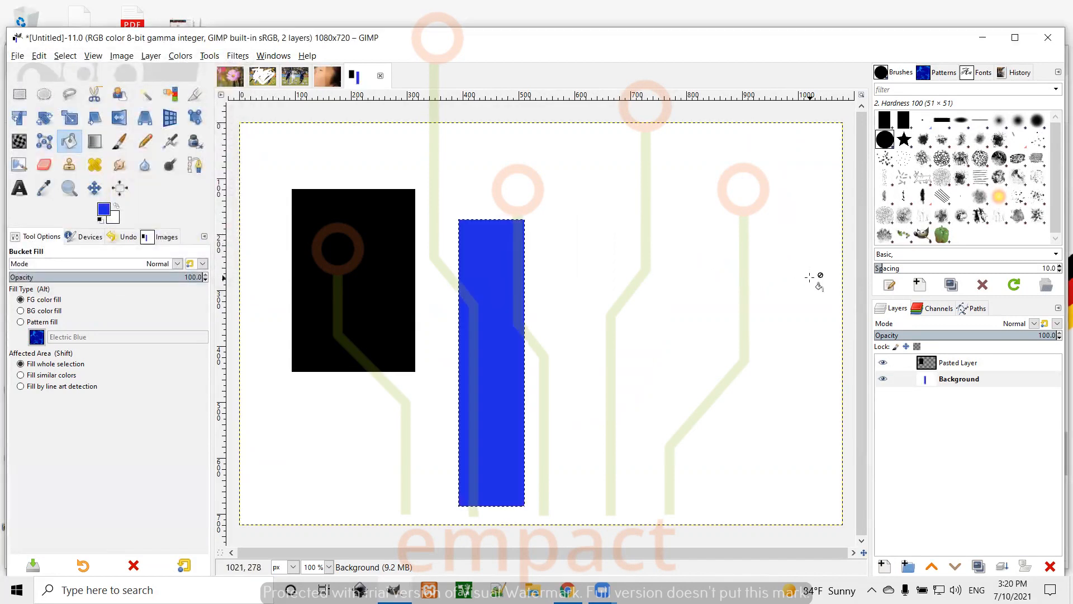
# - Cut the blue rectangle from the Background layer and paste it back in place as its own new layer
pyautogui.hotkey('ctrl', 'x')
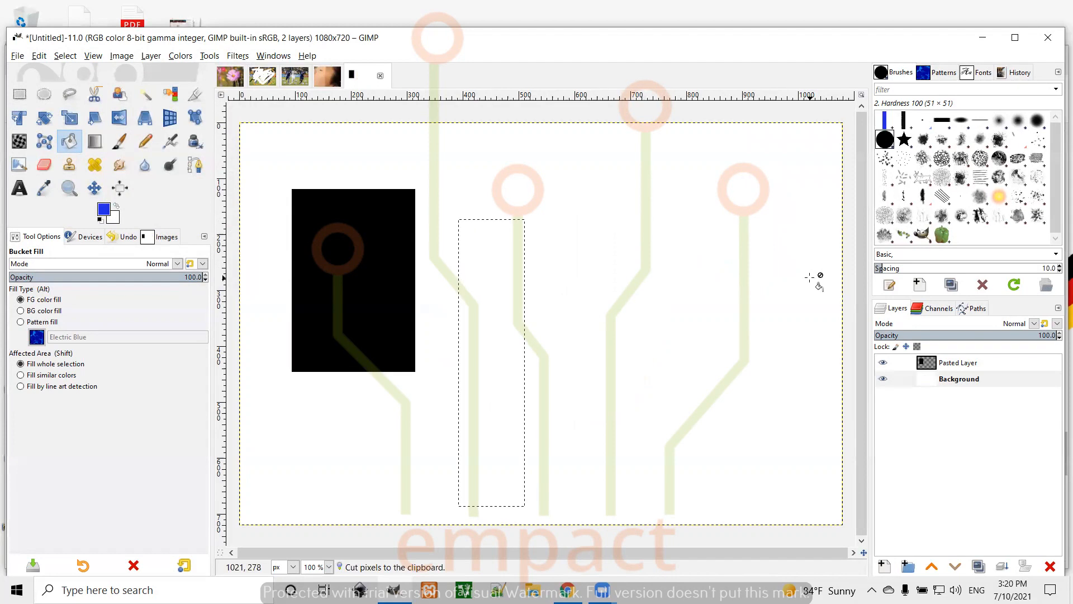
pyautogui.hotkey('ctrl', 'v')
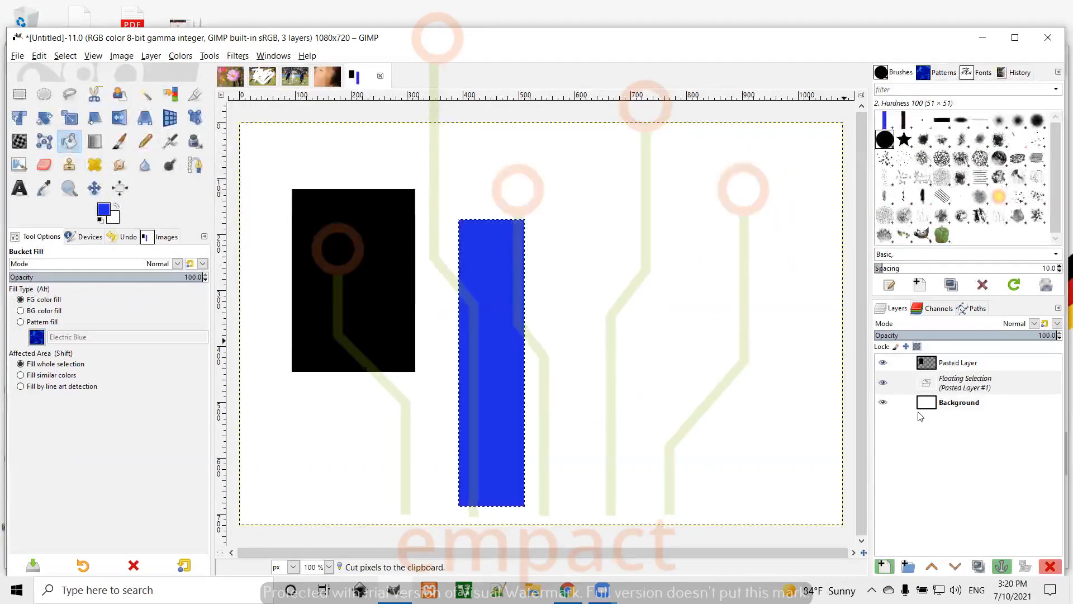
pyautogui.click(883, 566)
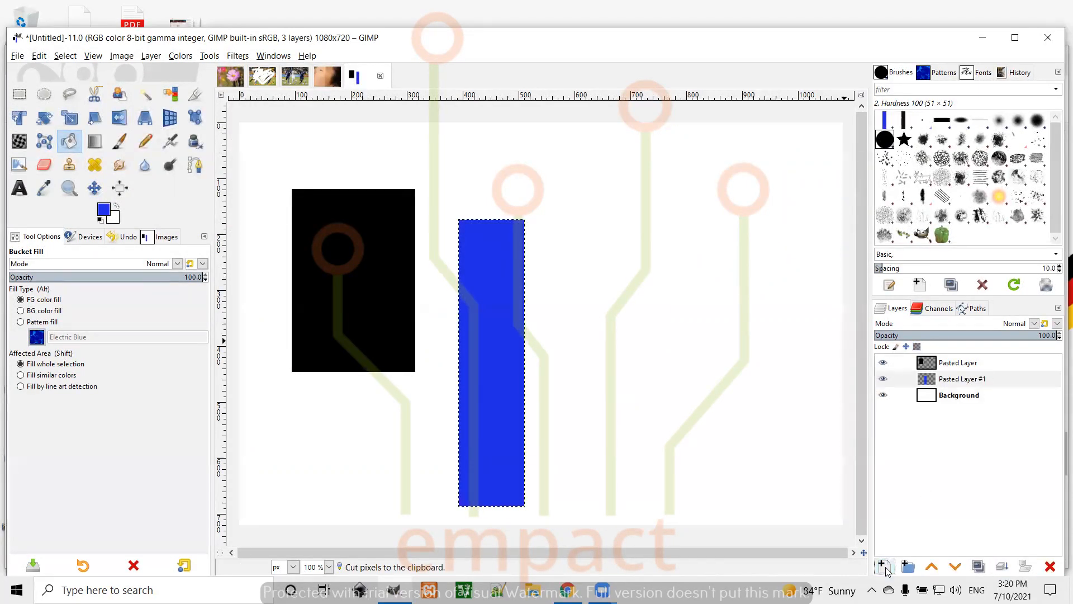
# - Select a wide rectangle about 485 × 119 px on the Background layer, to the right of the blue rectangle
pyautogui.click(967, 396)
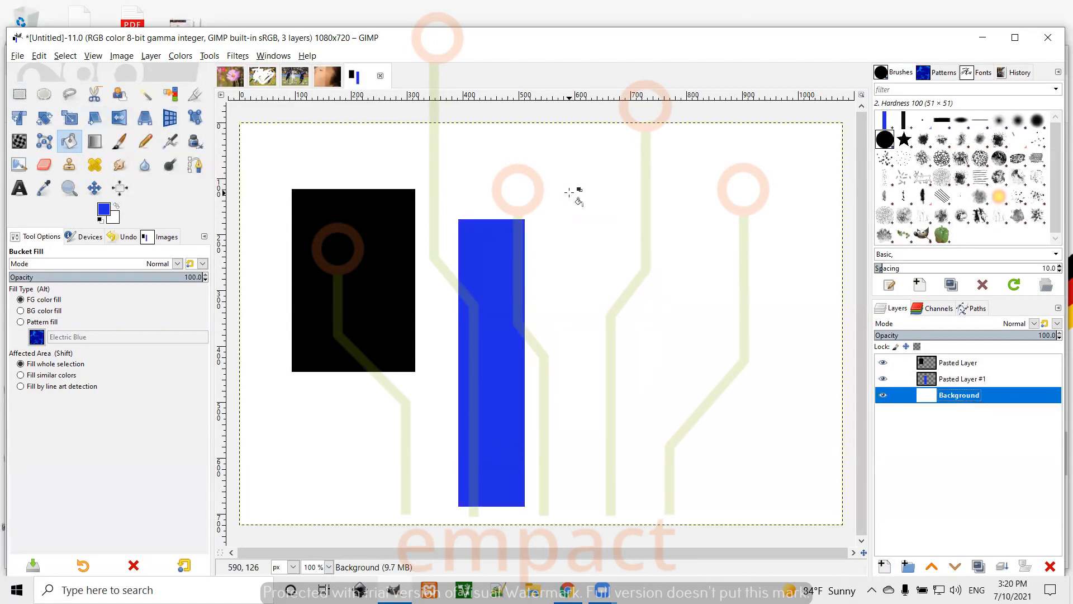
pyautogui.click(17, 92)
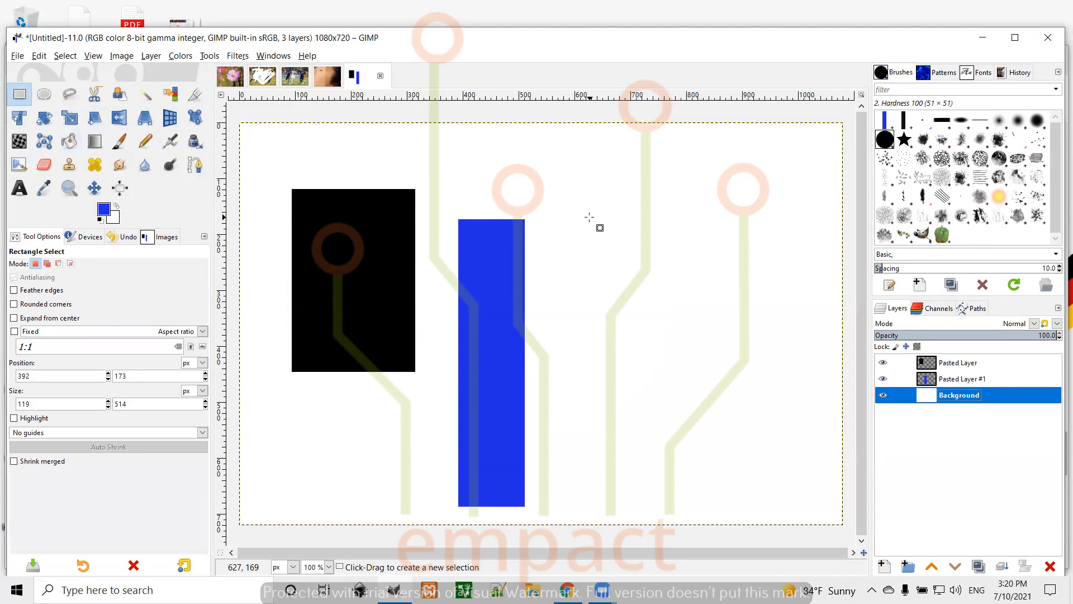
pyautogui.moveTo(554, 240); pyautogui.dragTo(823, 306)
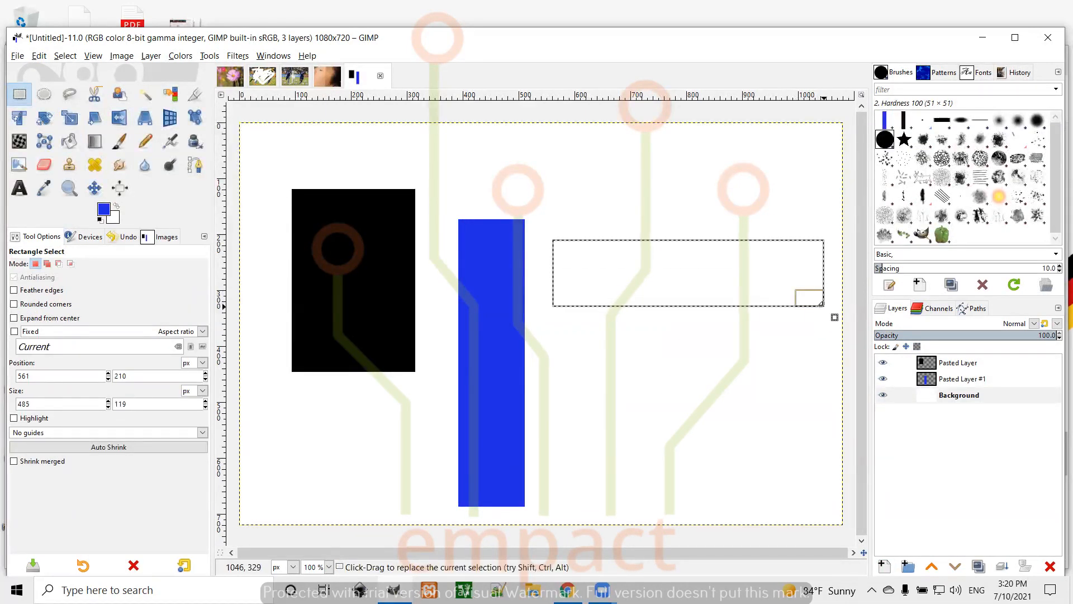
# - Set the foreground colour to red e21e40 and bucket-fill the wide rectangular selection with it
pyautogui.click(69, 140)
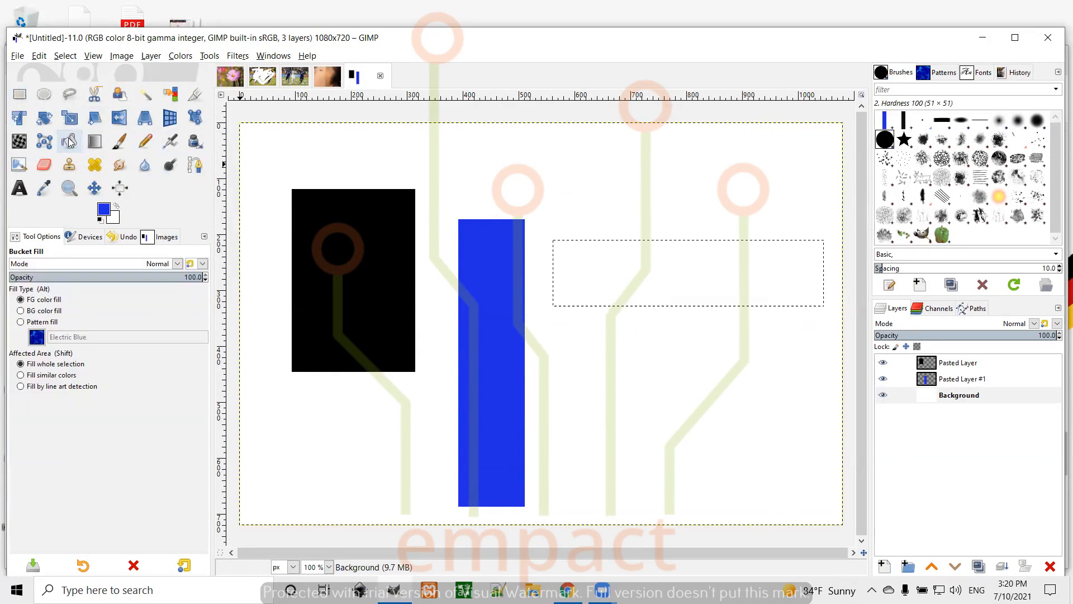
pyautogui.click(106, 210)
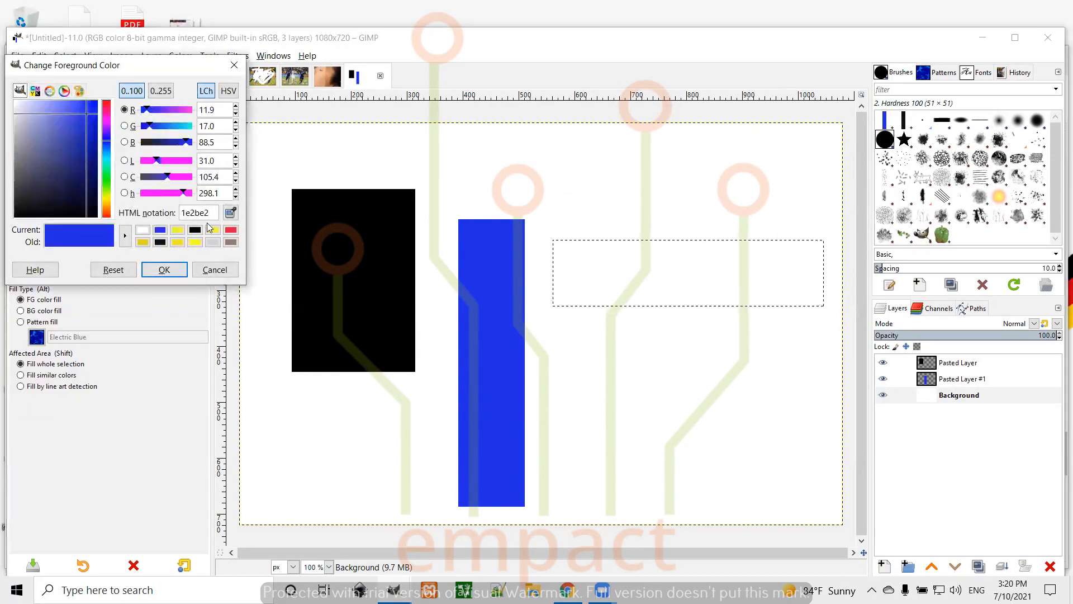
pyautogui.click(231, 231)
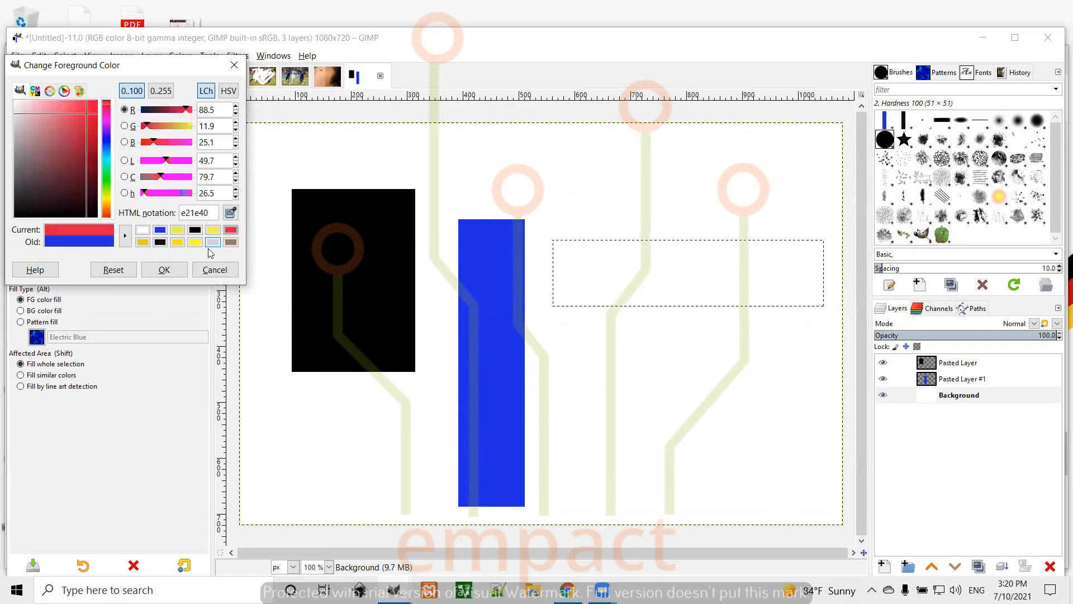
pyautogui.click(163, 270)
pyautogui.click(677, 261)
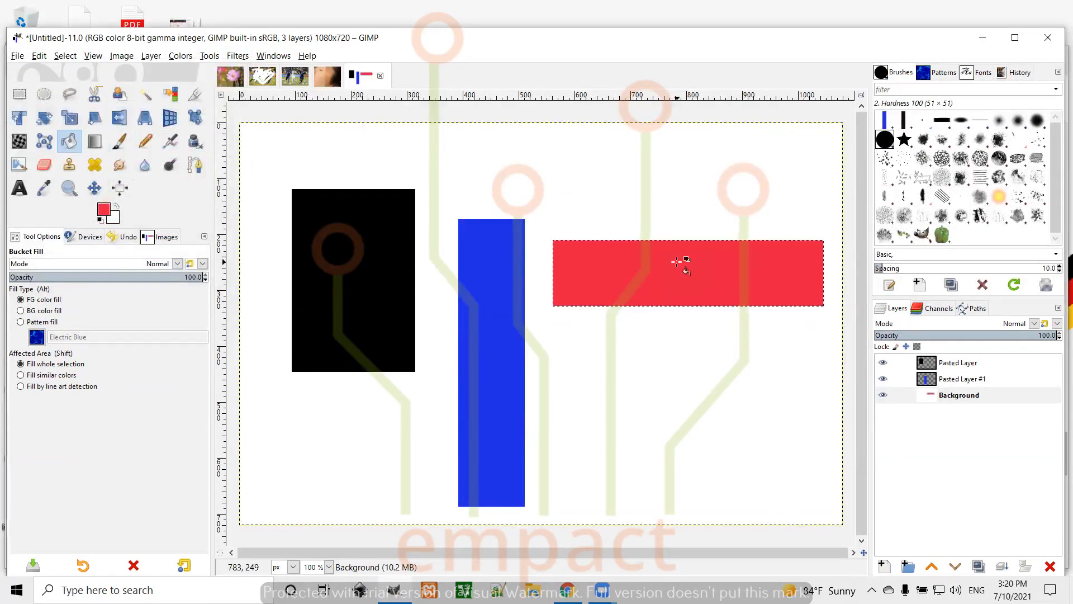
# - Cut the red rectangle from the Background layer and turn the pasted copy into a separate layer
pyautogui.hotkey('ctrl', 'x')
pyautogui.hotkey('ctrl', 'v')
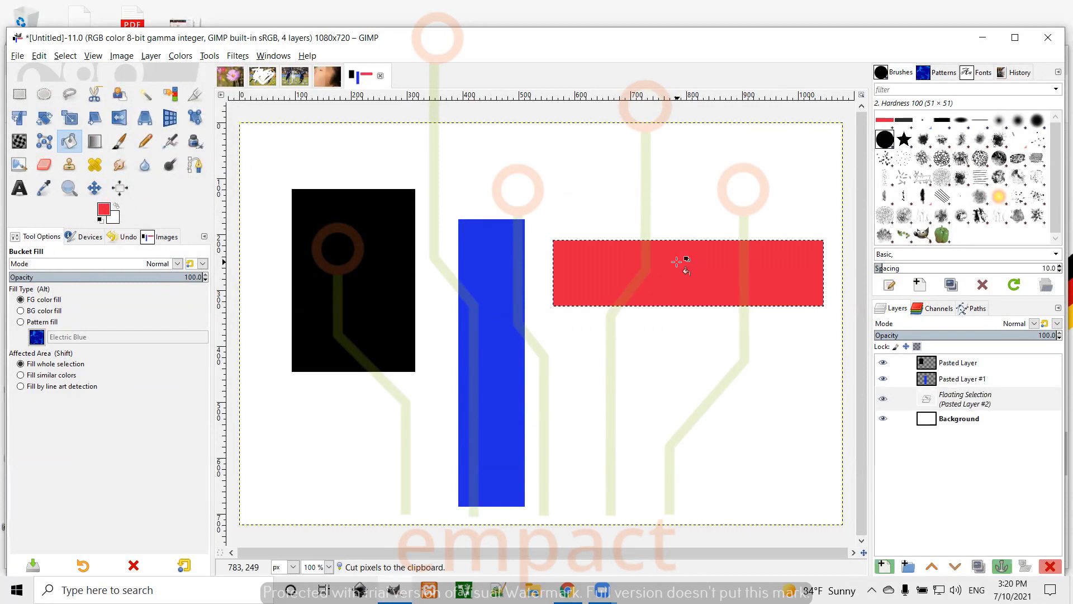
pyautogui.click(883, 566)
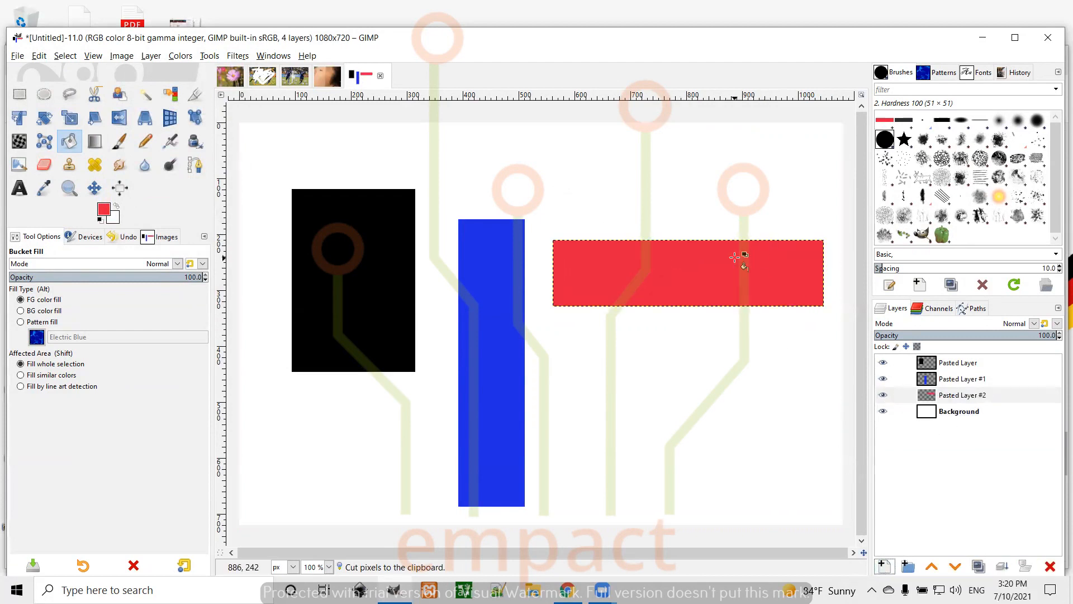
# - Move the black and red rectangles slightly down and the blue rectangle slightly up with the Move tool
pyautogui.click(94, 188)
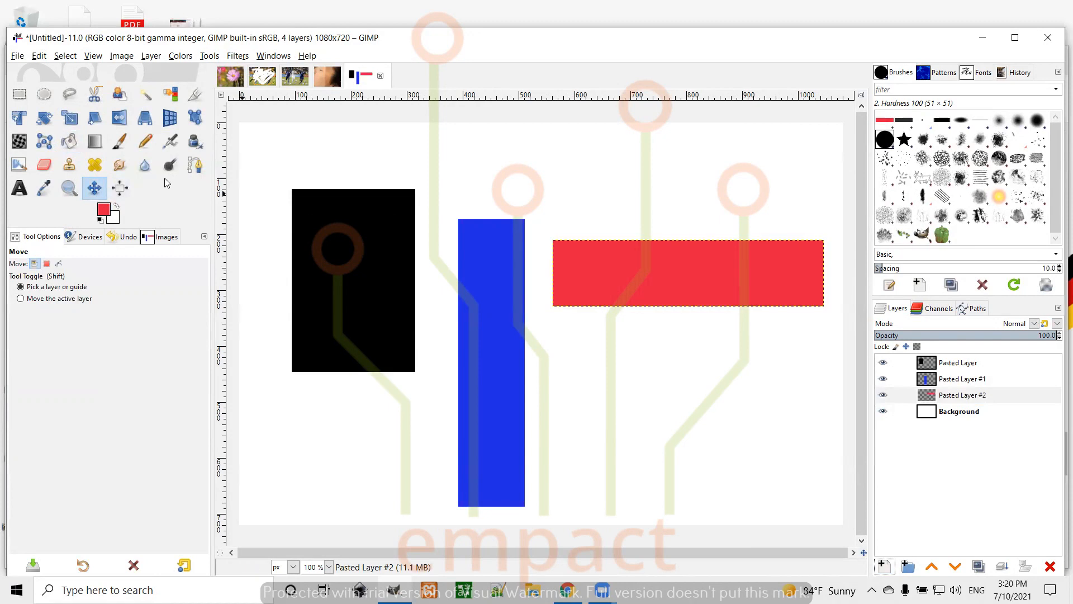
pyautogui.moveTo(378, 213); pyautogui.dragTo(379, 246)
pyautogui.moveTo(481, 259); pyautogui.dragTo(481, 239)
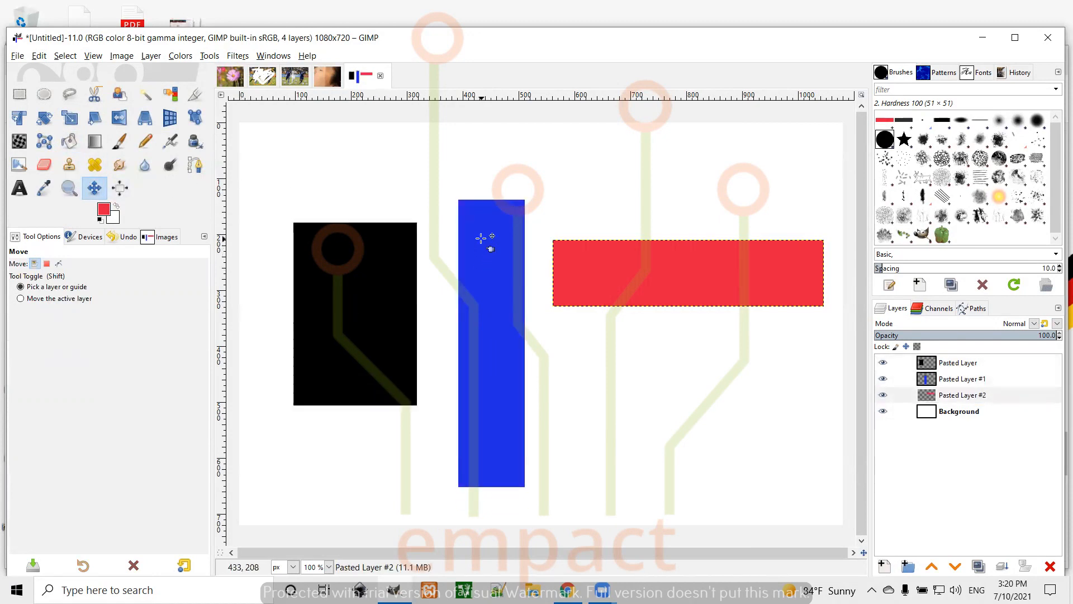
pyautogui.moveTo(618, 254); pyautogui.dragTo(615, 286)
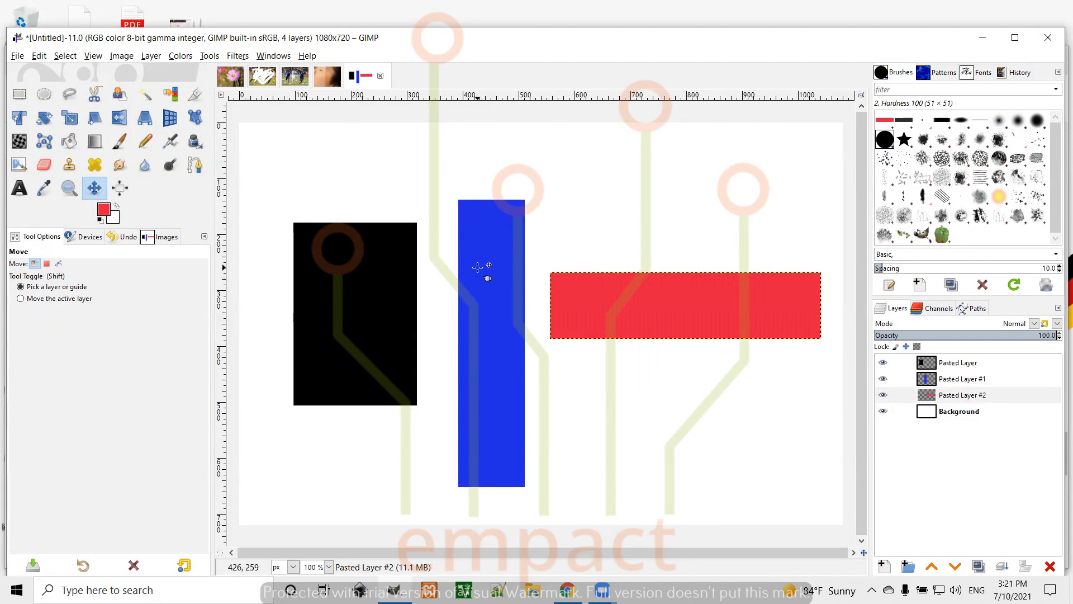
# - Pick the black, blue and red rectangles with the Alignment tool, black first, with alignment relative to First item
pyautogui.click(122, 190)
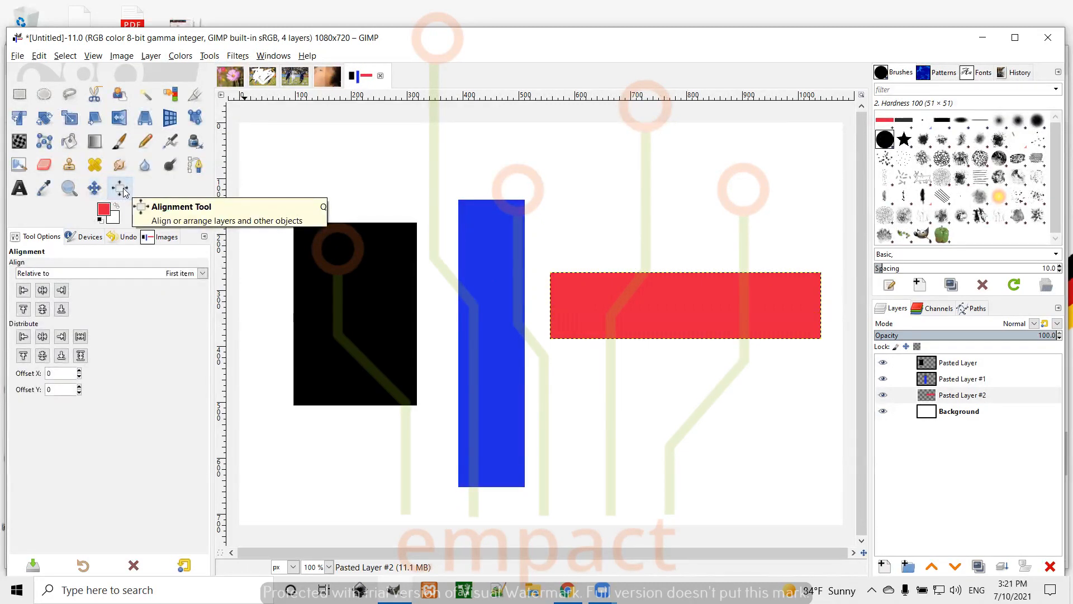
pyautogui.click(337, 245)
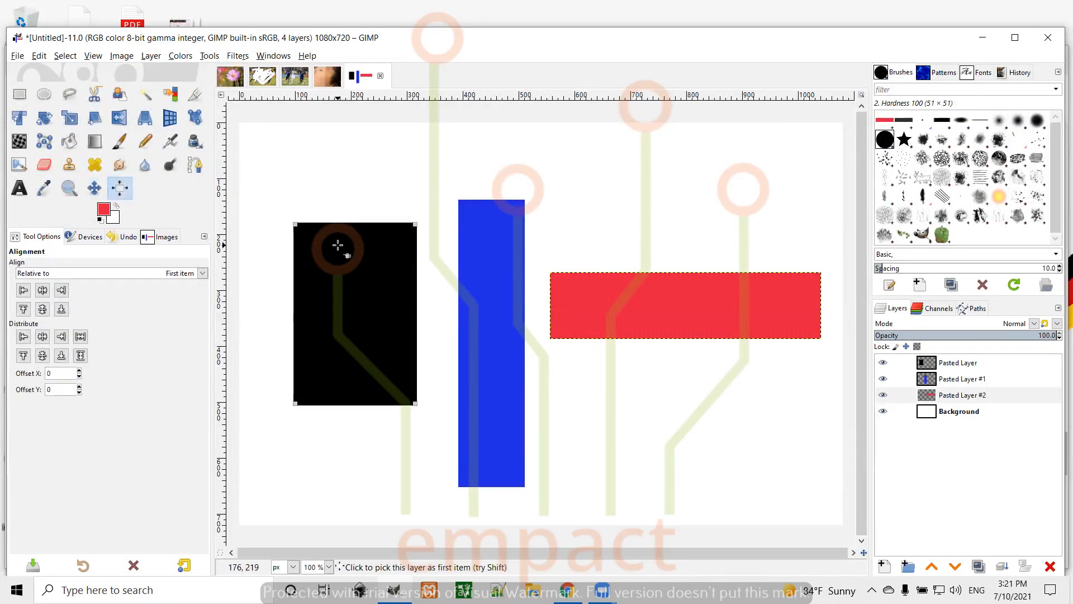
pyautogui.click(202, 273)
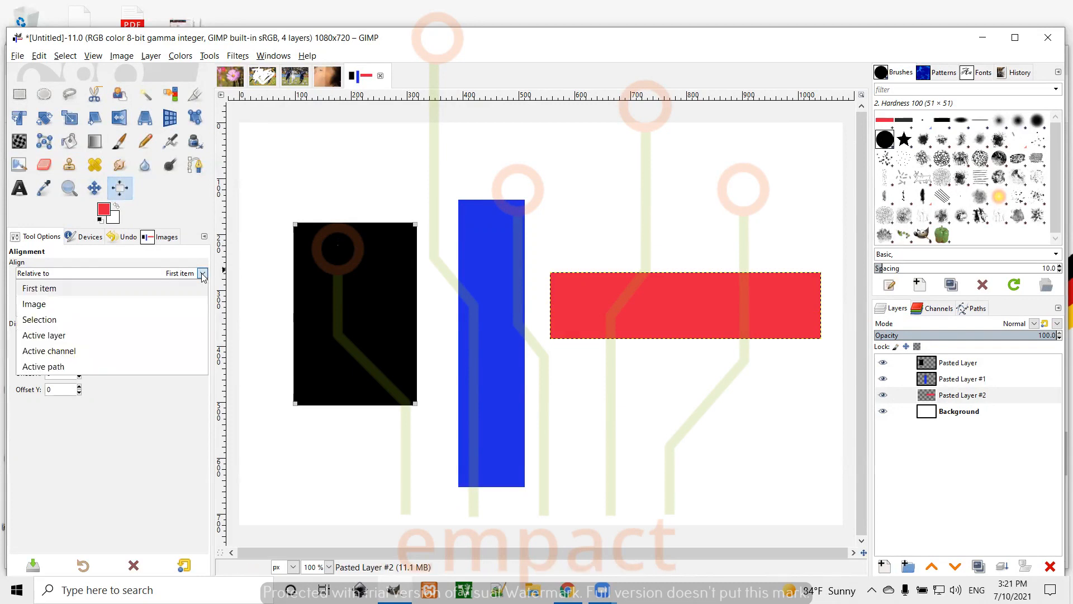
pyautogui.click(74, 289)
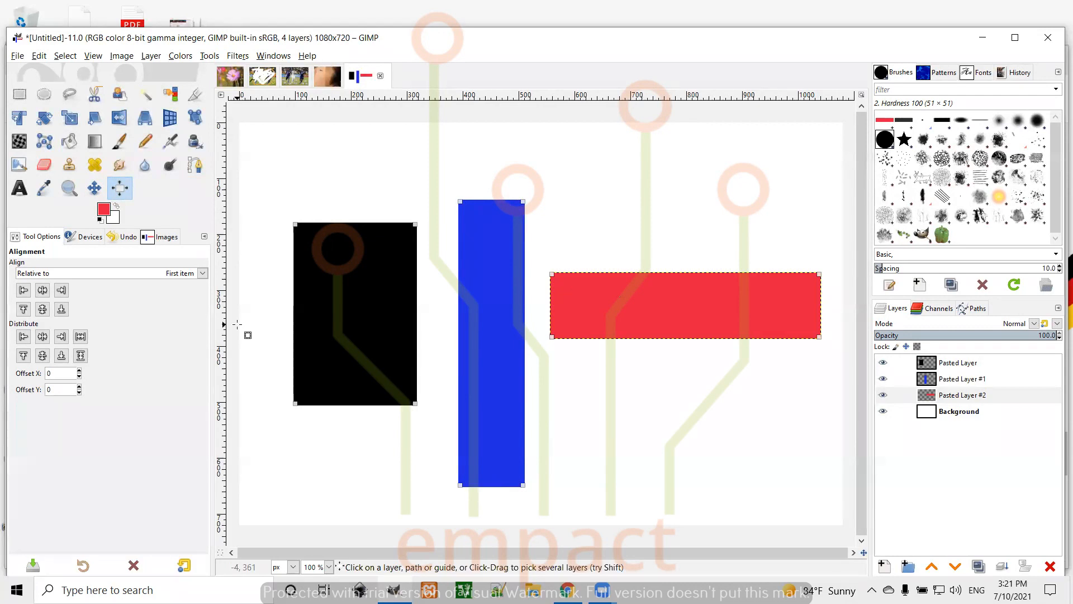
# - Try distributing the three rectangles horizontally, evenly and by right edges, and aligning their top edges
pyautogui.click(81, 338)
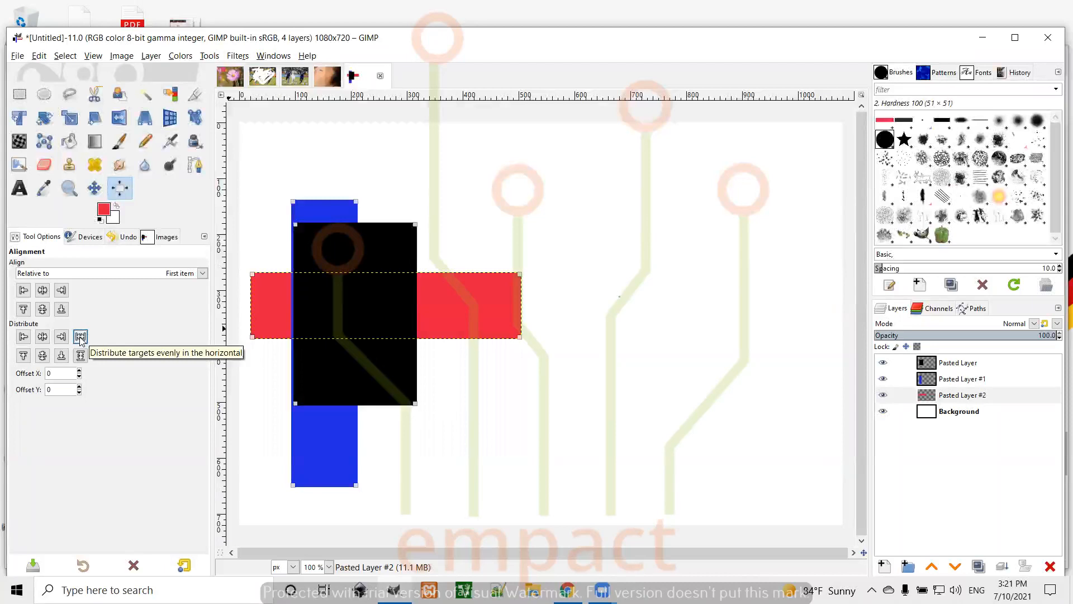
pyautogui.click(23, 309)
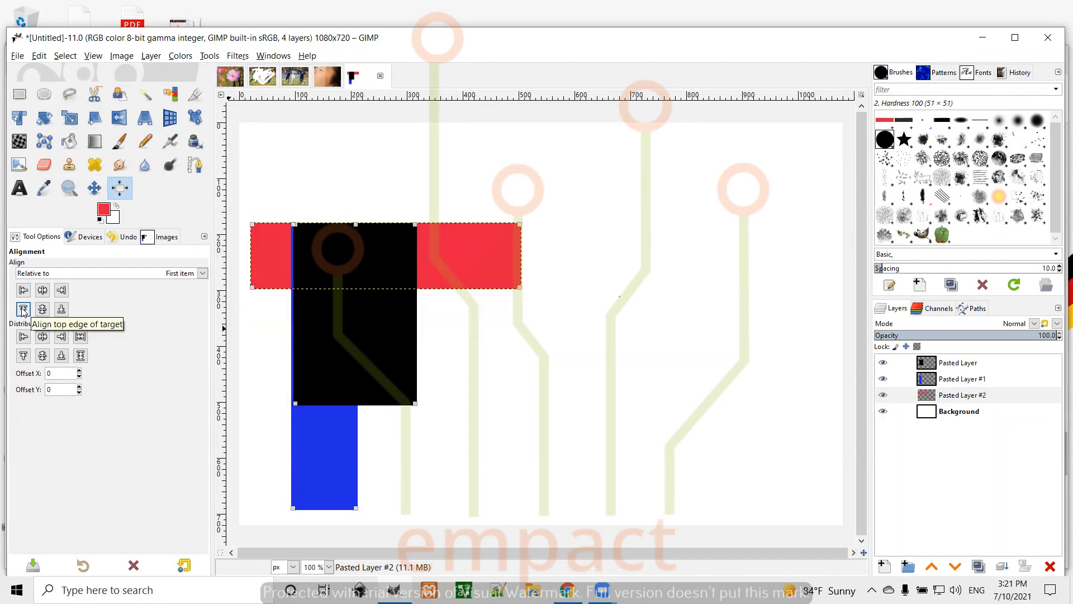
pyautogui.click(62, 336)
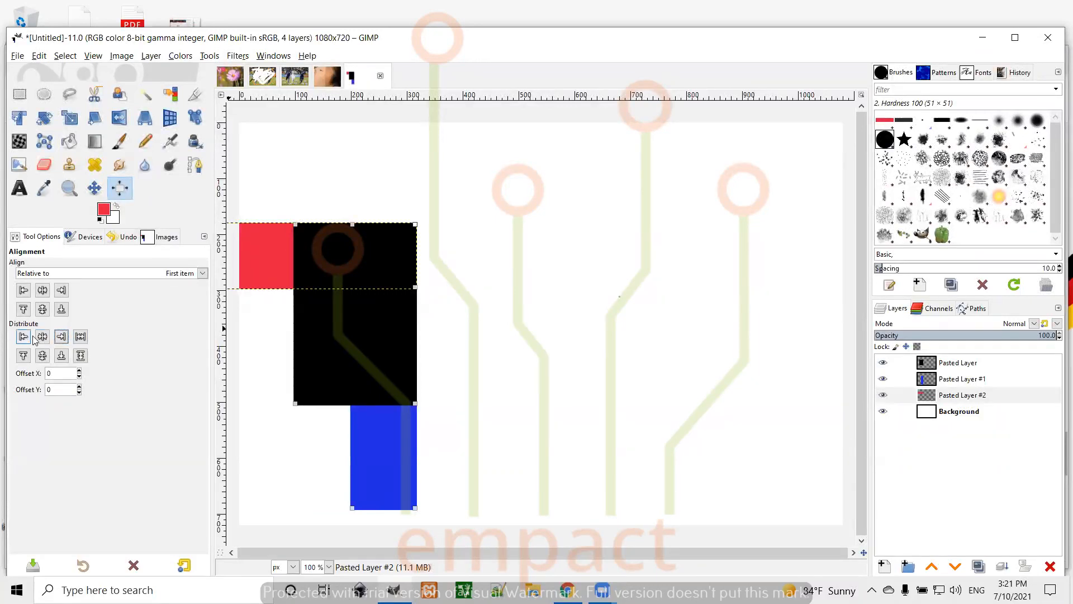
pyautogui.click(81, 337)
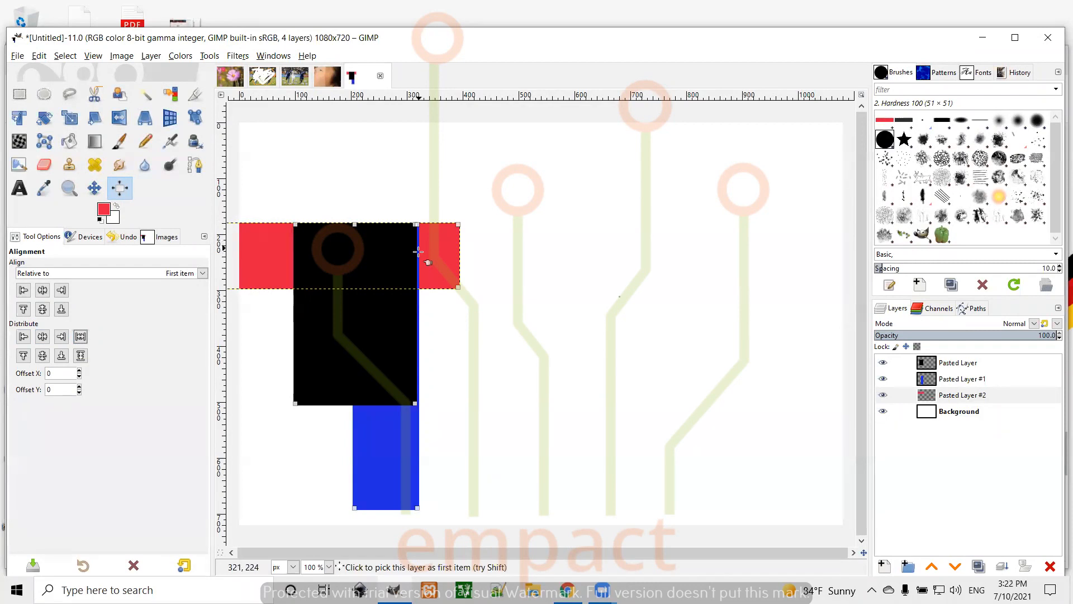
# - Try distributing the three rectangles vertically: evenly, by their bottom edges and by their vertical centres
pyautogui.click(81, 356)
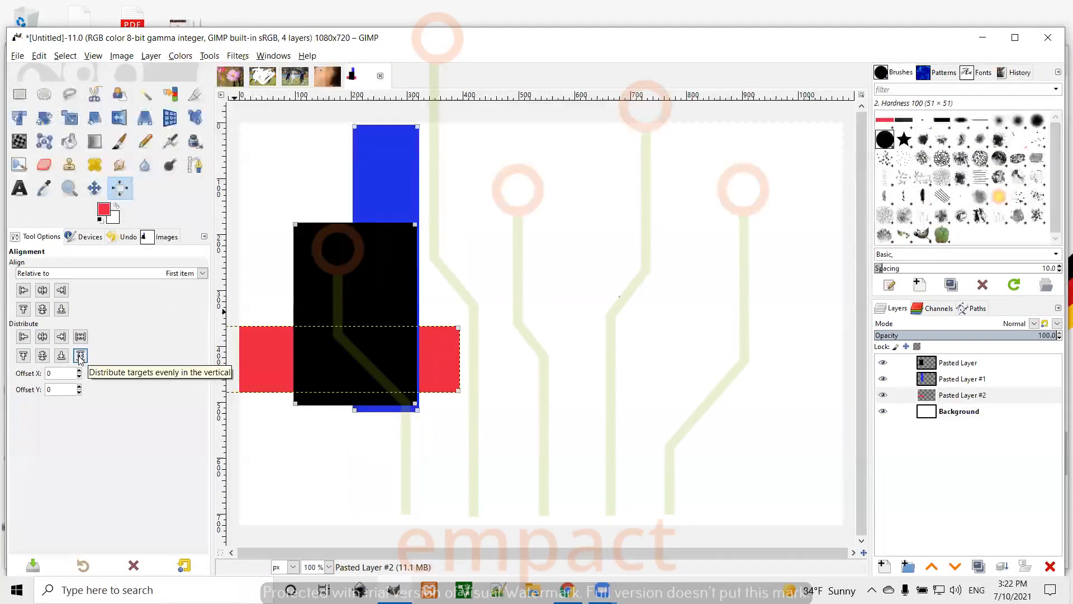
pyautogui.click(61, 356)
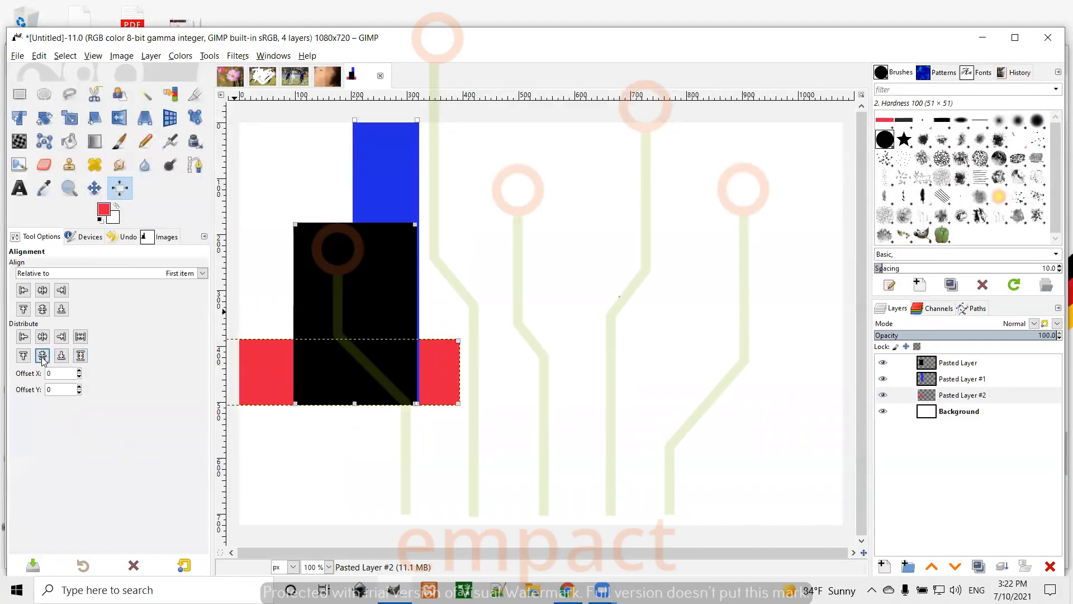
pyautogui.click(42, 356)
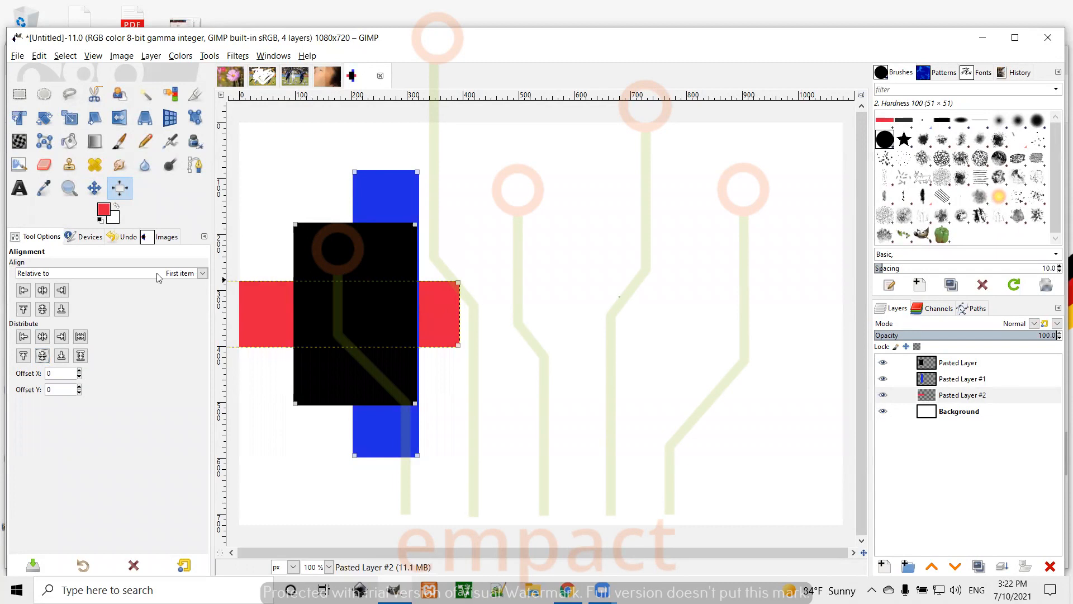
# - Keep First item as the alignment reference and set both Offset X and Offset Y to 50
pyautogui.click(203, 274)
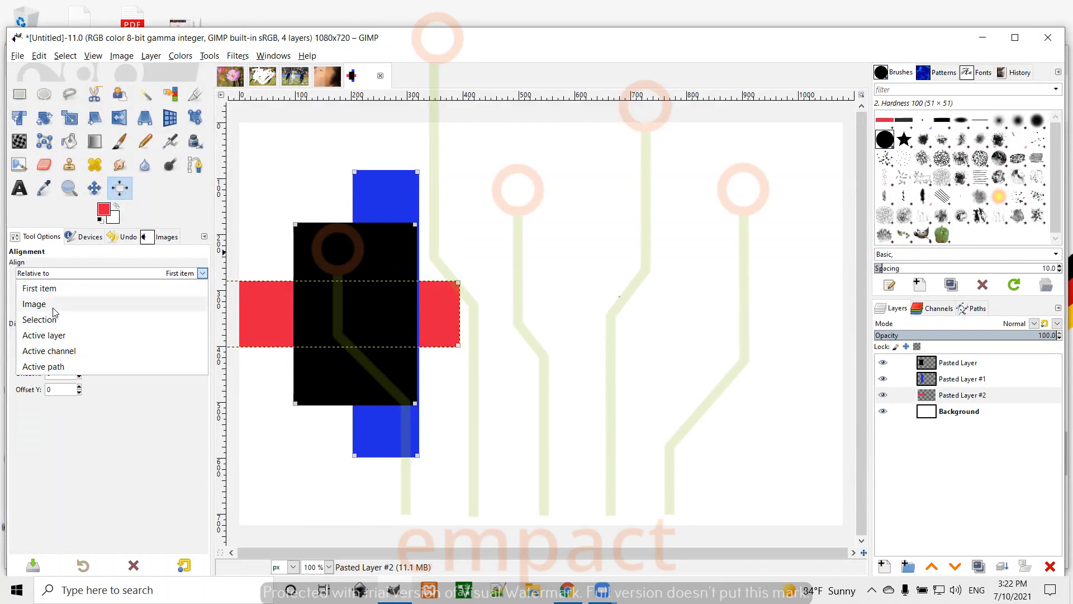
pyautogui.click(149, 288)
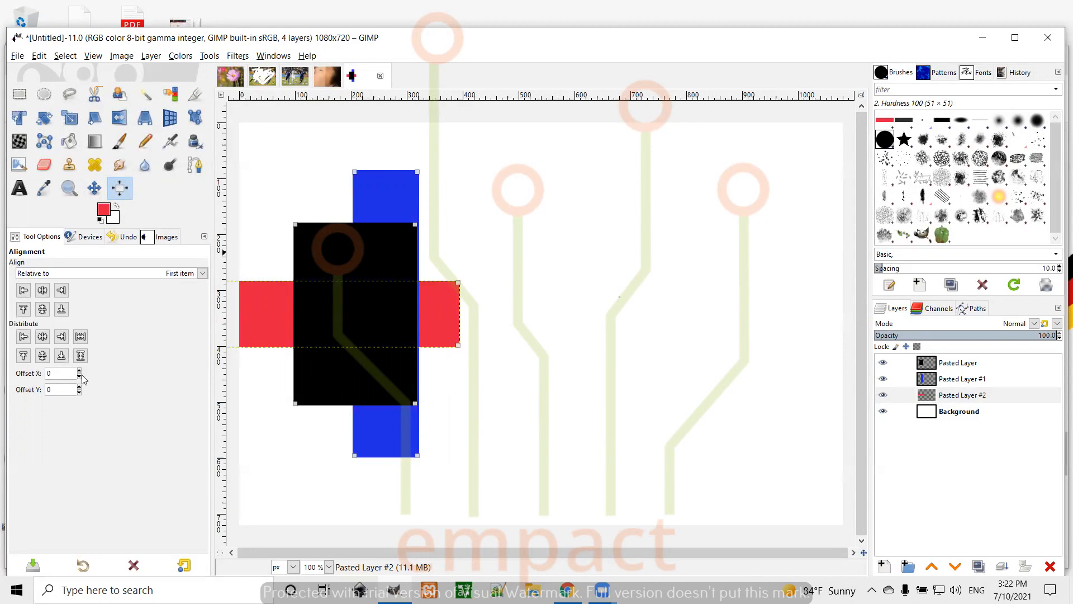
pyautogui.moveTo(48, 375)
pyautogui.mouseDown()
pyautogui.moveTo(52, 388)
pyautogui.moveTo(42, 389)
pyautogui.mouseUp()
pyautogui.click(62, 371)
pyautogui.write('50')
pyautogui.click(50, 389)
pyautogui.write('50')
# - Try the distribute options with the 50 px offsets: evenly, by centres and left edges horizontally, by top edges and centres vertically
pyautogui.click(80, 337)
pyautogui.click(43, 336)
pyautogui.click(22, 336)
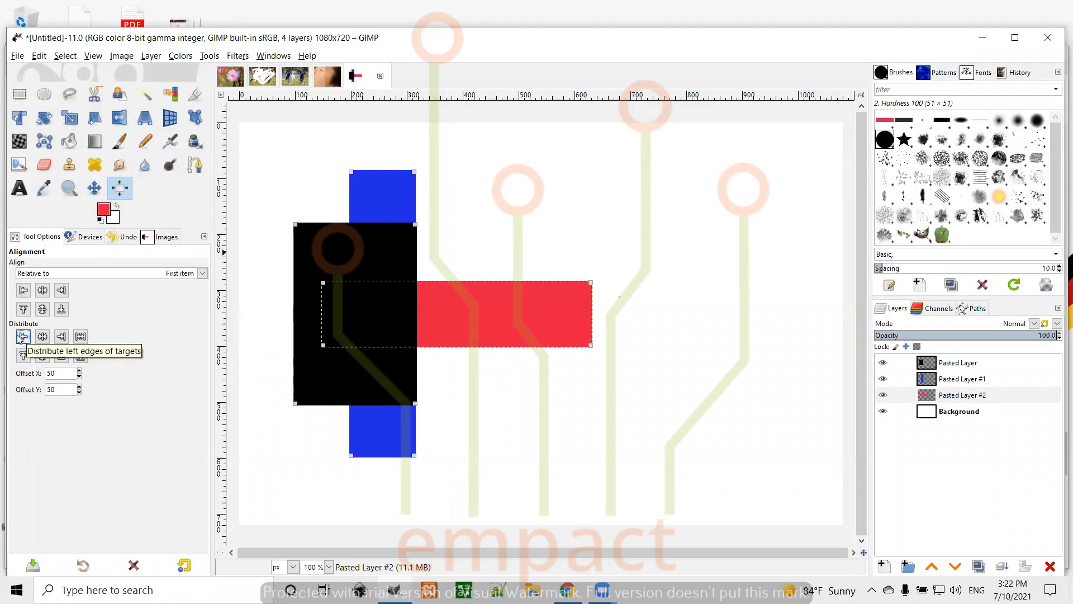
pyautogui.click(23, 355)
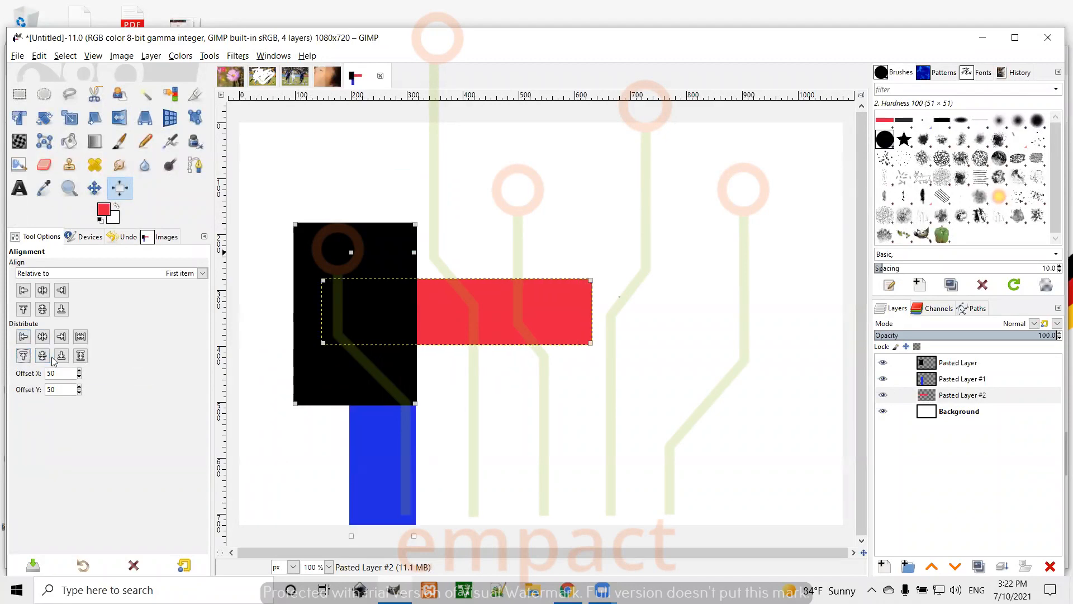
pyautogui.click(42, 355)
# - Try aligning the blue and red rectangles to the black one by left edges, vertical middles and bottom edges
pyautogui.click(23, 290)
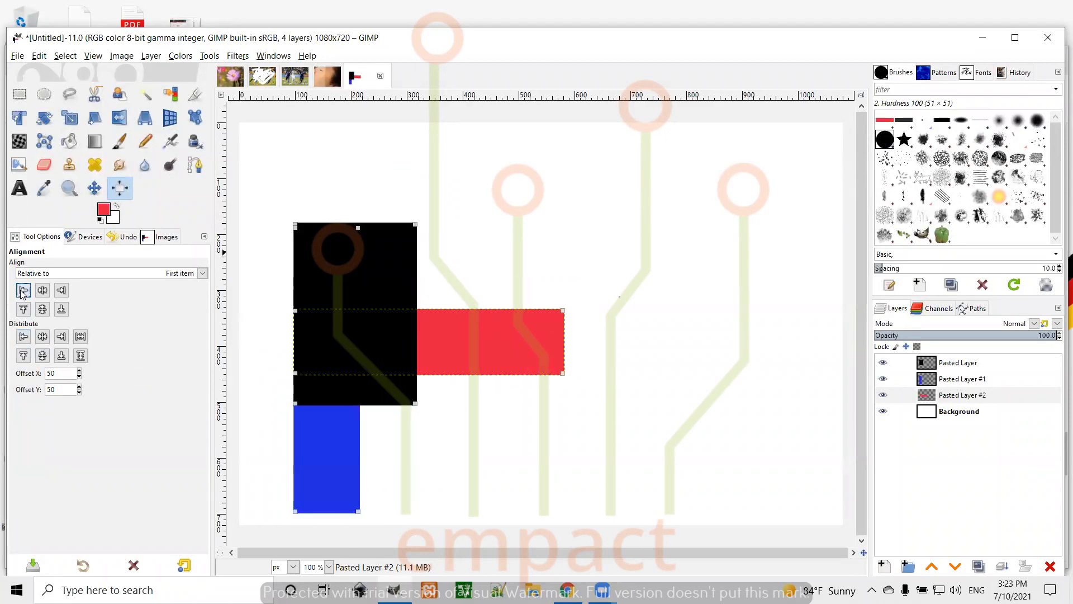
pyautogui.click(43, 309)
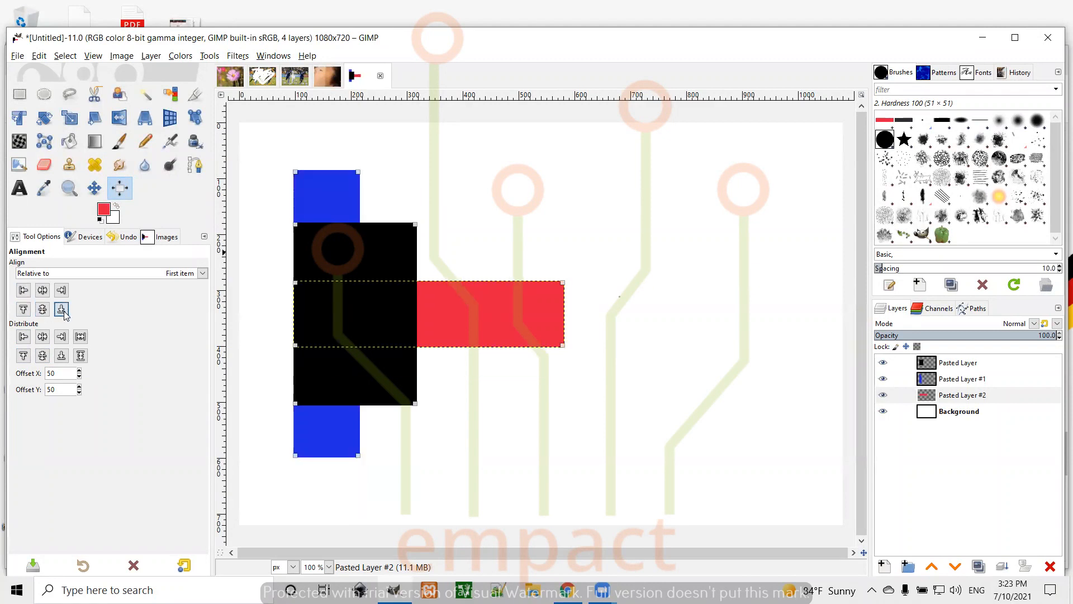
pyautogui.click(62, 309)
# - Align the right edges of the three rectangles, trying bottom-edge alignment before settling on their top edges
pyautogui.click(61, 290)
pyautogui.click(60, 310)
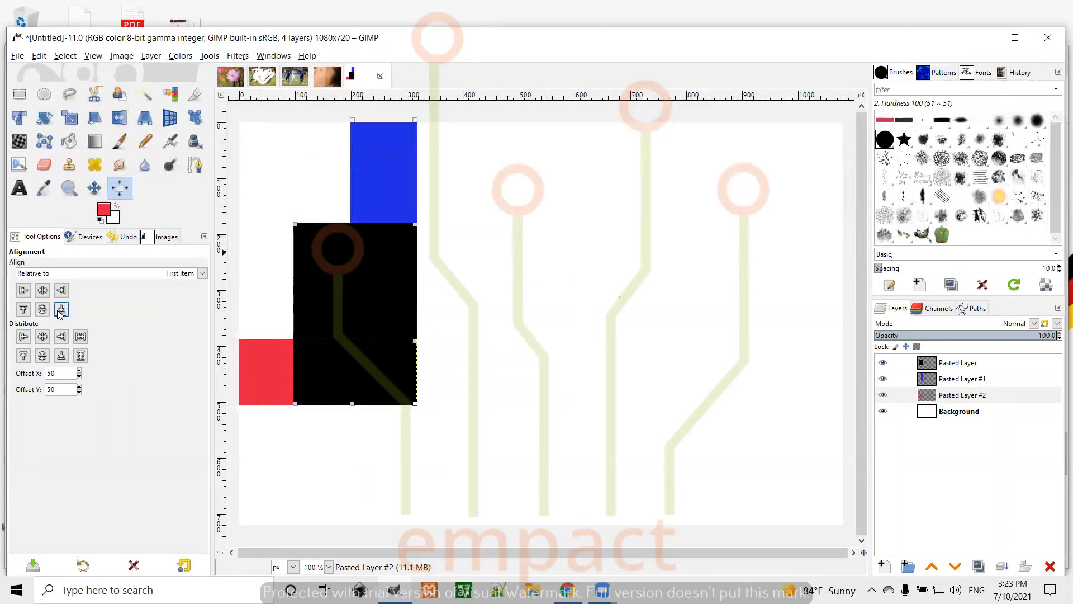
pyautogui.click(23, 309)
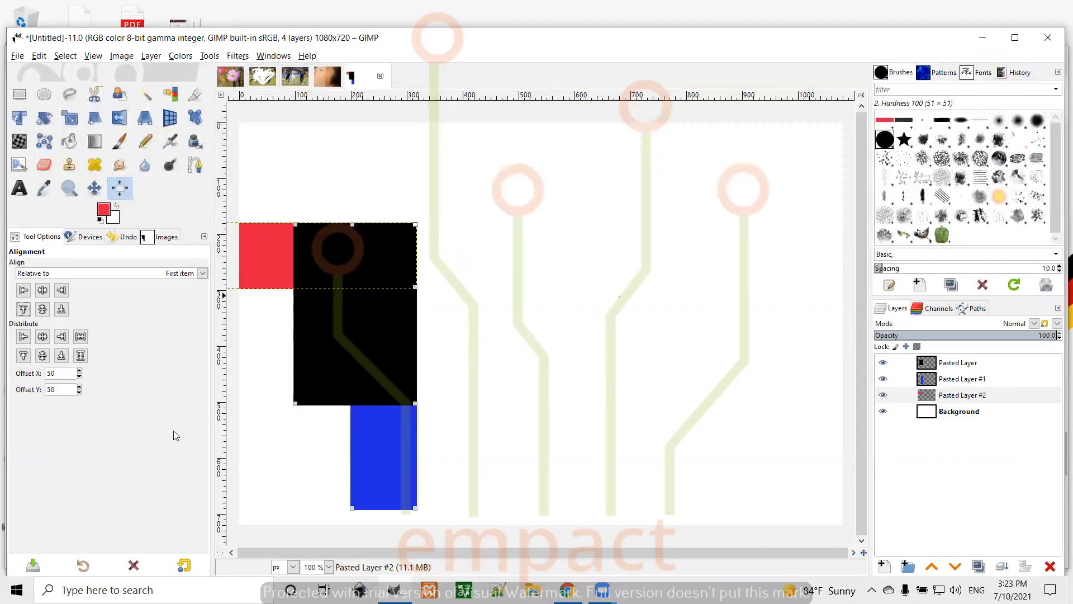
# - Reset the Alignment tool options to their defaults and switch to the Chrome window
pyautogui.click(184, 565)
pyautogui.click(568, 590)
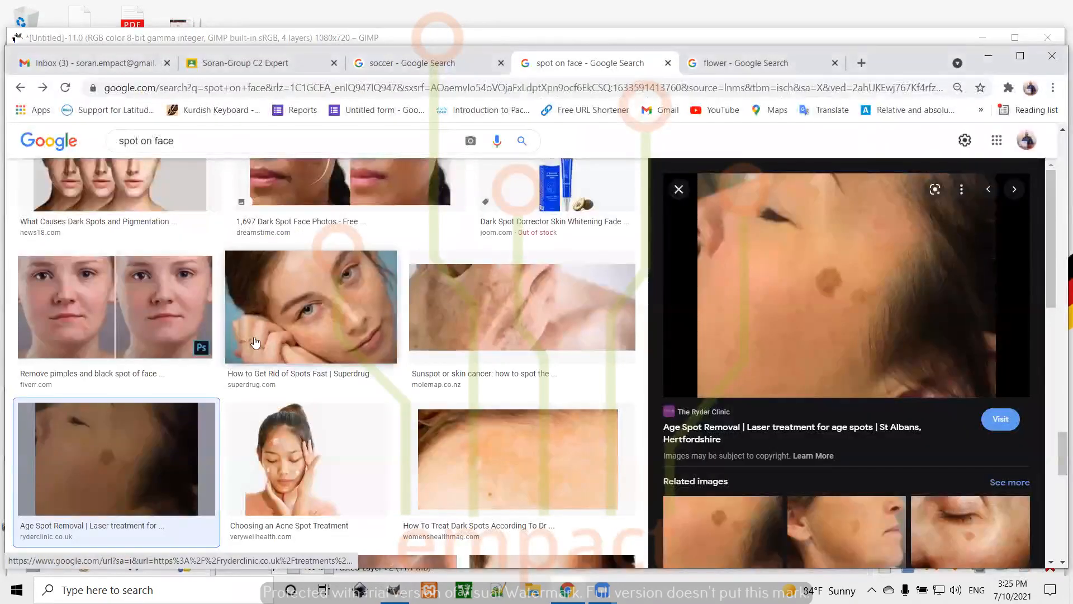
# - Copy the 750 × 422 photo of the player in the white number 10 shirt from the soccer image results
pyautogui.scroll(5, 361, 303)
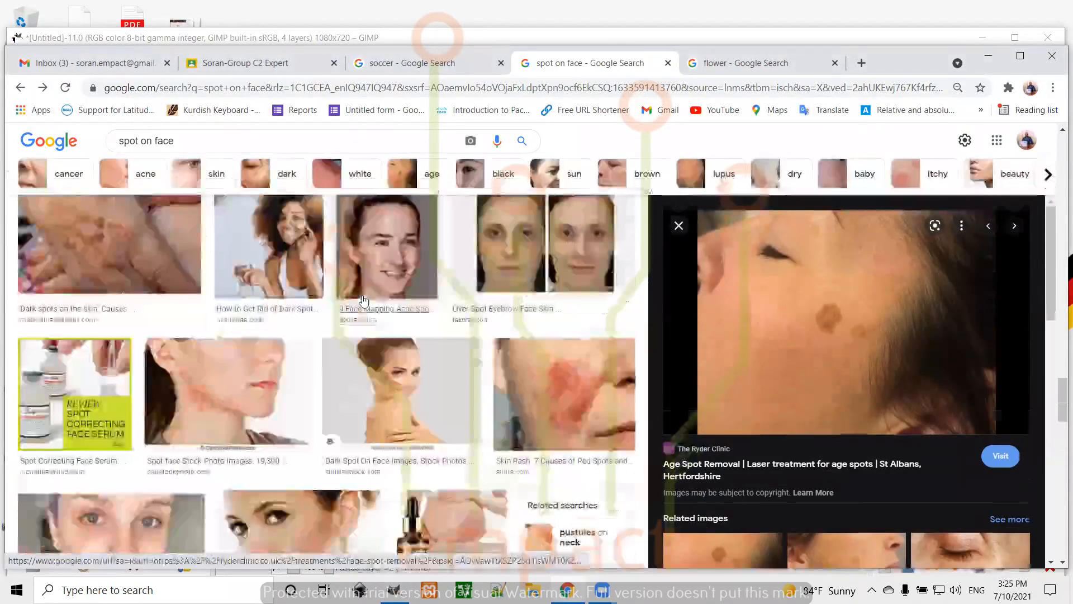
pyautogui.click(431, 64)
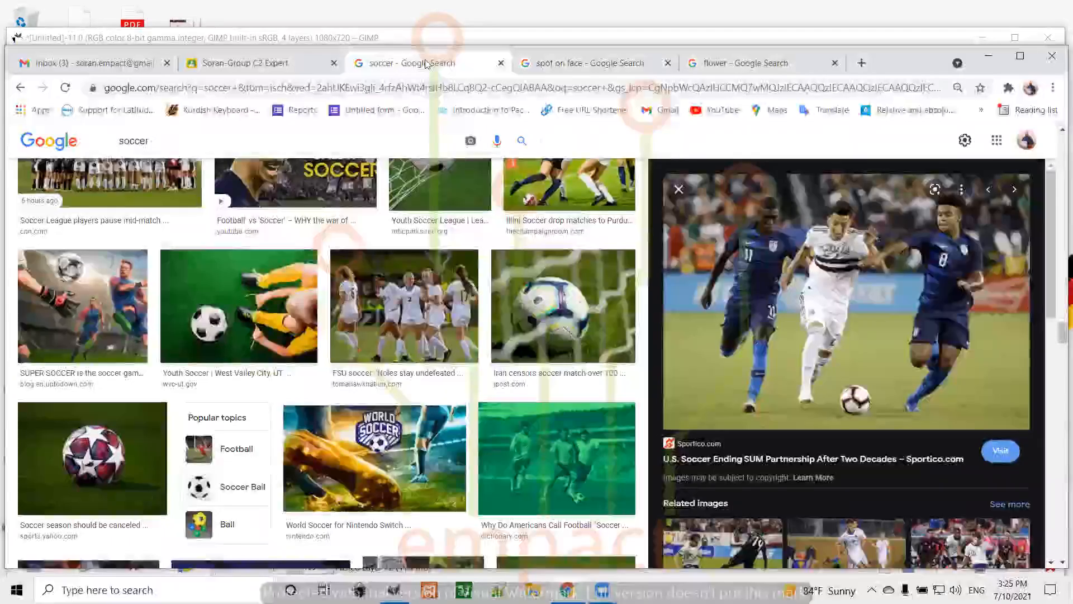
pyautogui.scroll(10, 463, 241)
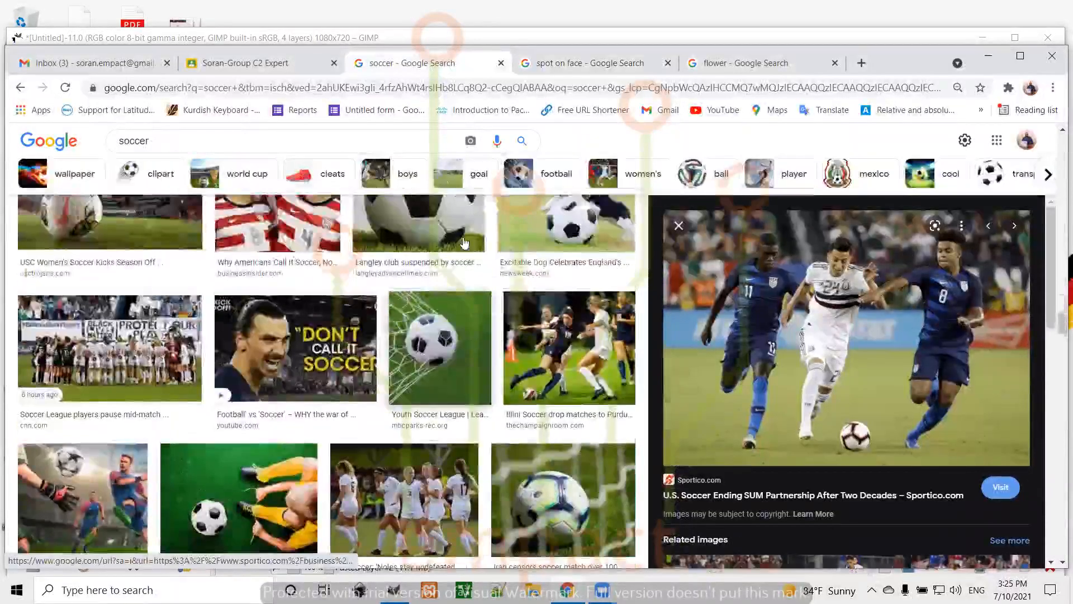
pyautogui.scroll(10, 463, 241)
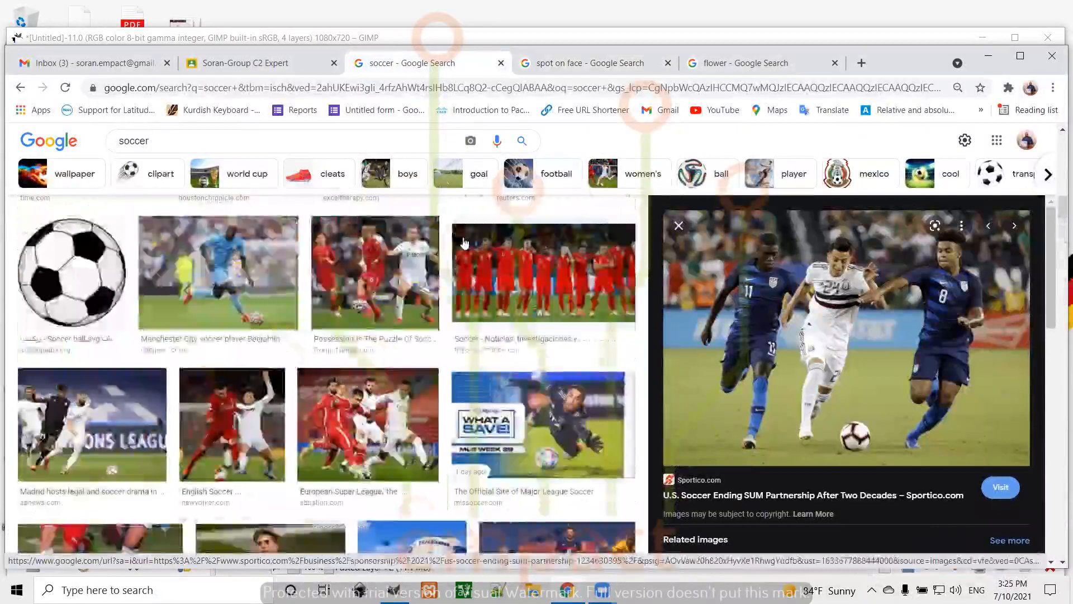
pyautogui.scroll(5, 463, 242)
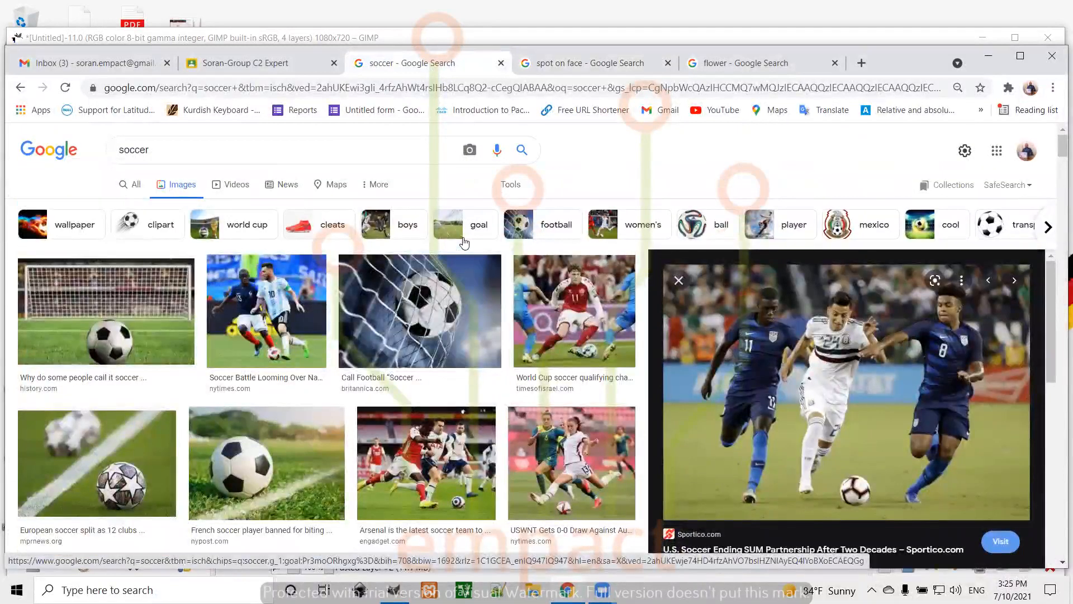
pyautogui.scroll(-3, 454, 369)
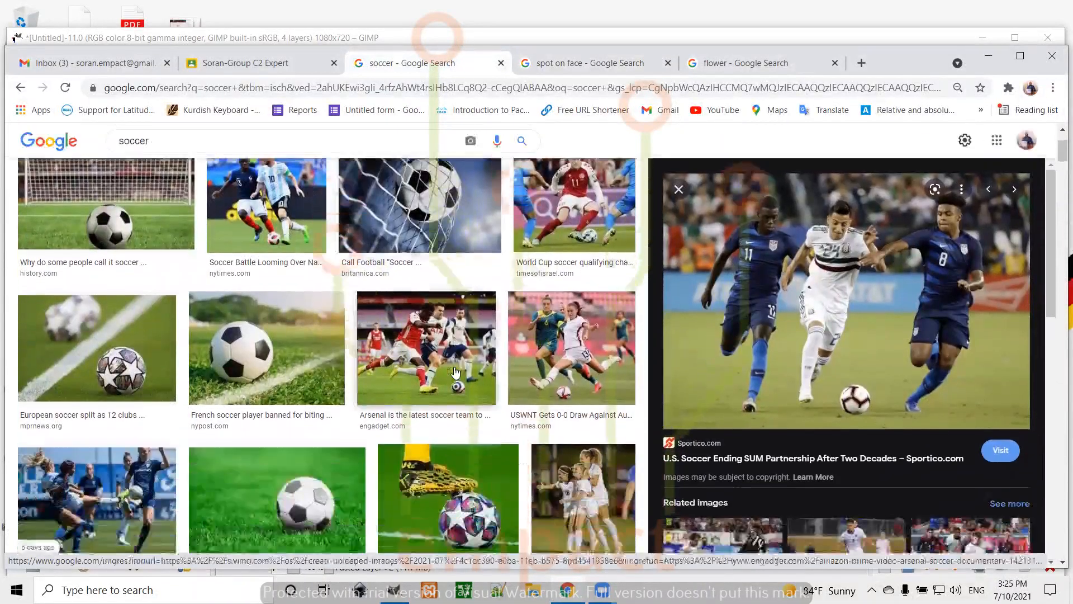
pyautogui.scroll(-7, 455, 373)
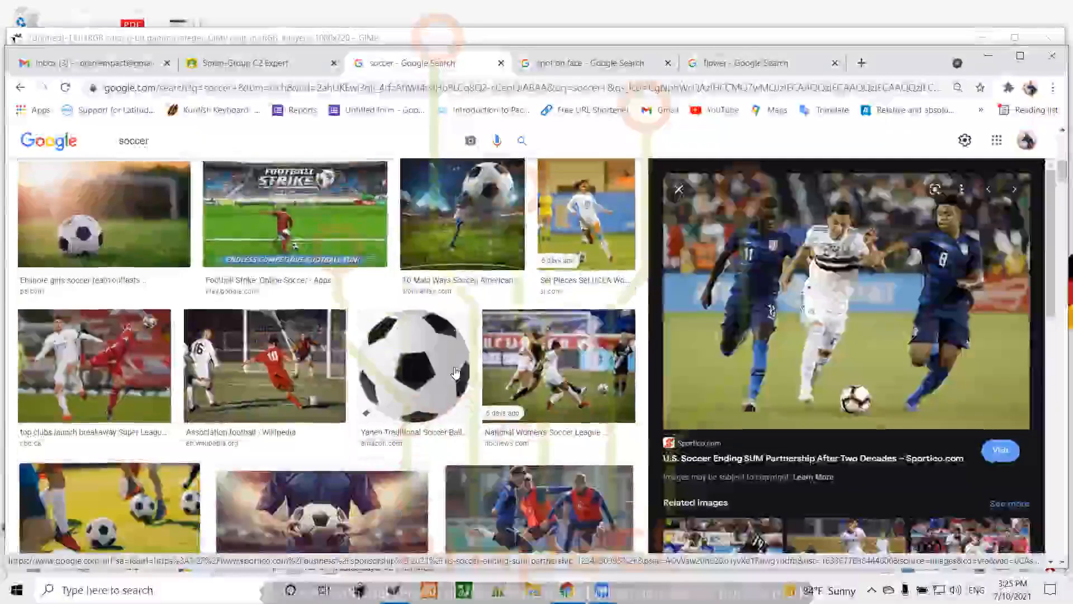
pyautogui.scroll(-10, 455, 372)
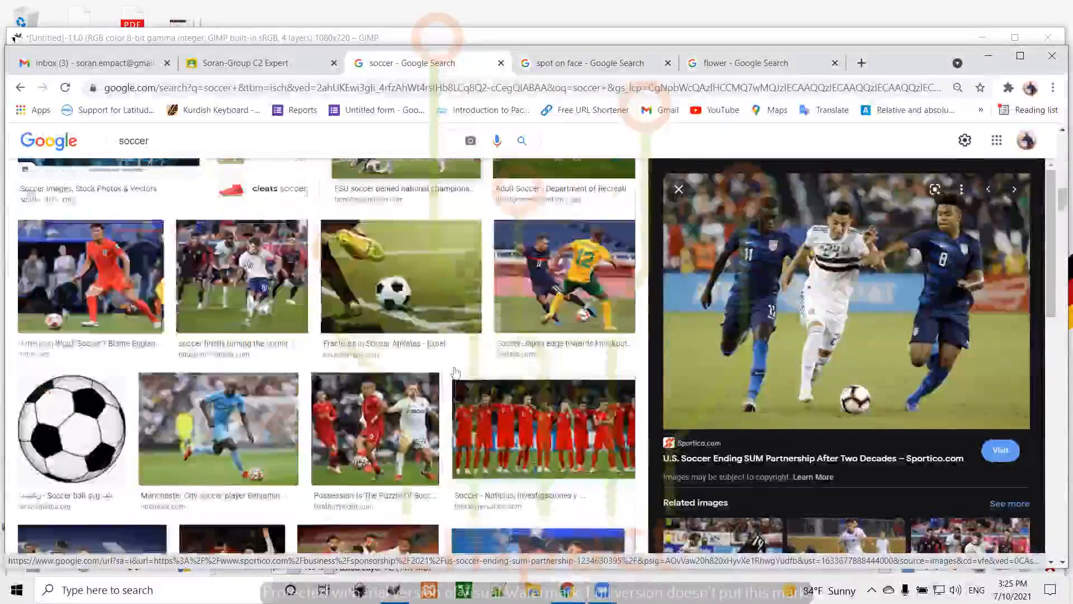
pyautogui.scroll(-7, 456, 372)
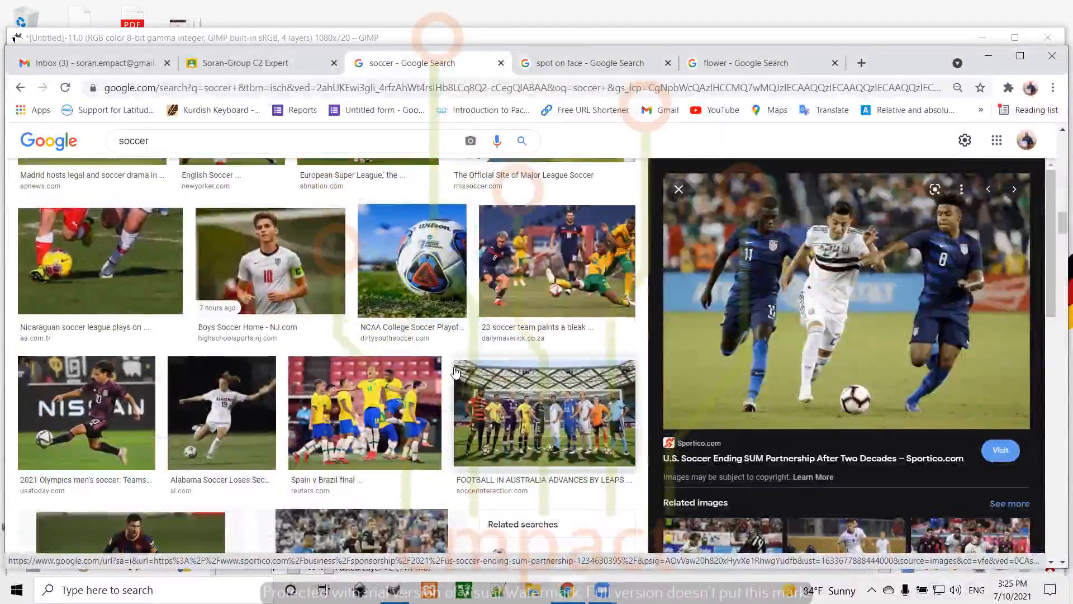
pyautogui.click(258, 263)
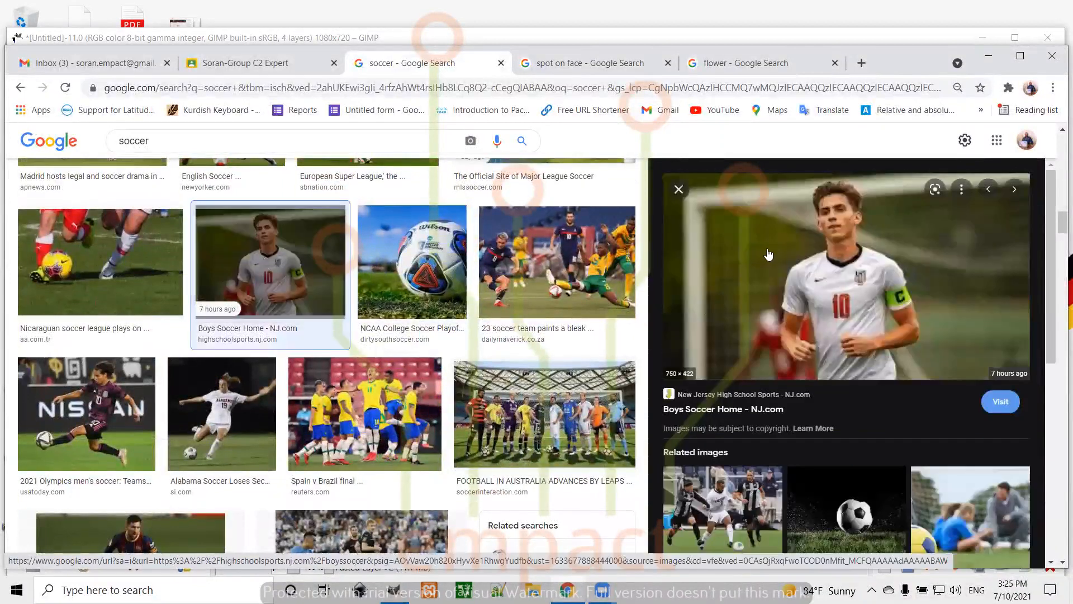
pyautogui.rightClick(837, 226)
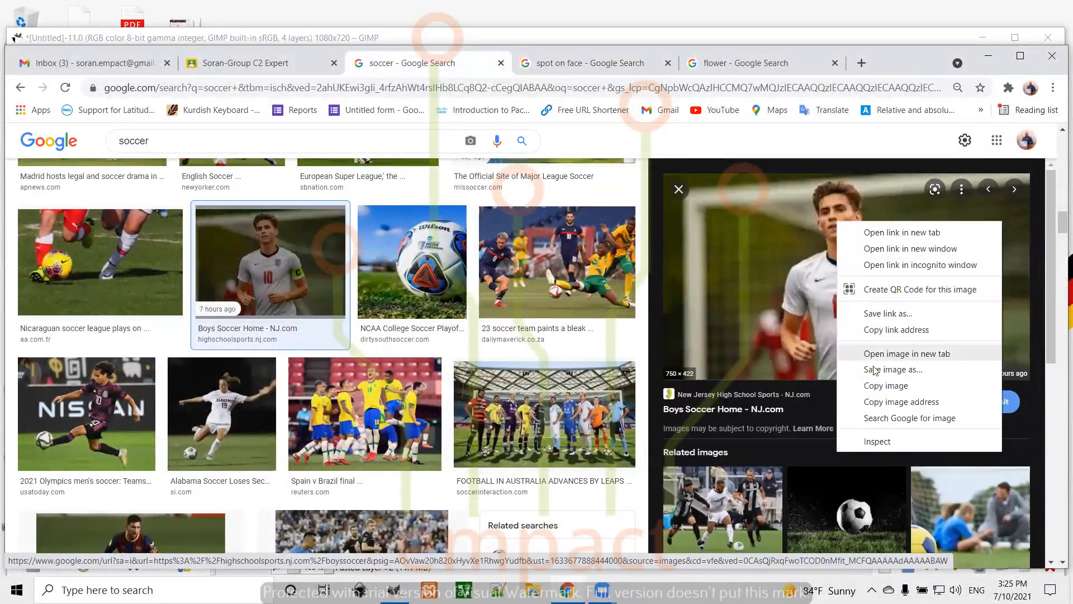
pyautogui.click(876, 386)
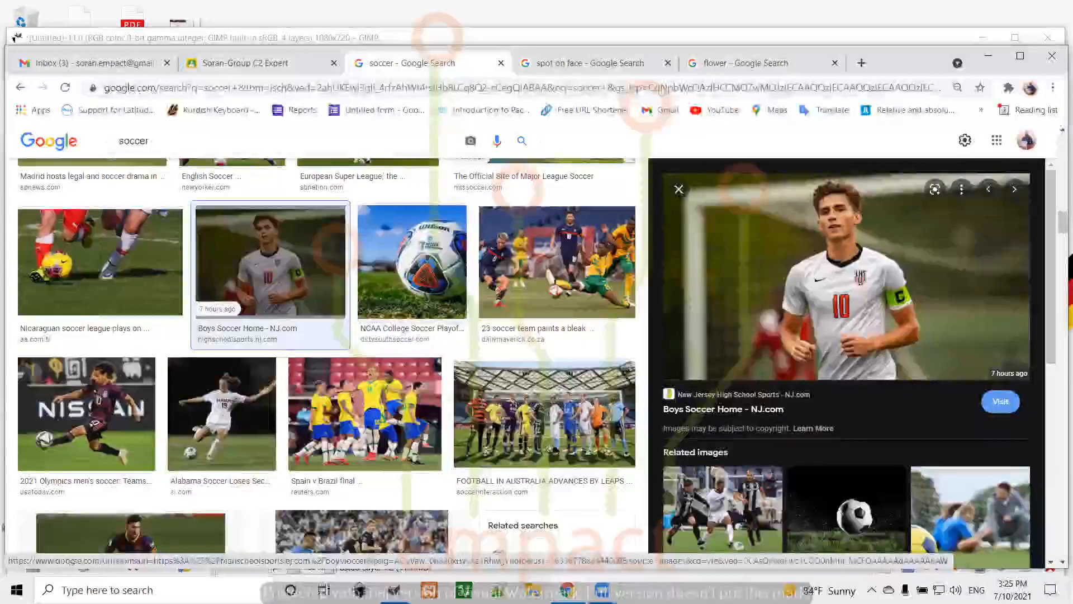
# - Switch to GIMP and create a new image from the copied player photo
pyautogui.hotkey('alt', 'Tab')
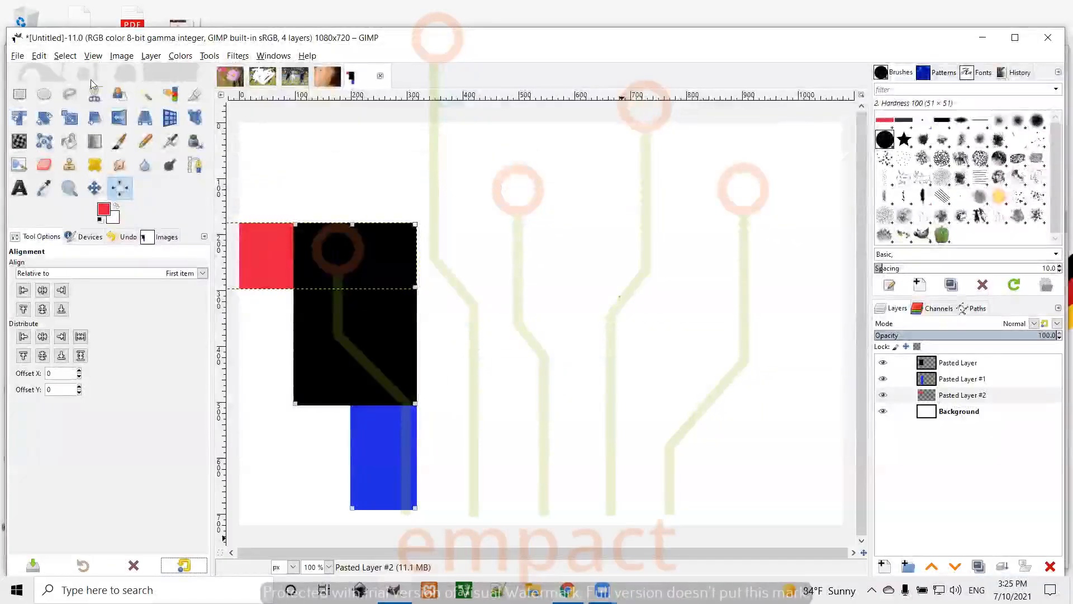
pyautogui.click(9, 56)
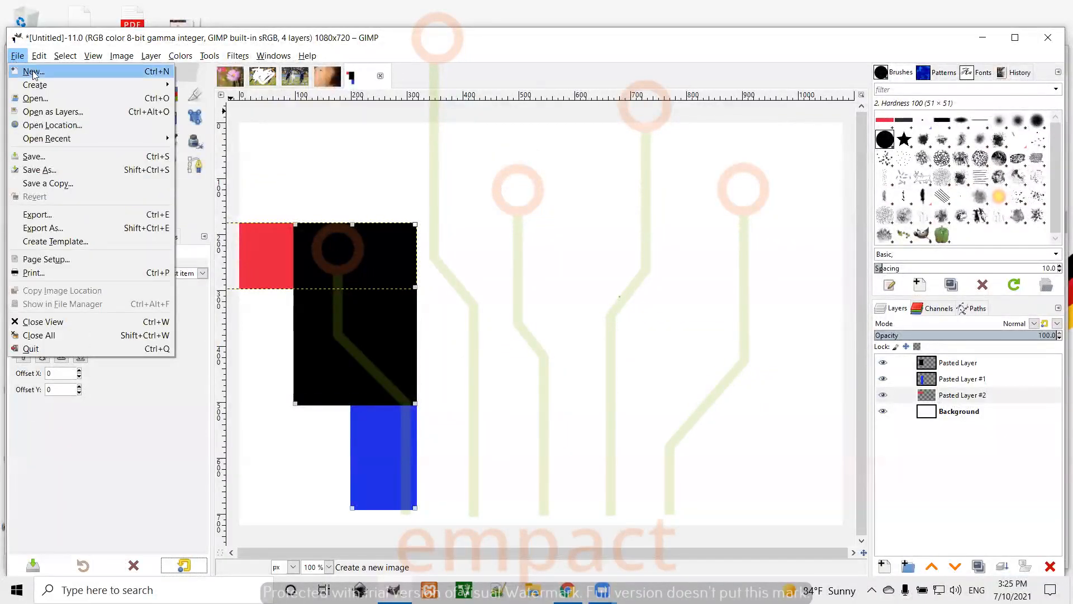
pyautogui.moveTo(141, 92)
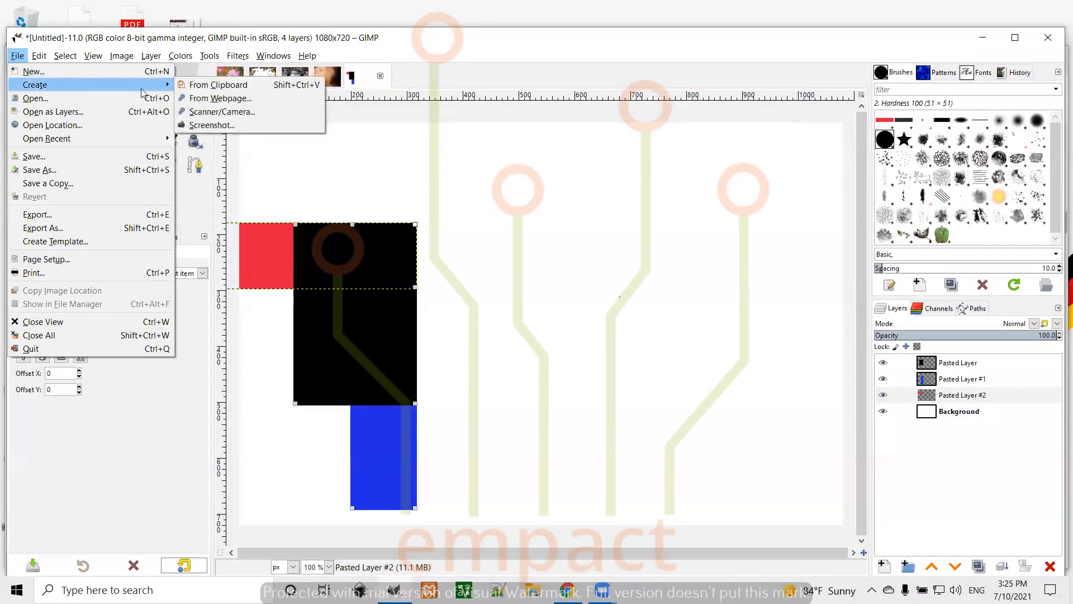
pyautogui.click(202, 91)
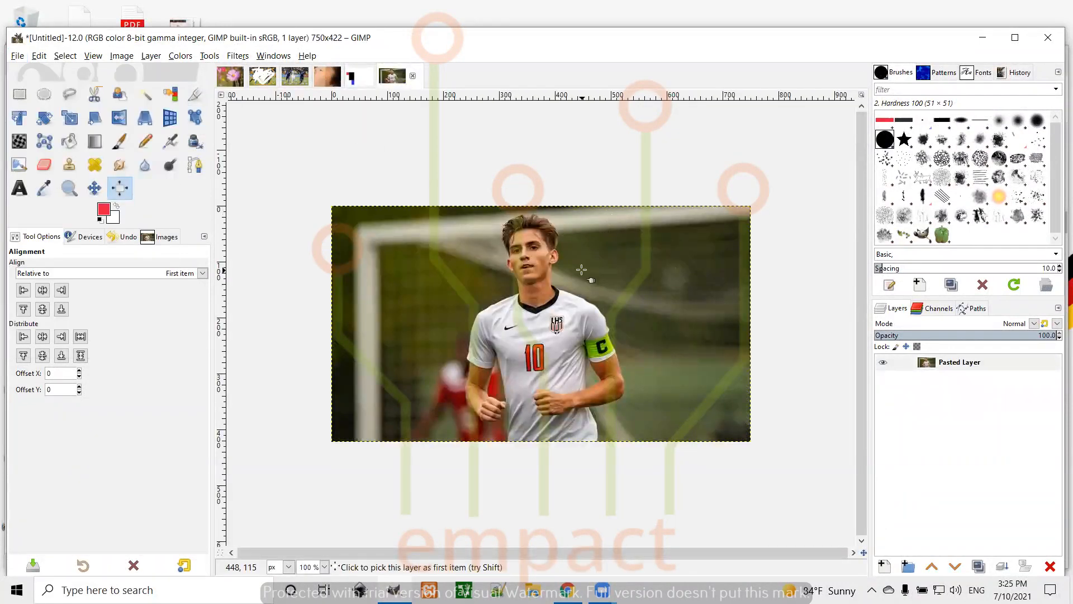
pyautogui.keyDown('ctrl'); pyautogui.scroll(1, 581, 270); pyautogui.keyUp('ctrl')
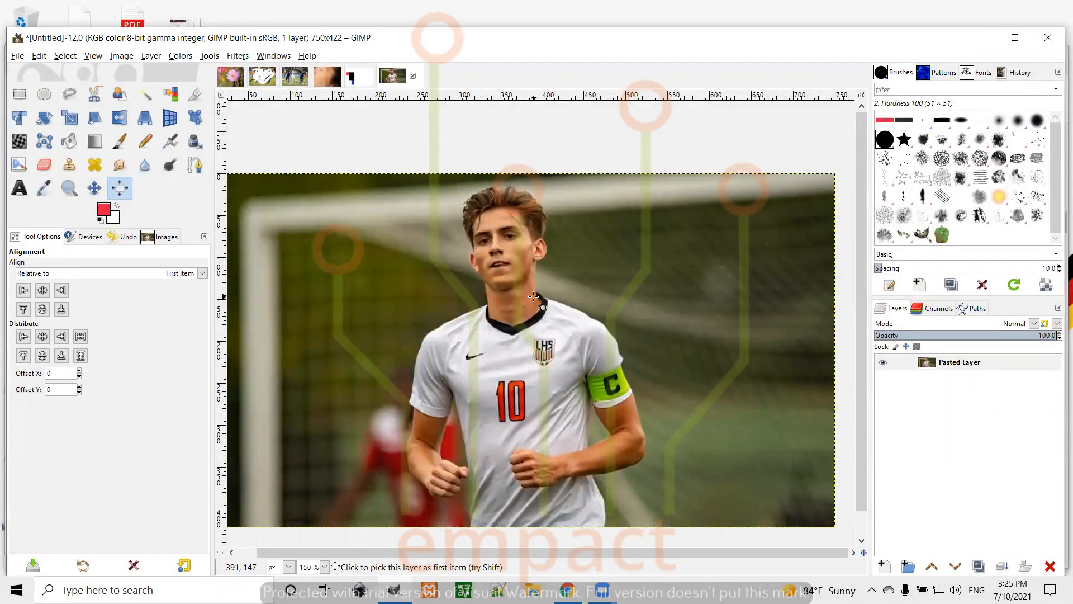
# - Warp the player's shoulder above the armband with Grow area at brush size 41.31, and set the Warp Transform behaviour to Shrink area
pyautogui.click(20, 142)
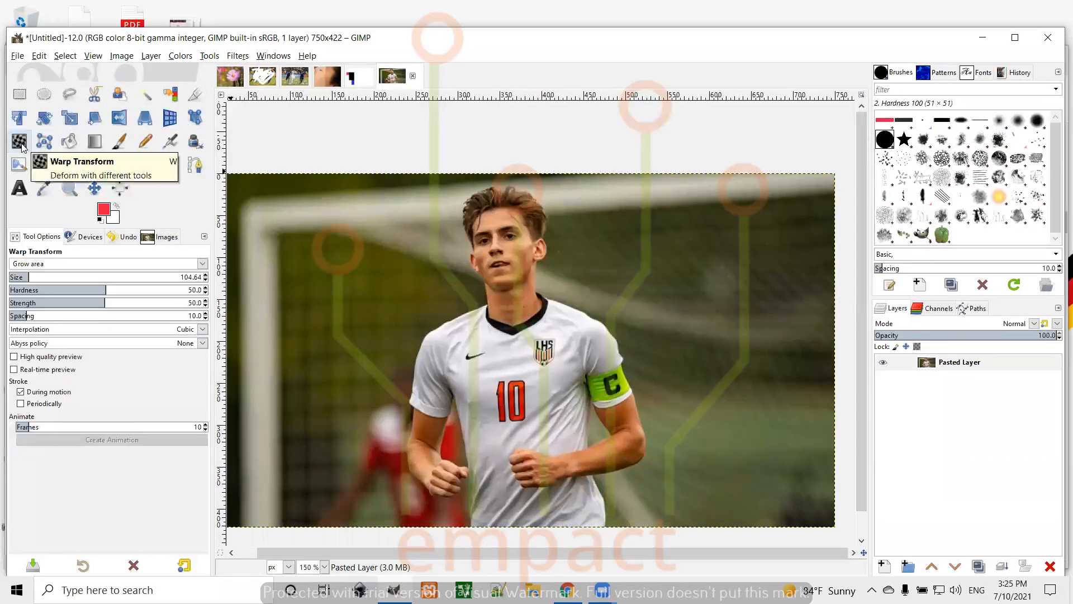
pyautogui.click(203, 264)
pyautogui.click(55, 299)
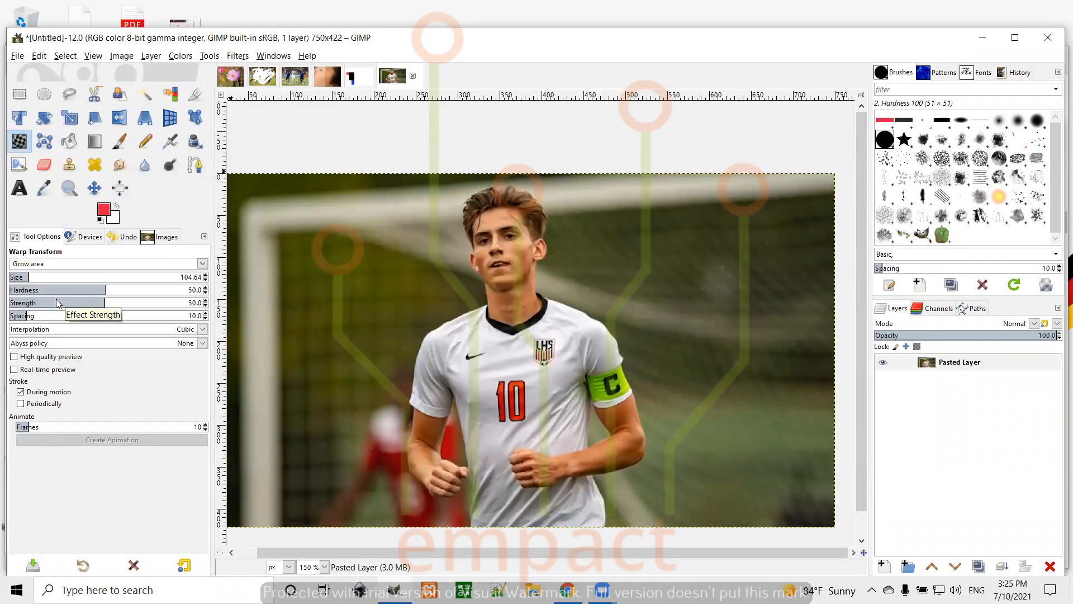
pyautogui.moveTo(50, 282); pyautogui.dragTo(78, 283)
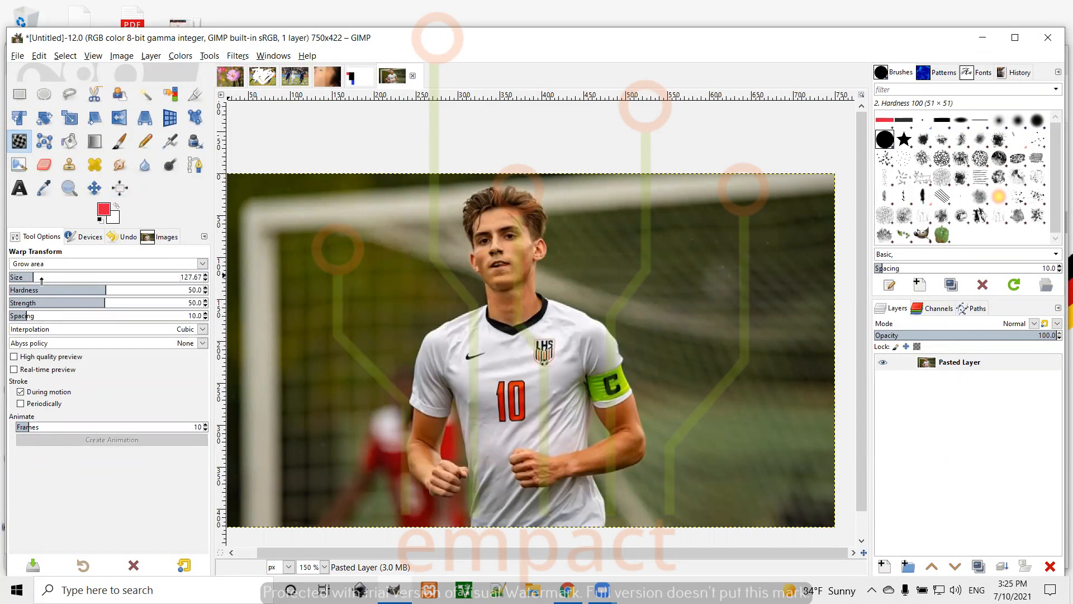
pyautogui.moveTo(31, 279); pyautogui.dragTo(17, 281)
pyautogui.moveTo(575, 327); pyautogui.dragTo(597, 337)
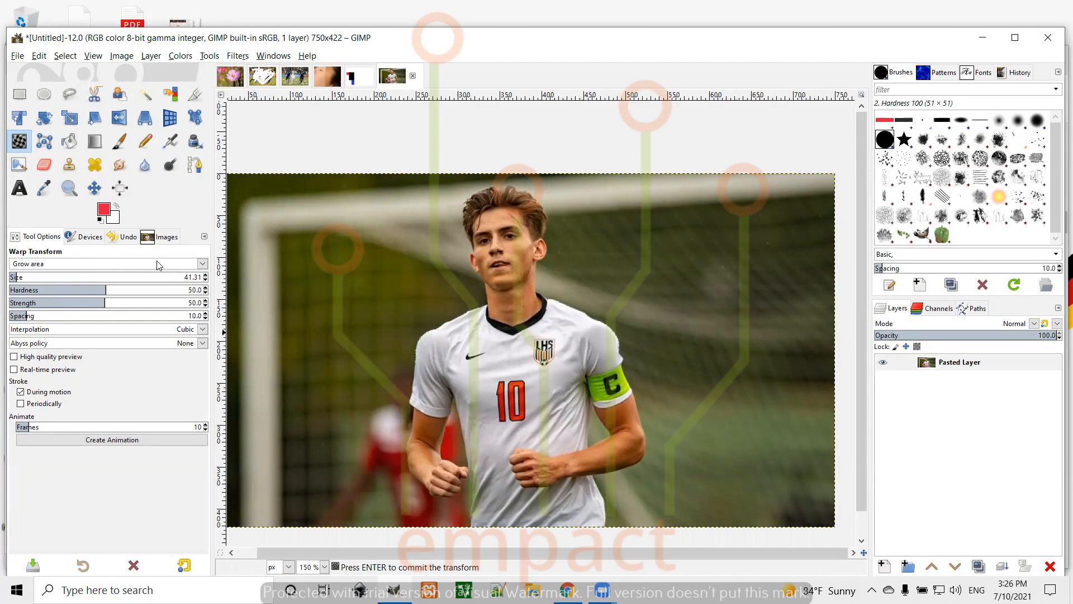
pyautogui.click(202, 265)
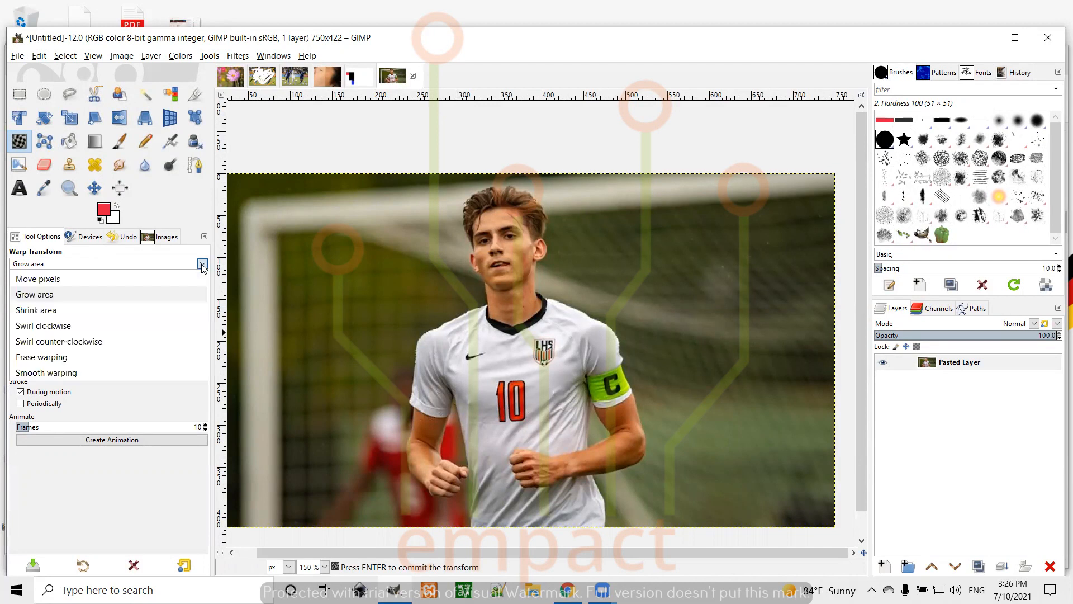
pyautogui.click(36, 310)
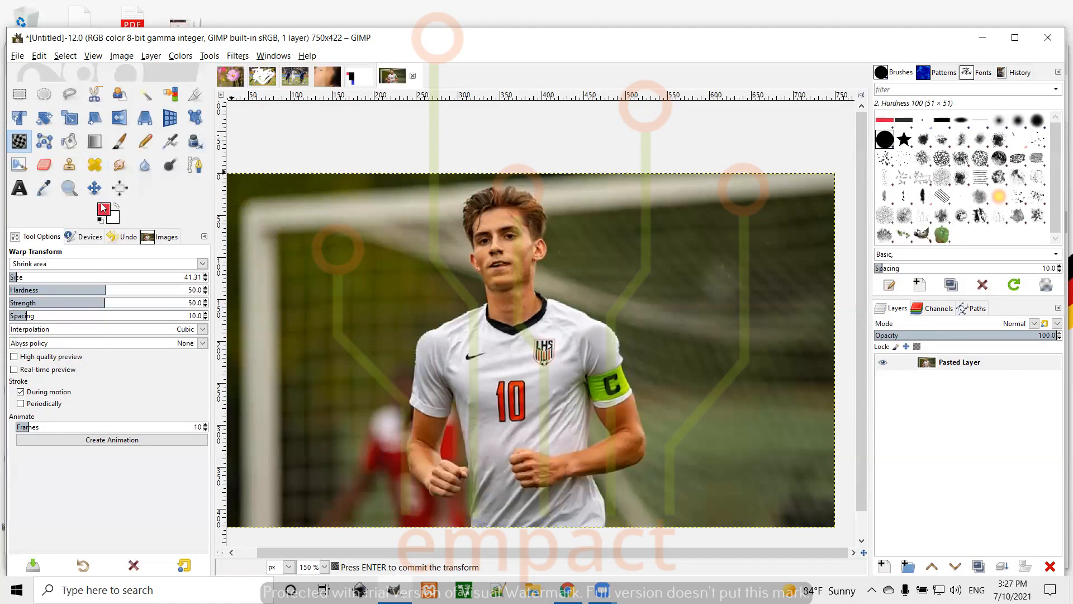
# - Set up the Healing tool with the 2. Hardness 100 brush at size 7 for retouching the player's face
pyautogui.click(95, 166)
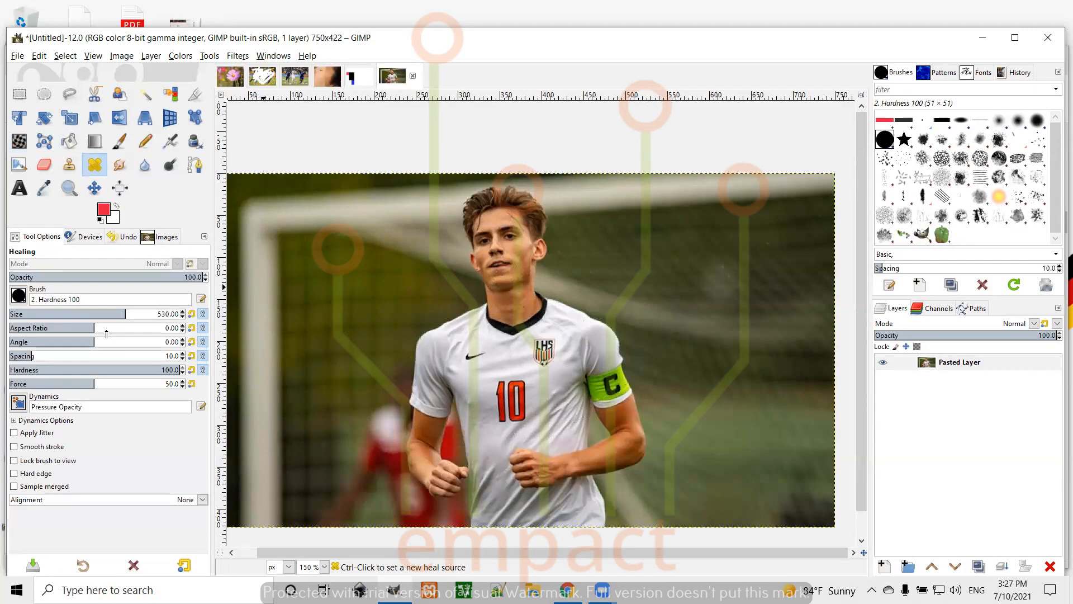
pyautogui.moveTo(124, 316); pyautogui.dragTo(21, 316)
pyautogui.scroll(5, 480, 302)
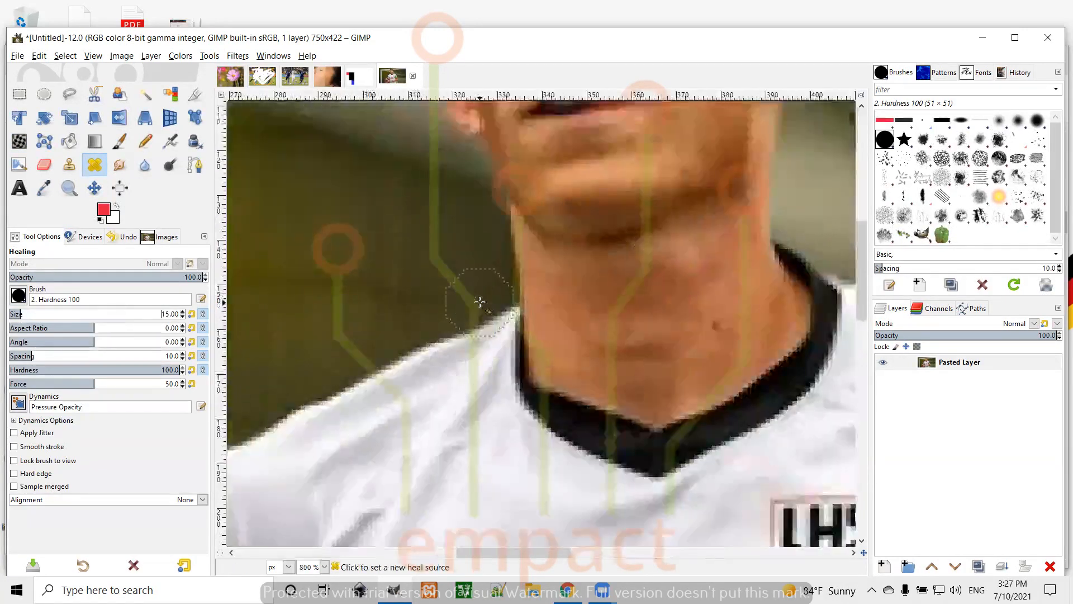
pyautogui.moveTo(861, 246); pyautogui.dragTo(861, 175)
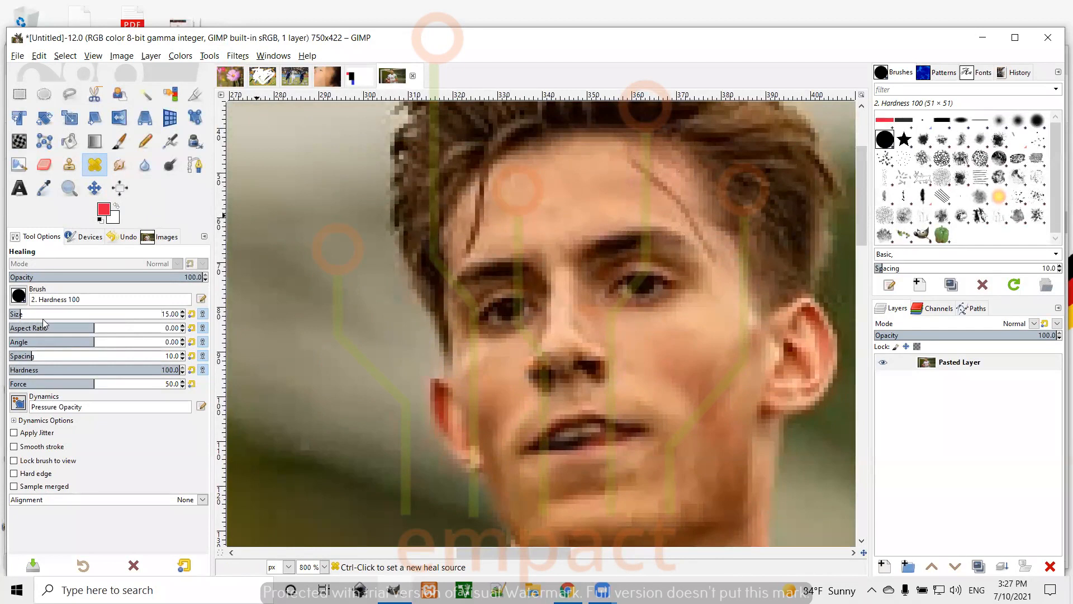
pyautogui.moveTo(17, 316); pyautogui.dragTo(15, 316)
pyautogui.click(18, 295)
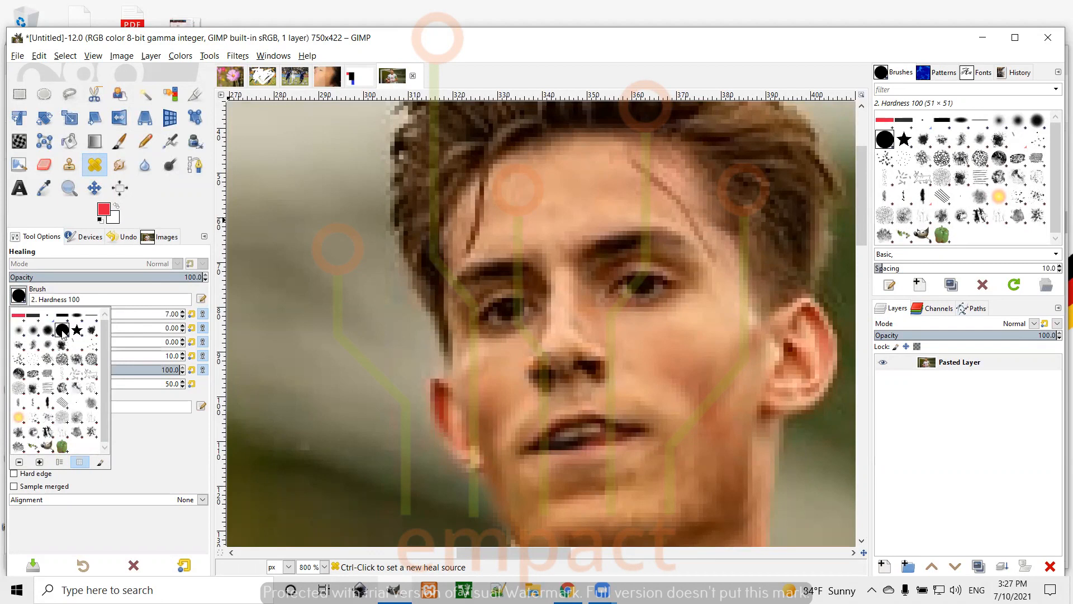
pyautogui.click(60, 298)
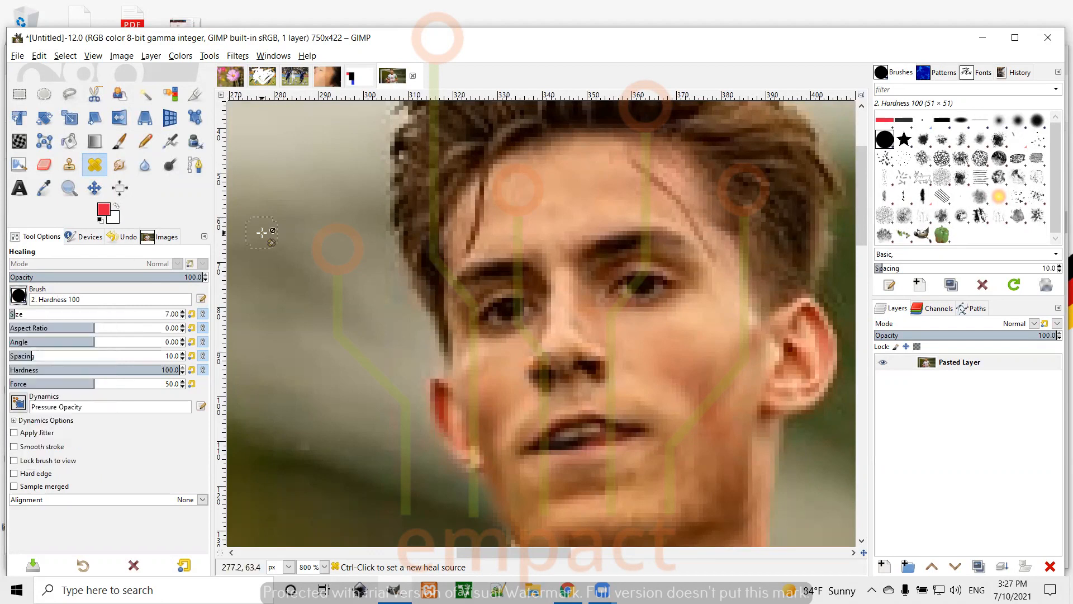
# - Heal away the hair strands on both sides of the player's forehead, sampling clean skin from the middle of the forehead
pyautogui.click(637, 168)
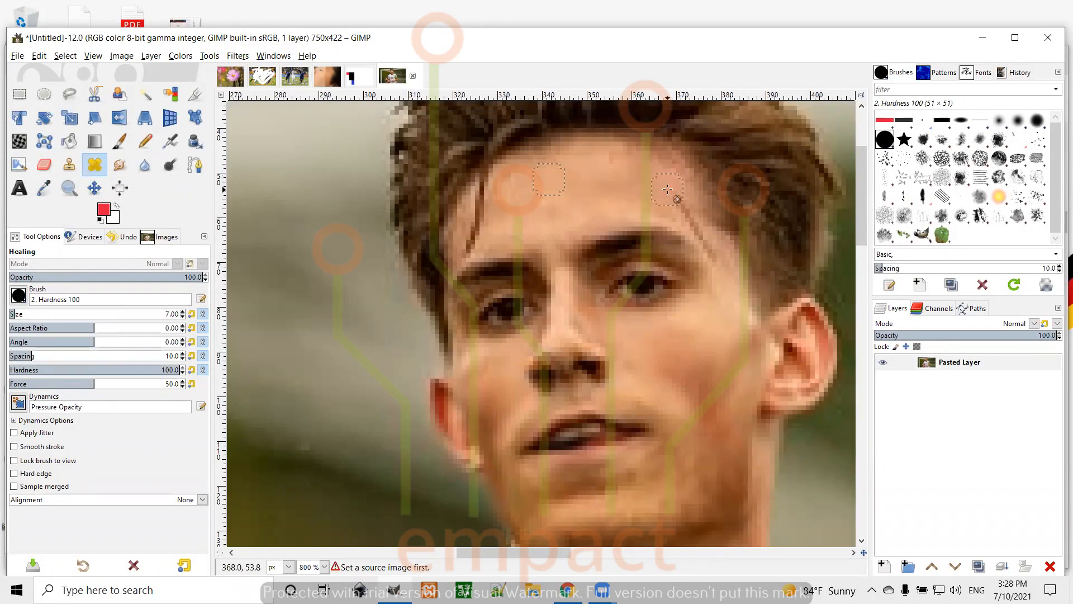
pyautogui.keyDown('ctrl'); pyautogui.click(698, 223); pyautogui.keyUp('ctrl')
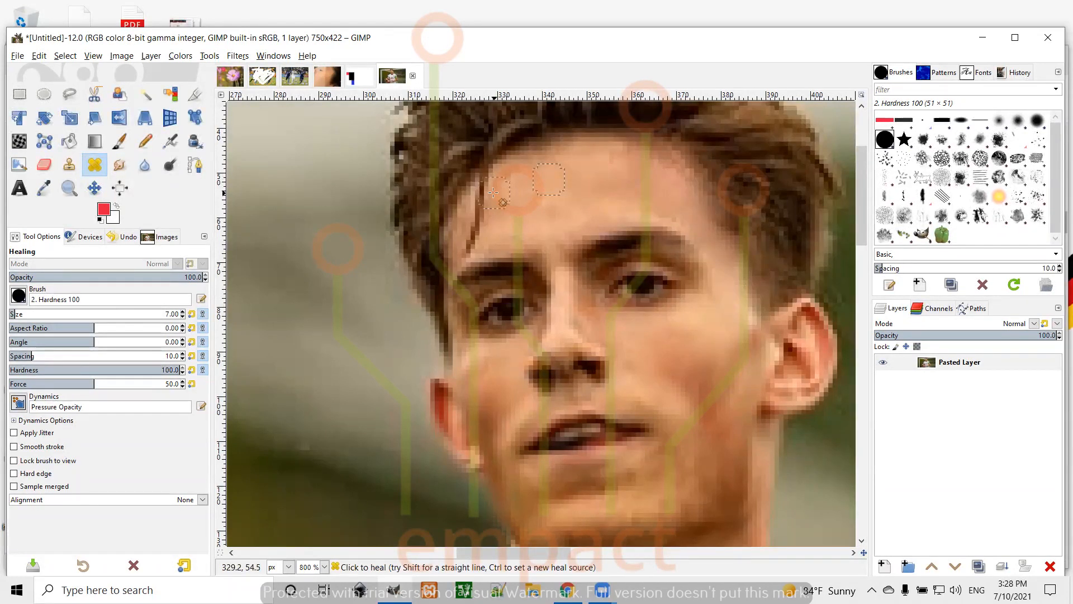
pyautogui.moveTo(480, 215); pyautogui.dragTo(469, 243)
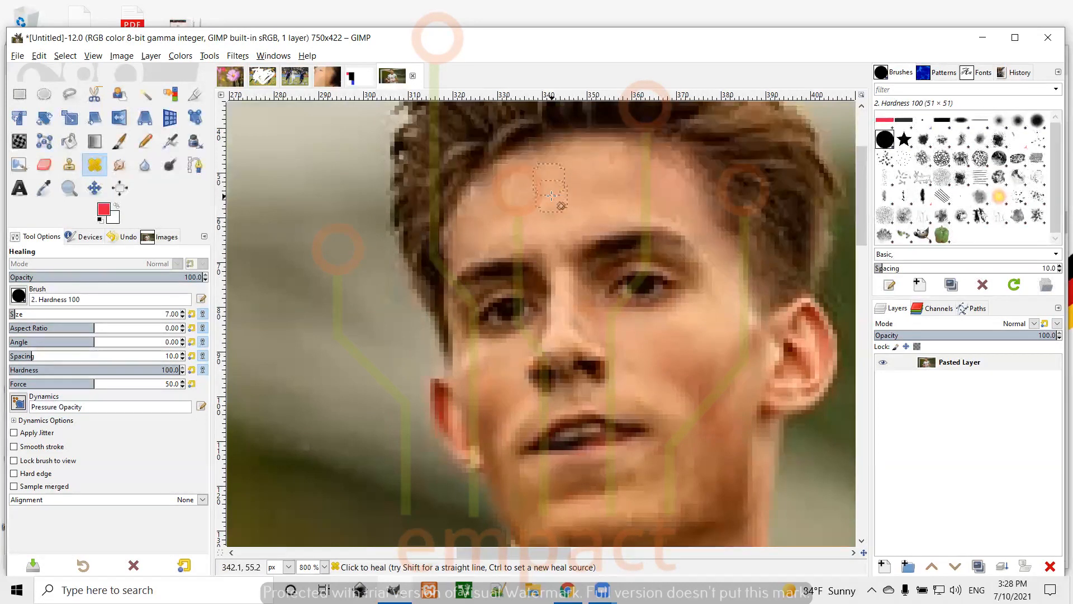
# - Check the healed player photo at 200% and 150% zoom, and bring up the 475 × 356 close-up face image
pyautogui.press('2')
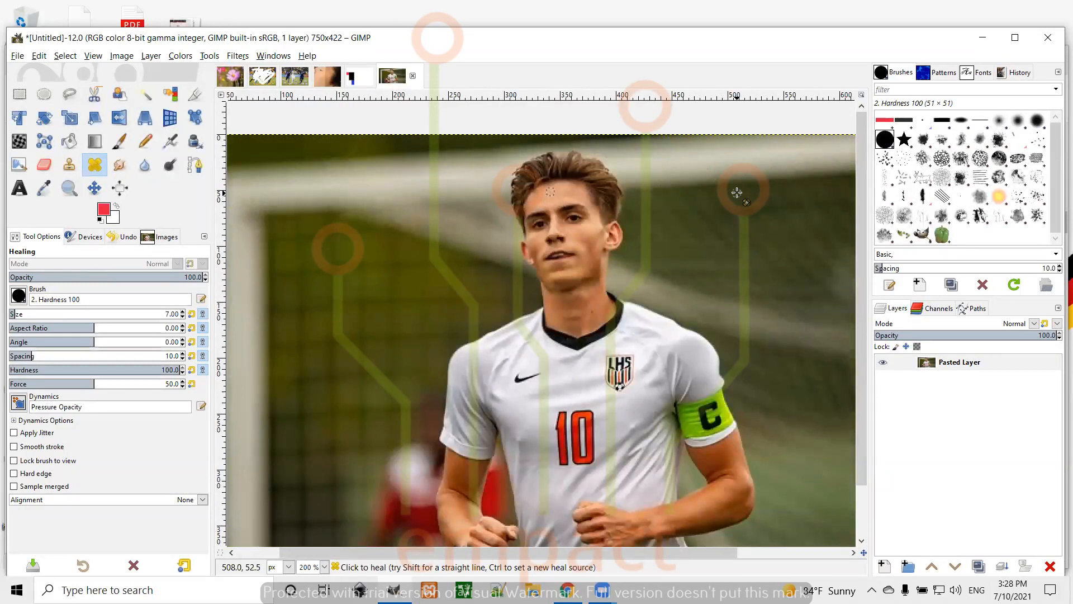
pyautogui.press('1')
pyautogui.press('+')
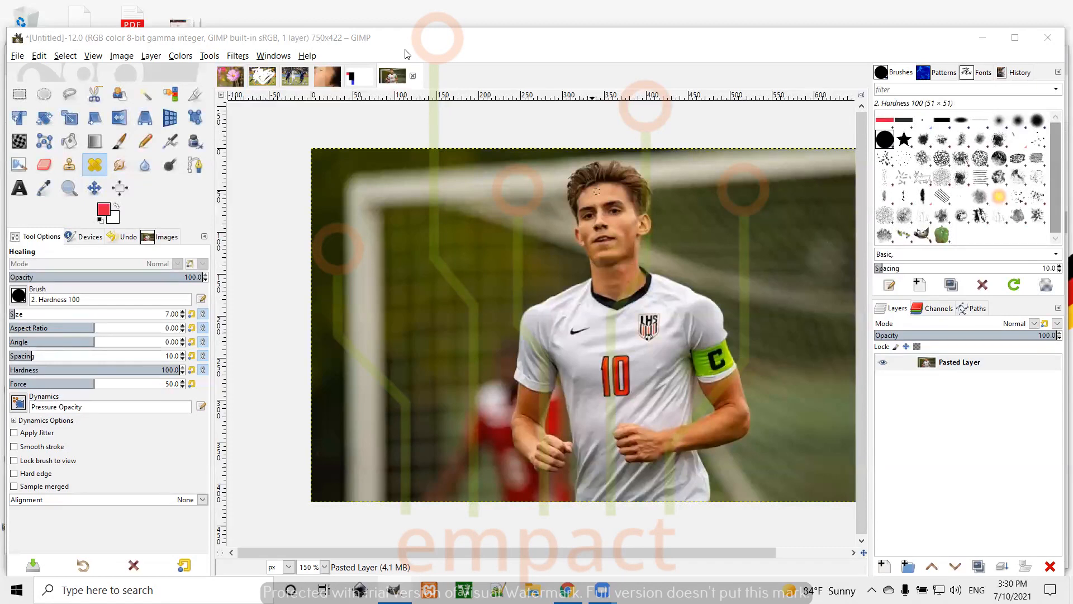
pyautogui.click(330, 75)
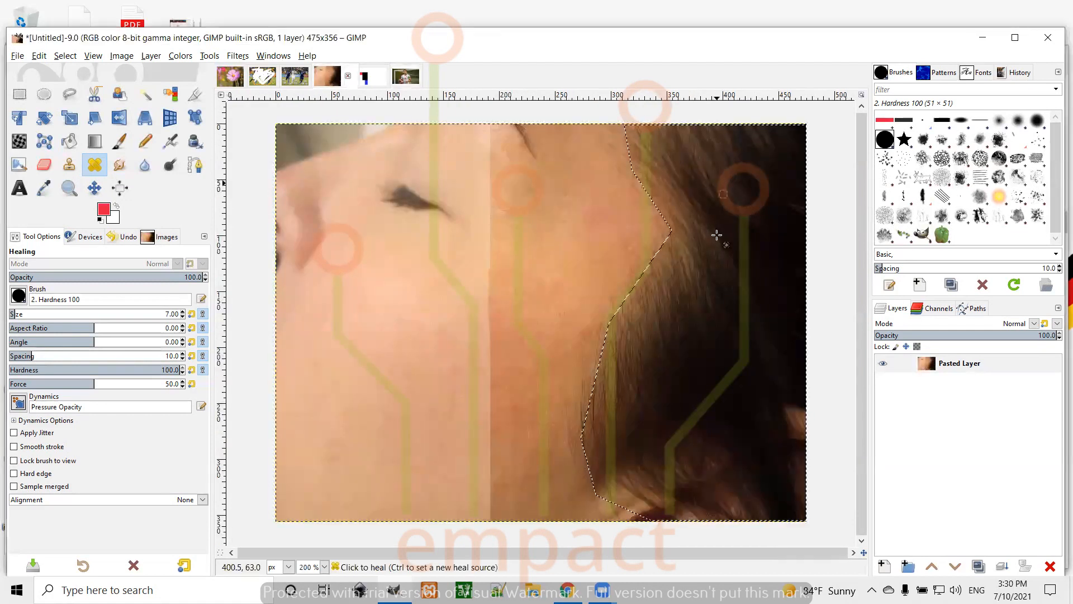